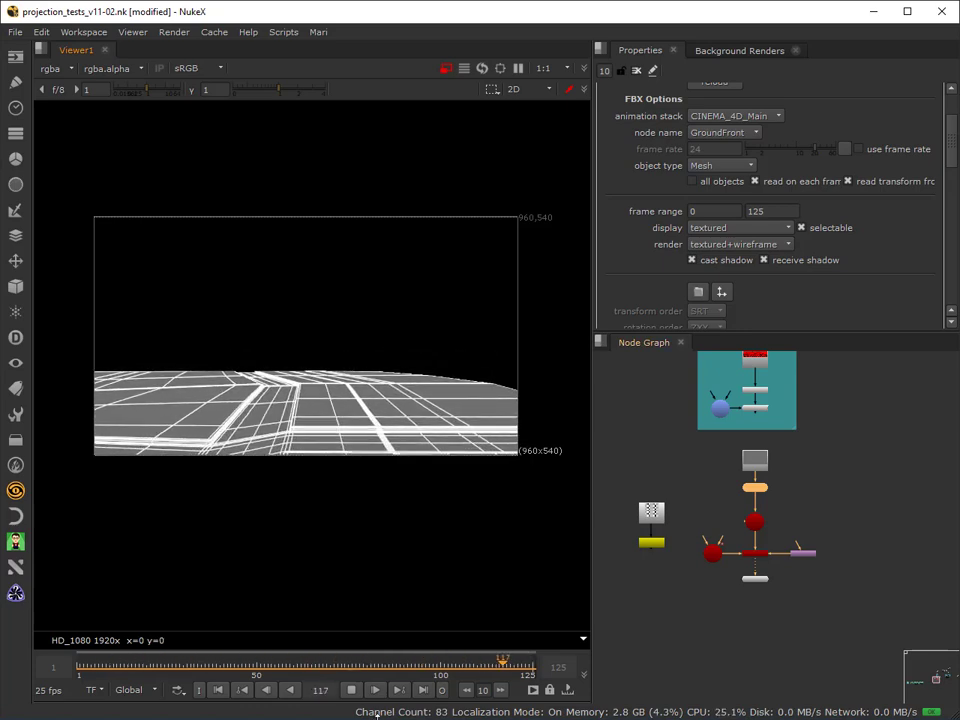
# Stop playback and scrub back and forth through the first half of the shot to examine the wireframe ground render.
pyautogui.click(352, 688)
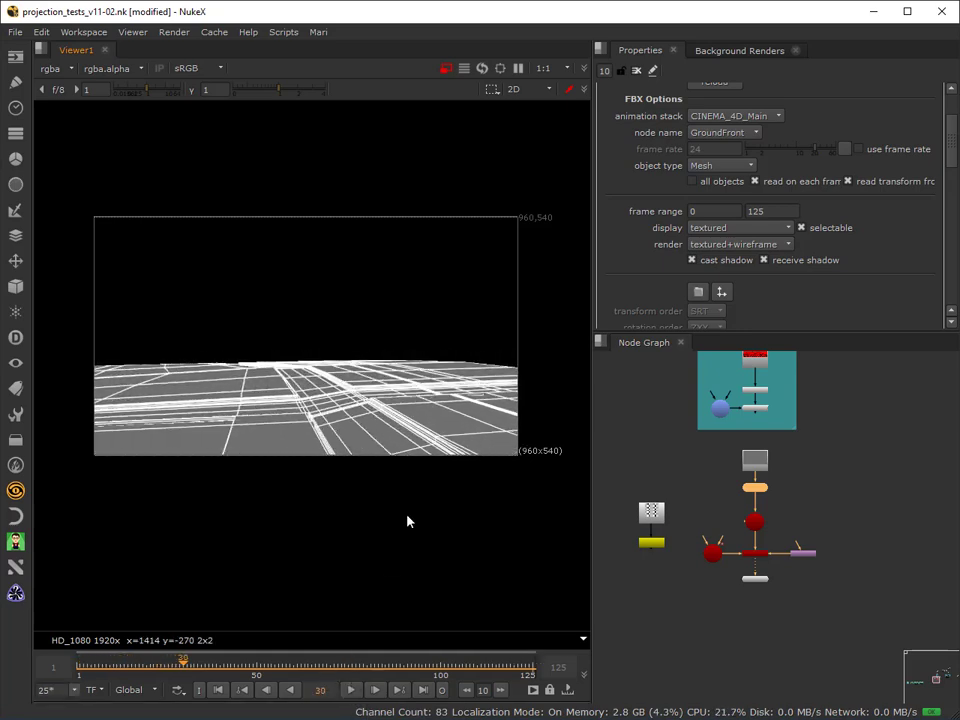
pyautogui.moveTo(185, 664); pyautogui.dragTo(84, 693)
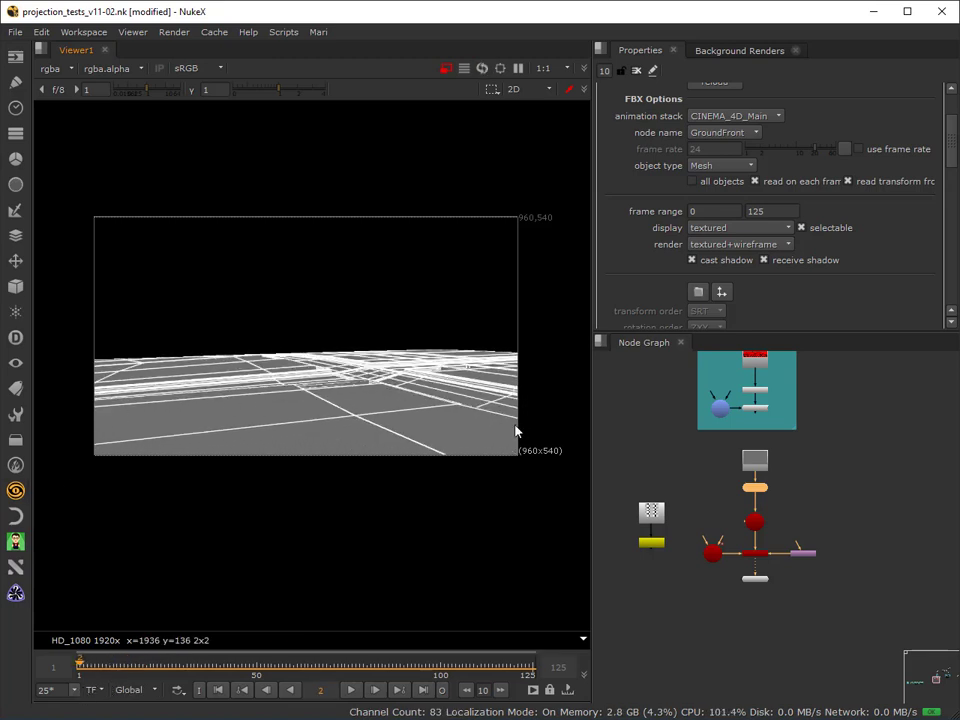
pyautogui.moveTo(85, 668); pyautogui.dragTo(270, 668)
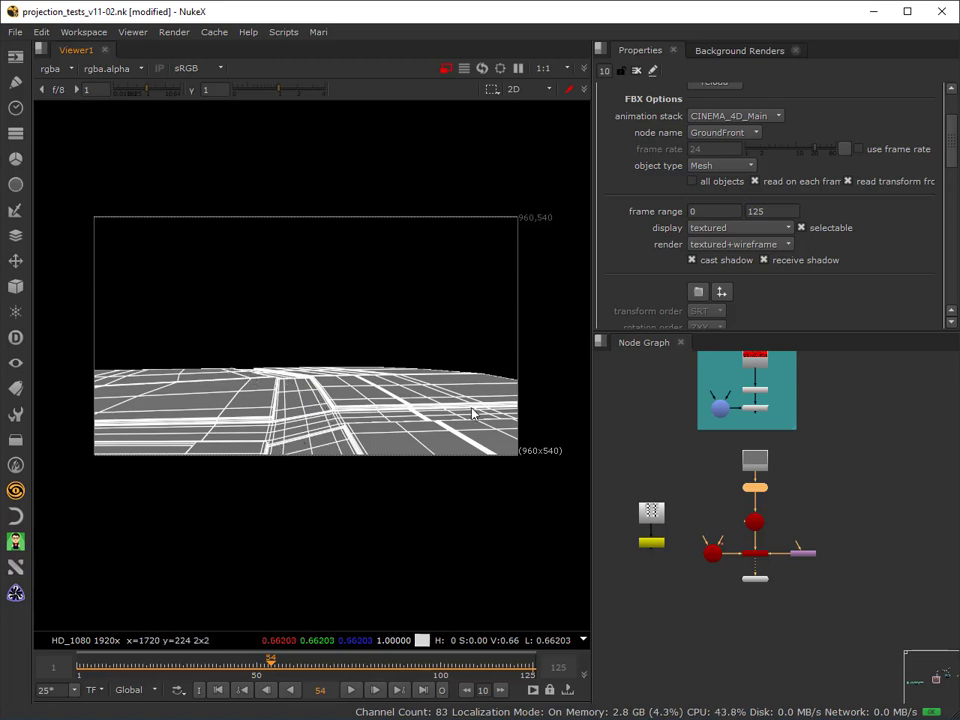
pyautogui.moveTo(268, 662); pyautogui.dragTo(118, 685)
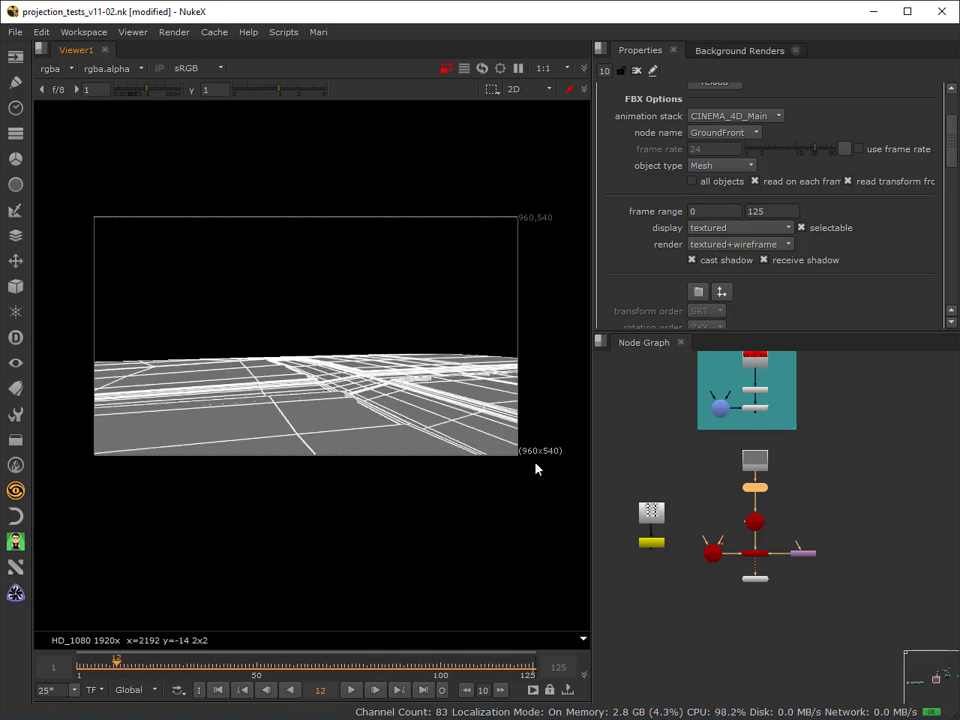
pyautogui.moveTo(116, 666); pyautogui.dragTo(168, 676)
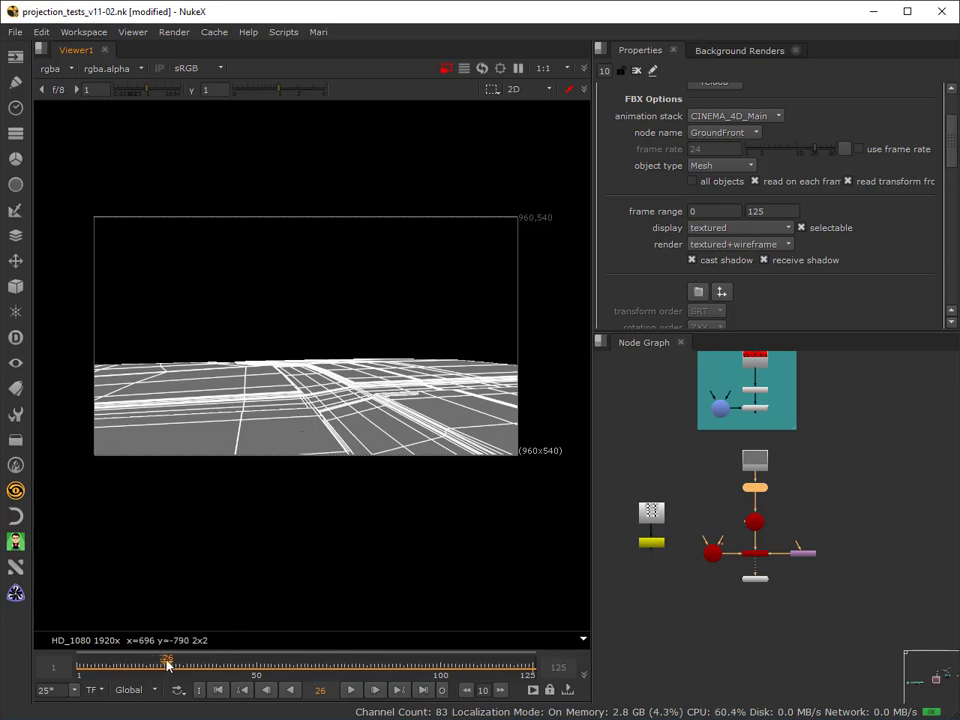
pyautogui.moveTo(228, 661); pyautogui.dragTo(283, 655)
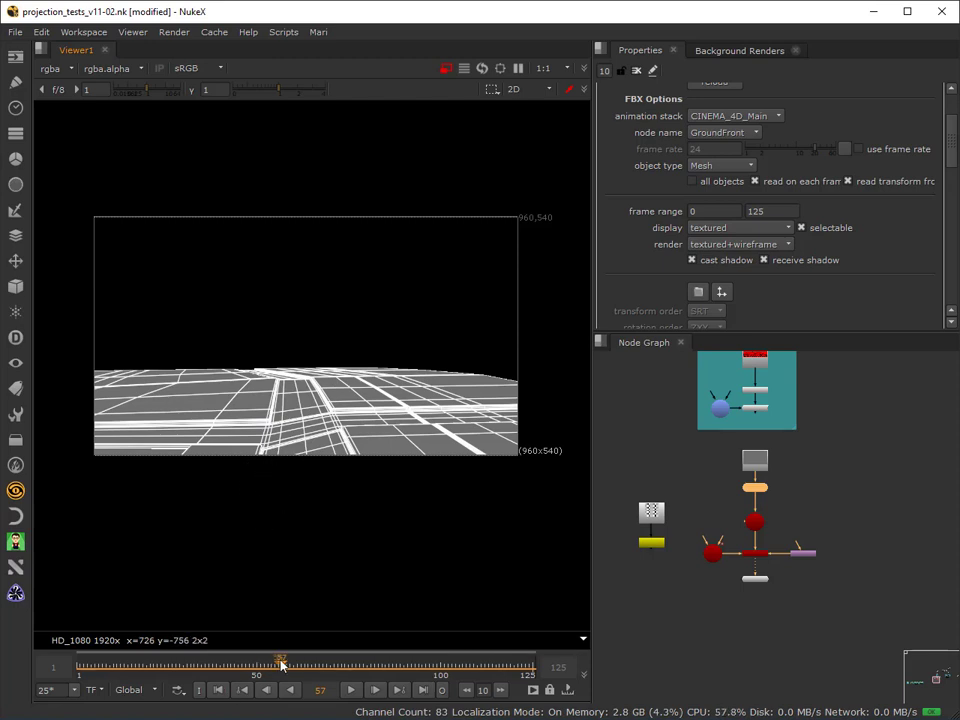
pyautogui.moveTo(281, 665); pyautogui.dragTo(85, 701)
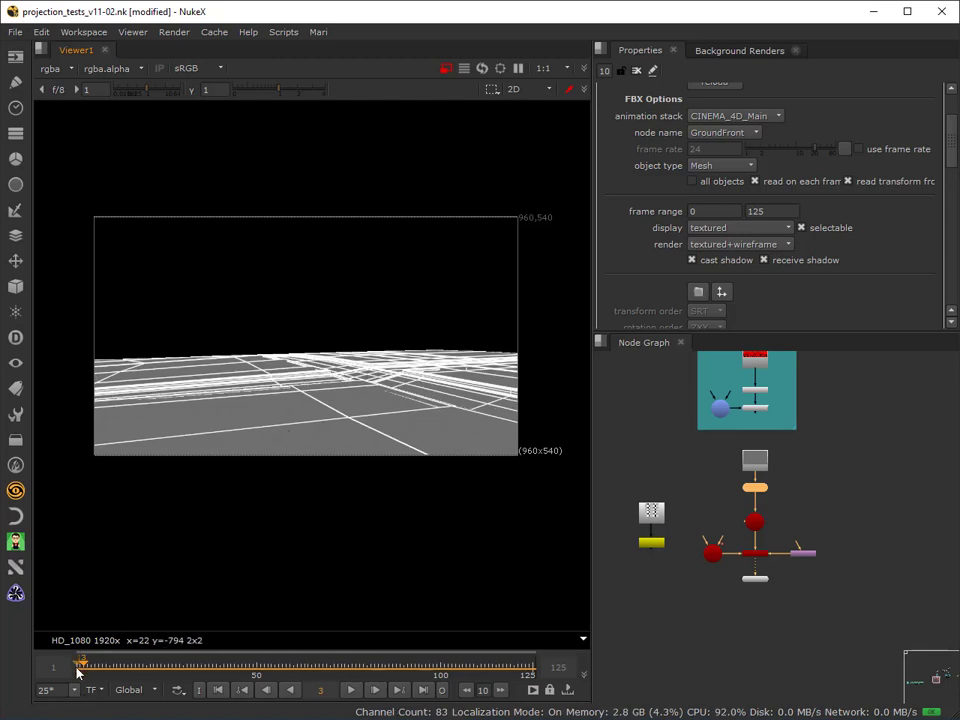
pyautogui.moveTo(85, 668); pyautogui.dragTo(164, 660)
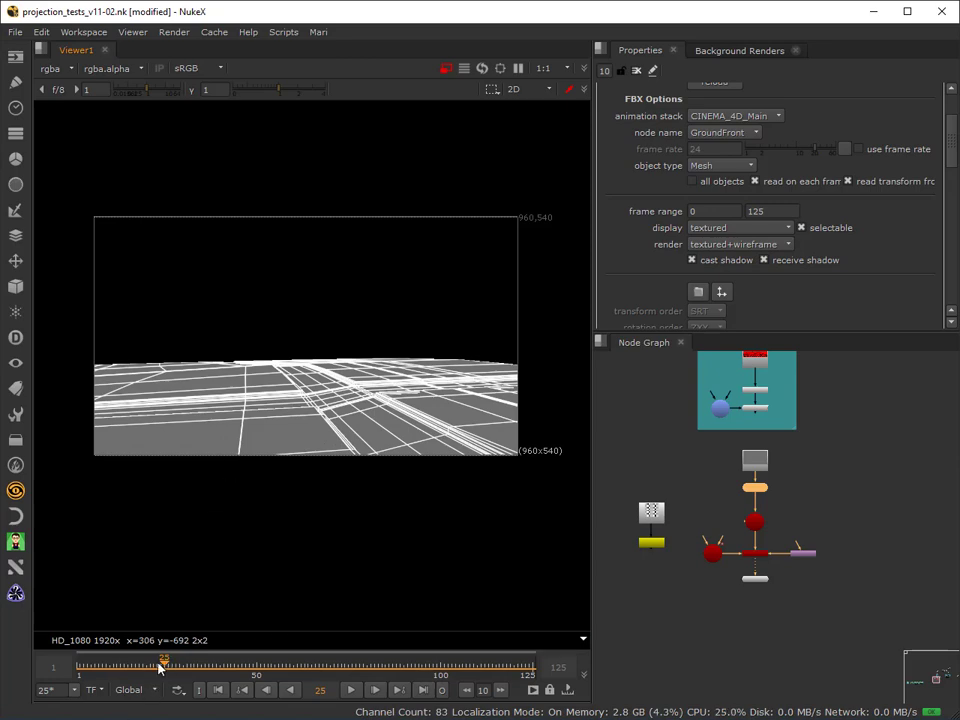
pyautogui.moveTo(160, 668); pyautogui.dragTo(294, 648)
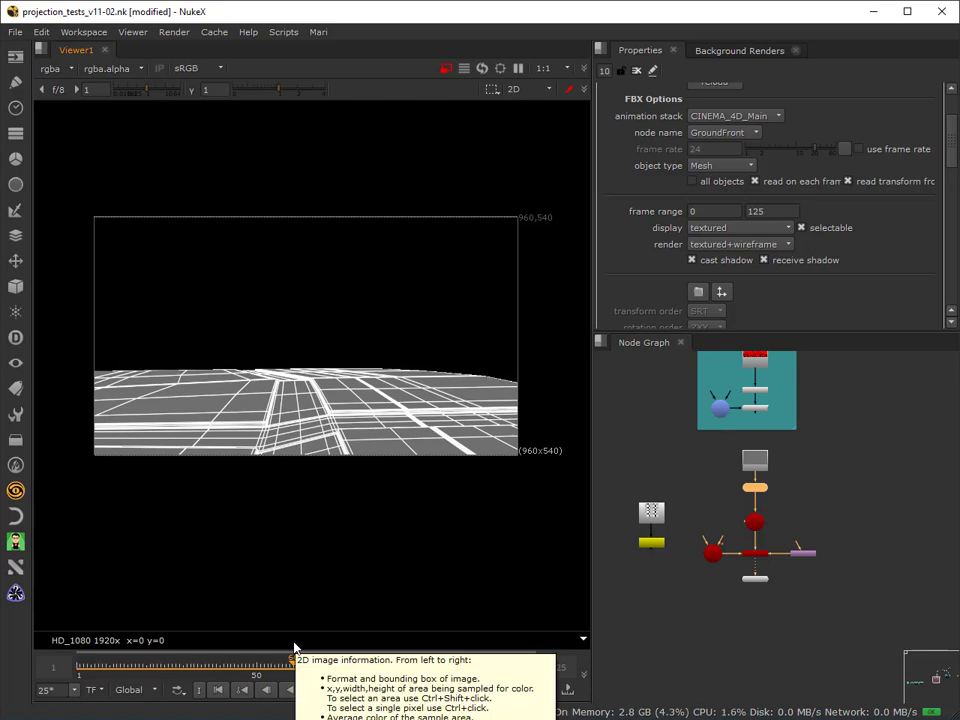
pyautogui.moveTo(294, 643); pyautogui.dragTo(78, 680)
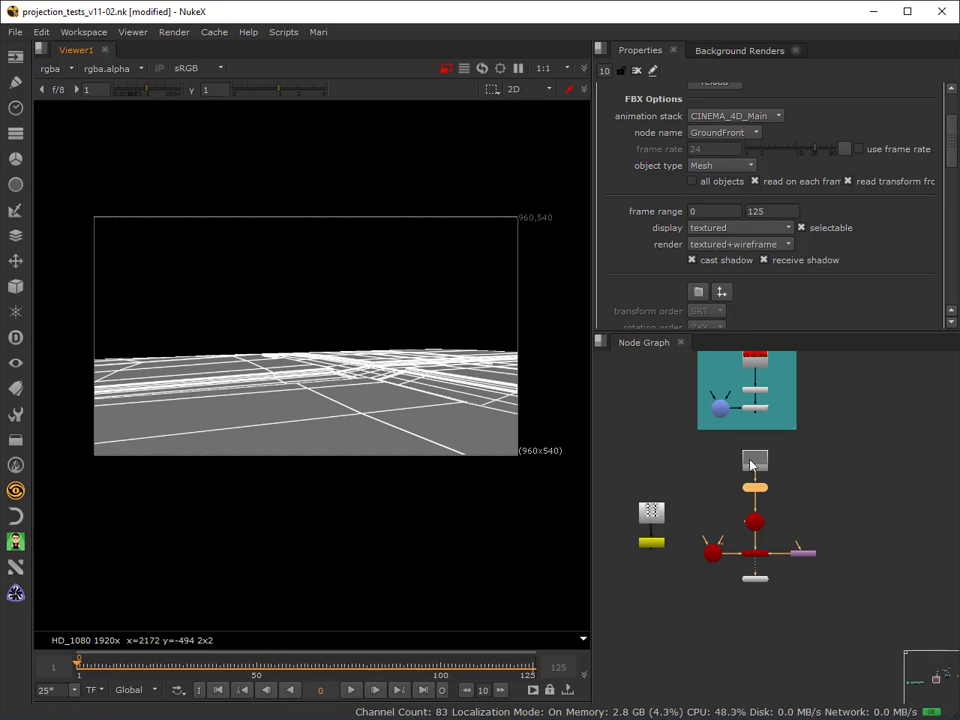
# Disconnect the Constant node from the ReadGeo input, park it beside the node tree, and set the timeline to frame 1.
pyautogui.moveTo(752, 465); pyautogui.dragTo(839, 445)
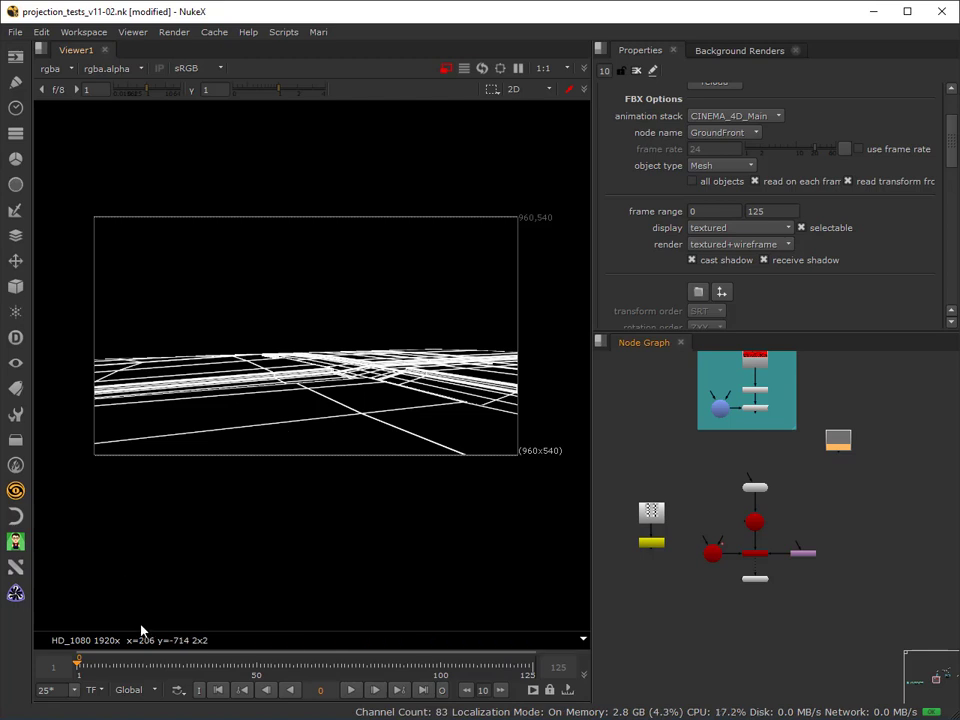
pyautogui.click(77, 667)
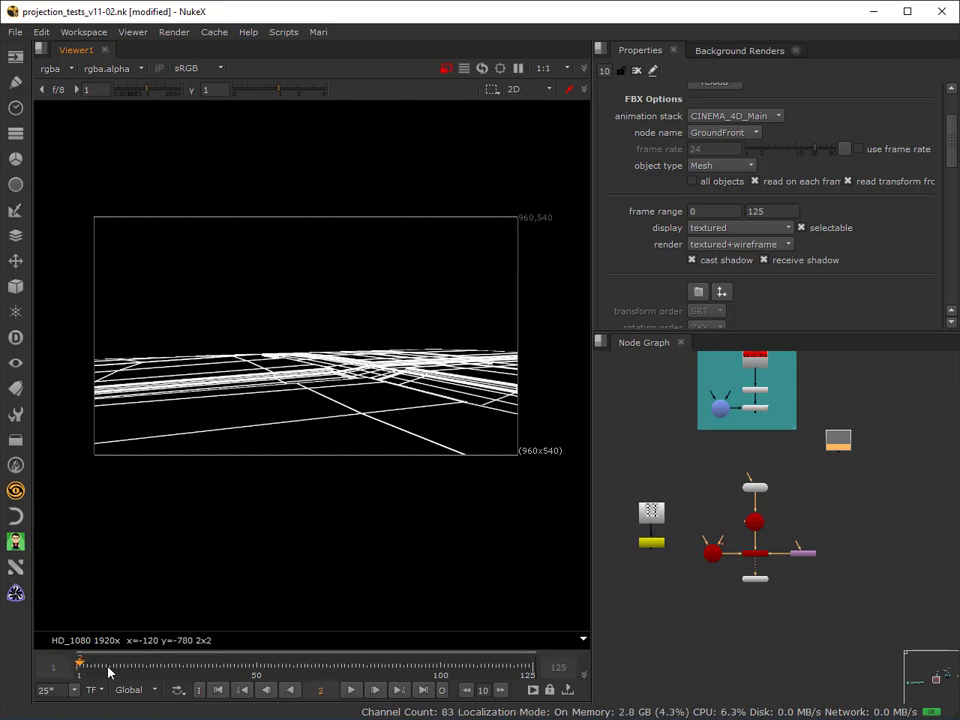
pyautogui.moveTo(94, 673); pyautogui.dragTo(79, 701)
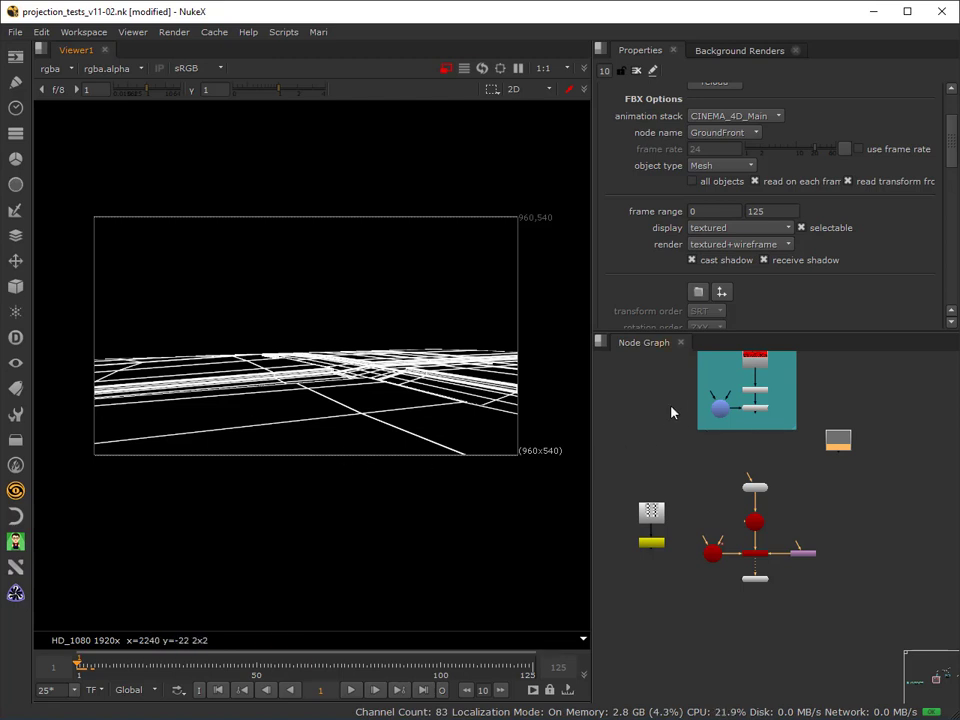
# Switch the viewer to 3D and open the properties of the FG_Left and ShotCam cameras.
pyautogui.scroll(5, 672, 412)
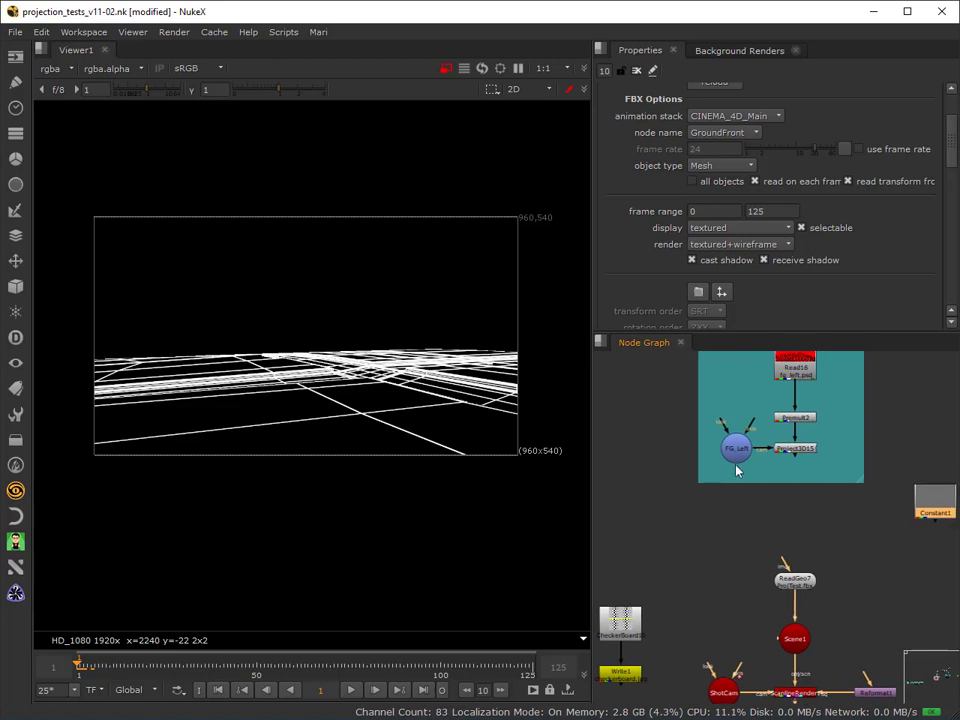
pyautogui.click(736, 452)
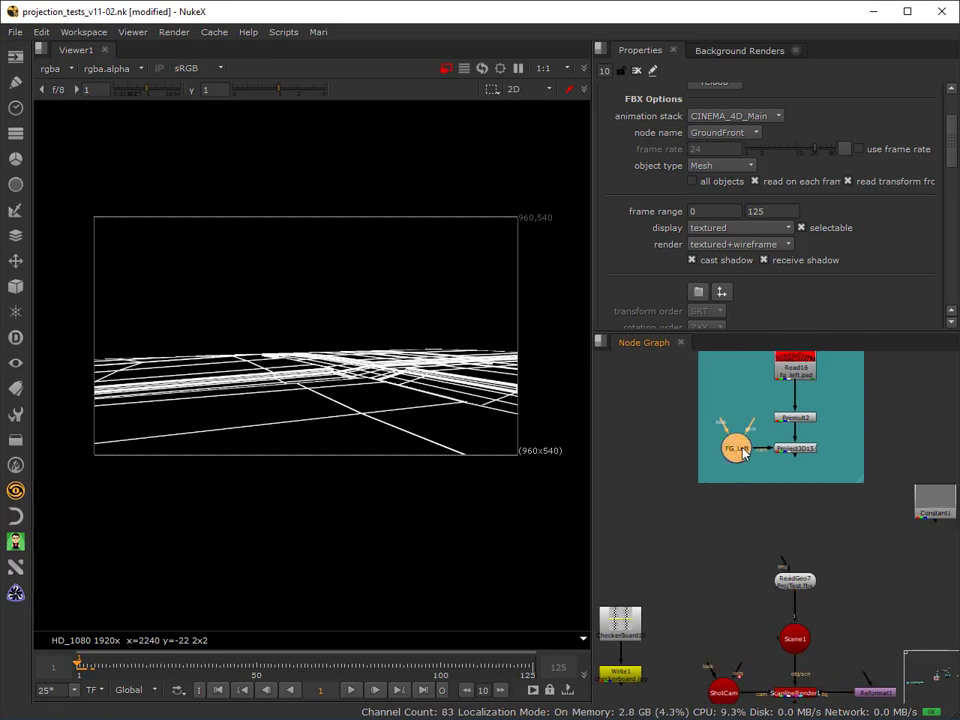
pyautogui.click(531, 99)
pyautogui.click(532, 118)
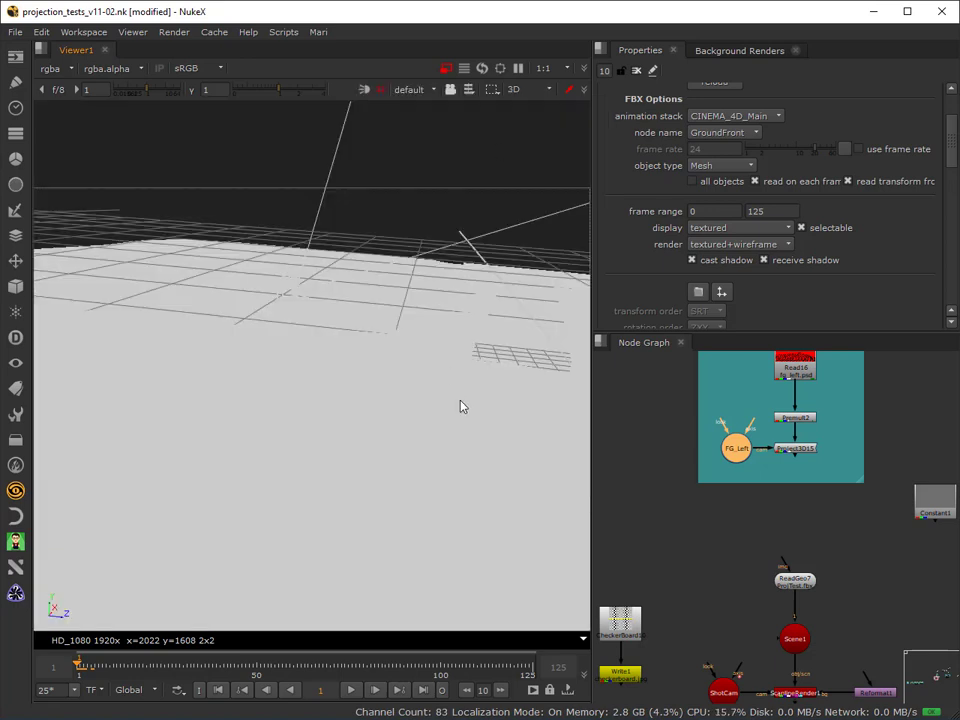
pyautogui.doubleClick(733, 450)
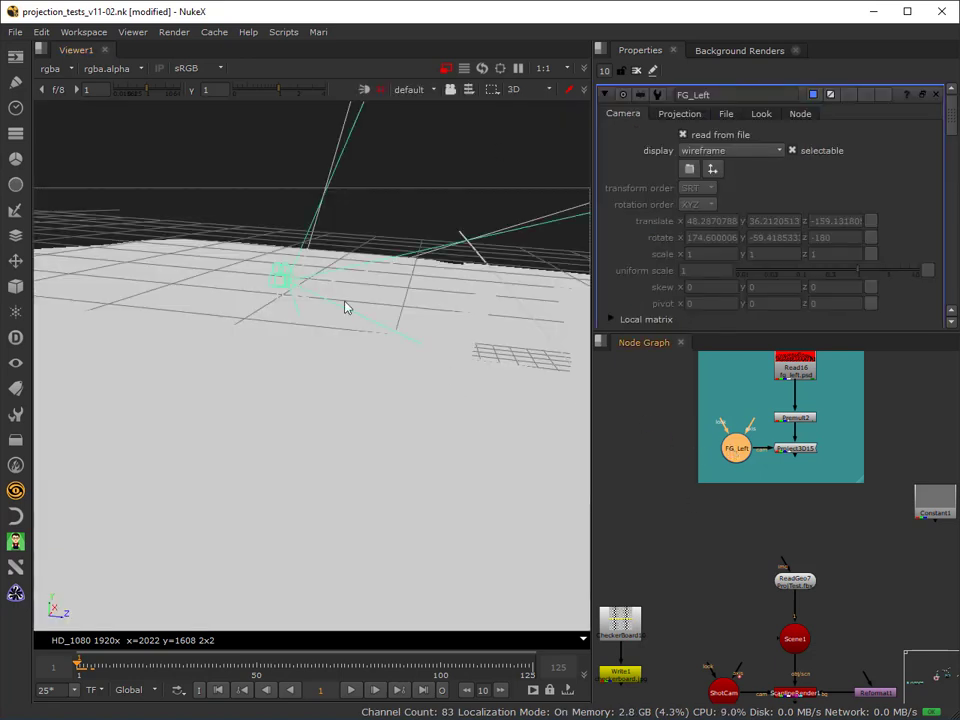
pyautogui.doubleClick(716, 689)
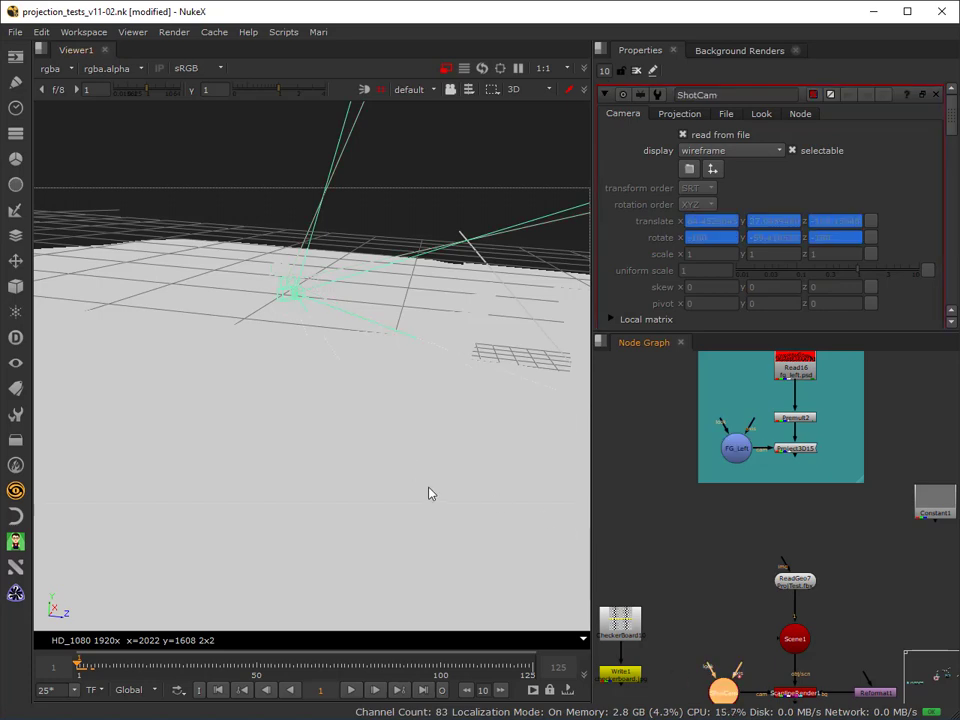
# Select FG_Left and ShotCam in turn in the 3D scene to compare the two cameras' positions.
pyautogui.keyDown('ctrl'); pyautogui.moveTo(429, 493); pyautogui.dragTo(300, 354); pyautogui.keyUp('ctrl')
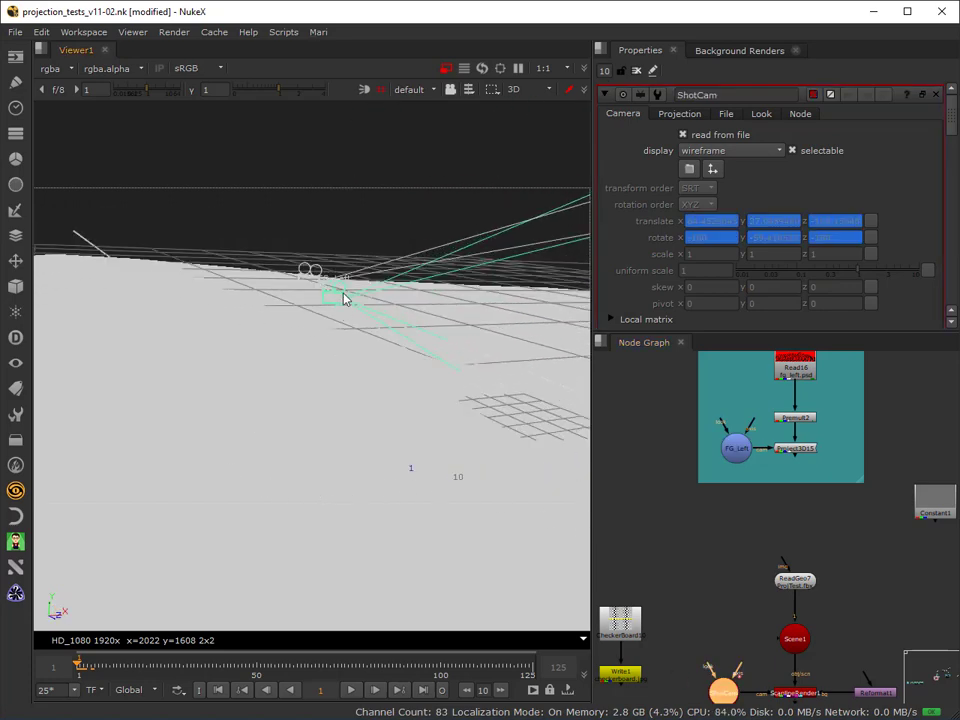
pyautogui.click(309, 274)
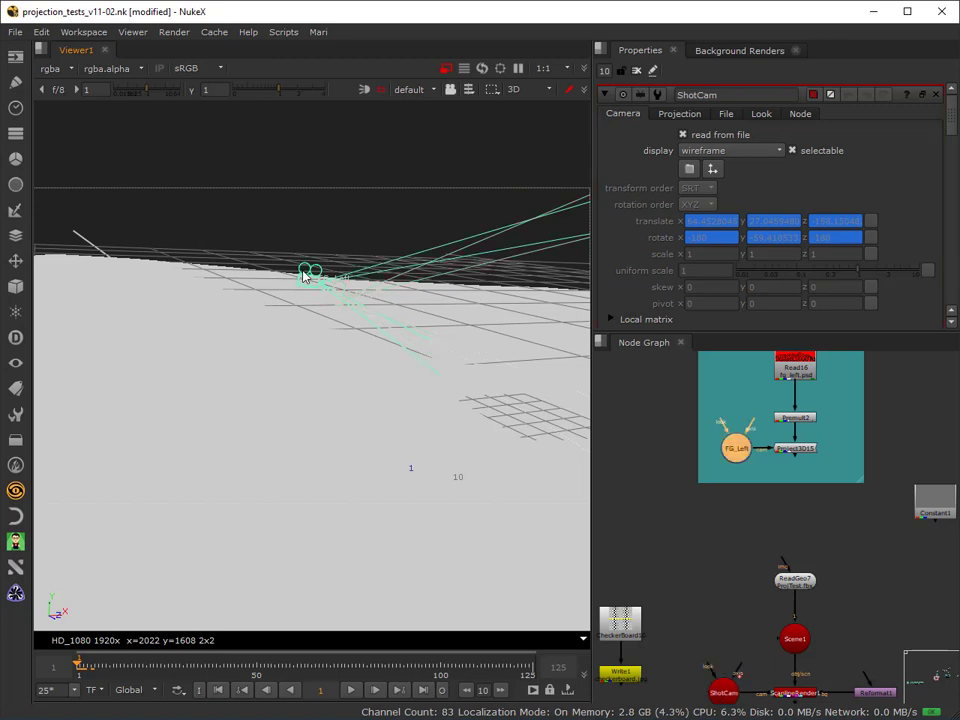
pyautogui.click(341, 293)
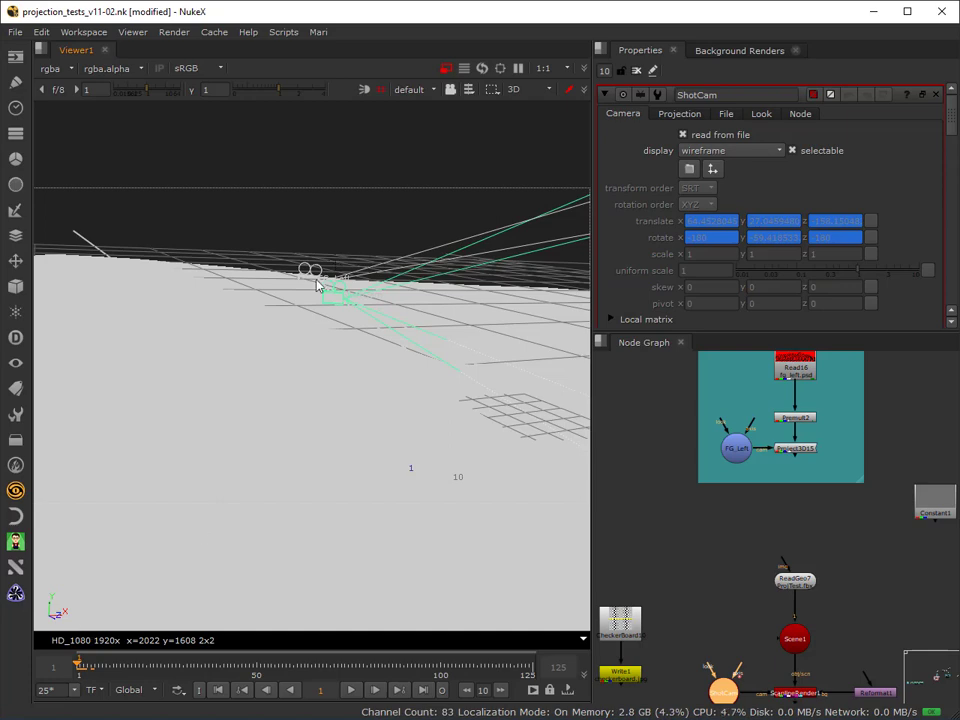
# Set the 3D viewer to look through ShotCam.
pyautogui.click(412, 89)
pyautogui.click(425, 121)
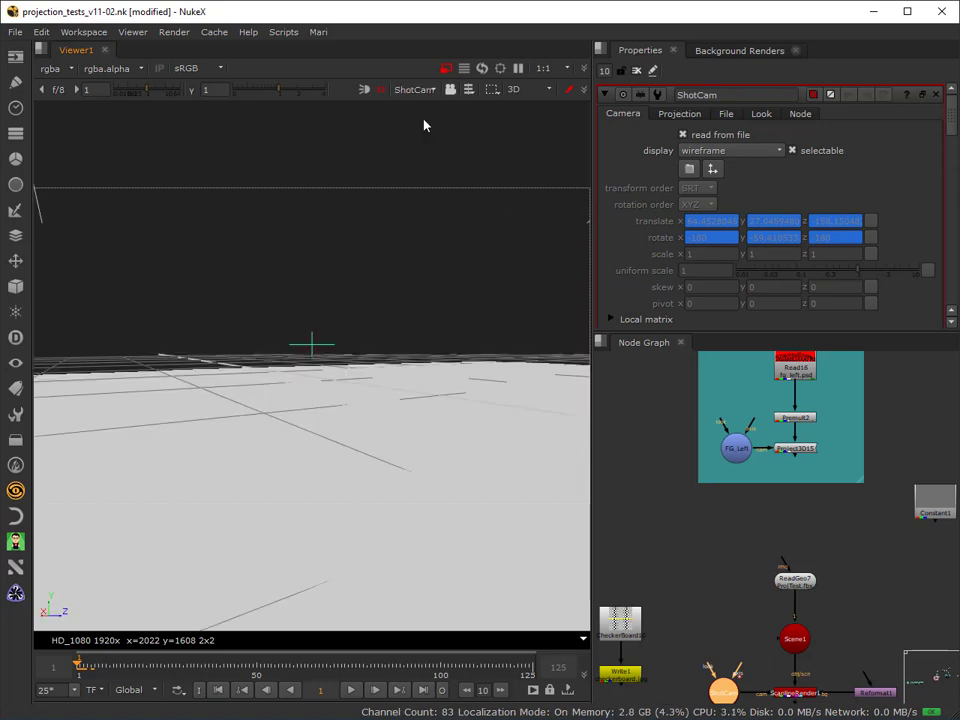
pyautogui.click(417, 90)
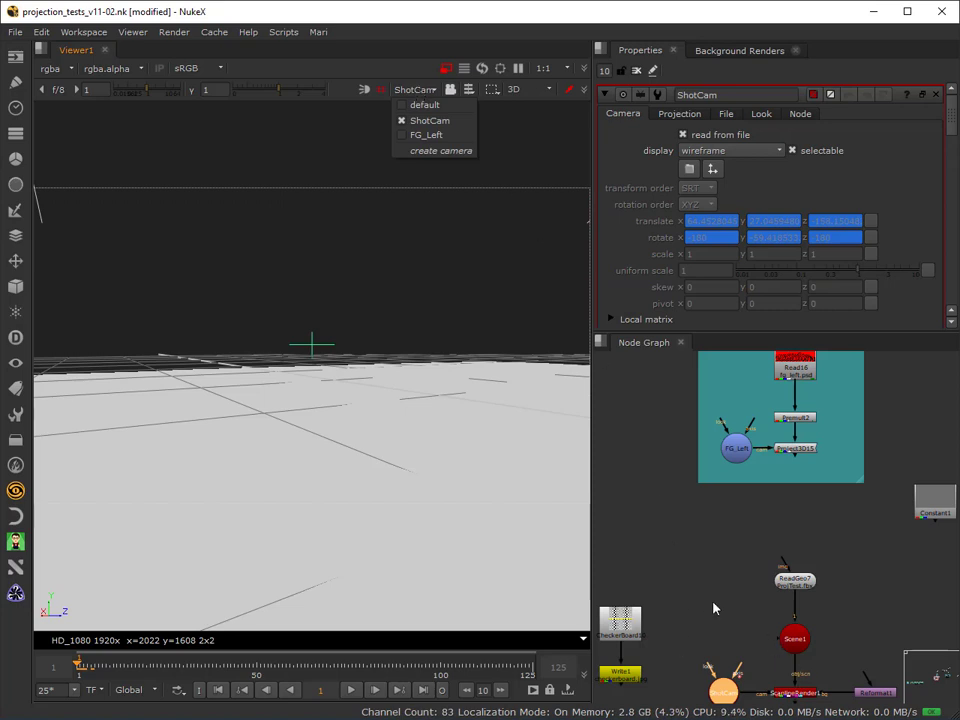
# Open the ReadGeo7 properties and inspect the GroundFront mesh's settings and its wireframe in the 3D view.
pyautogui.moveTo(713, 606); pyautogui.dragTo(716, 570, button='middle')
pyautogui.doubleClick(789, 540)
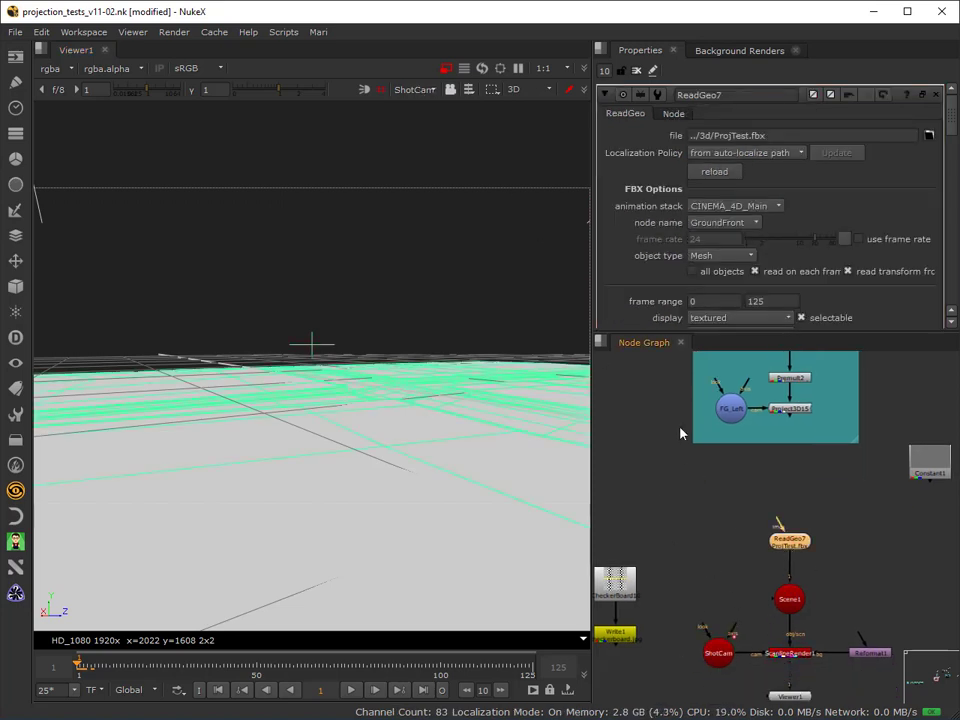
pyautogui.scroll(-3, 735, 290)
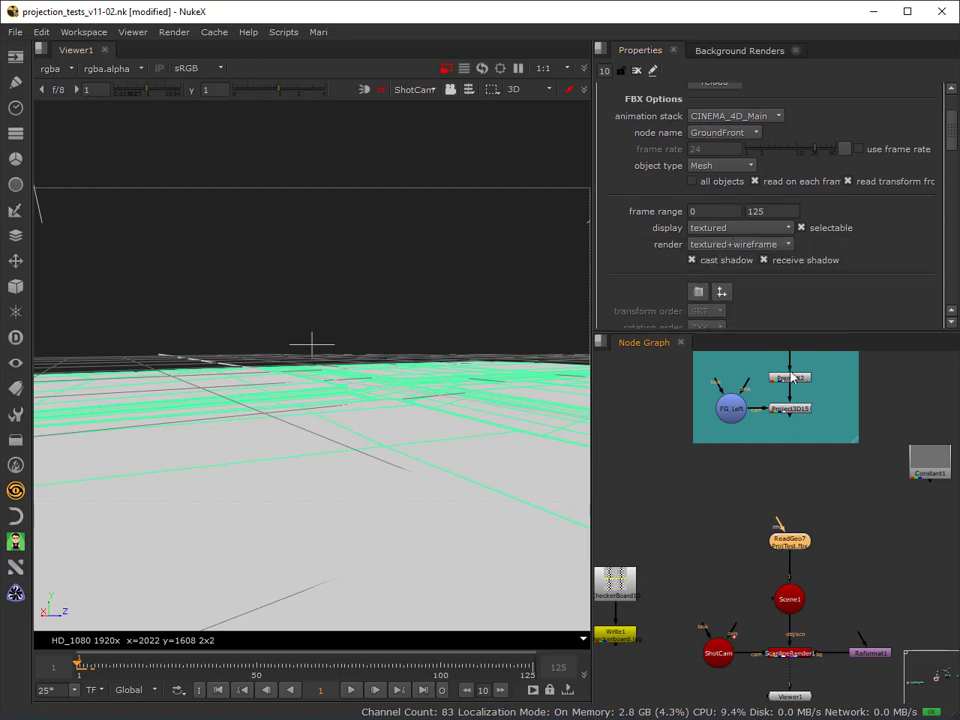
pyautogui.click(672, 522)
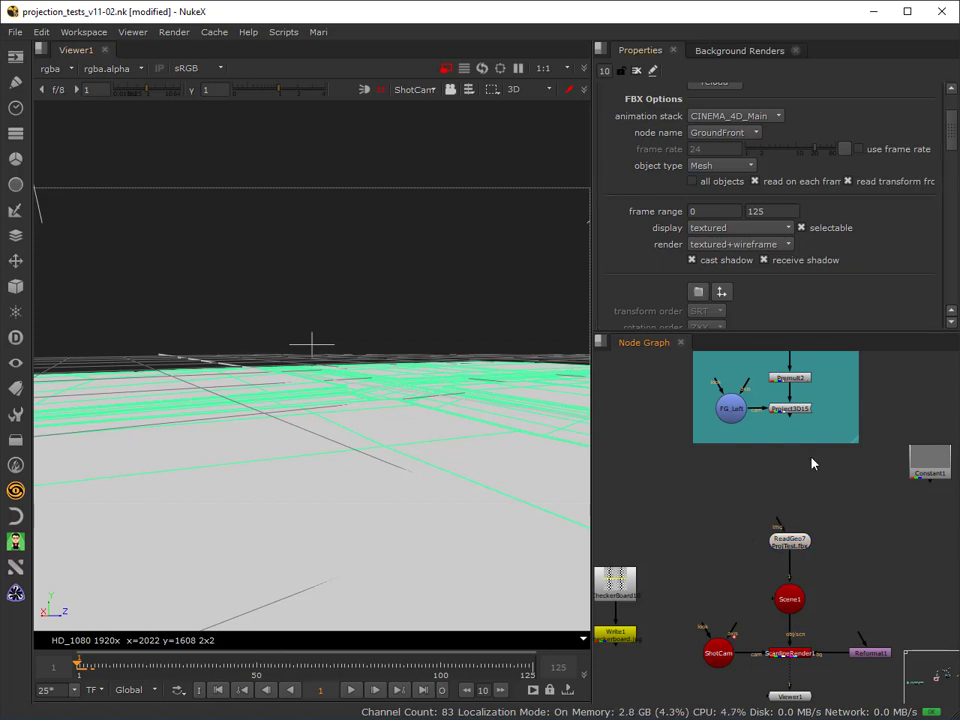
pyautogui.moveTo(792, 583); pyautogui.dragTo(746, 583)
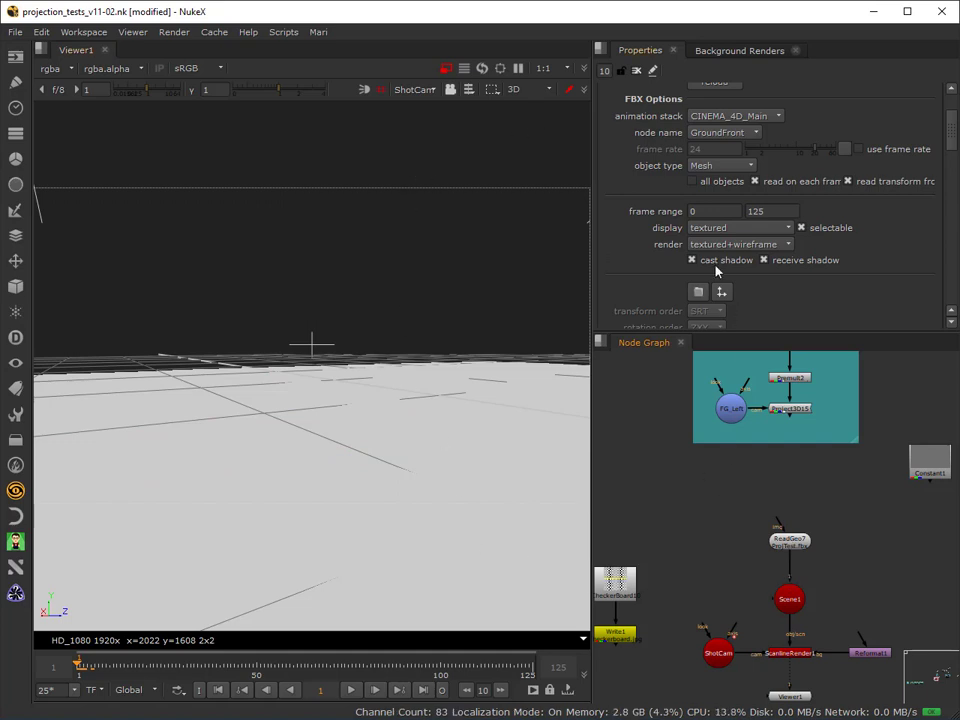
pyautogui.scroll(3, 725, 255)
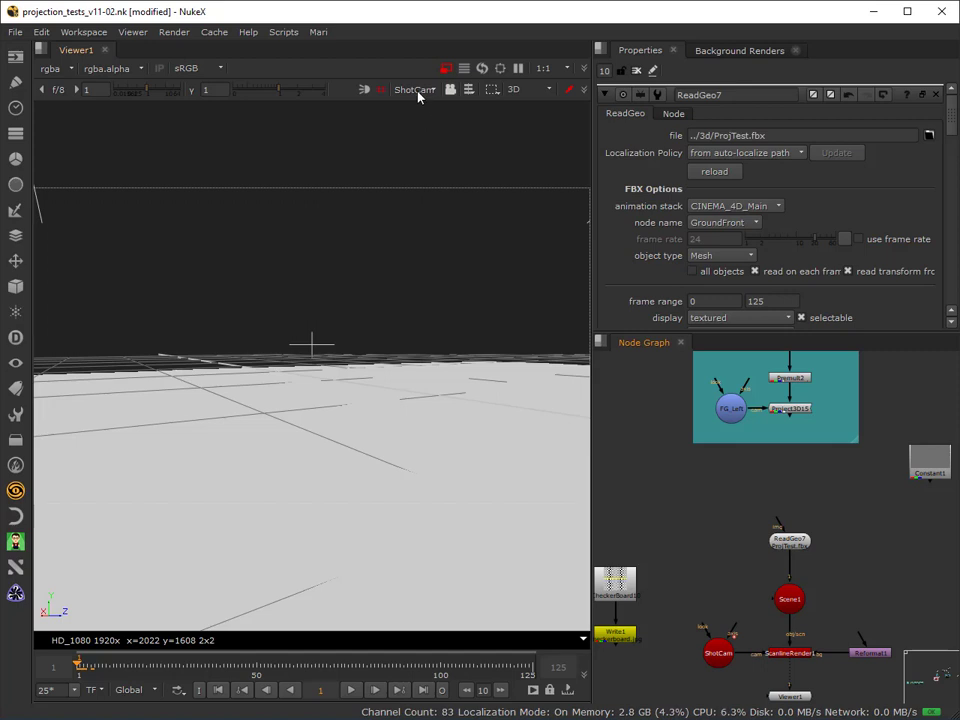
pyautogui.click(279, 525)
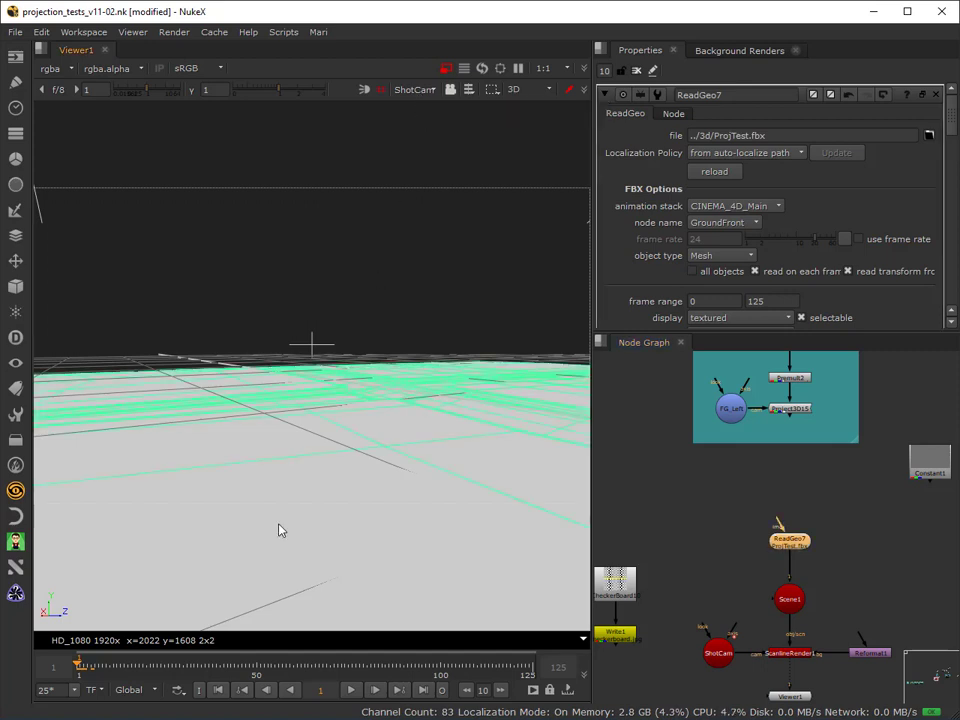
# Look through the FG_Left camera at the ground geometry, and return to the ShotCam view to compare them.
pyautogui.click(414, 92)
pyautogui.click(421, 134)
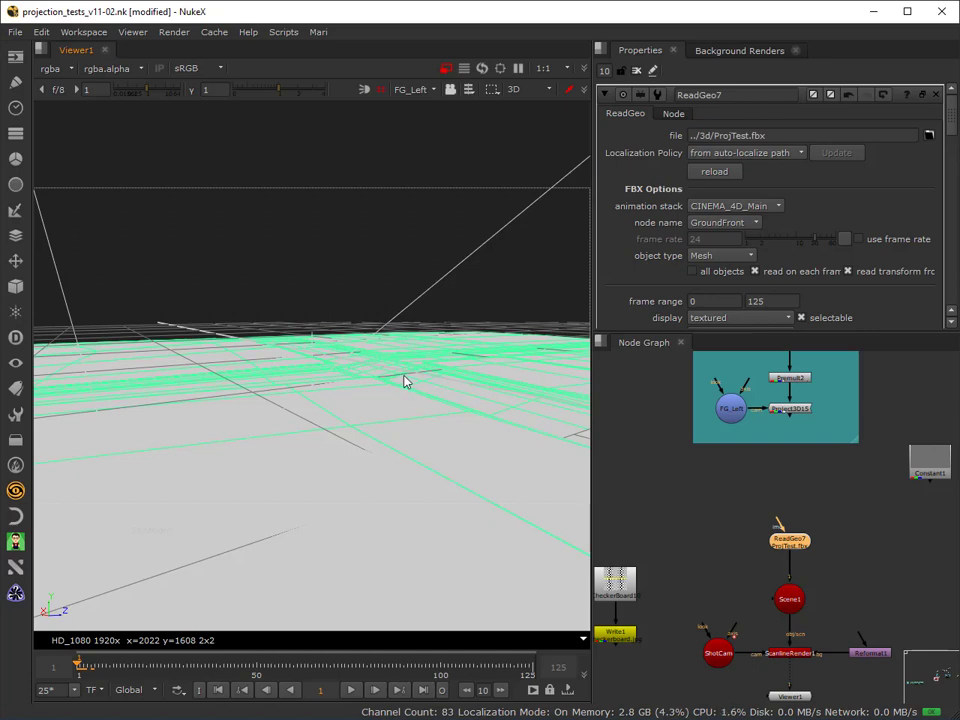
pyautogui.click(432, 90)
pyautogui.click(428, 119)
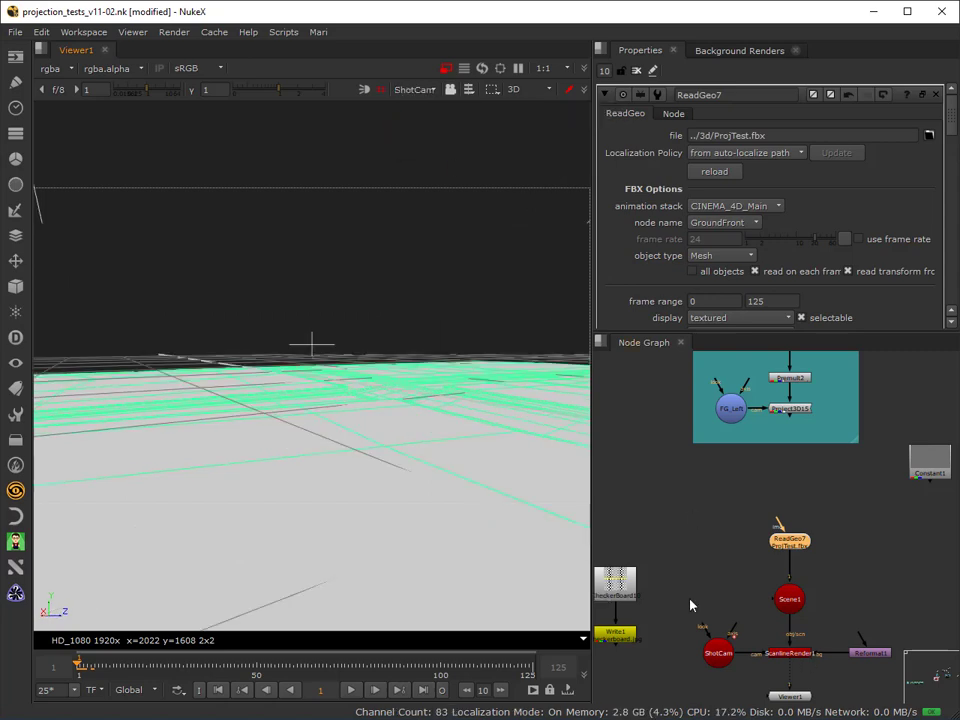
# Detach the FG_Left camera from Project3D15, place it below the teal backdrop, and return the timeline to the first frame.
pyautogui.scroll(-2, 715, 503)
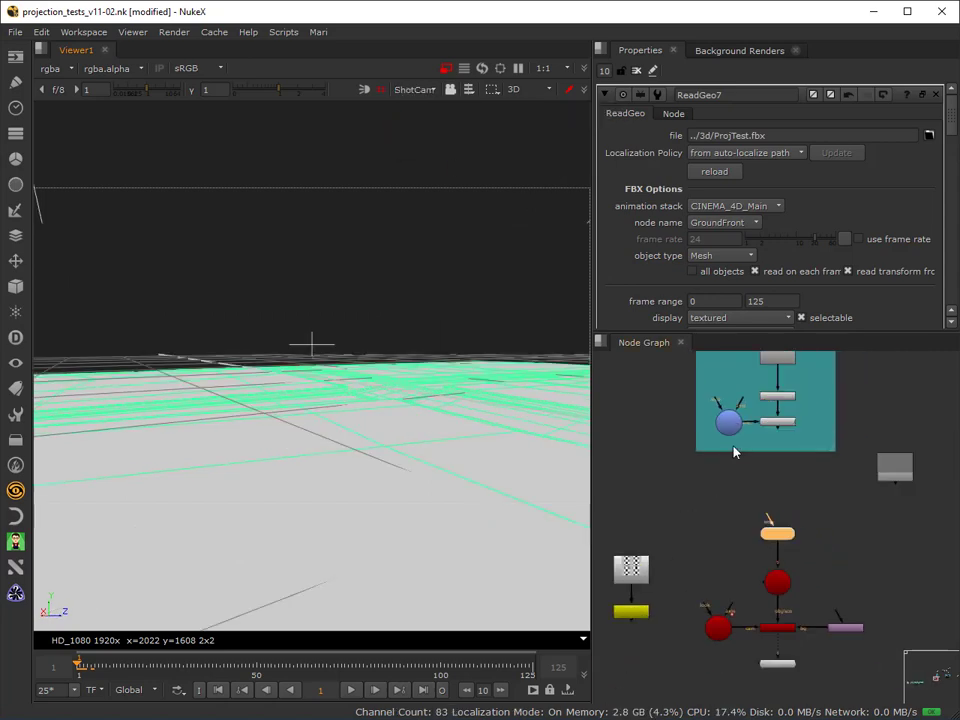
pyautogui.moveTo(735, 428); pyautogui.dragTo(709, 509)
pyautogui.moveTo(771, 432); pyautogui.dragTo(738, 462)
pyautogui.moveTo(704, 501); pyautogui.dragTo(736, 482)
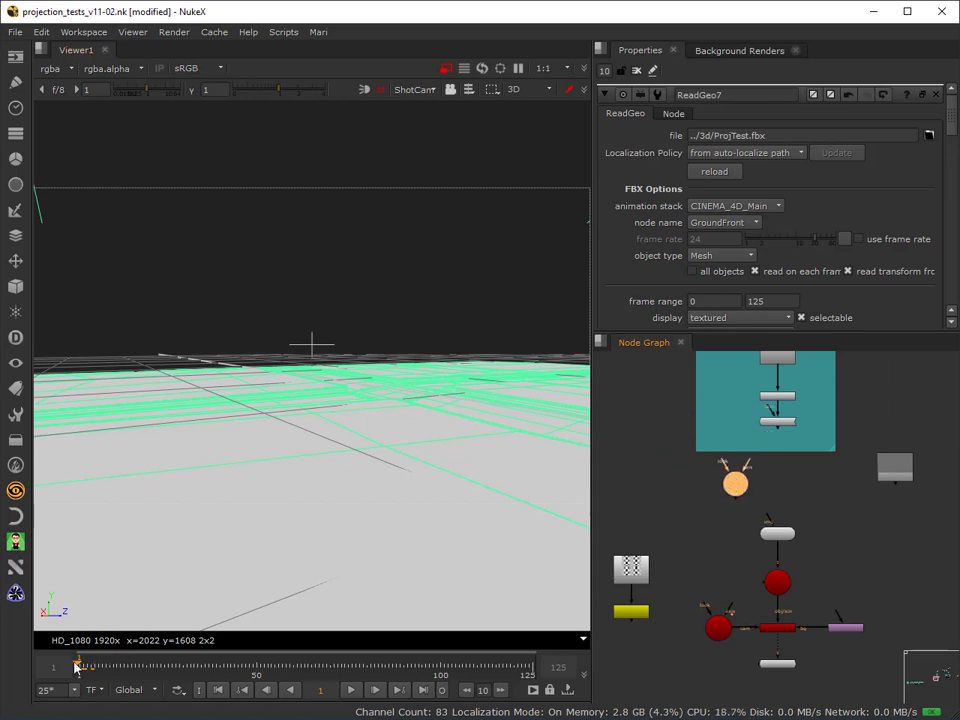
pyautogui.moveTo(79, 663)
pyautogui.mouseDown()
pyautogui.moveTo(148, 663)
pyautogui.moveTo(82, 661)
pyautogui.mouseUp()
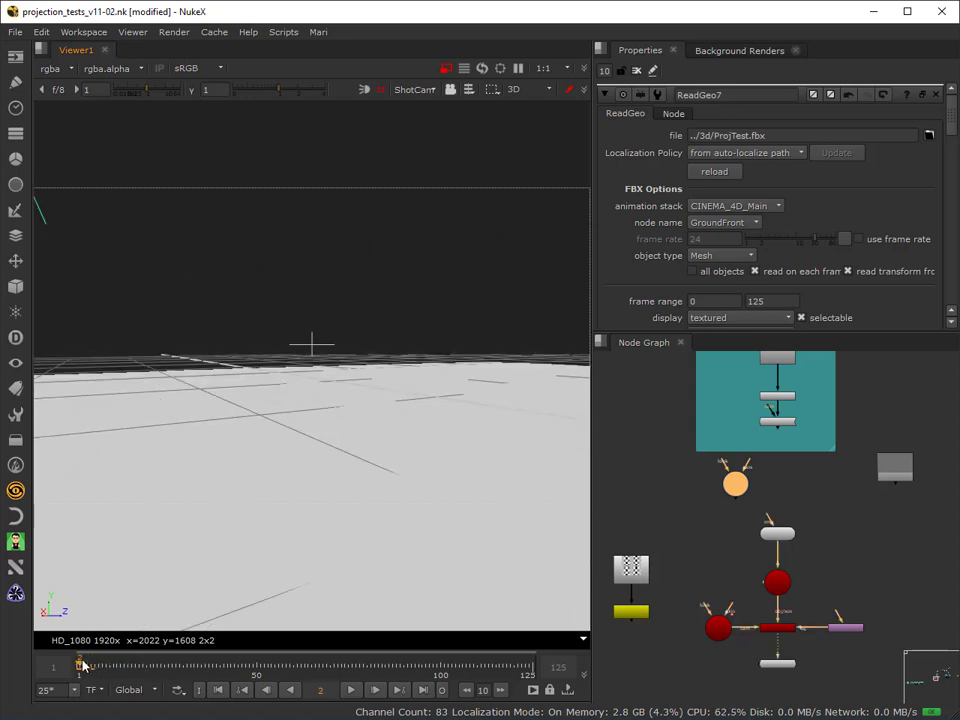
pyautogui.click(215, 690)
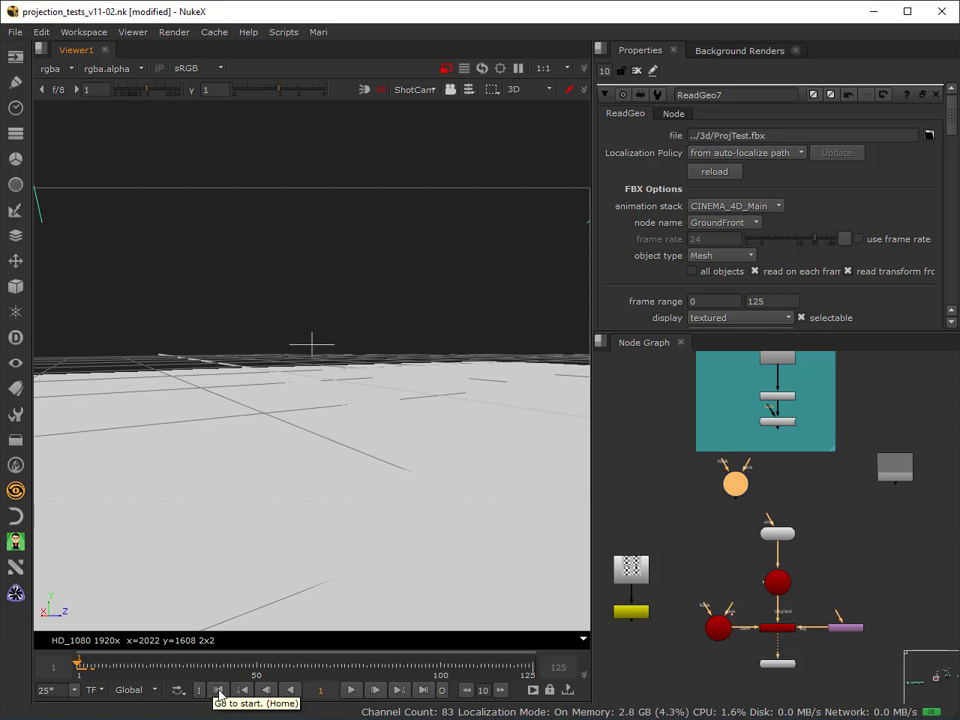
# Duplicate the ShotCam node, place the copy beside the teal backdrop, and open its properties.
pyautogui.click(719, 628)
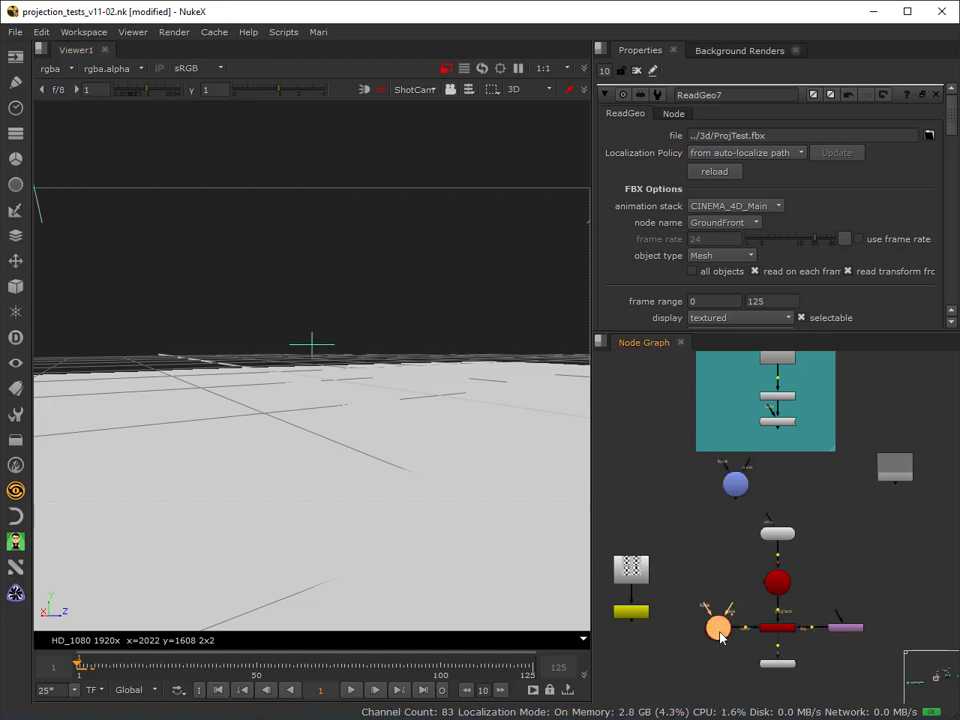
pyautogui.hotkey('ctrl', 'v')
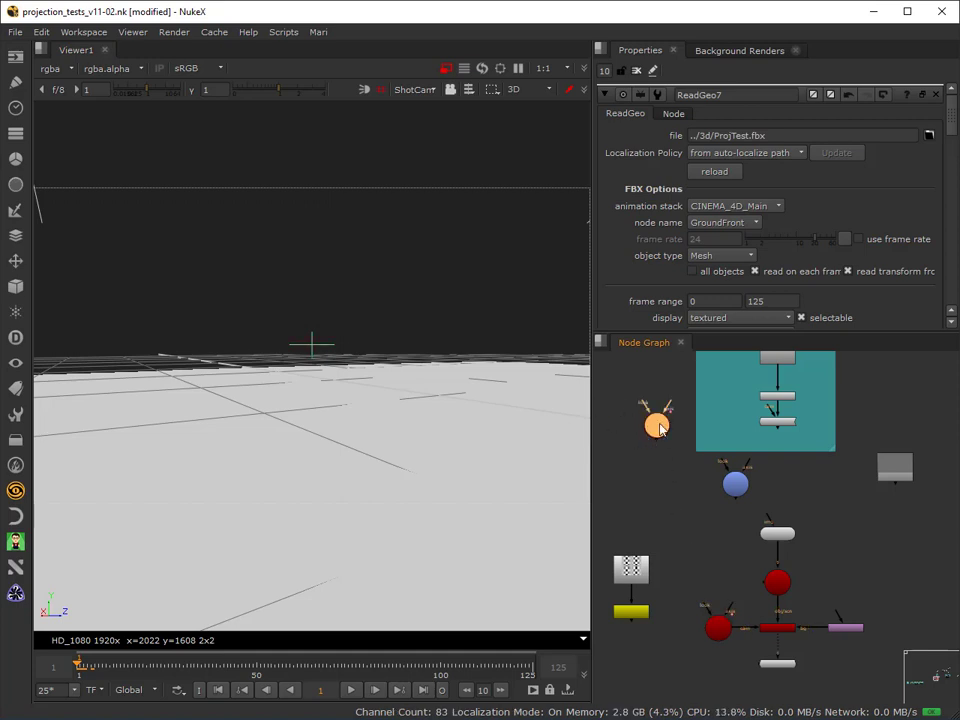
pyautogui.moveTo(660, 428); pyautogui.dragTo(664, 383)
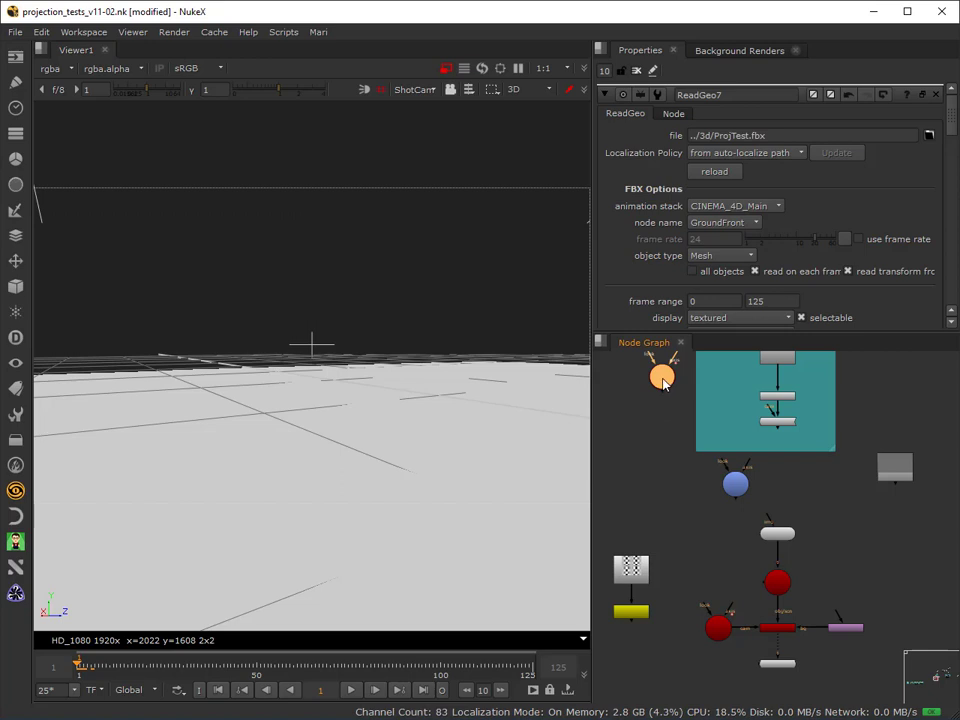
pyautogui.doubleClick(662, 378)
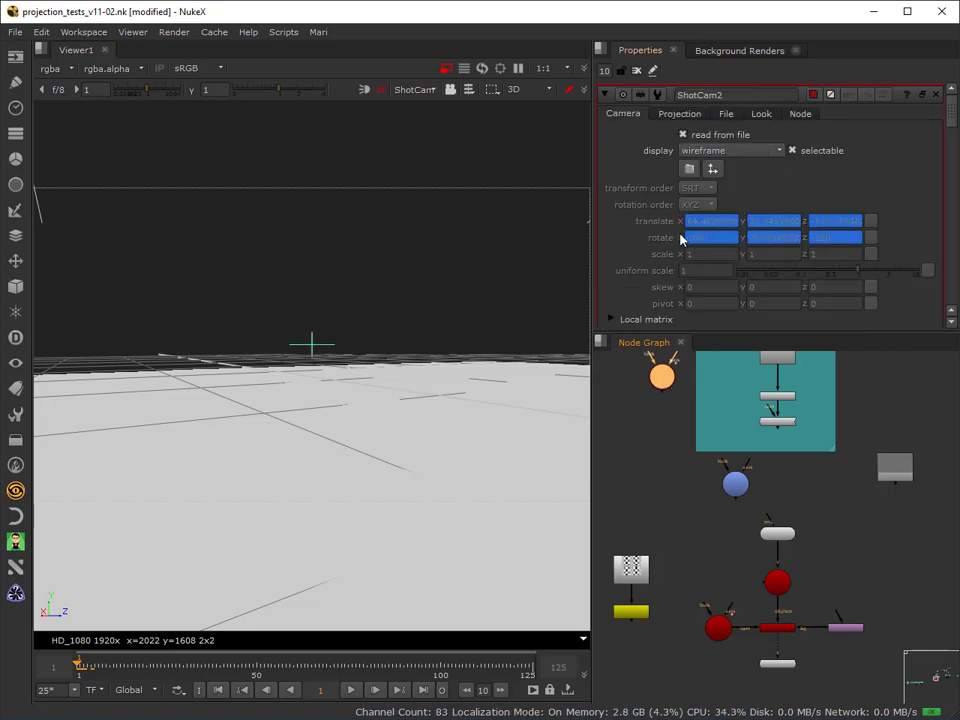
# Scrub the timeline to examine the copied camera's animated translate and rotate values, and return to frame 1.
pyautogui.moveTo(109, 669); pyautogui.dragTo(219, 668)
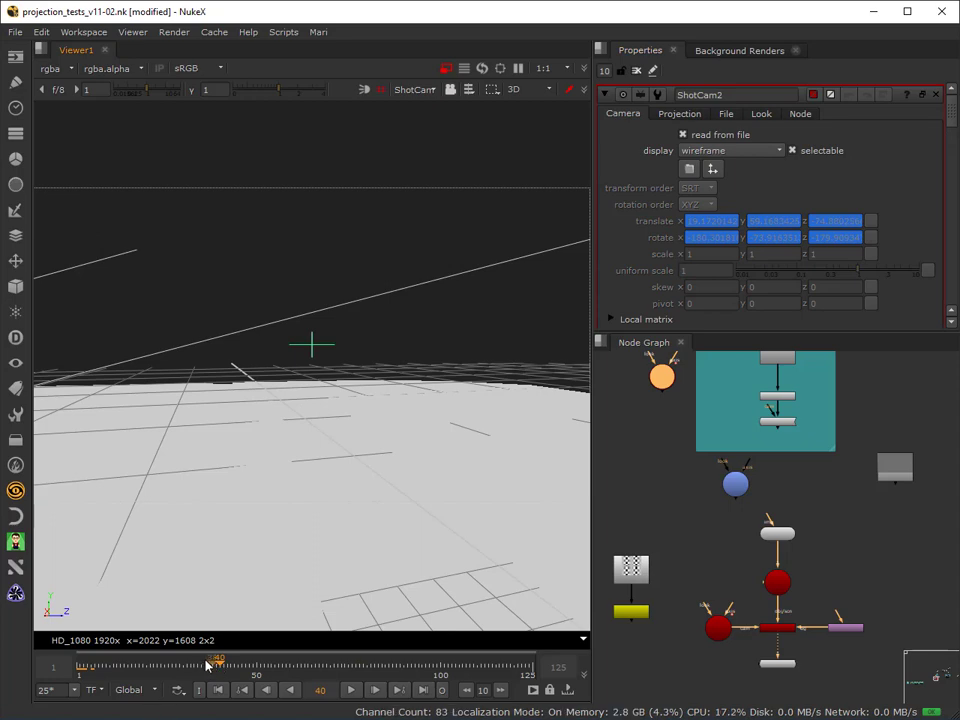
pyautogui.moveTo(150, 665); pyautogui.dragTo(75, 699)
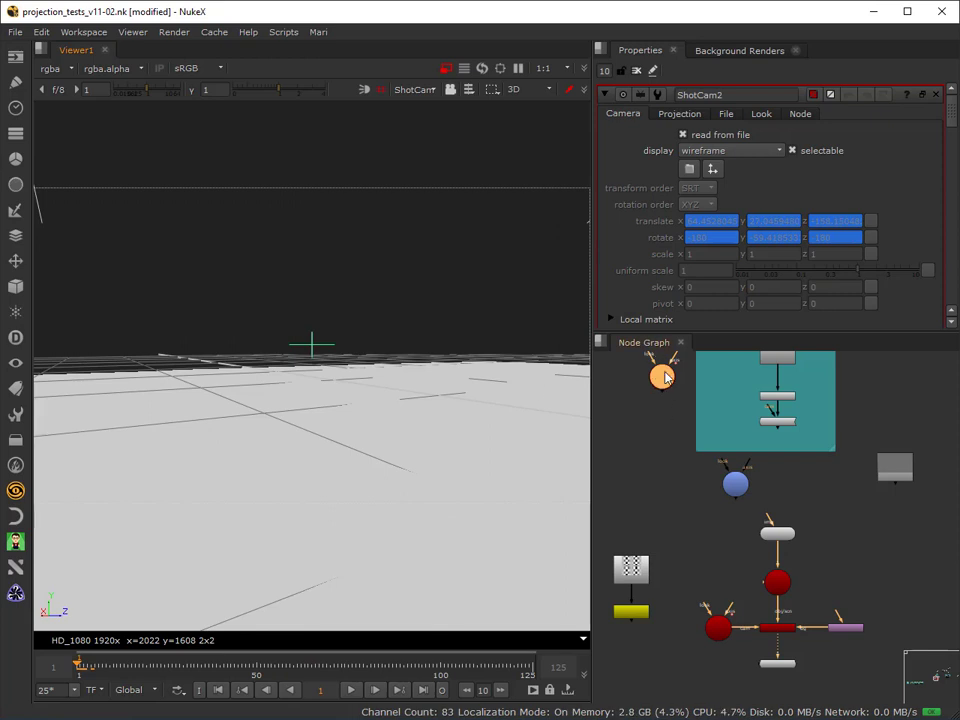
pyautogui.rightClick(898, 228)
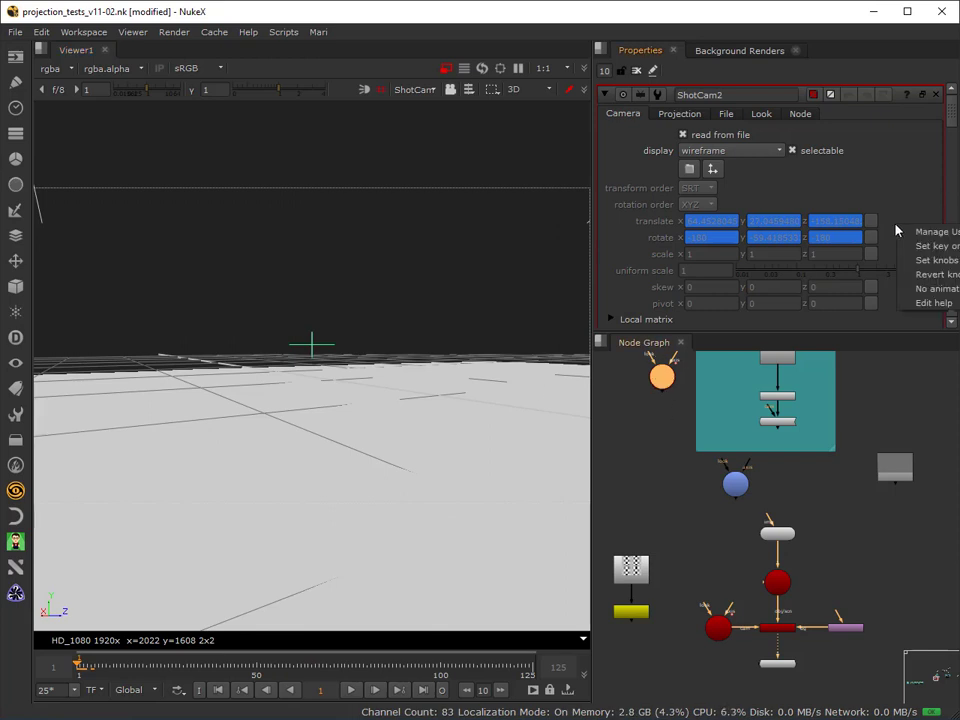
pyautogui.rightClick(758, 207)
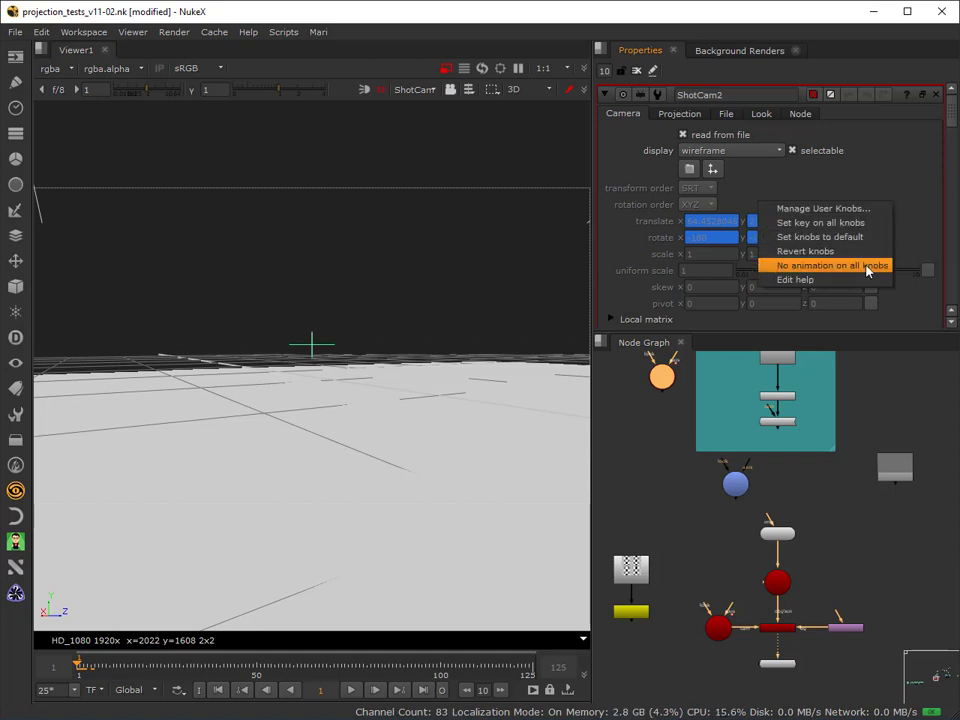
pyautogui.click(793, 185)
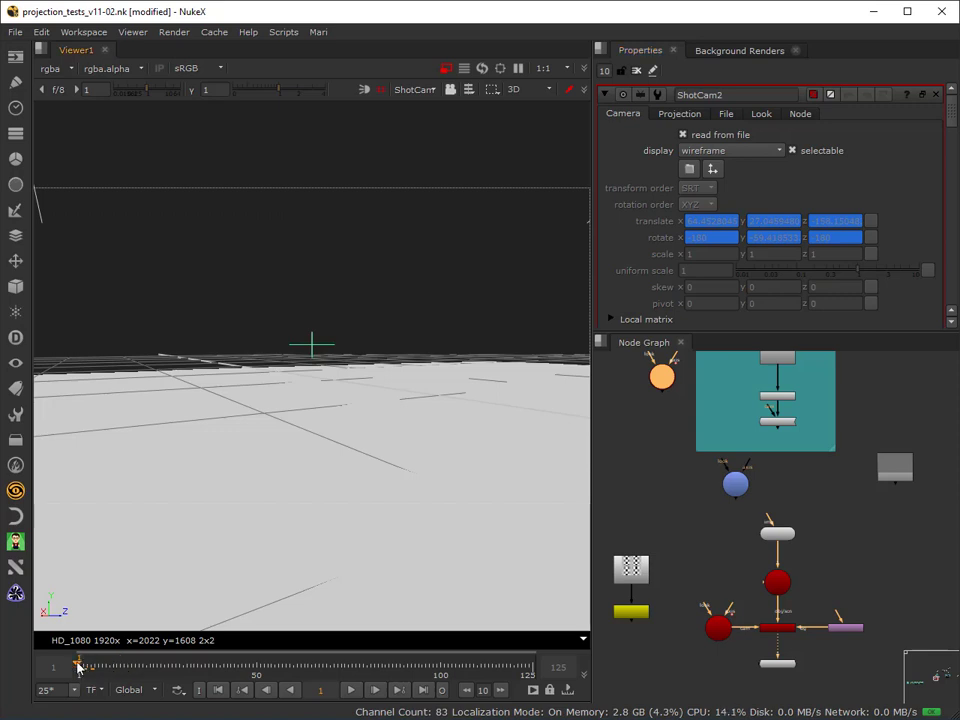
pyautogui.moveTo(80, 667); pyautogui.dragTo(85, 668)
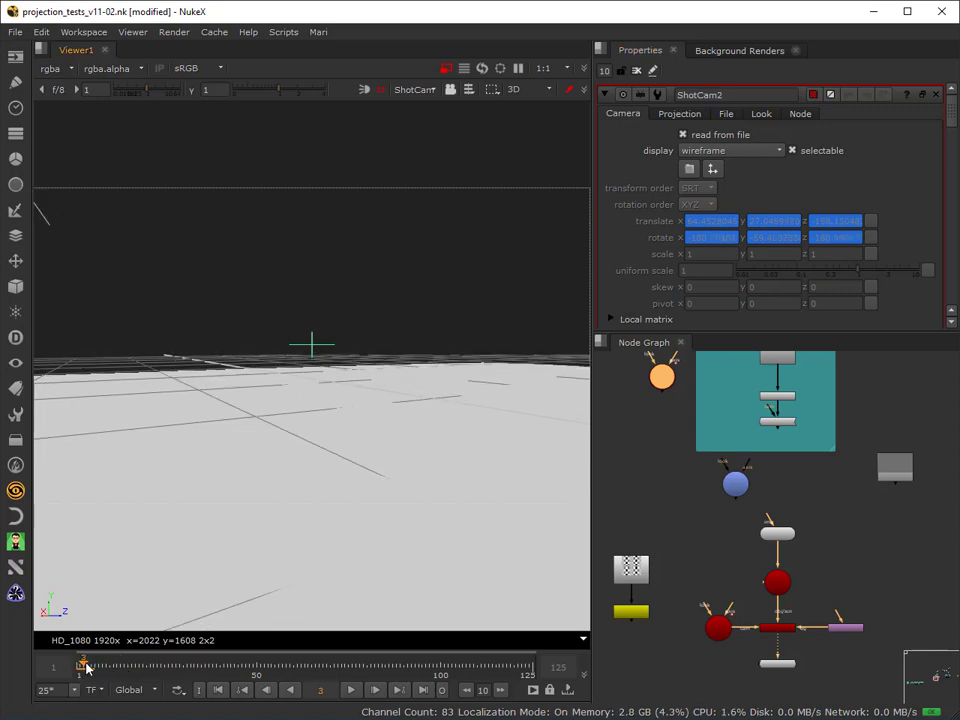
pyautogui.moveTo(85, 668)
pyautogui.mouseDown()
pyautogui.moveTo(95, 672)
pyautogui.moveTo(79, 669)
pyautogui.mouseUp()
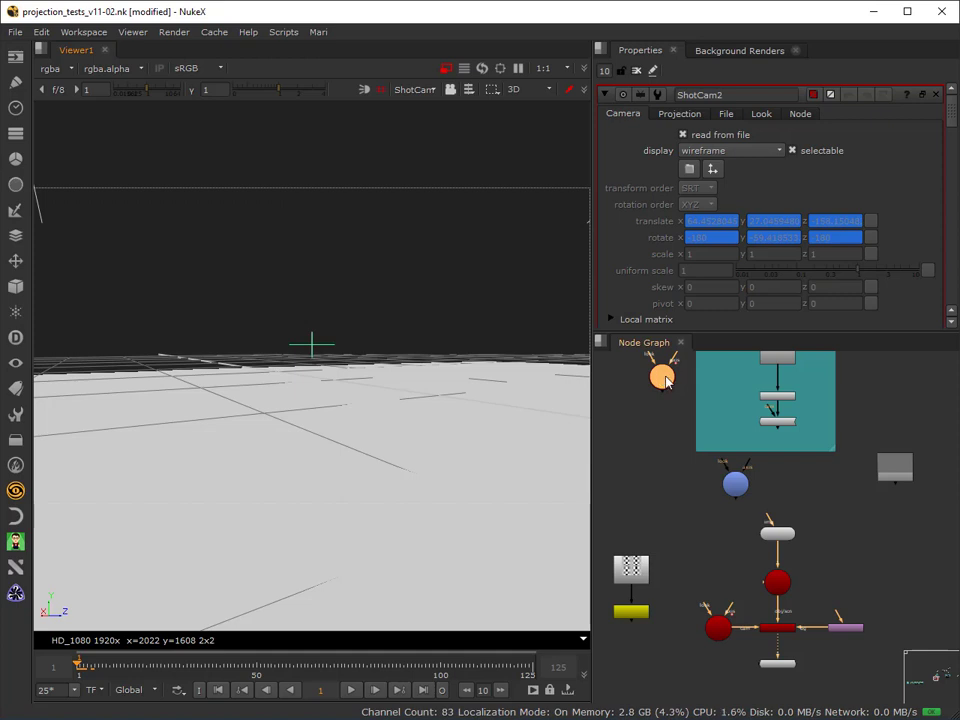
# Add a FrameHold node directly below the copied shot camera, ShotCam2.
pyautogui.press('Tab')
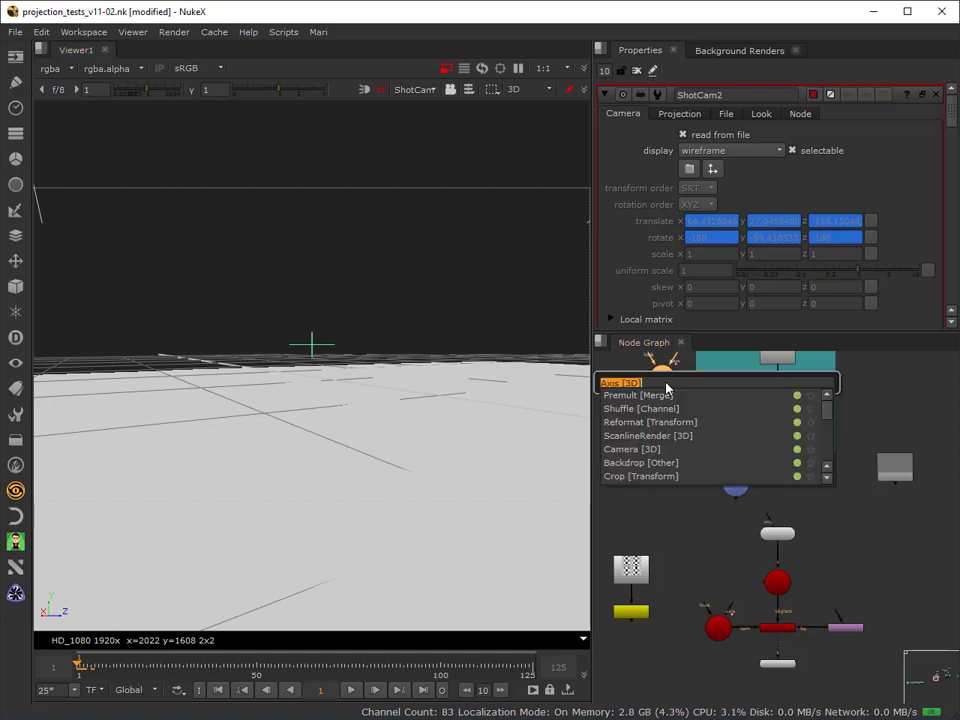
pyautogui.write('framehold')
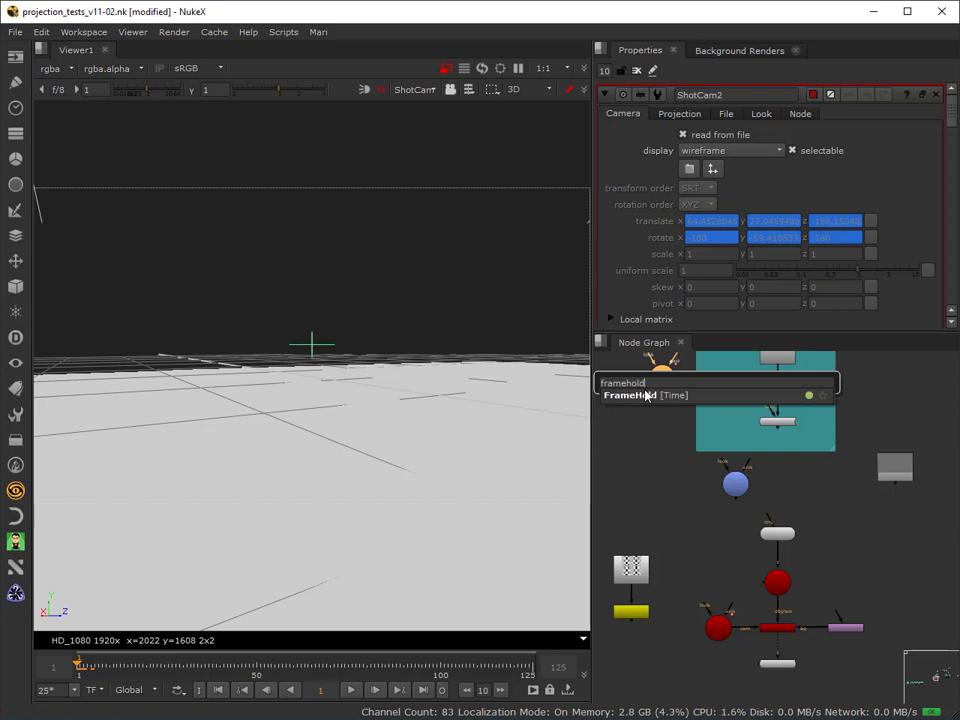
pyautogui.press('Return')
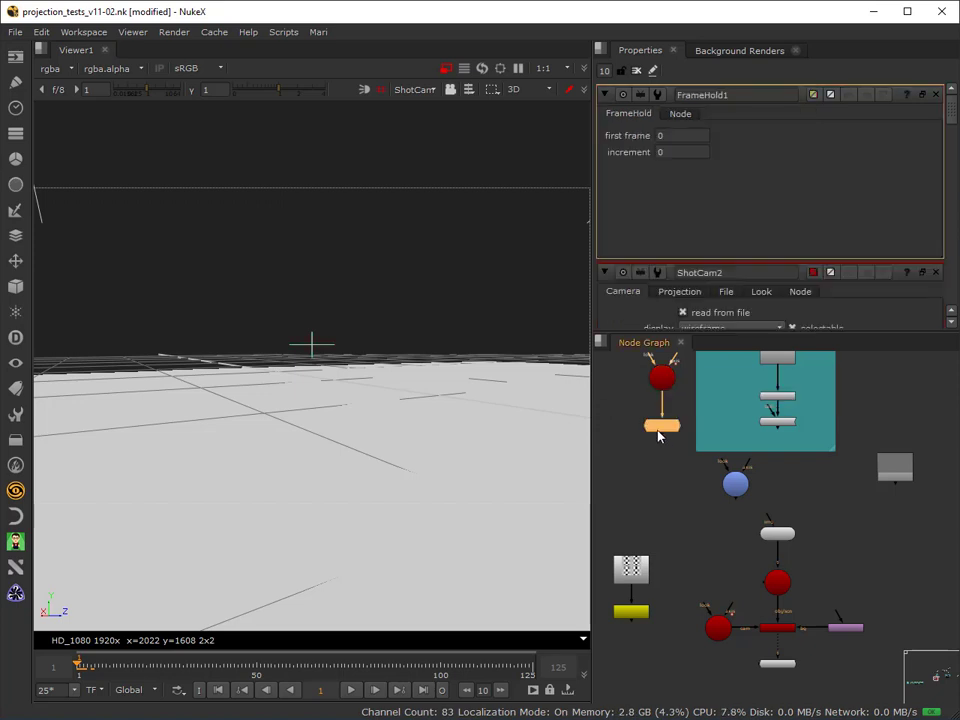
pyautogui.moveTo(656, 429); pyautogui.dragTo(656, 409)
pyautogui.scroll(3, 666, 411)
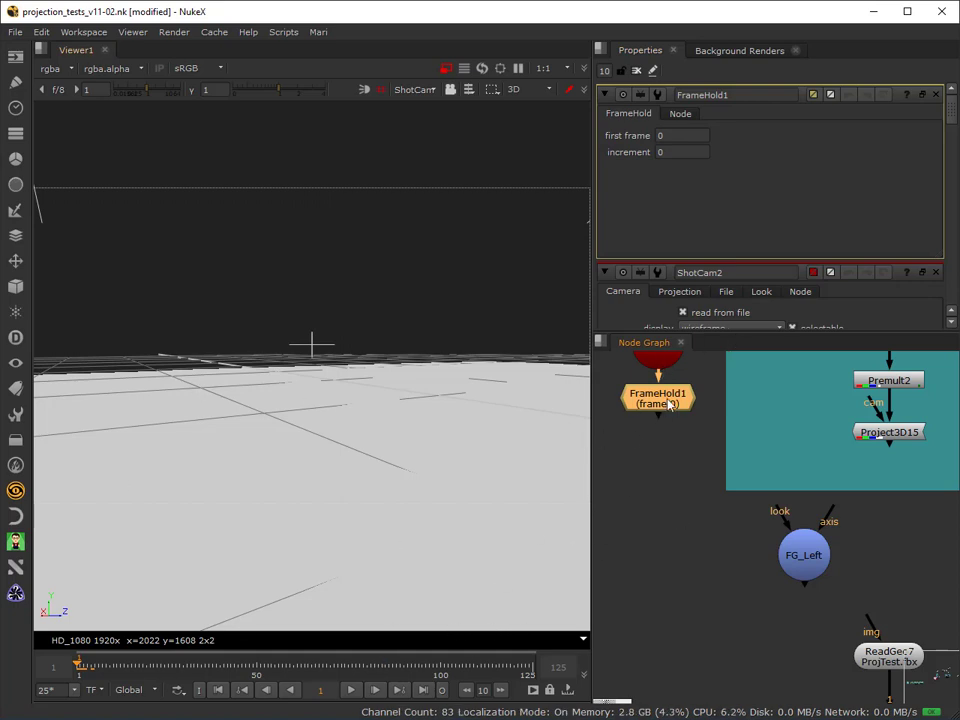
pyautogui.moveTo(668, 399); pyautogui.dragTo(671, 403)
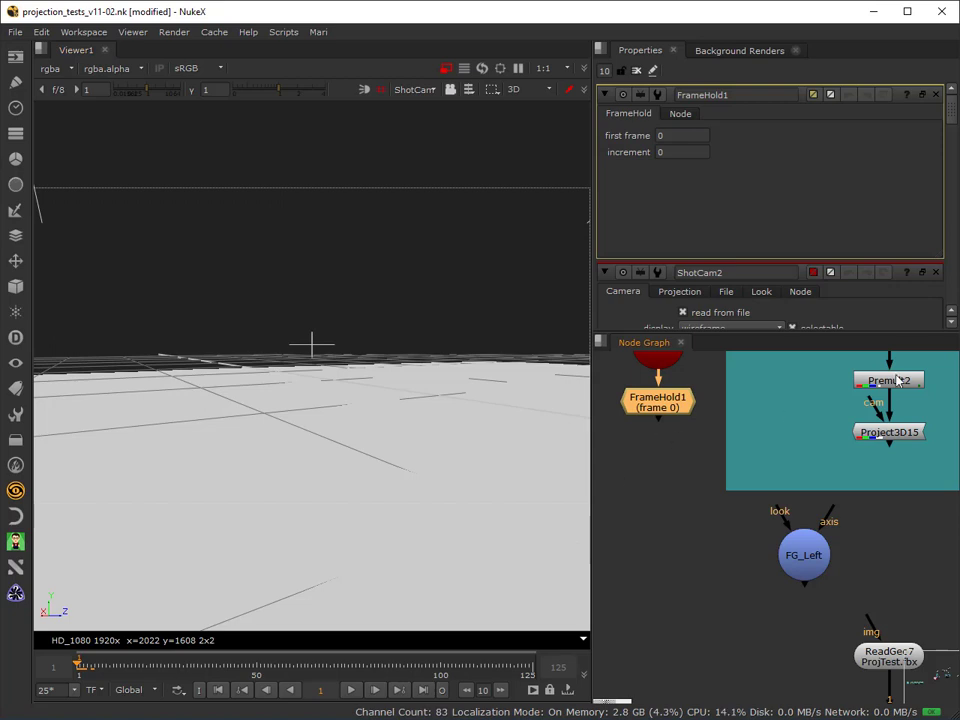
# Change ShotCam2's node tile color to bright green.
pyautogui.moveTo(689, 505); pyautogui.dragTo(681, 563, button='middle')
pyautogui.doubleClick(650, 379)
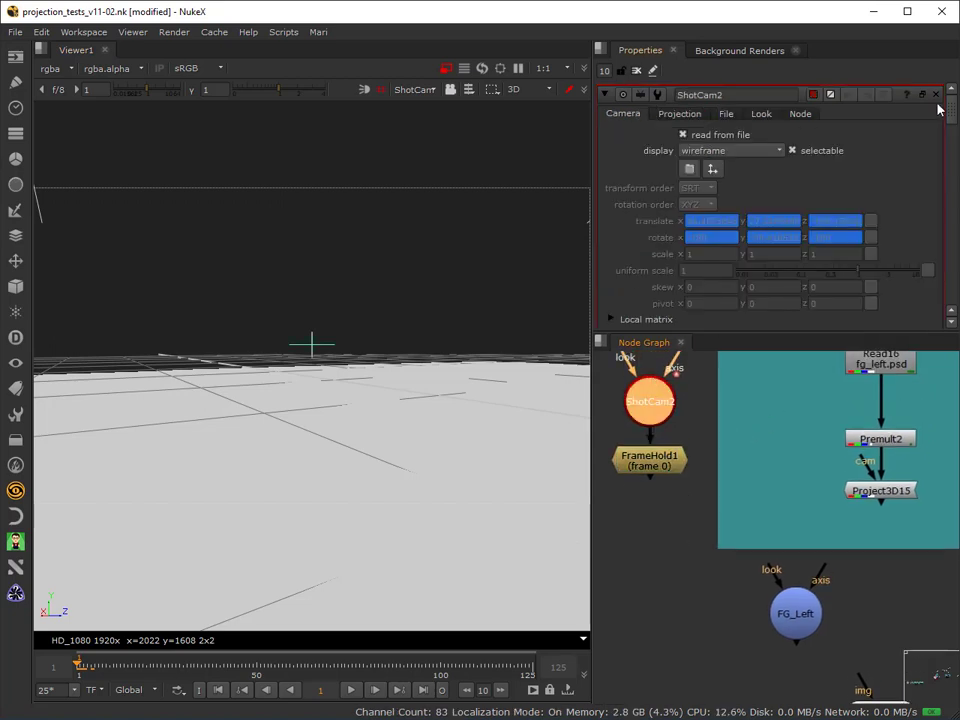
pyautogui.click(813, 94)
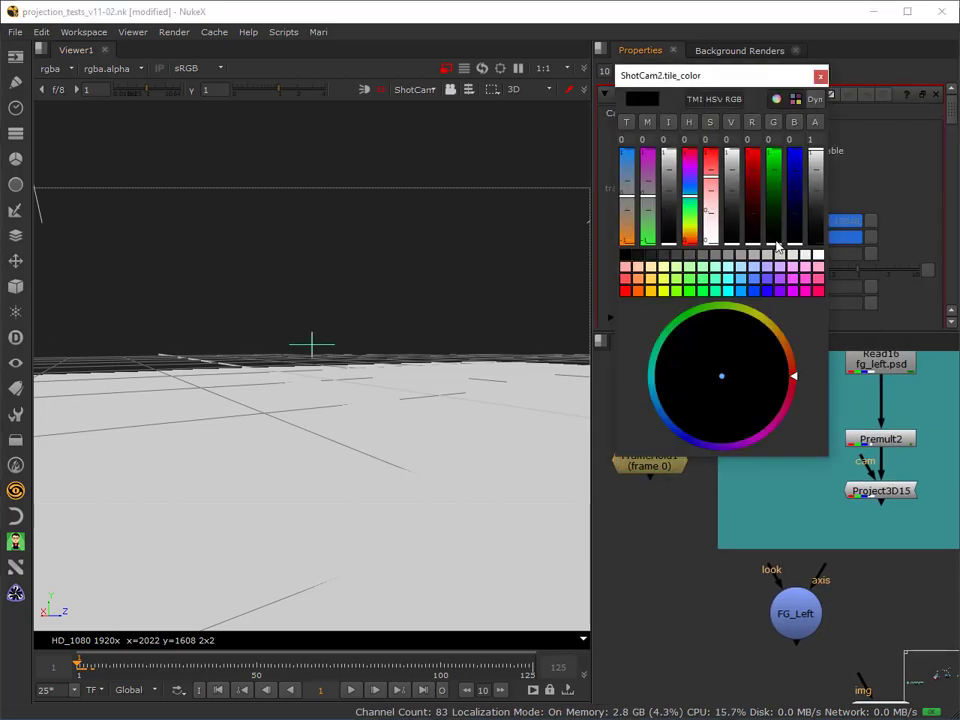
pyautogui.moveTo(776, 243); pyautogui.dragTo(789, 110)
pyautogui.click(647, 562)
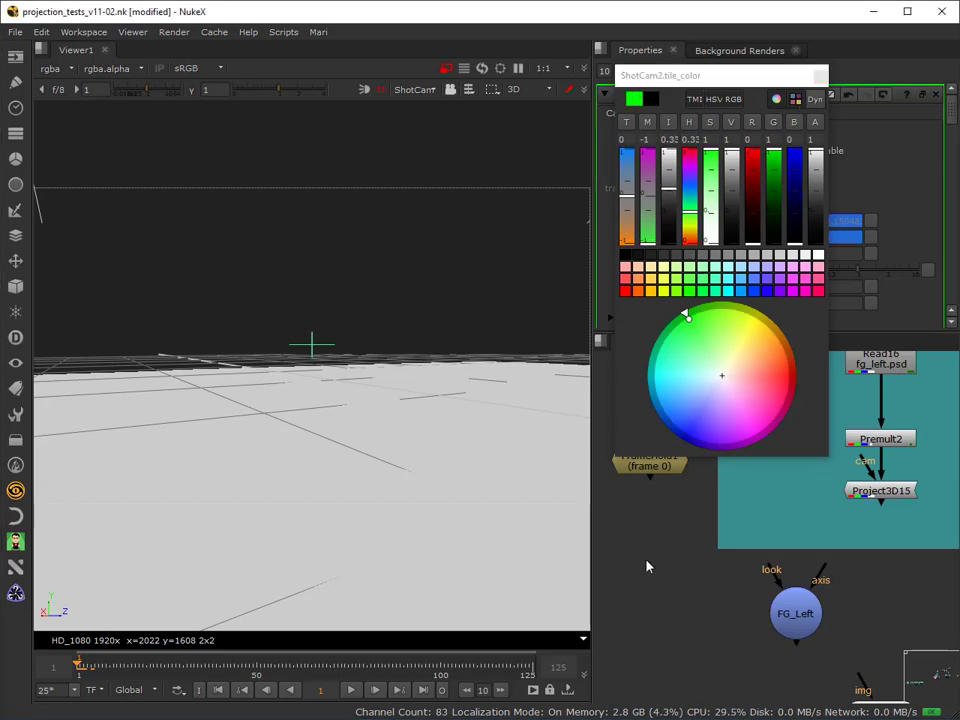
pyautogui.click(818, 78)
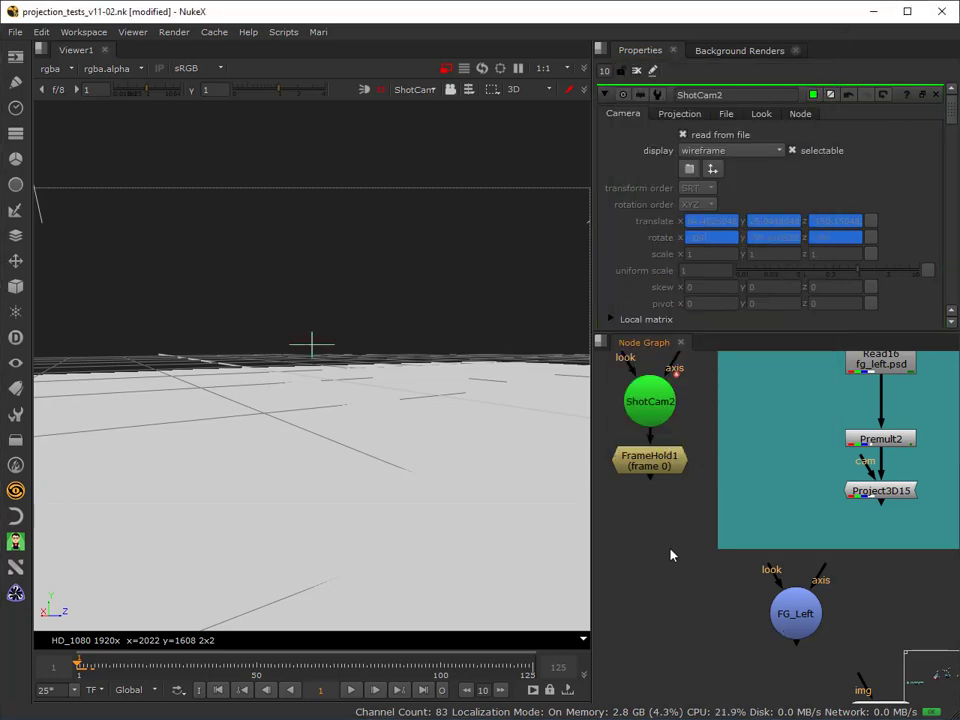
# Connect Project3D15's cam input to FrameHold1, and move ShotCam2 and FrameHold1 onto the teal backdrop beside the projection node.
pyautogui.moveTo(650, 401); pyautogui.dragTo(650, 384)
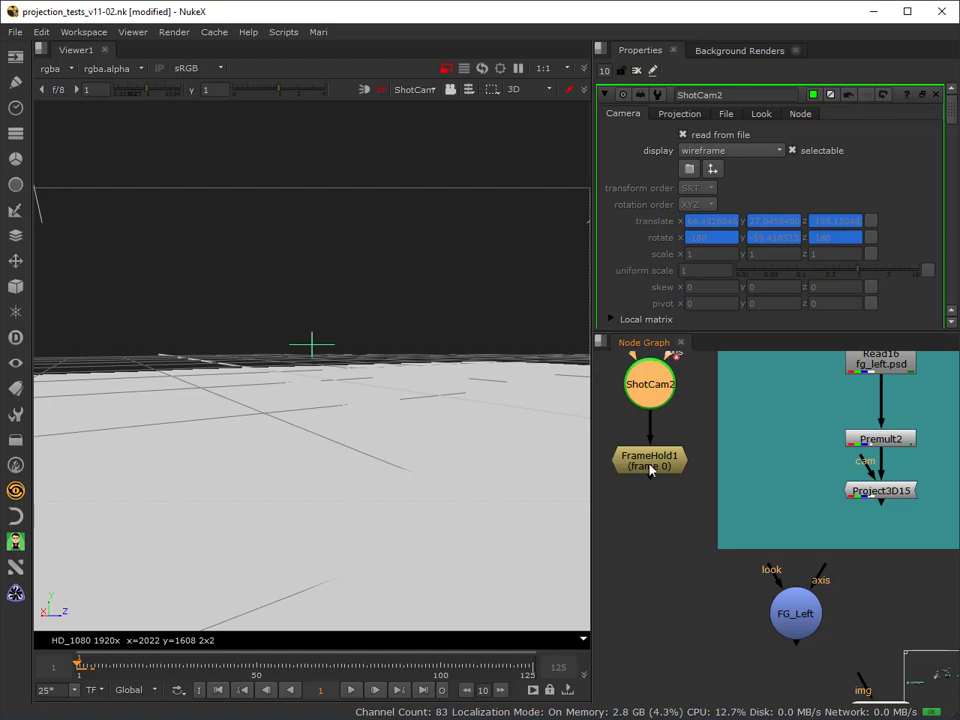
pyautogui.moveTo(866, 464); pyautogui.dragTo(679, 467)
pyautogui.moveTo(748, 502); pyautogui.dragTo(581, 346)
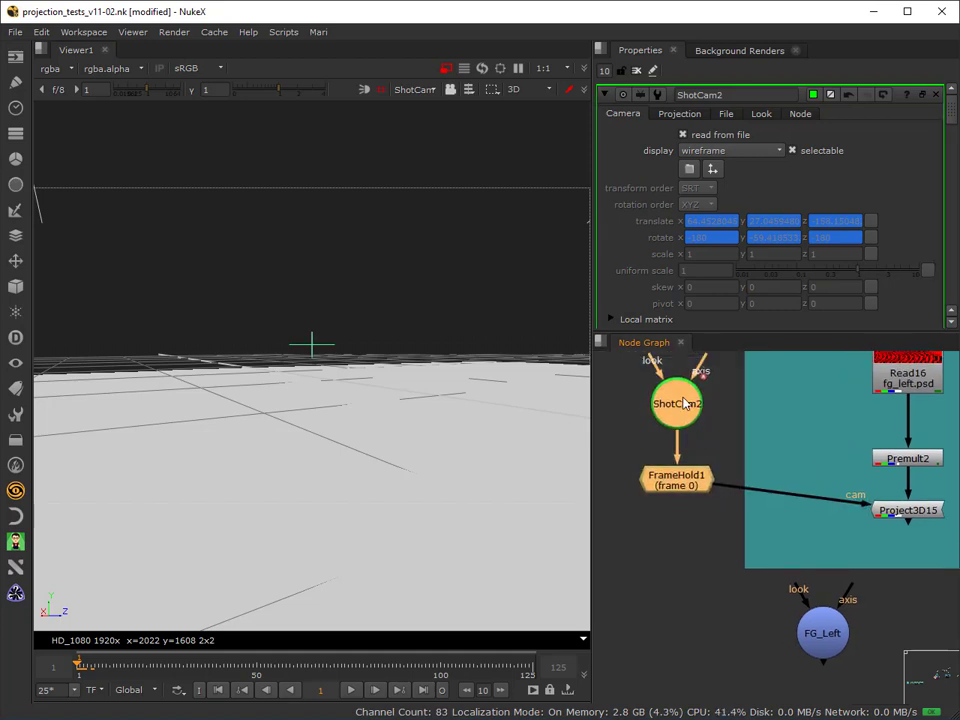
pyautogui.moveTo(683, 404); pyautogui.dragTo(796, 436)
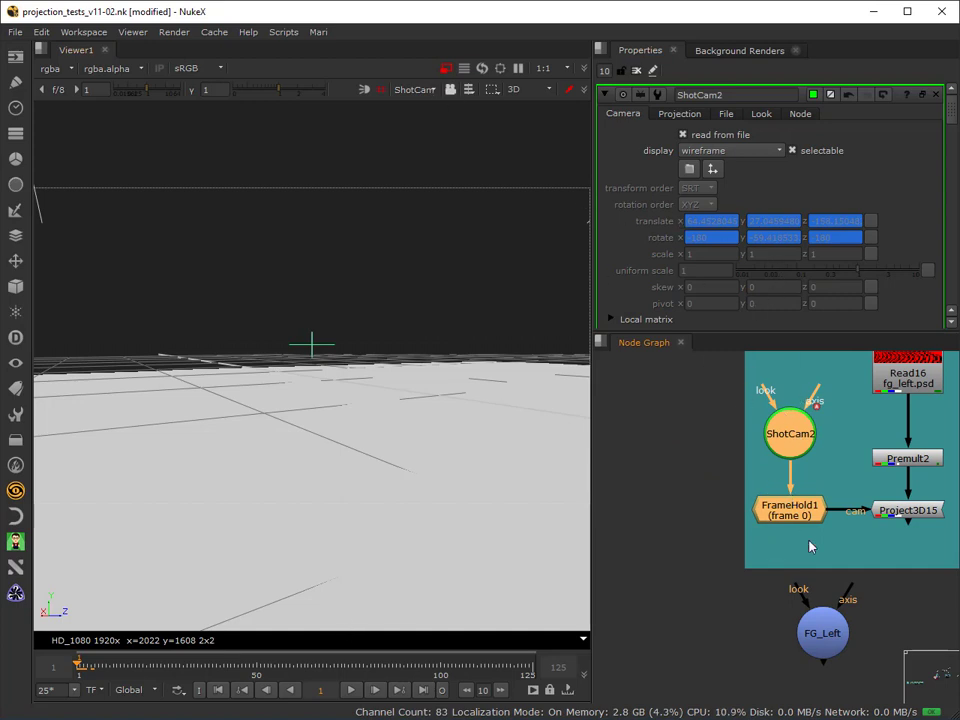
# Rename the ShotCam2 camera node as TEST.
pyautogui.click(788, 436)
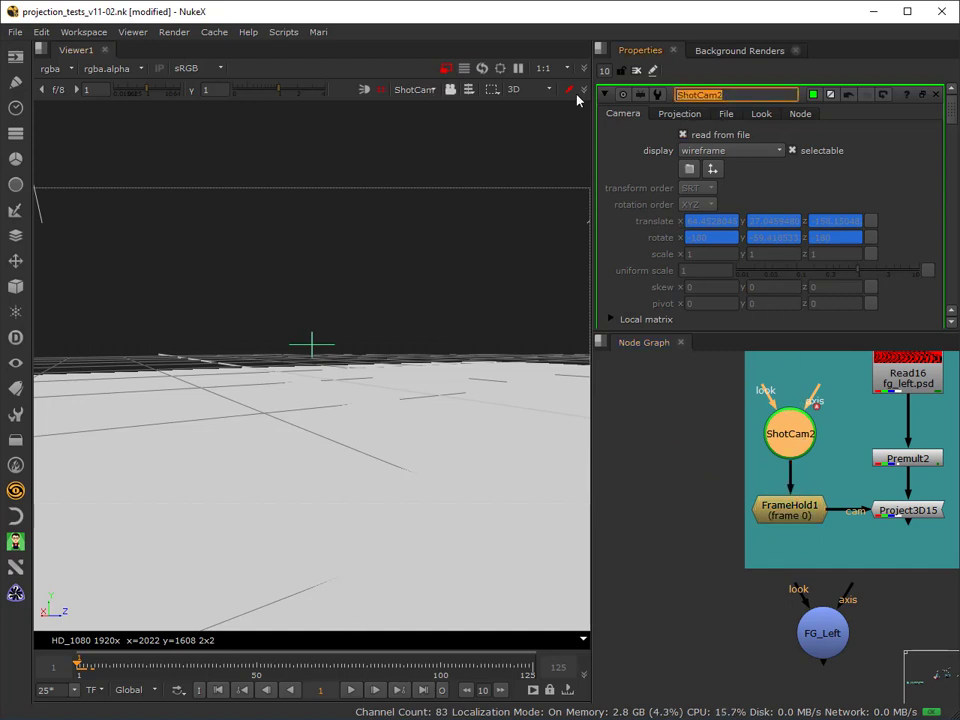
pyautogui.write('TEST')
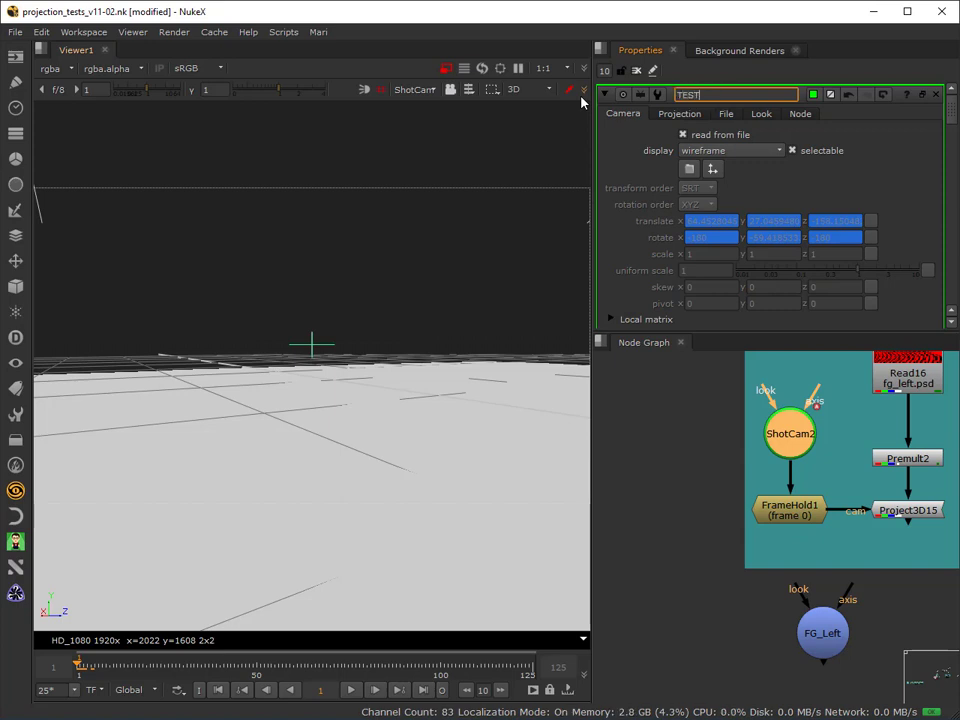
pyautogui.click(628, 381)
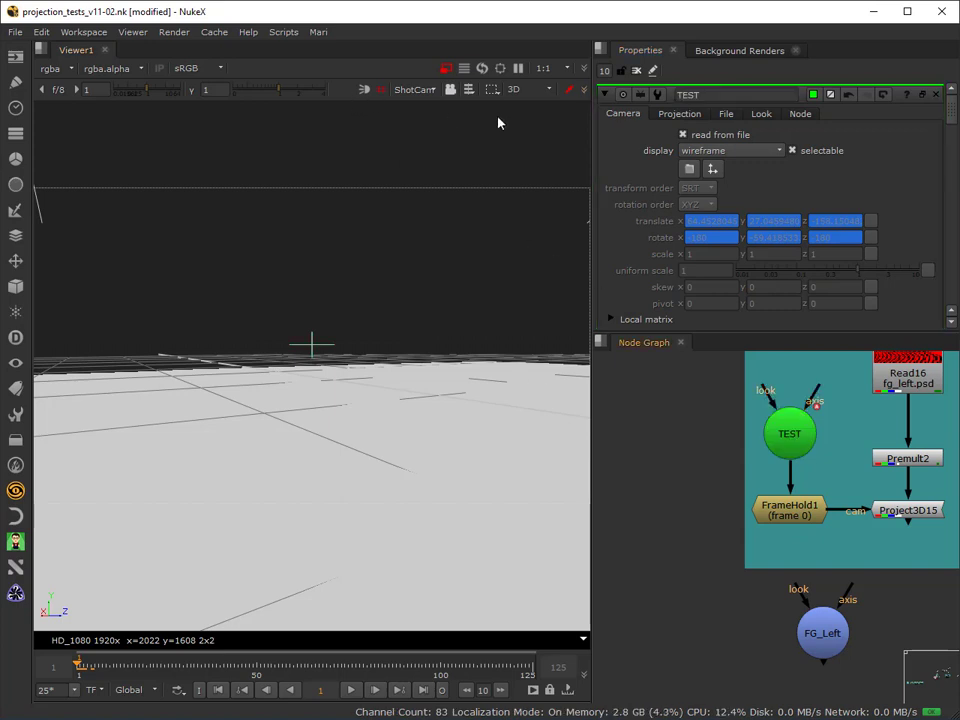
# Set the 3D viewer to the default camera and compare where the TEST and FG_Left cameras stand in the scene.
pyautogui.click(789, 431)
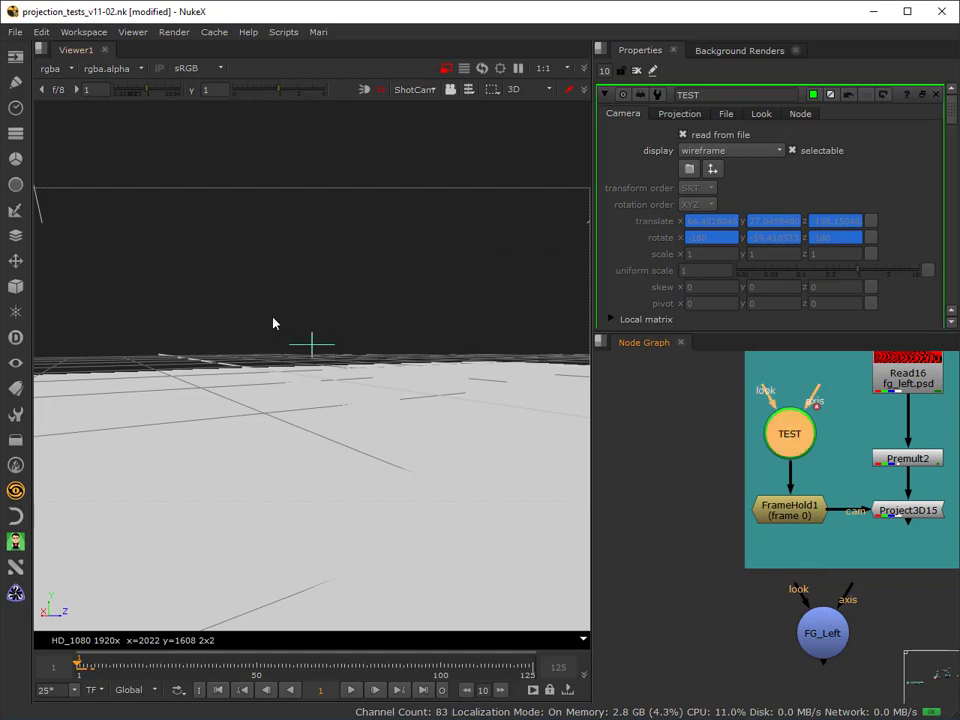
pyautogui.scroll(5, 313, 243)
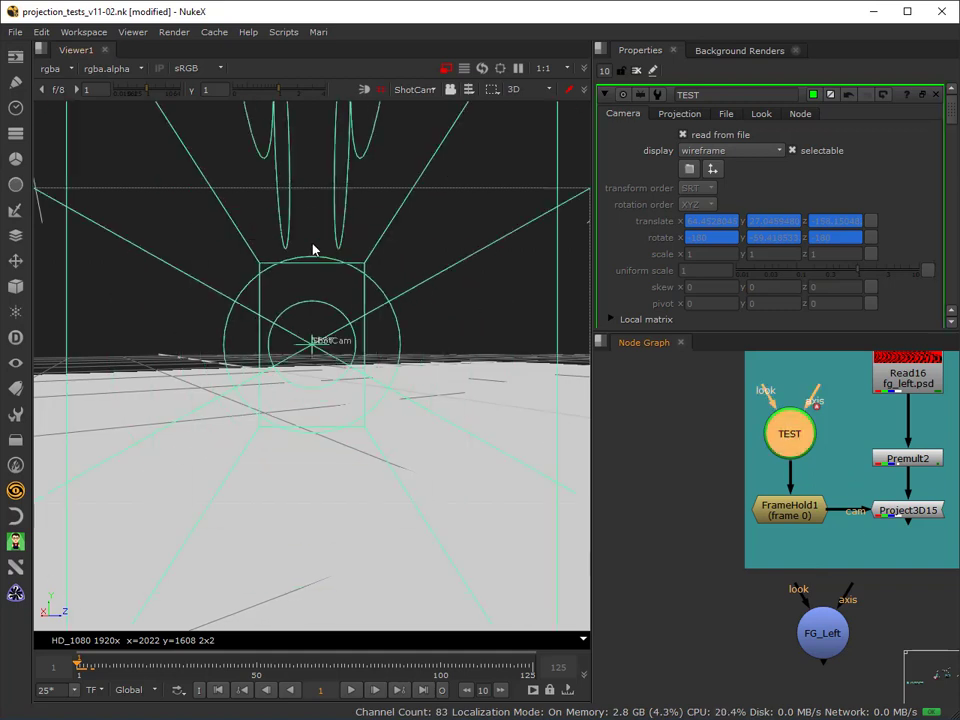
pyautogui.click(410, 89)
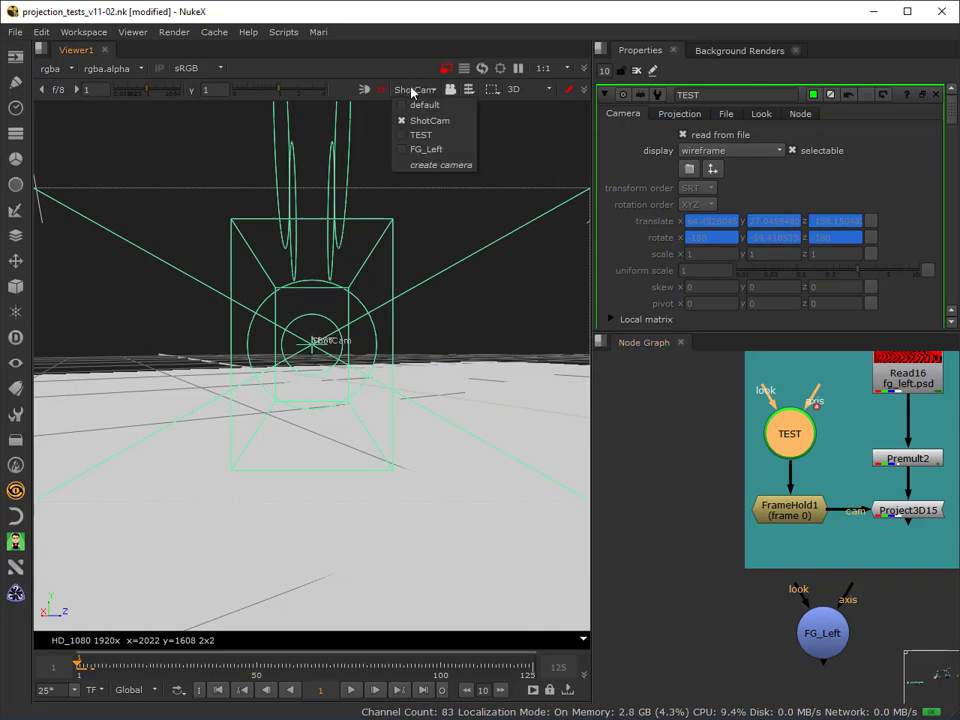
pyautogui.click(420, 104)
pyautogui.keyDown('ctrl'); pyautogui.moveTo(348, 385); pyautogui.dragTo(249, 373); pyautogui.keyUp('ctrl')
pyautogui.scroll(-5, 230, 350)
pyautogui.scroll(-8, 230, 350)
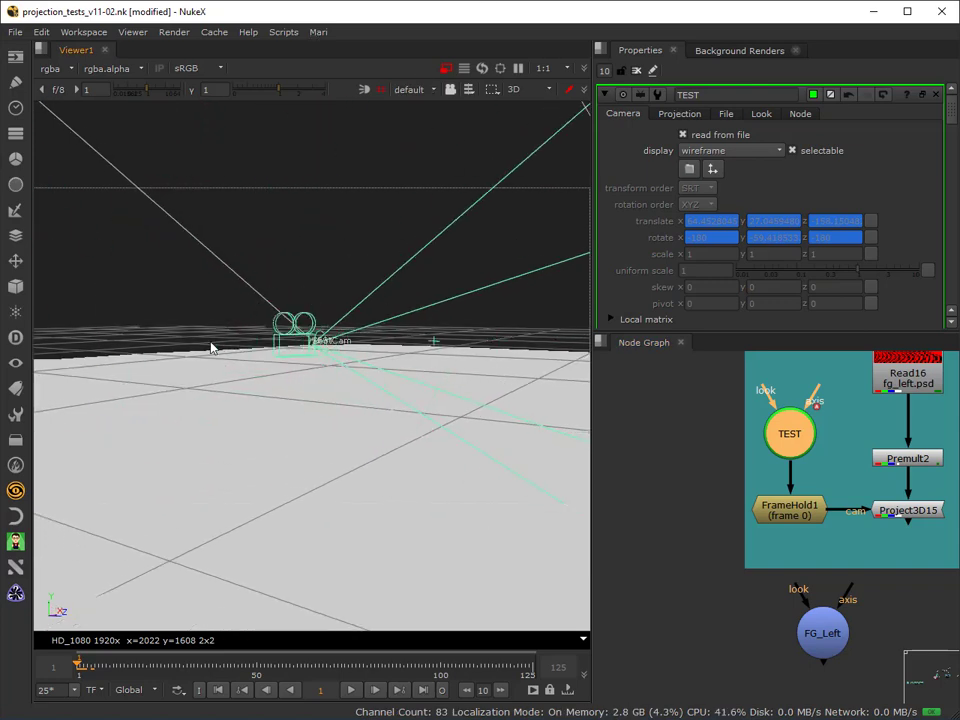
pyautogui.moveTo(237, 319)
pyautogui.keyDown('ctrl'); pyautogui.mouseDown()
pyautogui.moveTo(257, 332)
pyautogui.moveTo(289, 313)
pyautogui.moveTo(279, 392)
pyautogui.moveTo(254, 314)
pyautogui.mouseUp(); pyautogui.keyUp('ctrl')
pyautogui.click(242, 271)
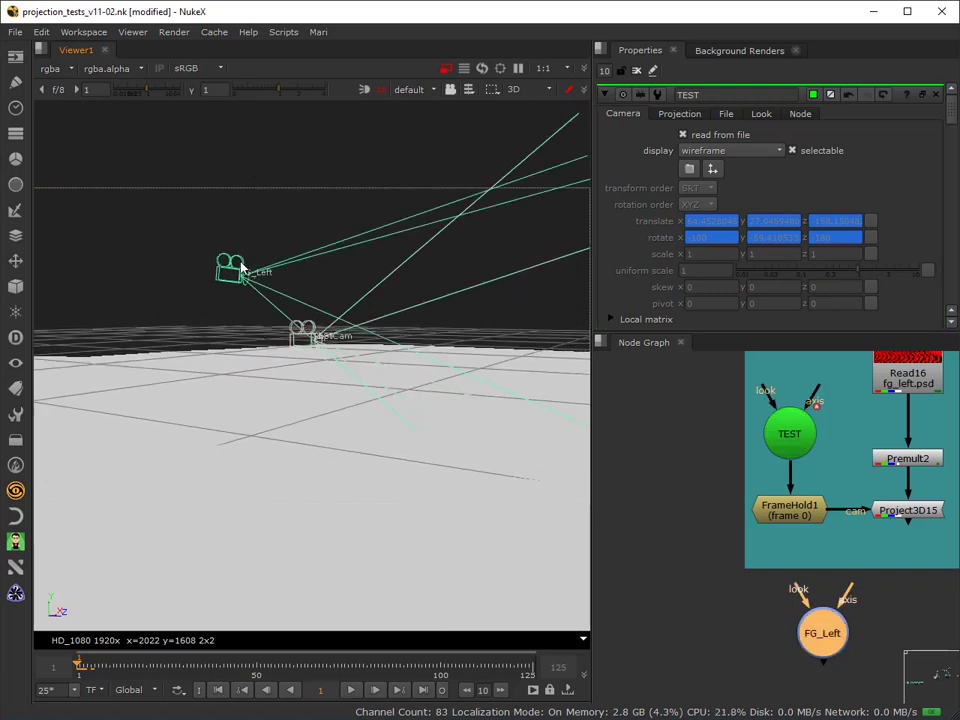
pyautogui.click(302, 330)
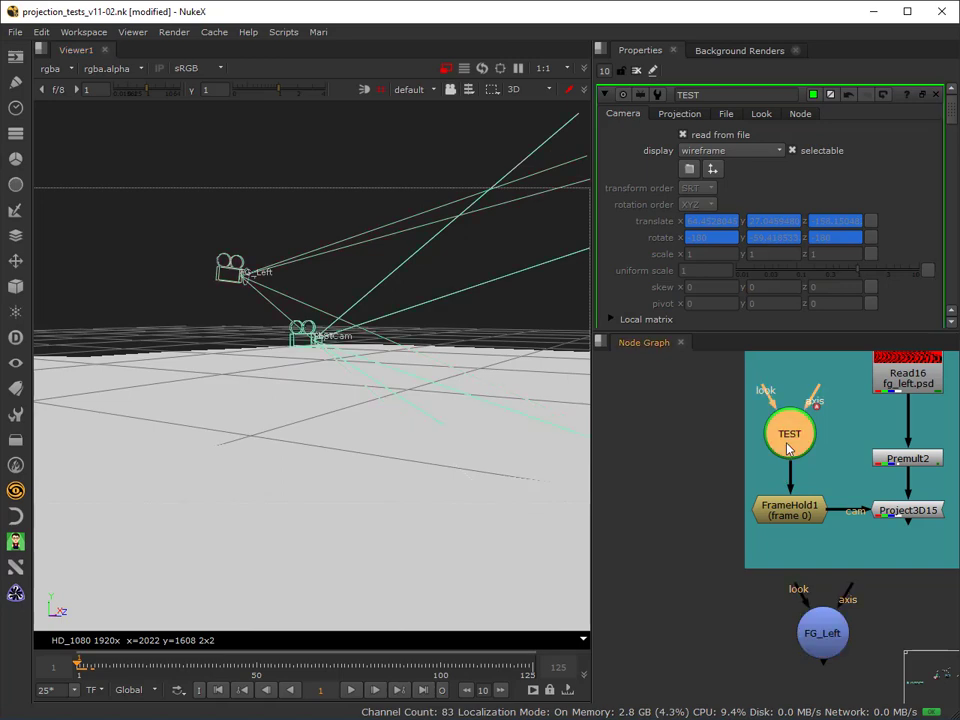
# Examine the FG_Left and TEST cameras against the ground mesh from a higher viewpoint, selecting them in the 3D view.
pyautogui.keyDown('ctrl'); pyautogui.moveTo(265, 430); pyautogui.dragTo(432, 352); pyautogui.keyUp('ctrl')
pyautogui.keyDown('ctrl'); pyautogui.moveTo(369, 459); pyautogui.dragTo(330, 424); pyautogui.keyUp('ctrl')
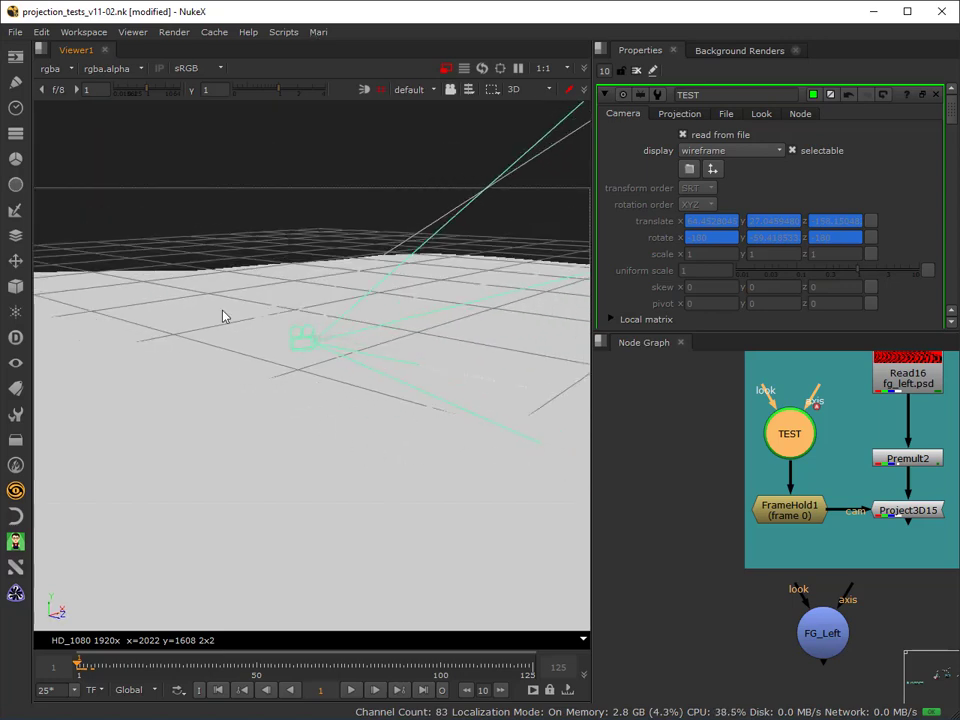
pyautogui.click(268, 321)
pyautogui.click(276, 343)
pyautogui.click(313, 332)
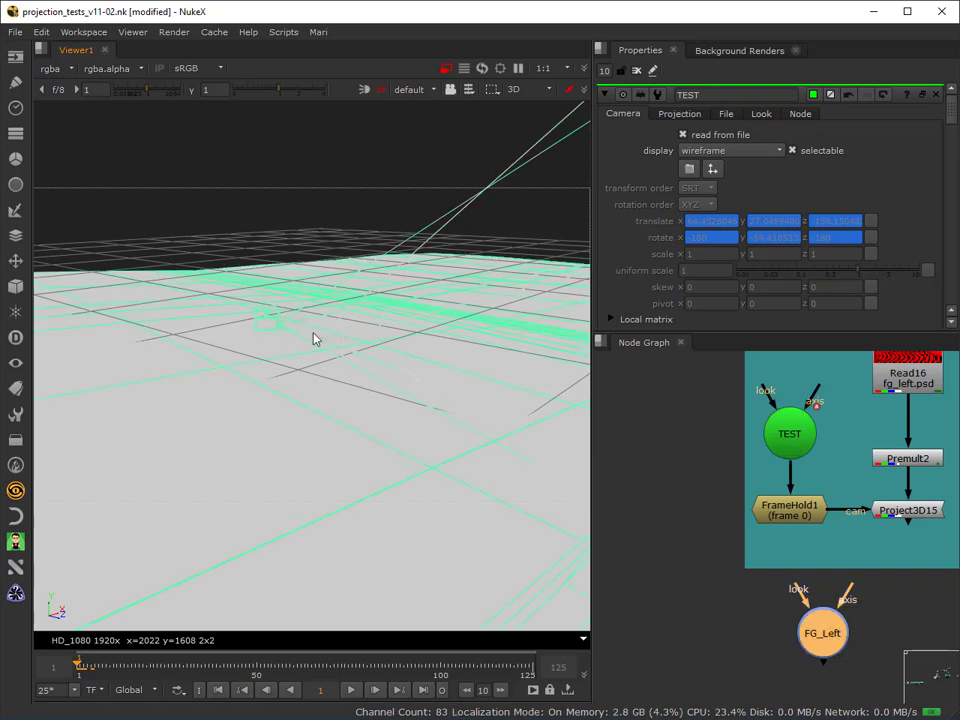
pyautogui.click(322, 331)
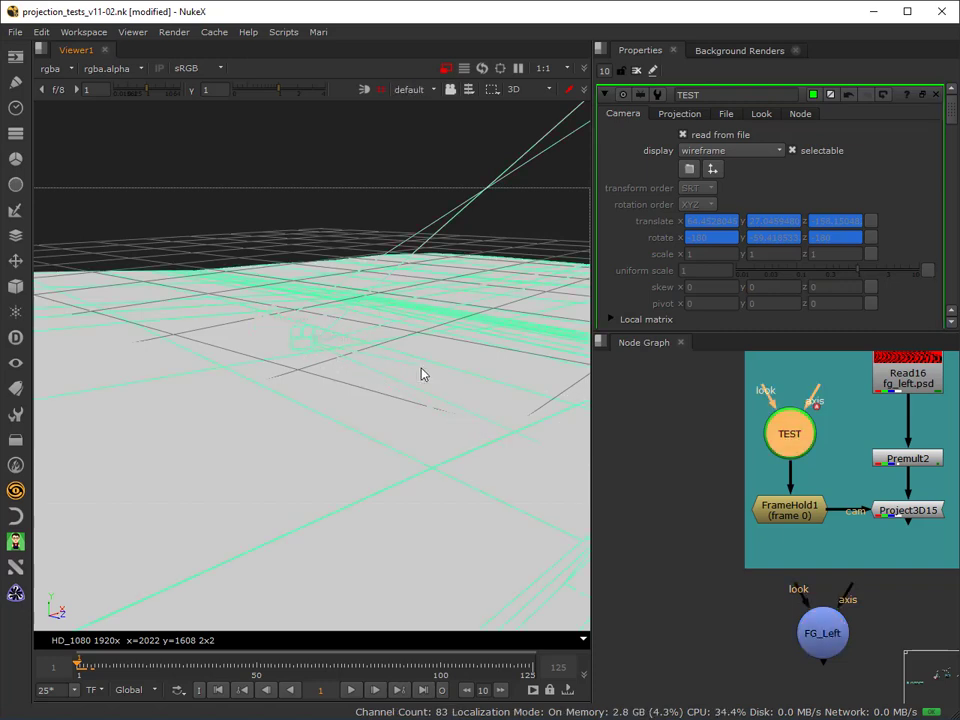
# Compare the FG_Left and TEST cameras against the ground mesh by selecting each in turn.
pyautogui.click(686, 438)
pyautogui.click(302, 347)
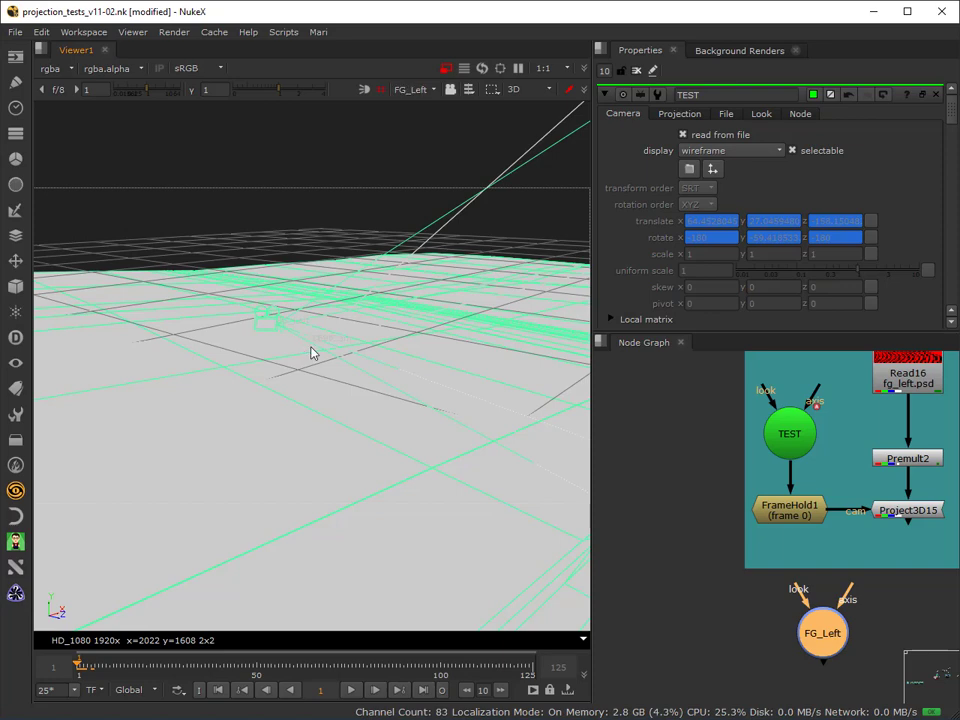
pyautogui.click(805, 440)
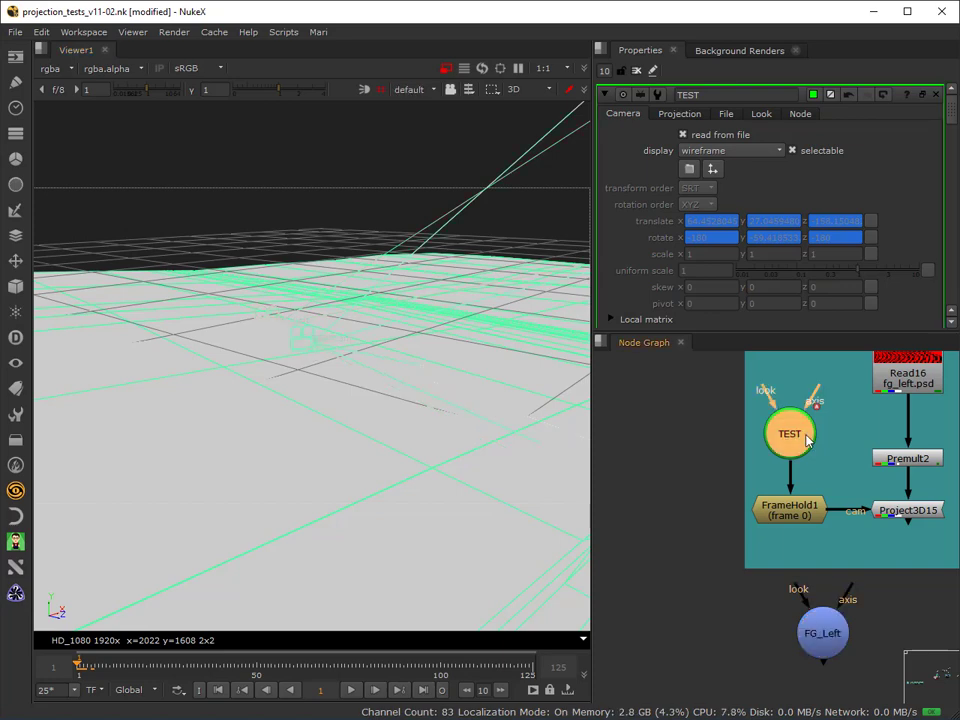
pyautogui.click(270, 323)
pyautogui.press('h')
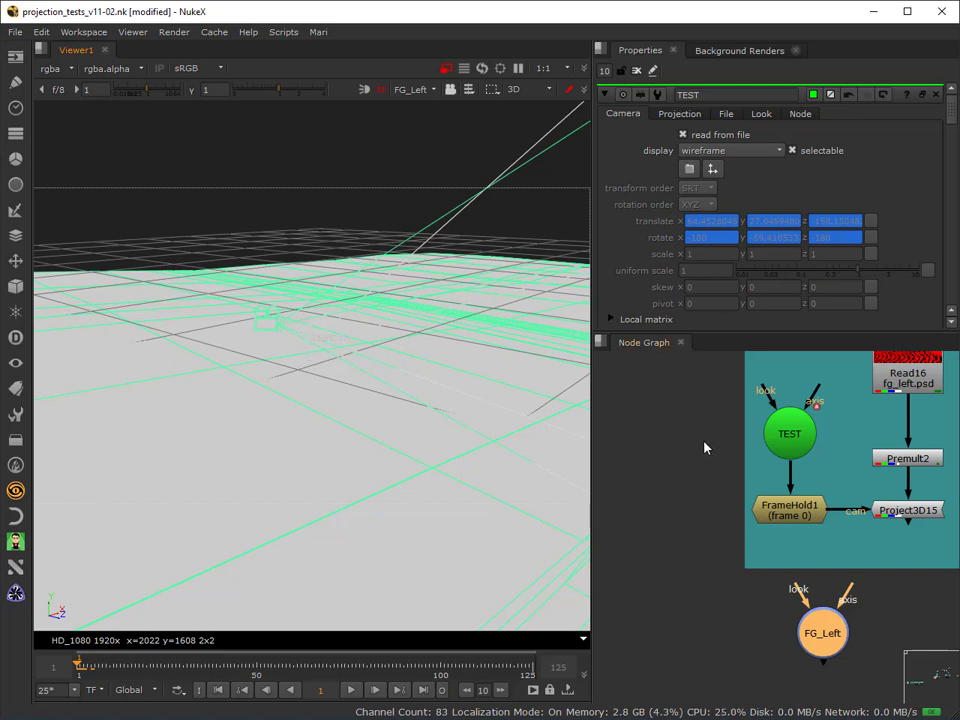
pyautogui.click(799, 445)
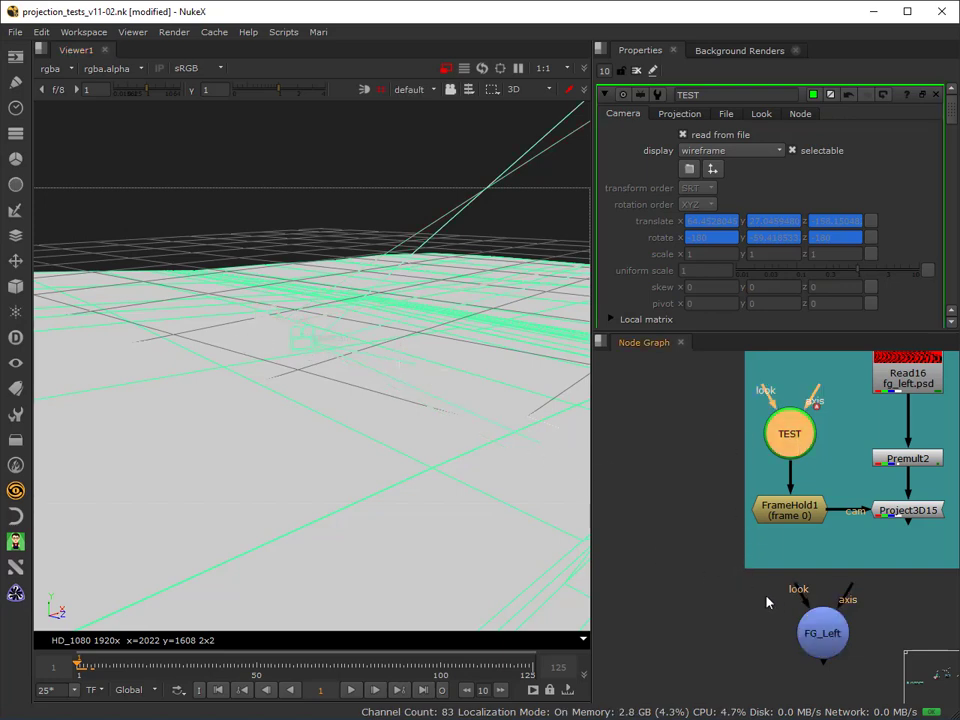
# Disconnect ReadGeo7 from the Scene1 node and close all open node properties.
pyautogui.moveTo(767, 601); pyautogui.dragTo(647, 473, button='middle')
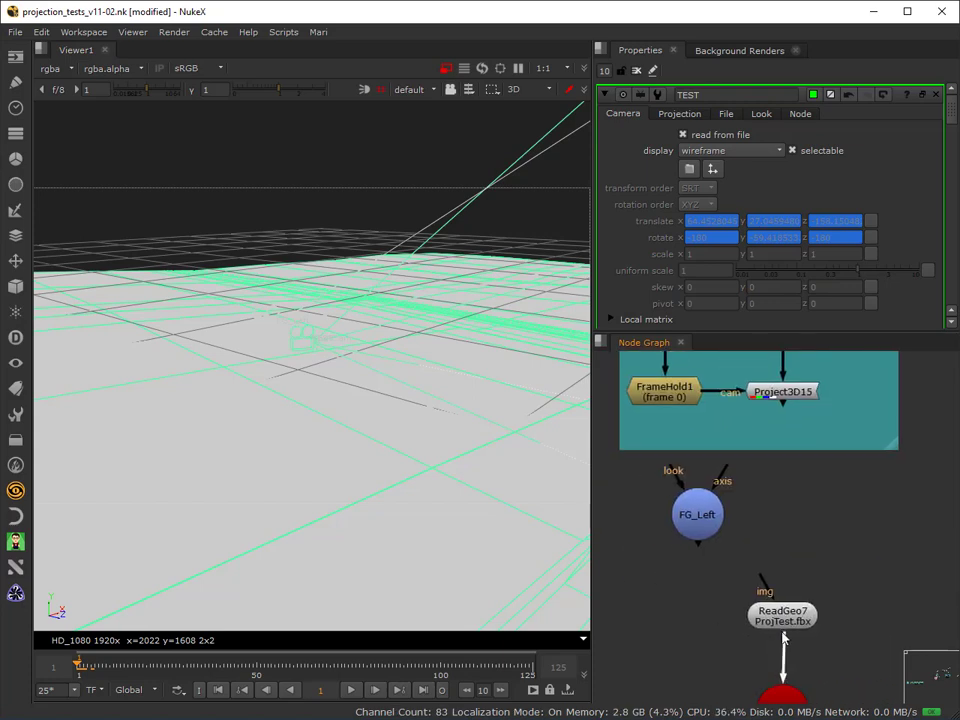
pyautogui.moveTo(784, 638); pyautogui.dragTo(713, 634)
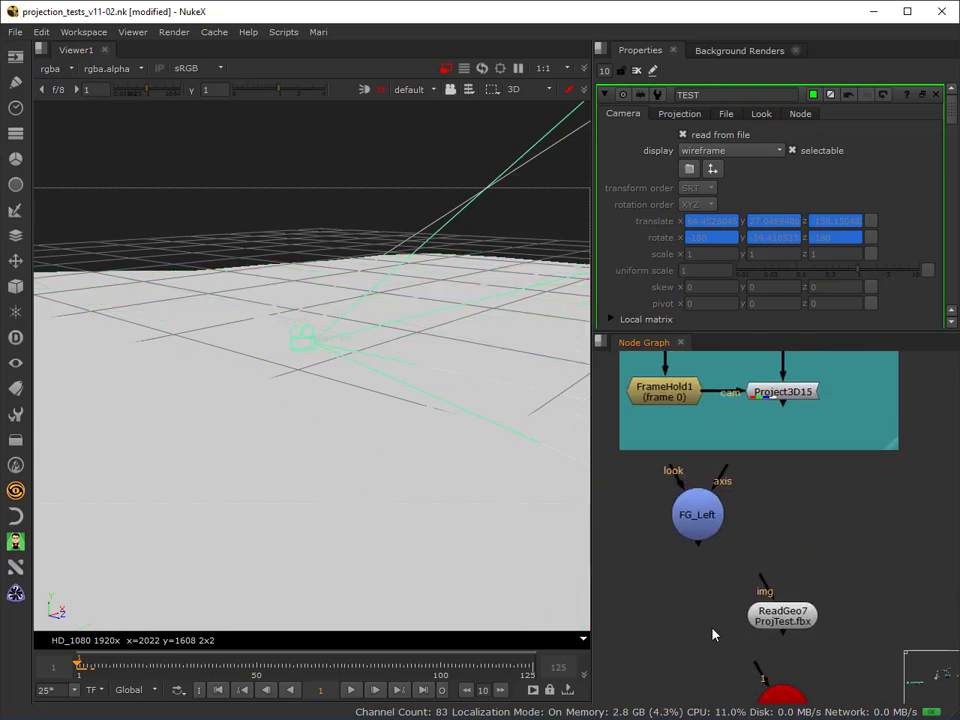
pyautogui.click(636, 71)
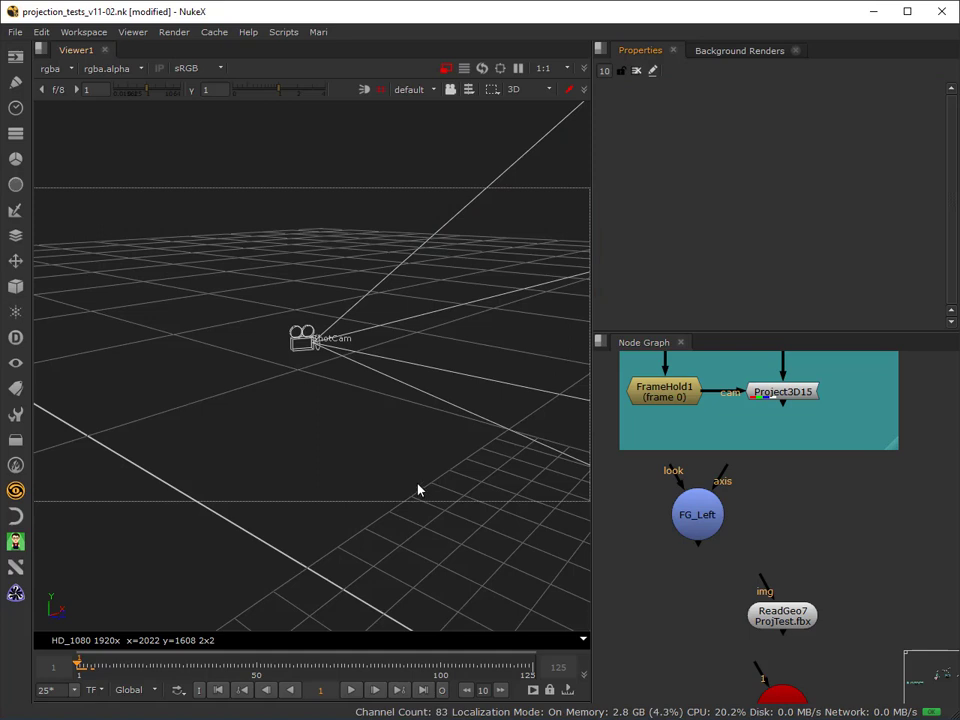
# Open the properties of the TEST and FG_Left cameras and compare their positions in the 3D view.
pyautogui.scroll(-1, 418, 489)
pyautogui.scroll(-5, 731, 538)
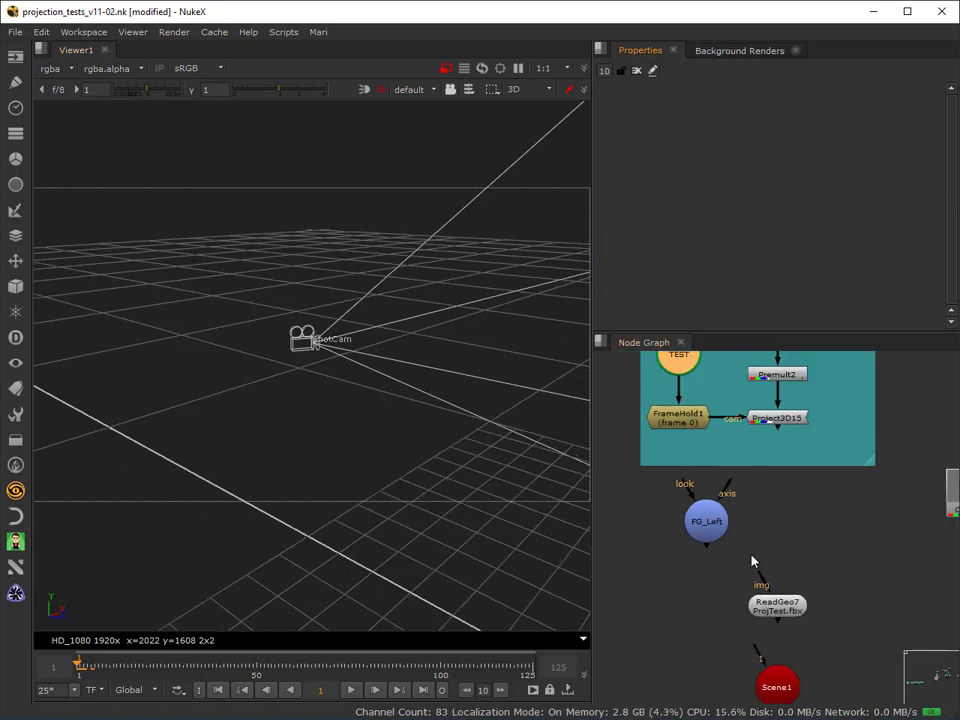
pyautogui.doubleClick(728, 482)
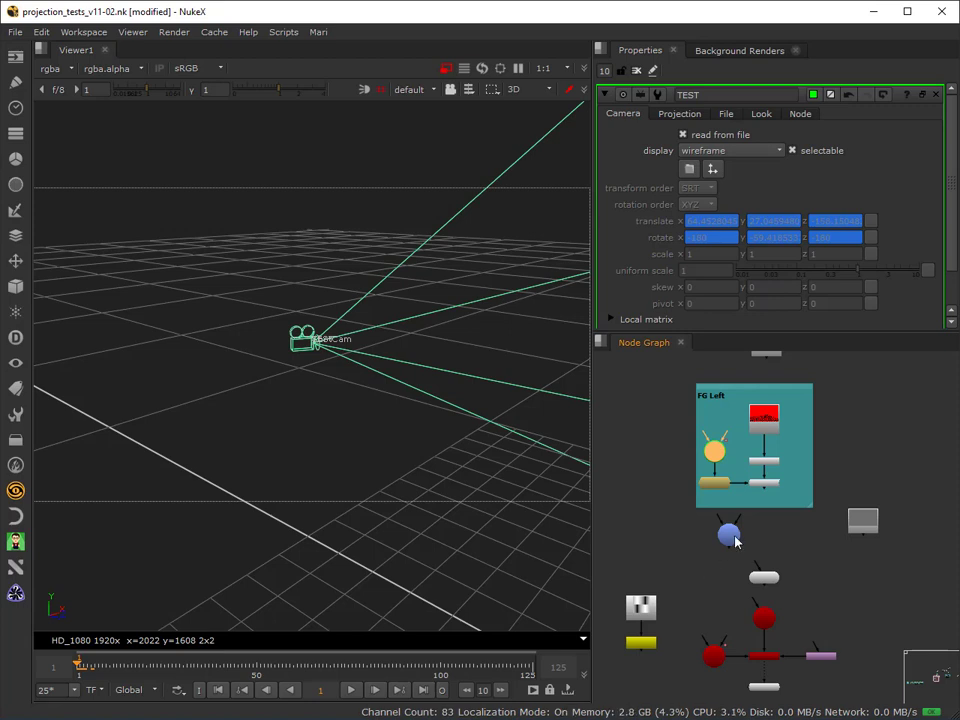
pyautogui.doubleClick(732, 537)
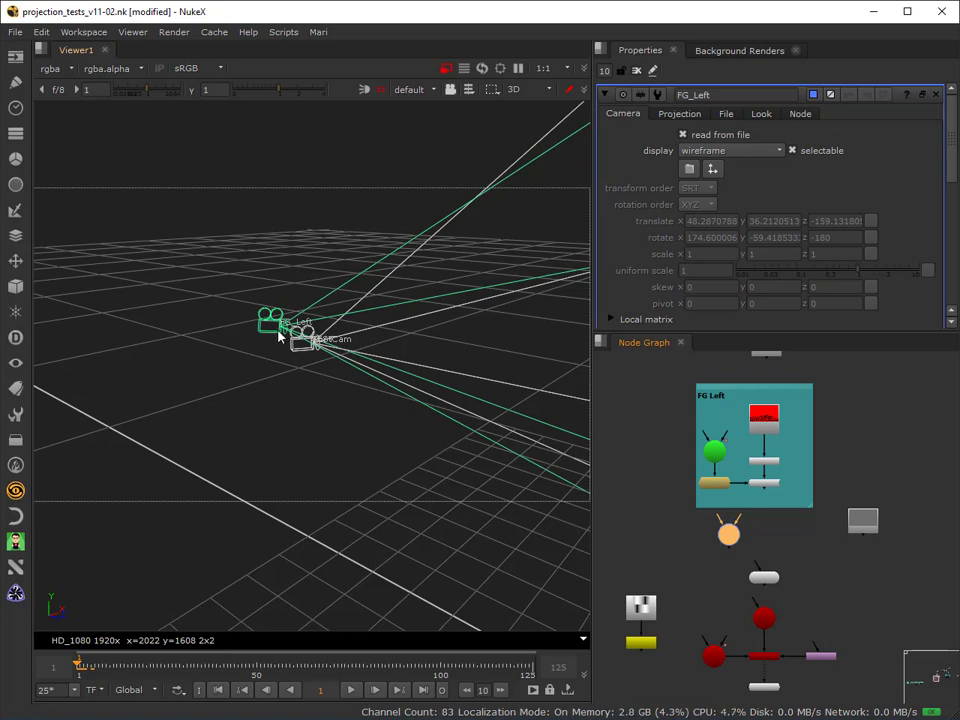
pyautogui.scroll(3, 677, 477)
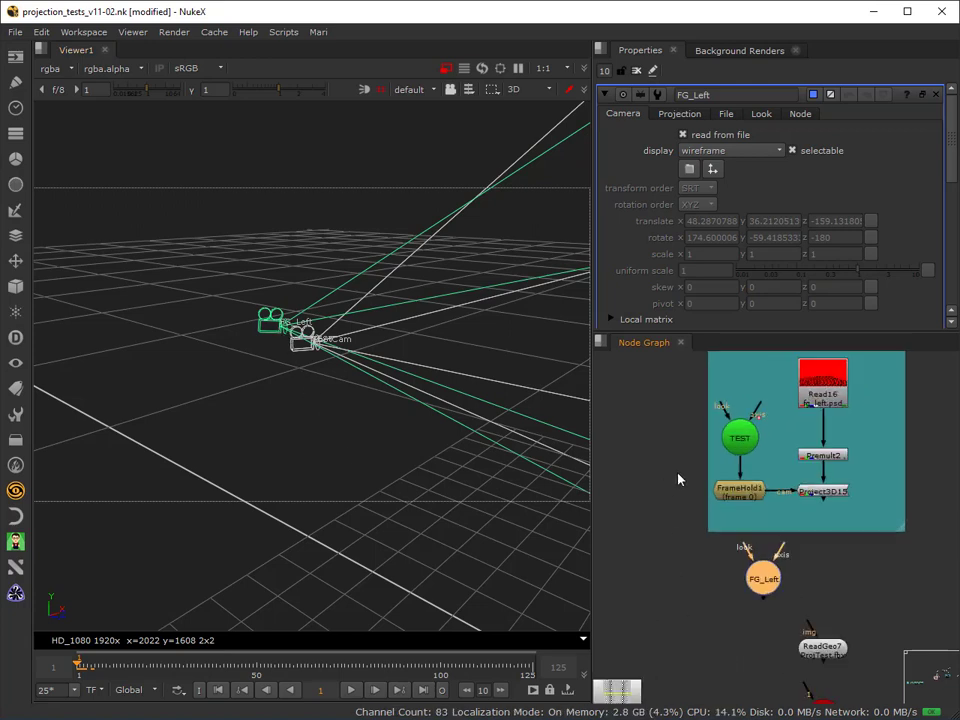
pyautogui.scroll(-3, 678, 480)
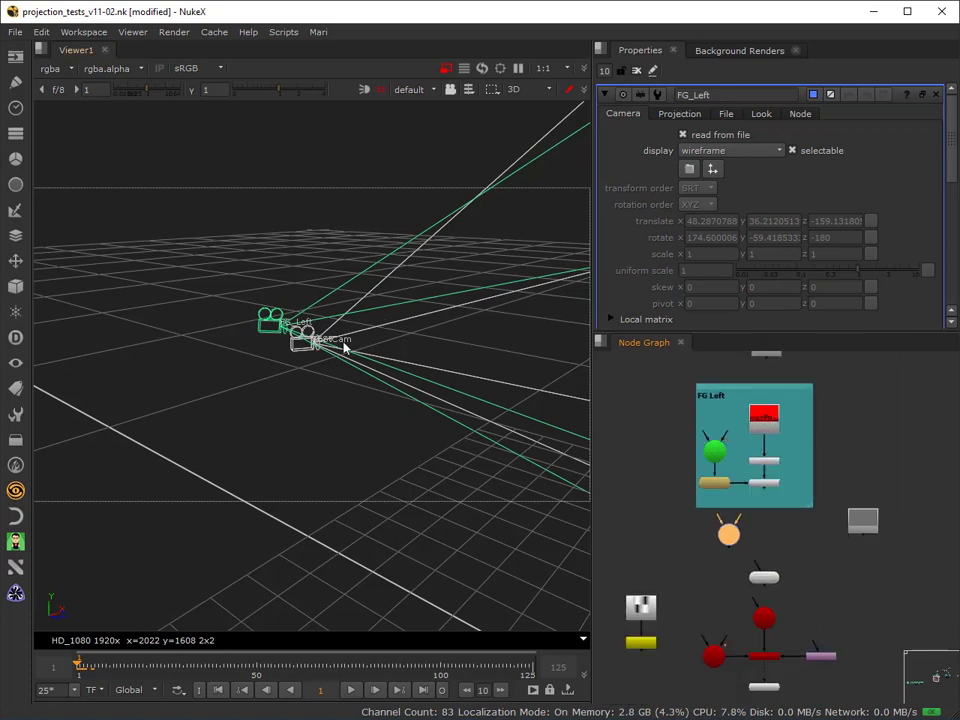
pyautogui.click(654, 370)
pyautogui.write('x')
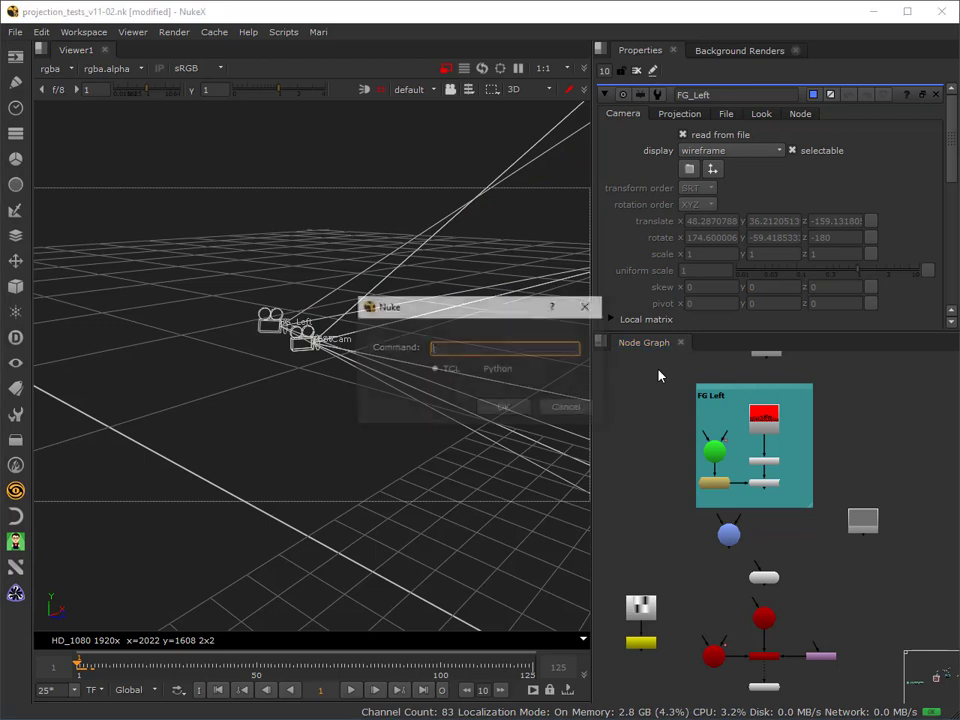
pyautogui.write('IS')
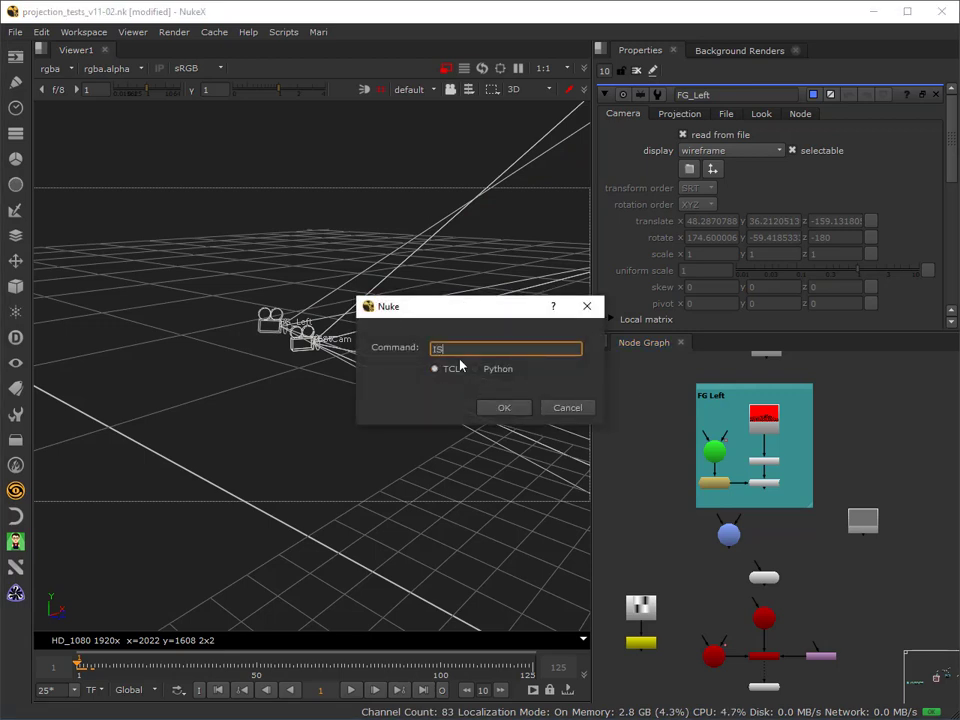
pyautogui.click(567, 407)
# Add an Axis node above the TEST camera and connect it to TEST's axis input.
pyautogui.press('Tab')
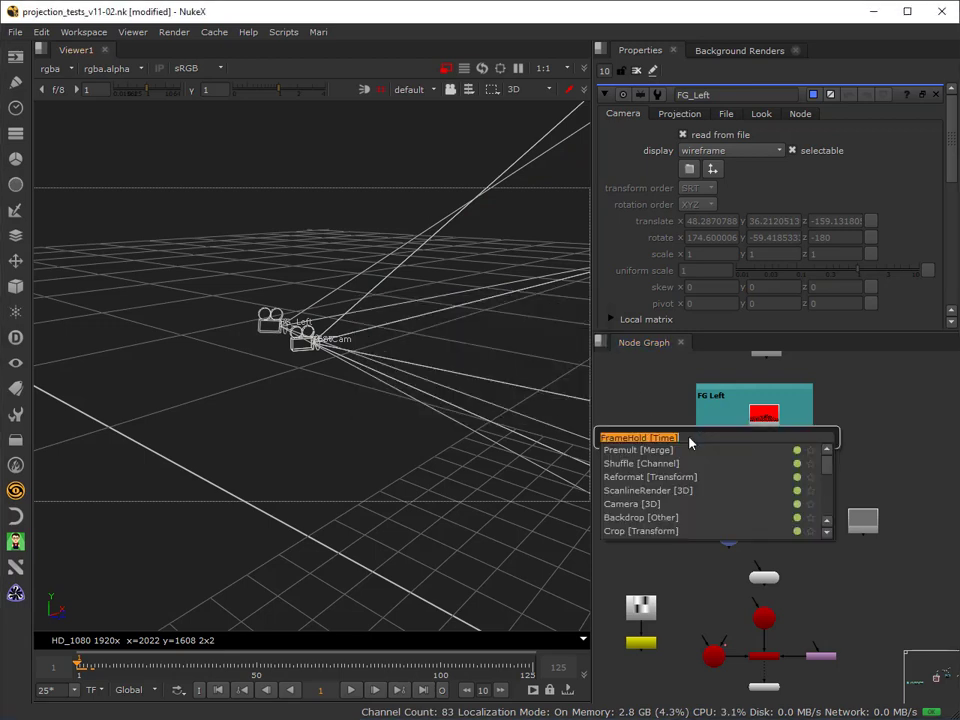
pyautogui.write('AXIS')
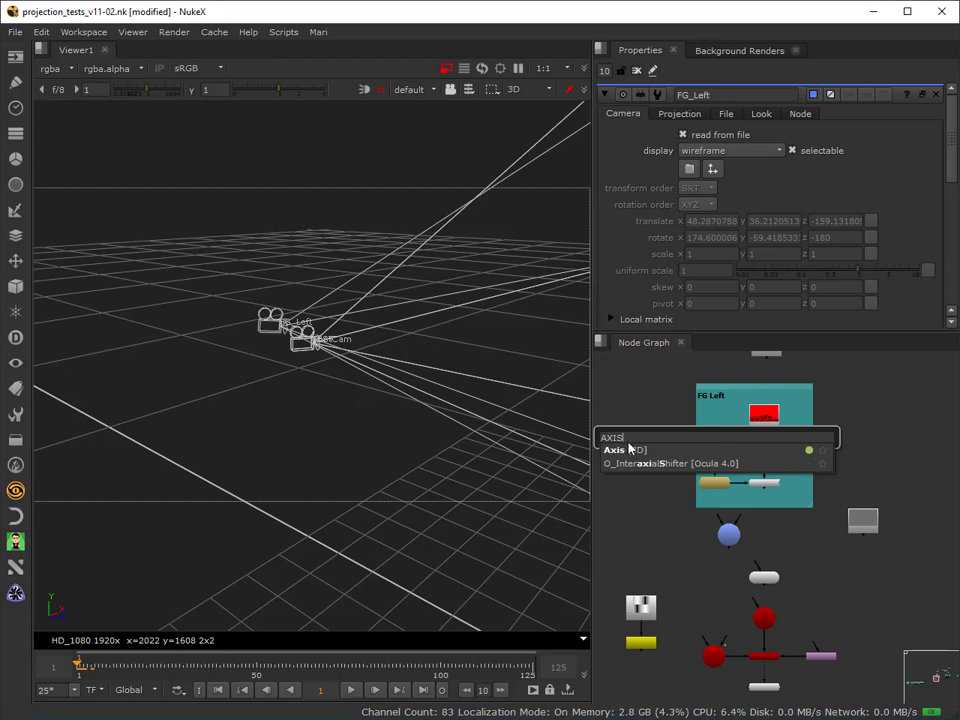
pyautogui.click(628, 449)
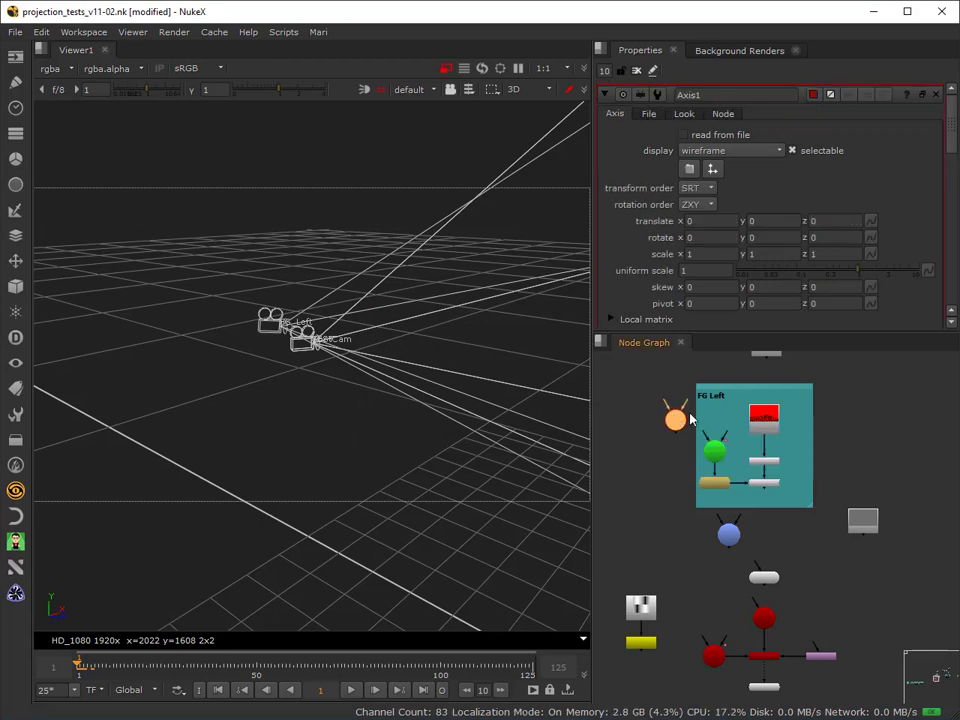
pyautogui.moveTo(690, 418); pyautogui.dragTo(721, 414)
pyautogui.scroll(3, 716, 436)
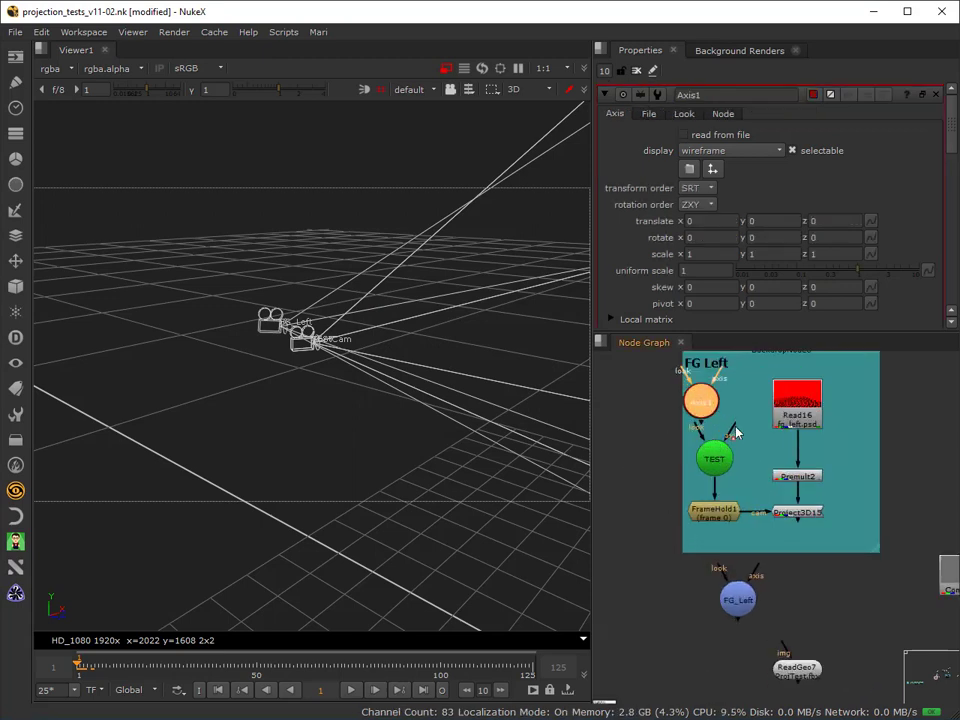
pyautogui.moveTo(700, 405); pyautogui.dragTo(713, 410)
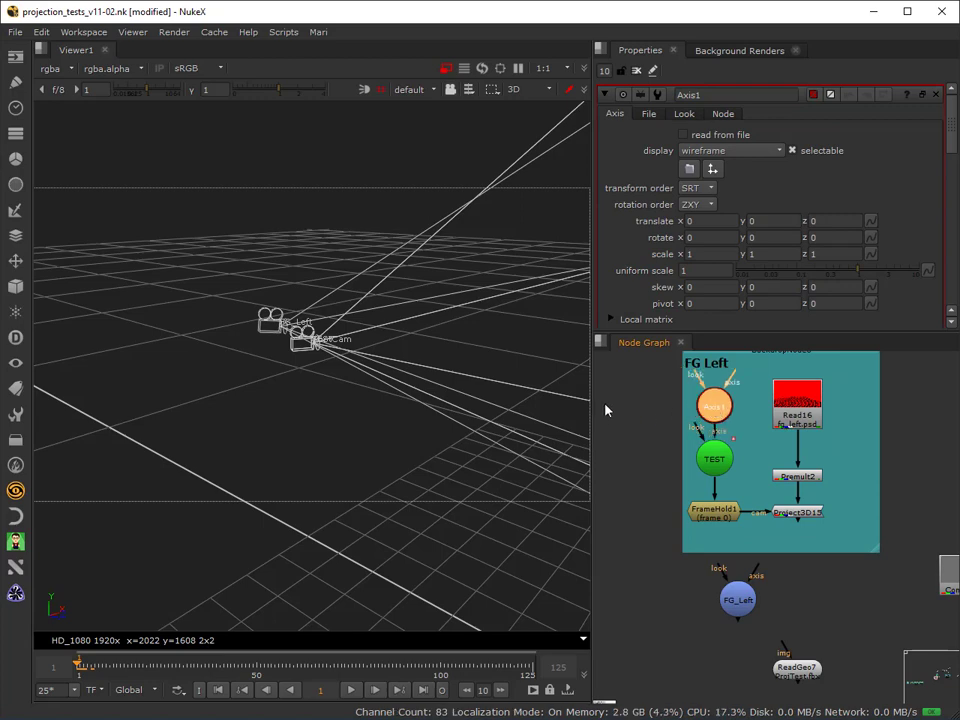
# Offset the TEST camera by raising Axis1's translate x to 60.
pyautogui.scroll(-6, 358, 354)
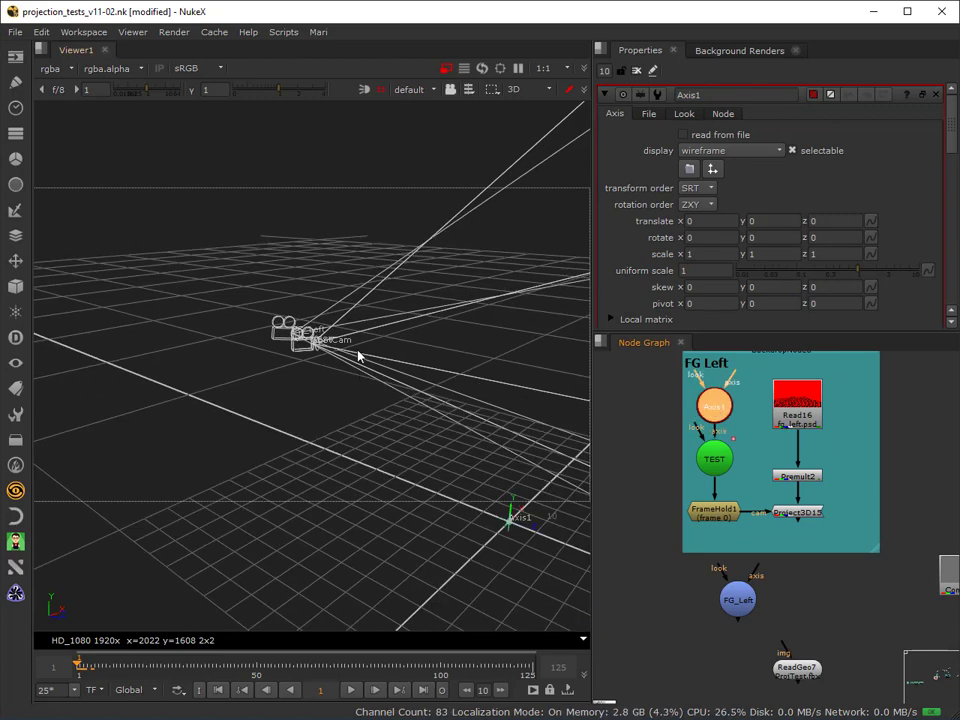
pyautogui.scroll(2, 400, 435)
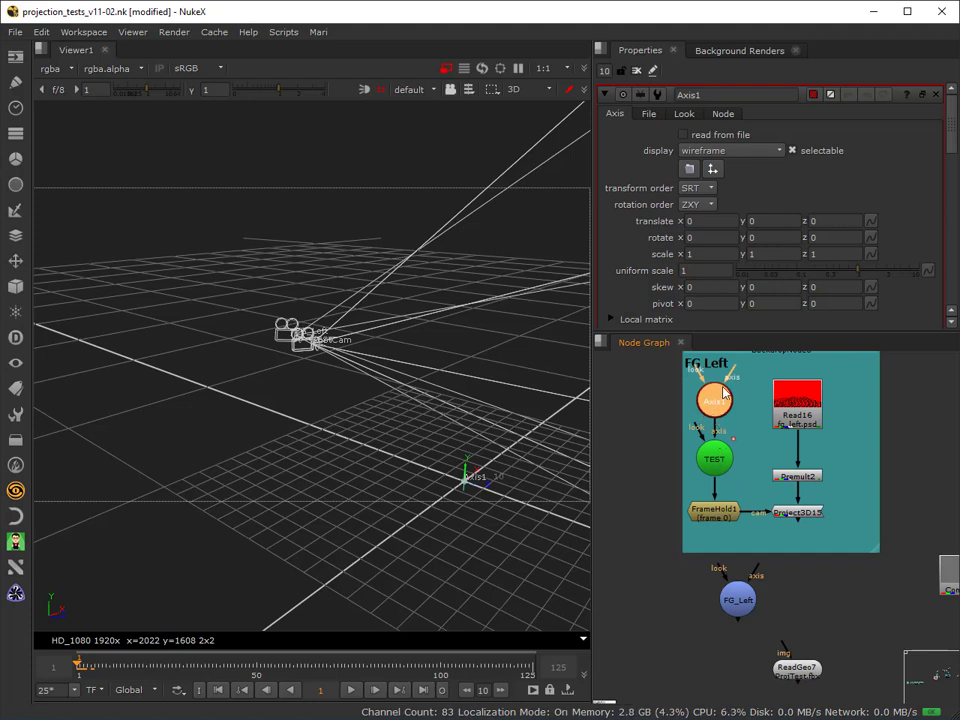
pyautogui.click(700, 221)
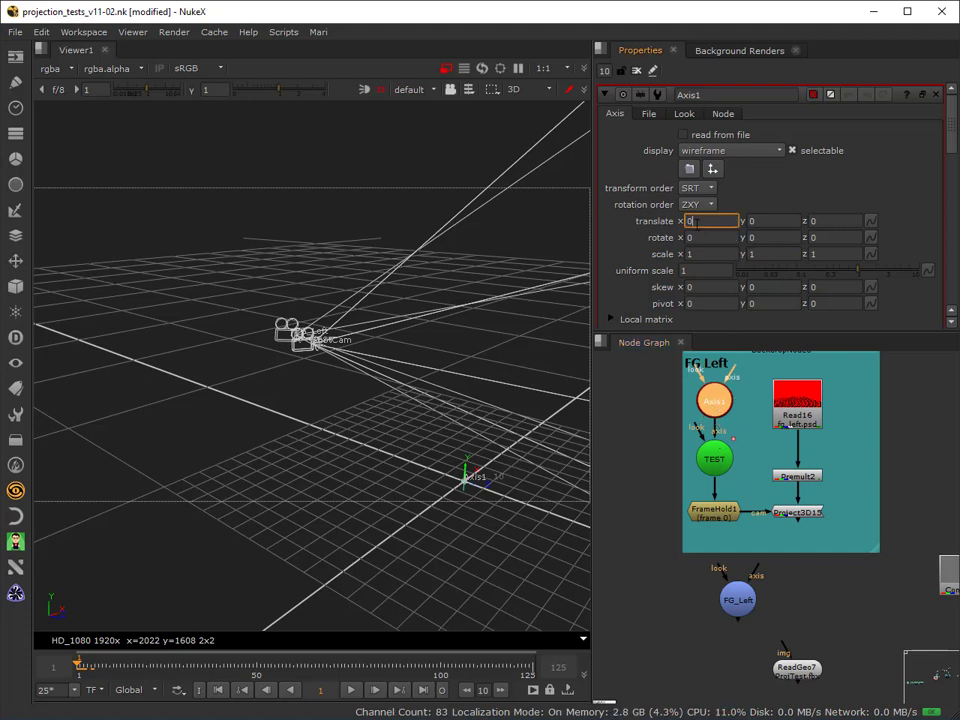
pyautogui.press('Up')
pyautogui.press('Up')
pyautogui.press('Up')
pyautogui.press('Up')
pyautogui.press('Up')
pyautogui.press('Up')
pyautogui.press('Up')
pyautogui.press('Up')
pyautogui.press('Up')
pyautogui.press('Up')
pyautogui.press('Up')
pyautogui.press('Up')
pyautogui.press('Up')
pyautogui.press('Up')
pyautogui.press('Up')
pyautogui.press('Up')
pyautogui.press('Up')
pyautogui.press('Up')
pyautogui.press('Up')
pyautogui.press('Up')
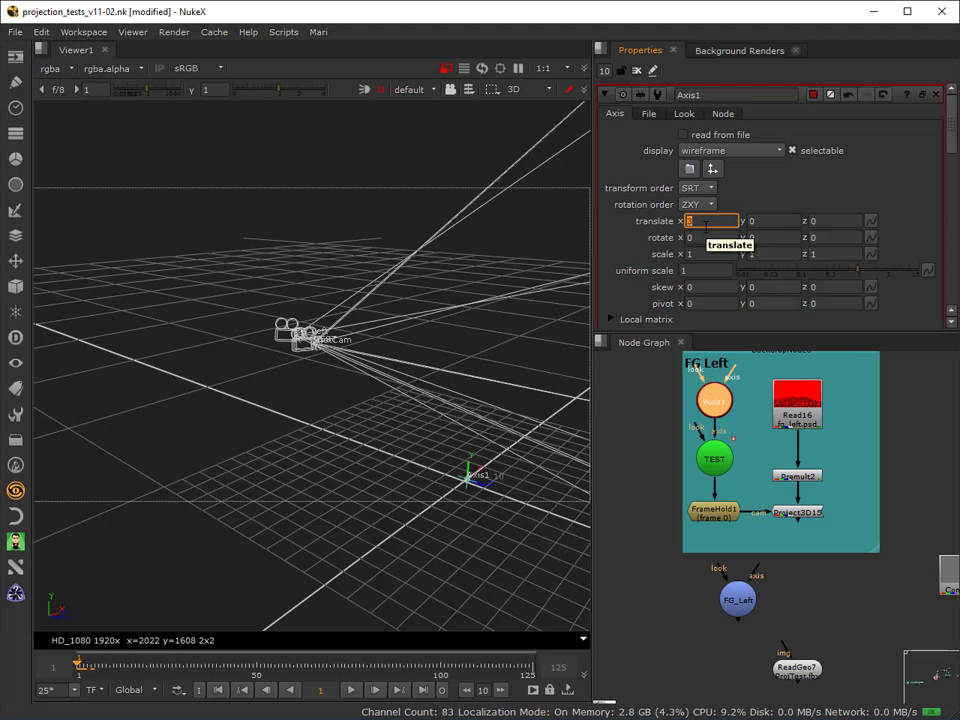
pyautogui.press('Down')
pyautogui.press('Down')
pyautogui.press('Down')
pyautogui.press('Down')
pyautogui.press('Down')
pyautogui.press('Down')
pyautogui.press('Down')
pyautogui.press('Down')
pyautogui.press('Down')
pyautogui.press('Down')
pyautogui.press('Down')
pyautogui.press('Down')
pyautogui.press('Down')
pyautogui.press('Down')
pyautogui.press('Down')
pyautogui.press('Down')
pyautogui.press('Down')
pyautogui.press('Down')
pyautogui.press('Down')
pyautogui.press('Down')
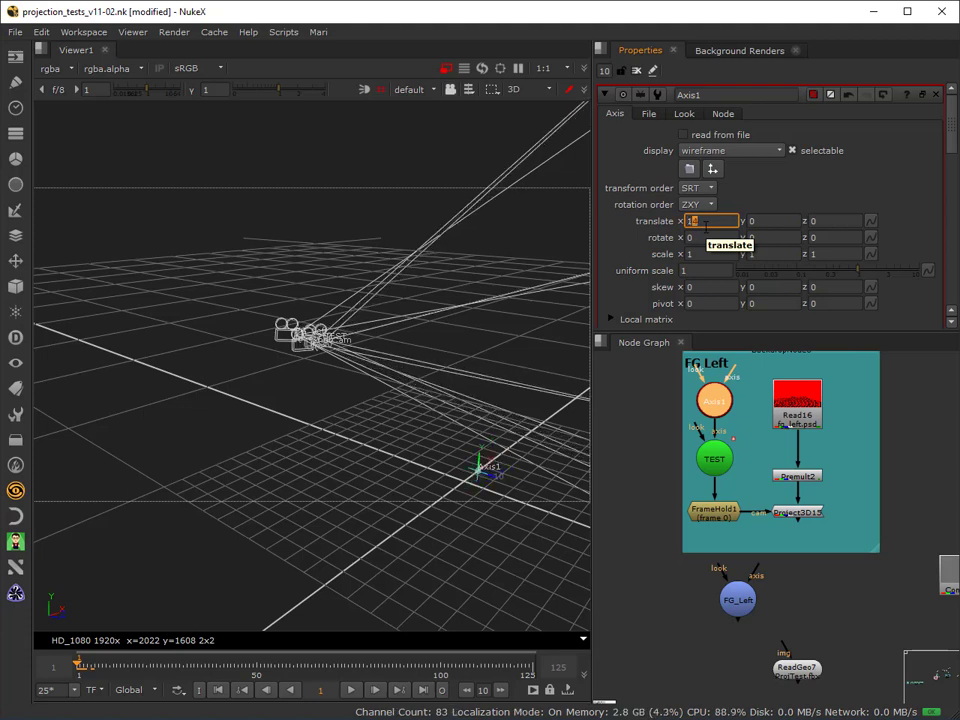
pyautogui.press('Up')
pyautogui.press('Up')
pyautogui.press('Up')
pyautogui.press('Up')
pyautogui.press('Up')
pyautogui.press('Up')
pyautogui.press('Up')
pyautogui.press('Up')
pyautogui.press('Up')
pyautogui.press('Up')
pyautogui.press('Up')
pyautogui.press('Up')
pyautogui.press('Up')
pyautogui.press('Up')
pyautogui.press('Up')
pyautogui.press('Up')
pyautogui.press('Up')
pyautogui.press('Up')
pyautogui.press('Up')
pyautogui.press('Up')
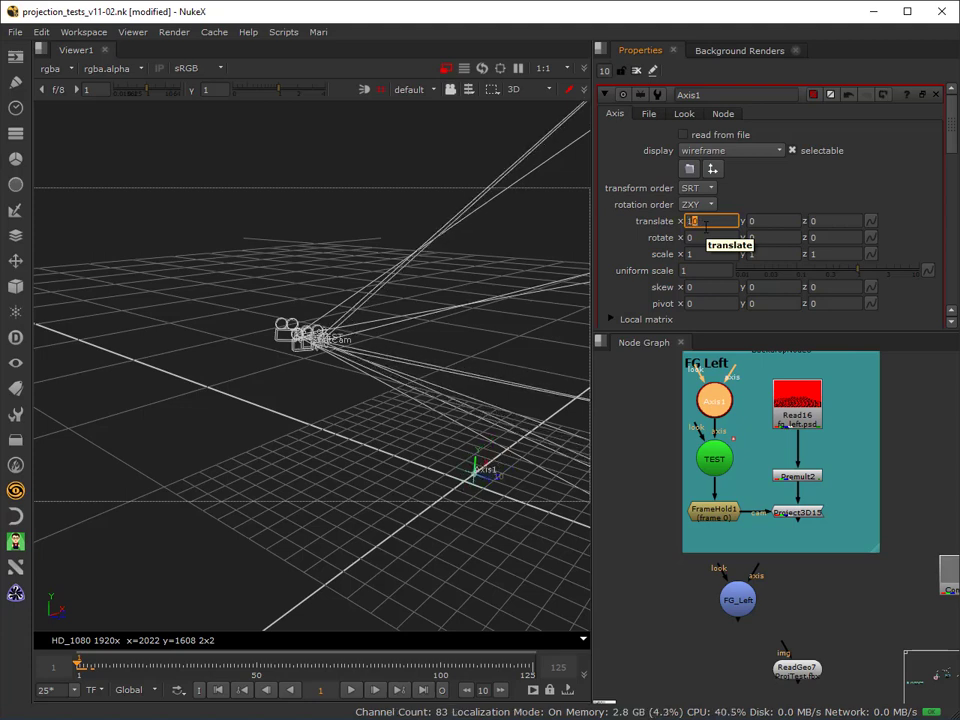
pyautogui.press('Up')
pyautogui.press('Up')
pyautogui.press('Up')
pyautogui.press('Up')
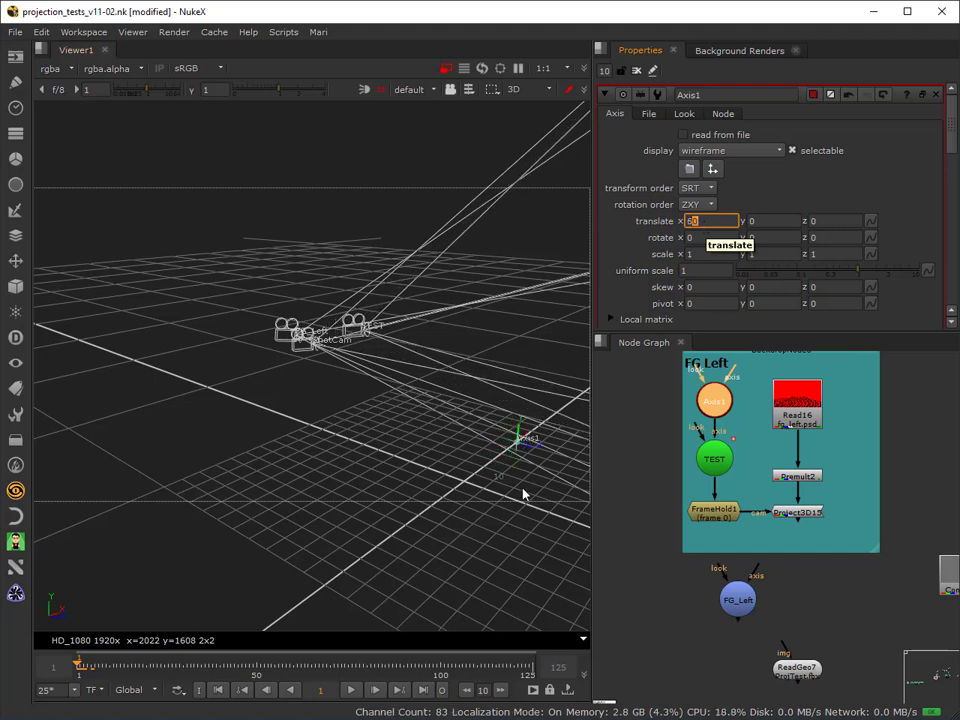
# Check the TEST camera's own transform values, and toggle Axis1 off and on to compare the camera's position.
pyautogui.doubleClick(715, 456)
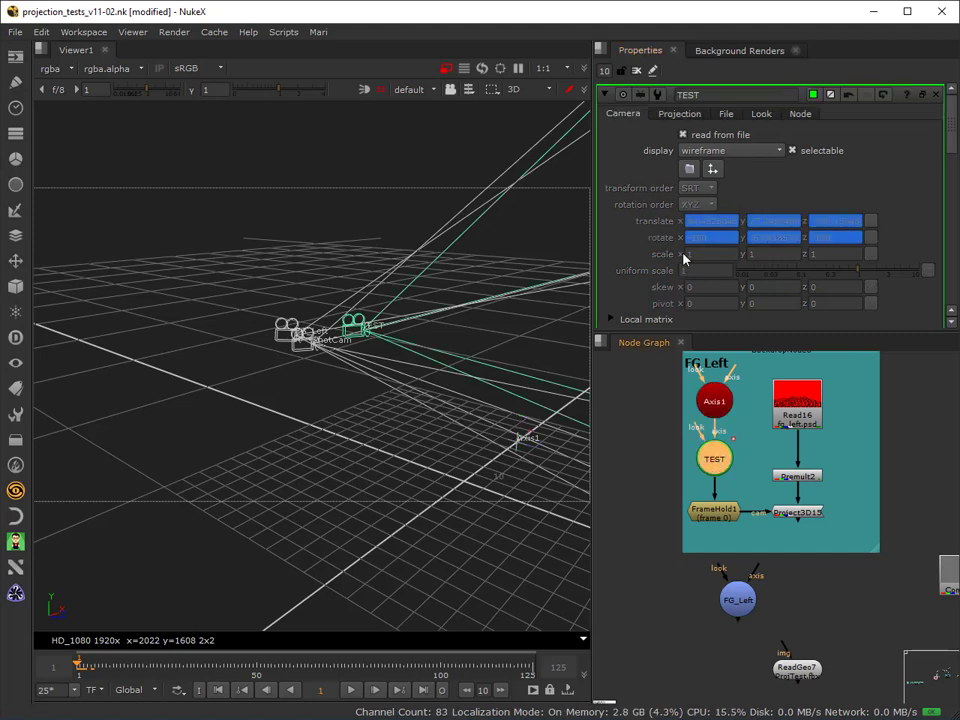
pyautogui.doubleClick(720, 400)
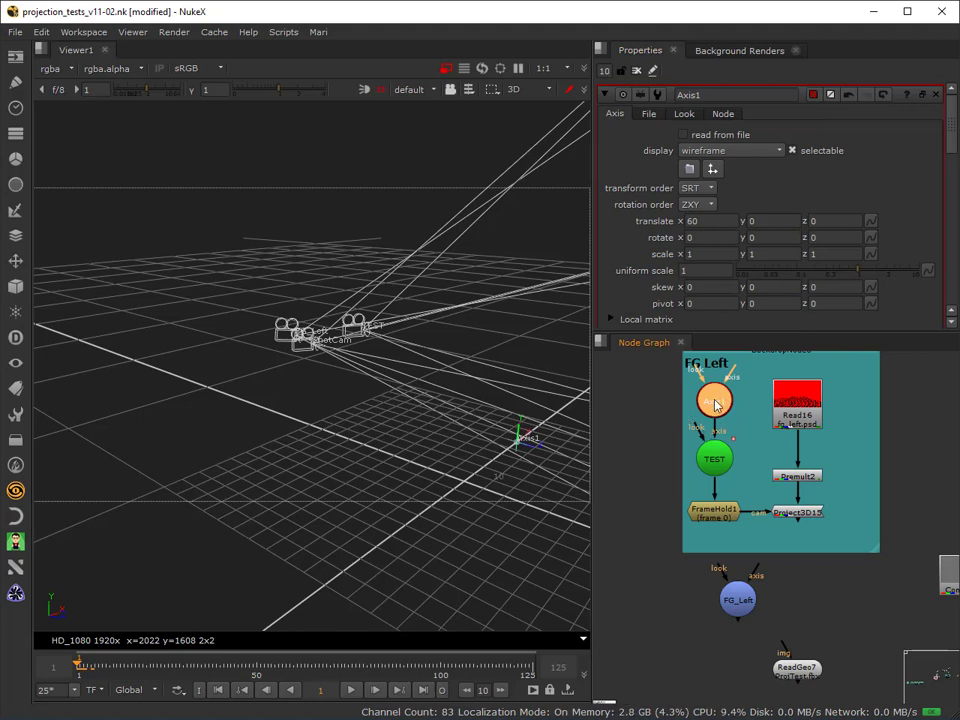
pyautogui.press('d')
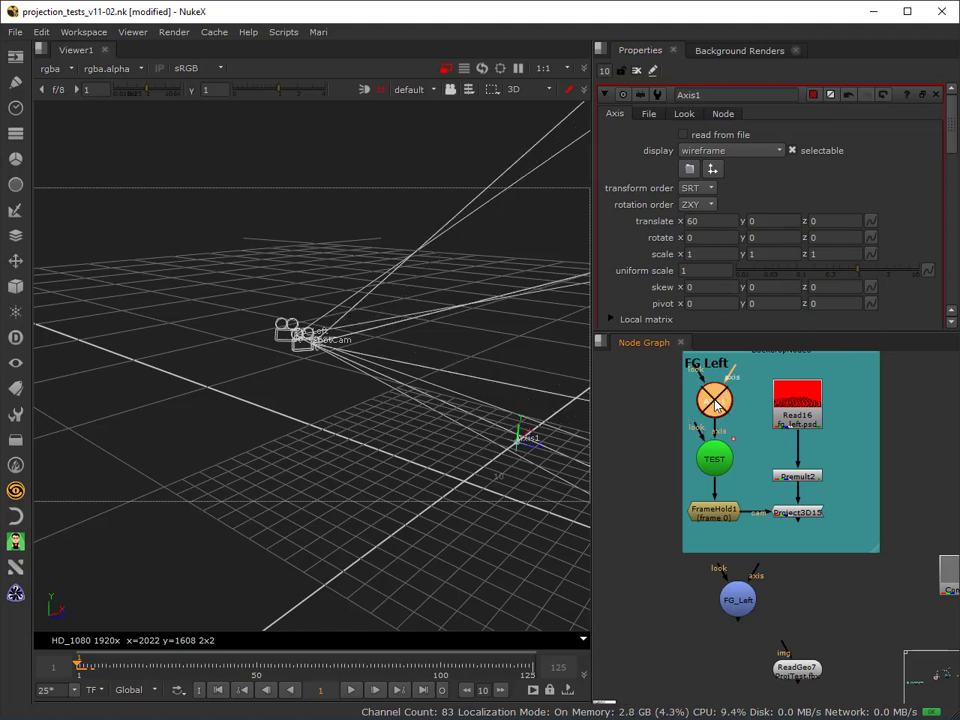
pyautogui.press('d')
pyautogui.press('d')
pyautogui.press('d')
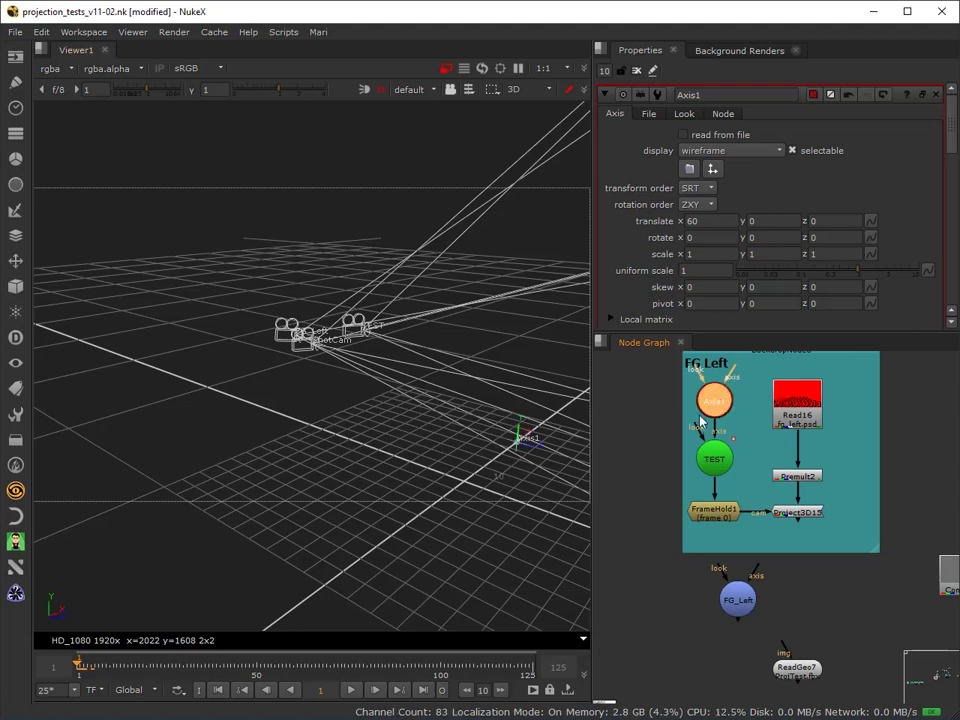
# Set Axis1's translate x to 0, and clear the open properties except those of Axis1 and TEST.
pyautogui.click(708, 221)
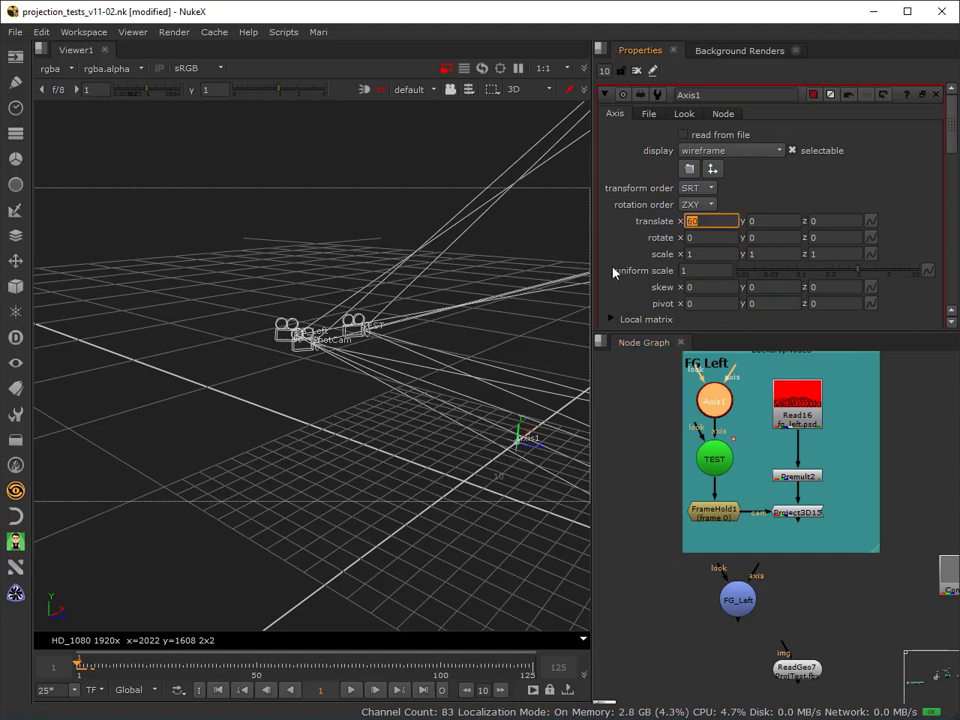
pyautogui.press('Return')
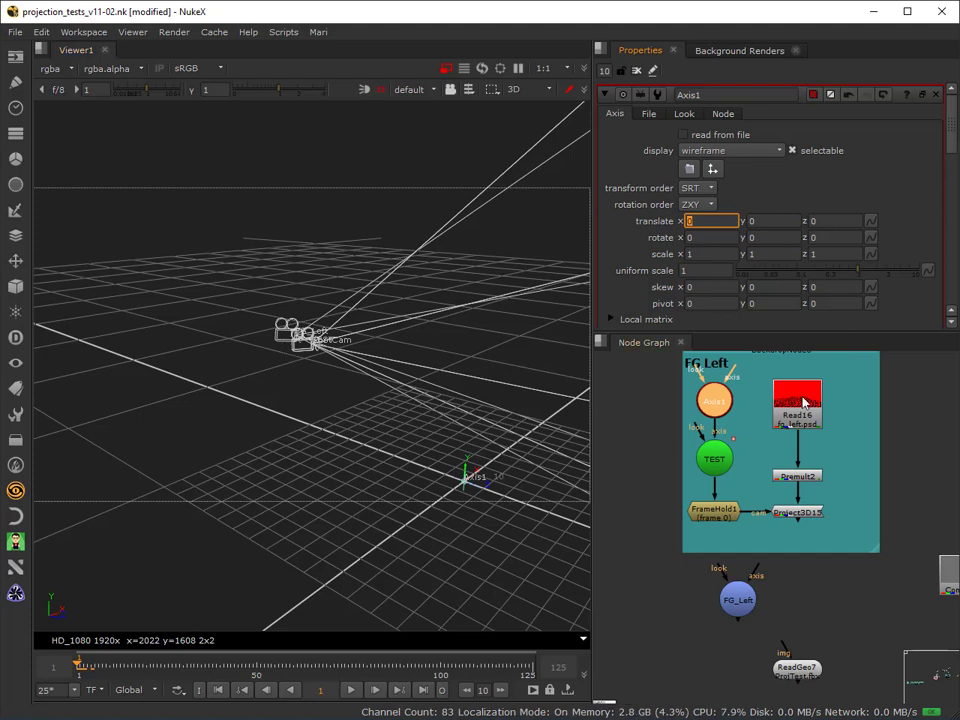
pyautogui.click(636, 71)
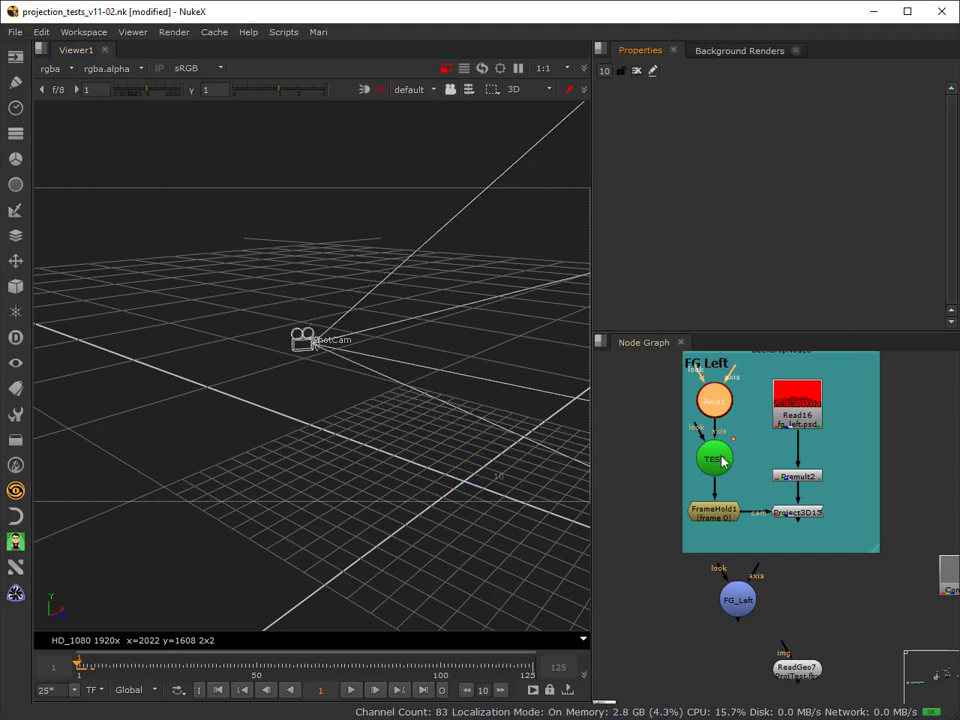
pyautogui.doubleClick(717, 399)
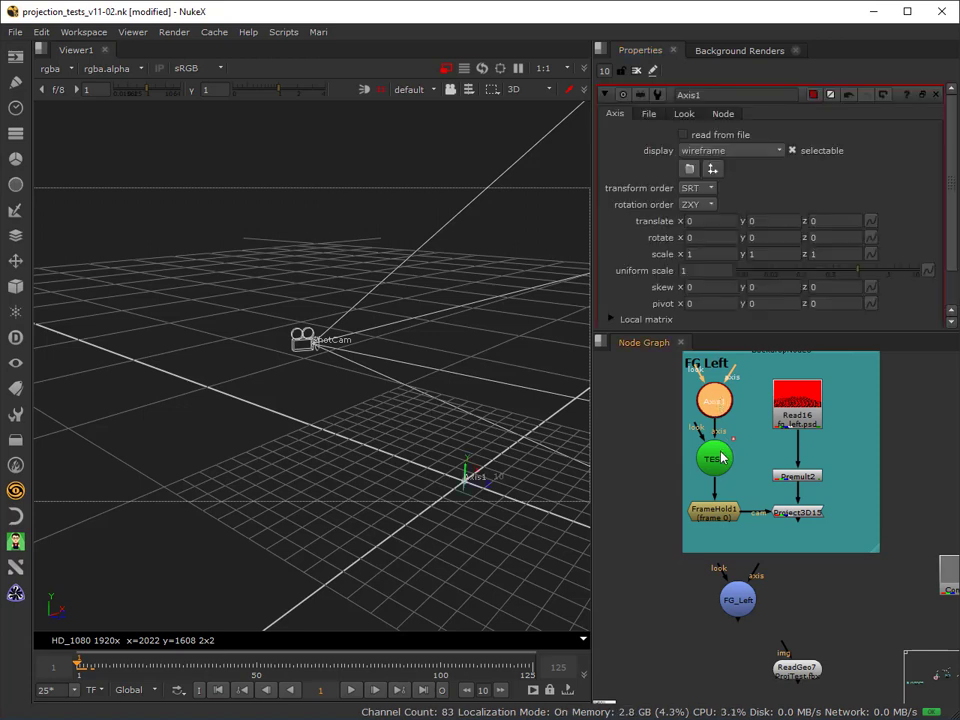
pyautogui.doubleClick(720, 457)
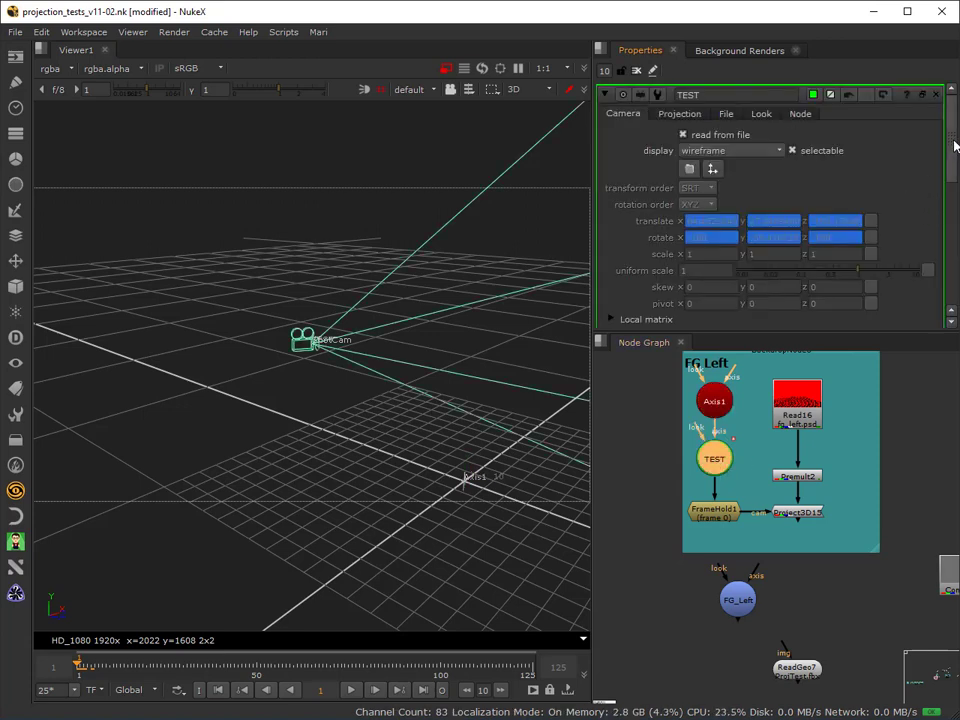
# Turn off reading from file on the TEST camera and link Axis1's pivot to TEST's translate values.
pyautogui.moveTo(953, 146)
pyautogui.mouseDown()
pyautogui.moveTo(954, 268)
pyautogui.moveTo(956, 124)
pyautogui.mouseUp()
pyautogui.scroll(-10, 950, 260)
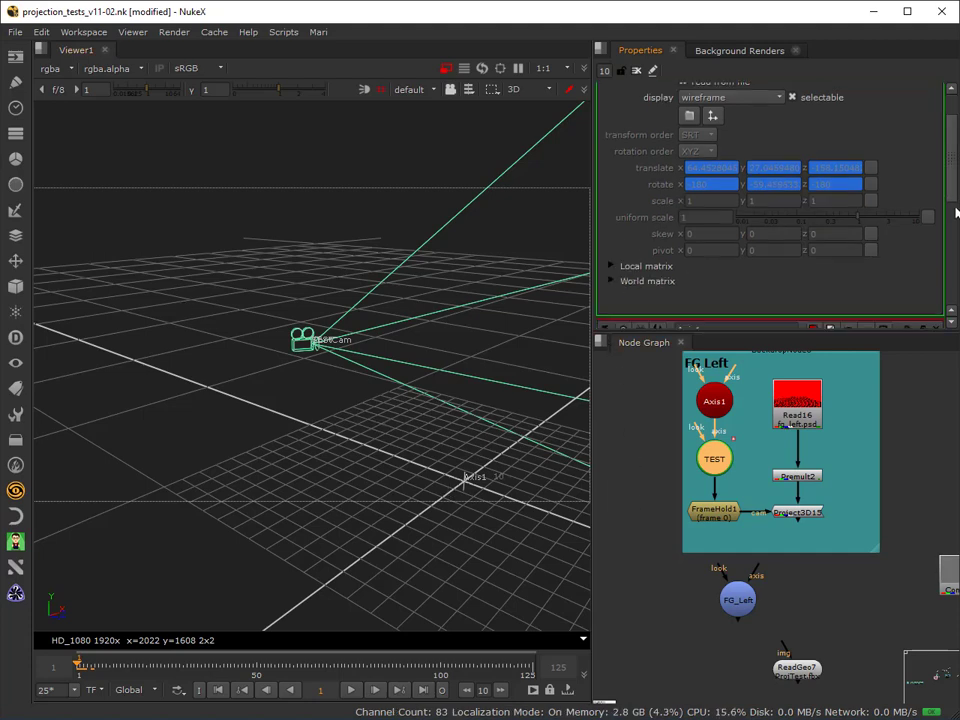
pyautogui.scroll(4, 955, 275)
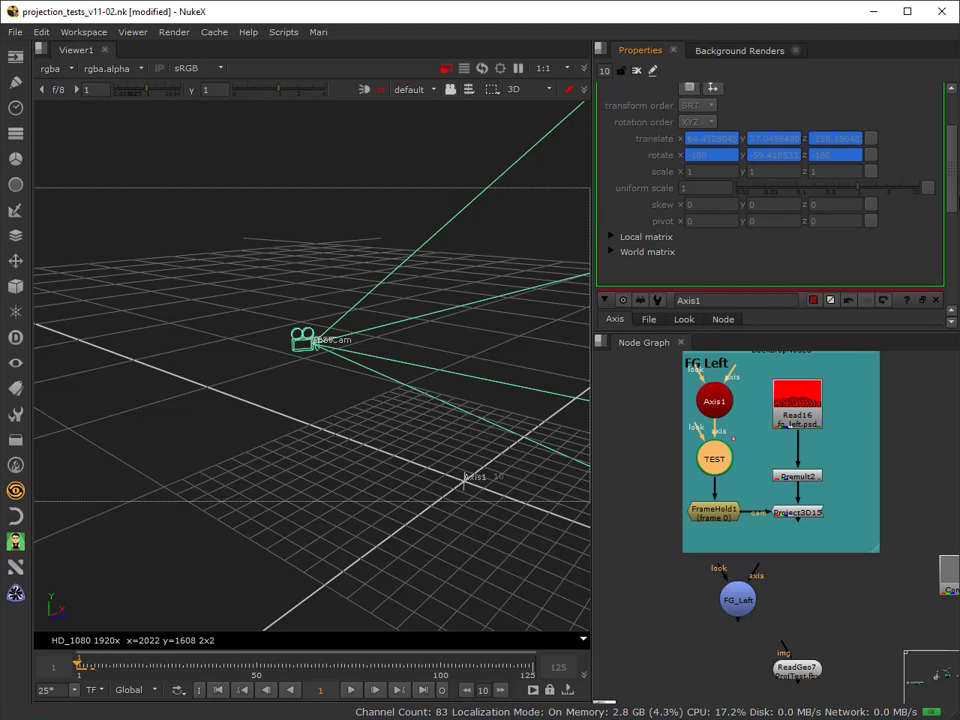
pyautogui.scroll(3, 670, 125)
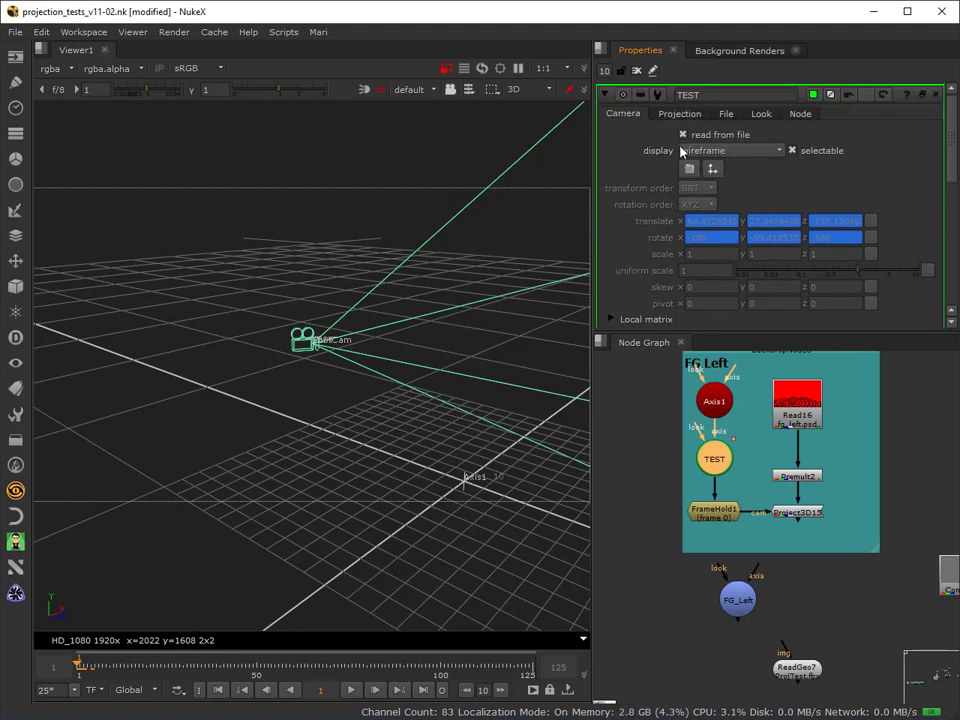
pyautogui.click(683, 134)
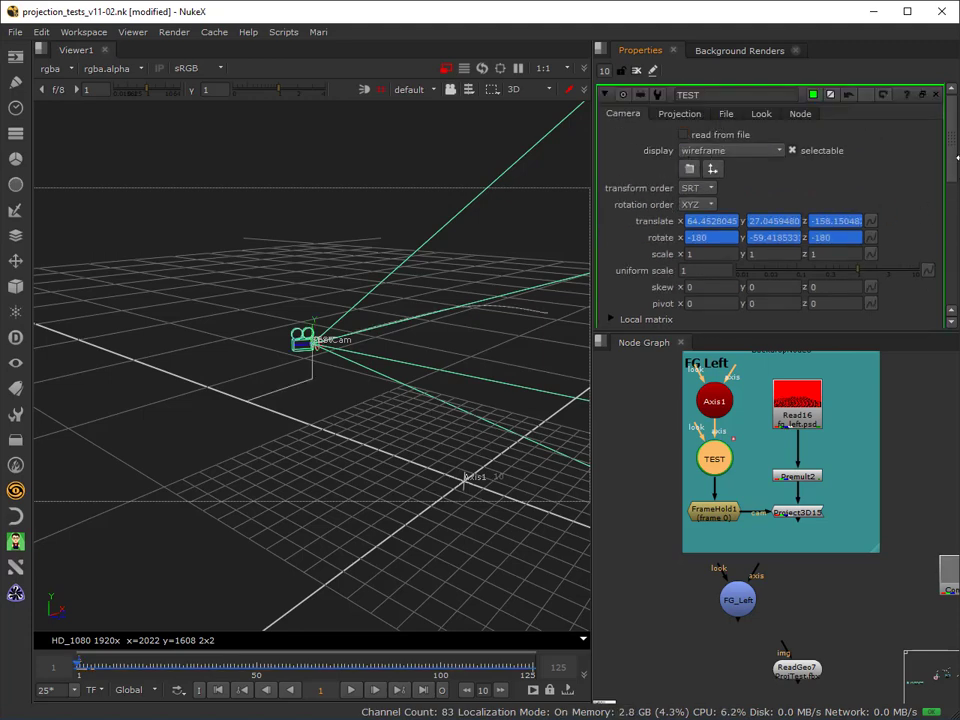
pyautogui.moveTo(949, 156); pyautogui.dragTo(950, 175)
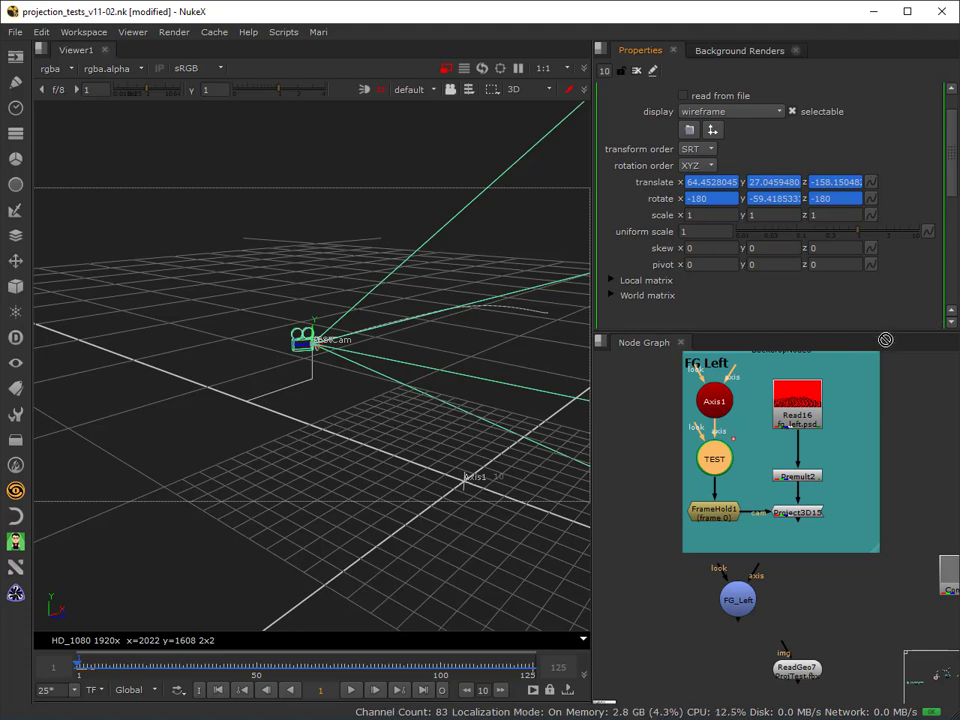
pyautogui.moveTo(885, 340); pyautogui.dragTo(876, 266)
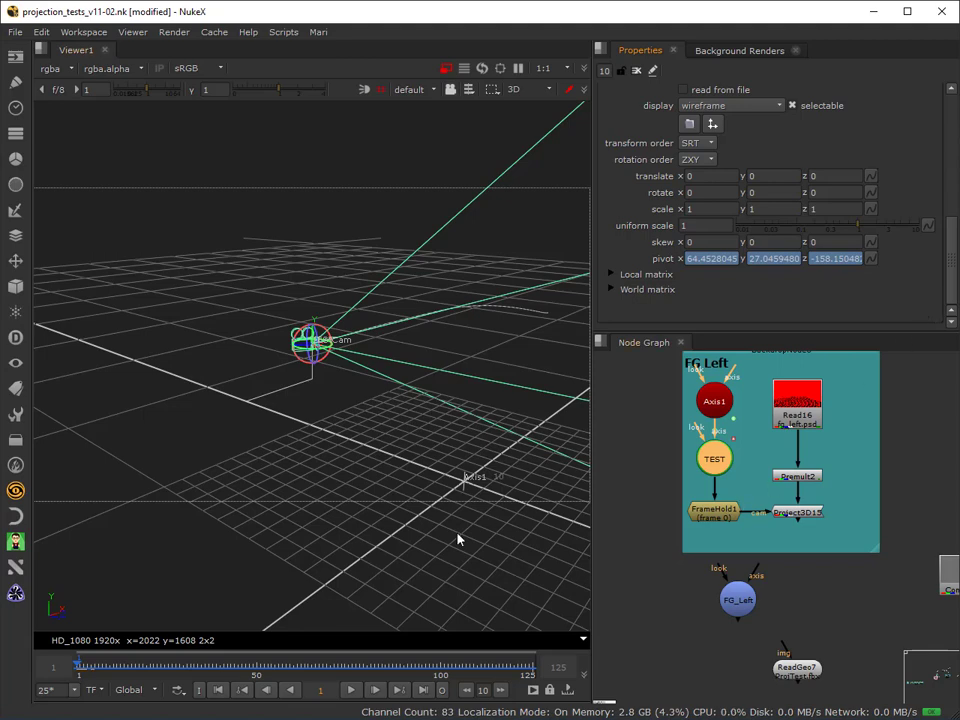
# Scrub through the shot to check how Axis1's pivot follows the TEST camera, and return to frame 1.
pyautogui.scroll(-3, 951, 290)
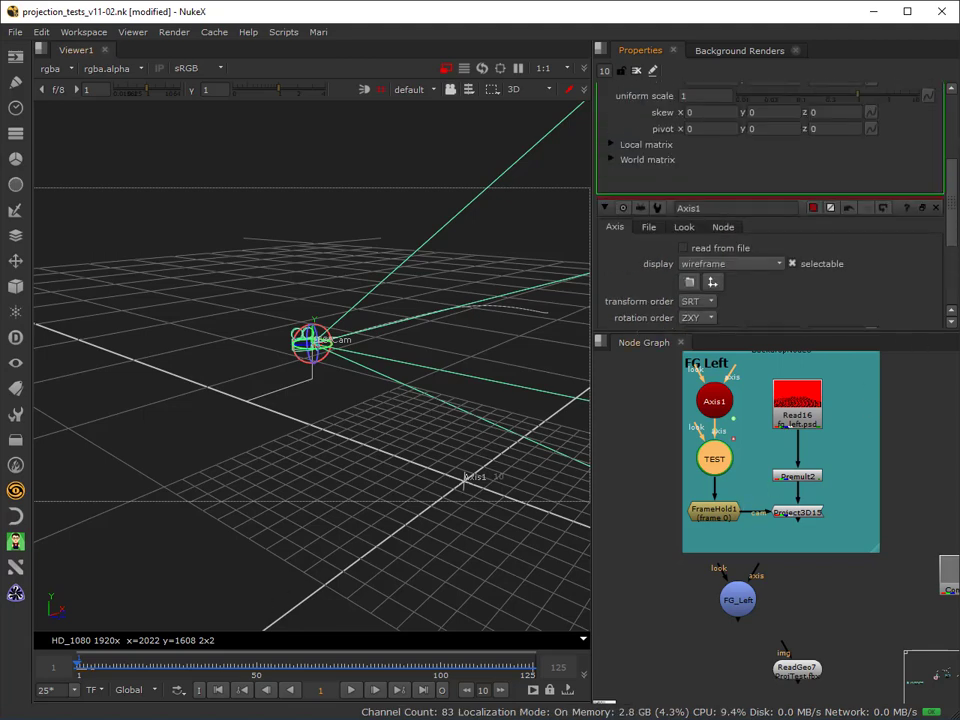
pyautogui.scroll(3, 770, 200)
pyautogui.click(219, 660)
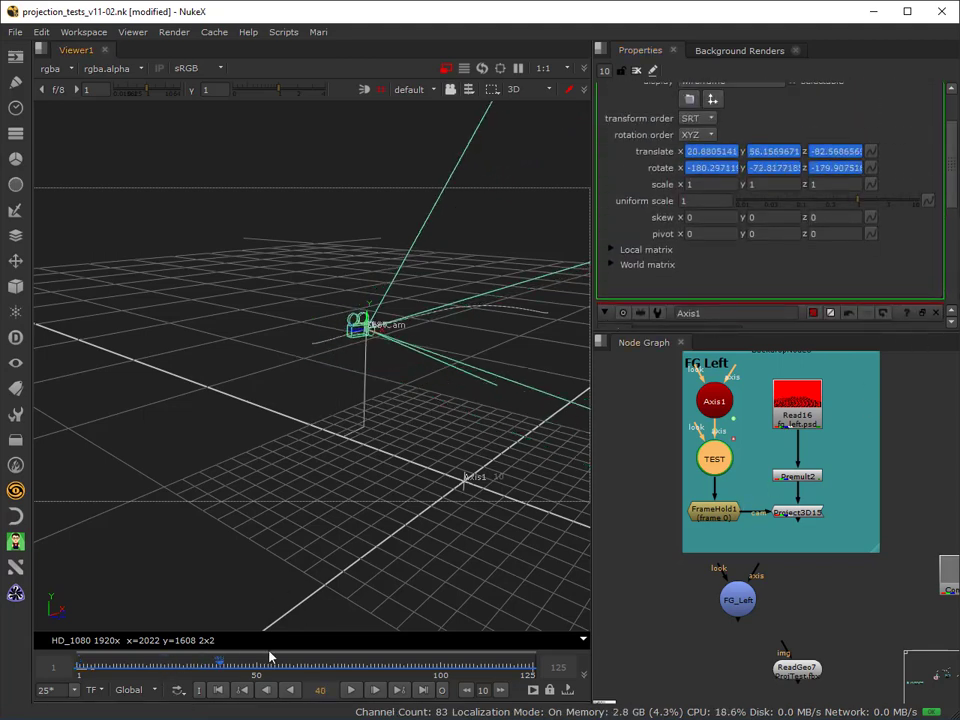
pyautogui.moveTo(270, 657); pyautogui.dragTo(269, 684)
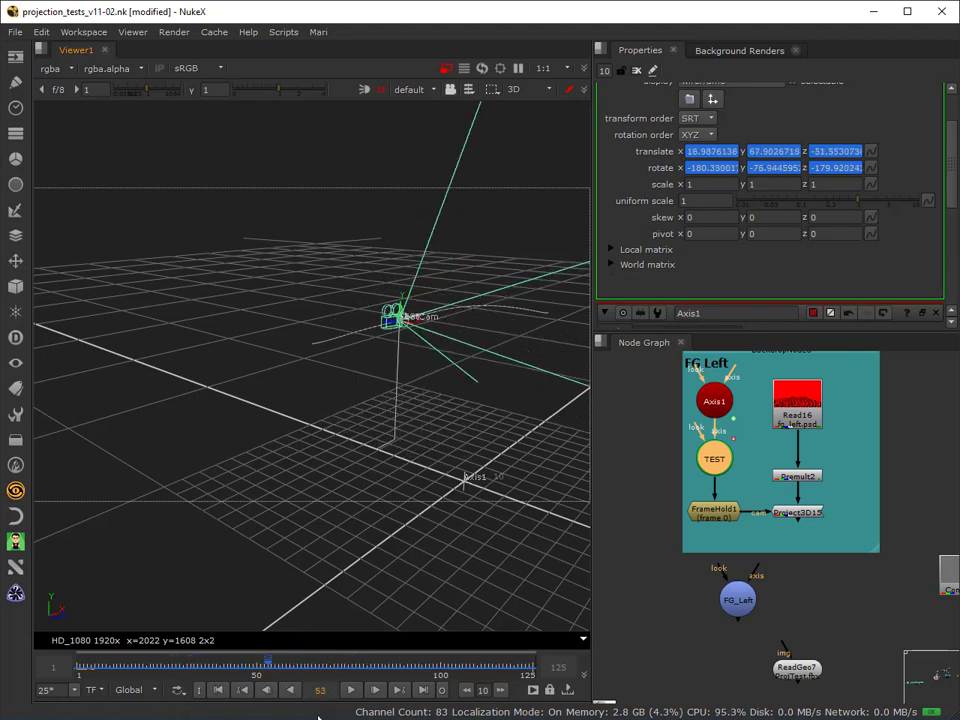
pyautogui.click(218, 690)
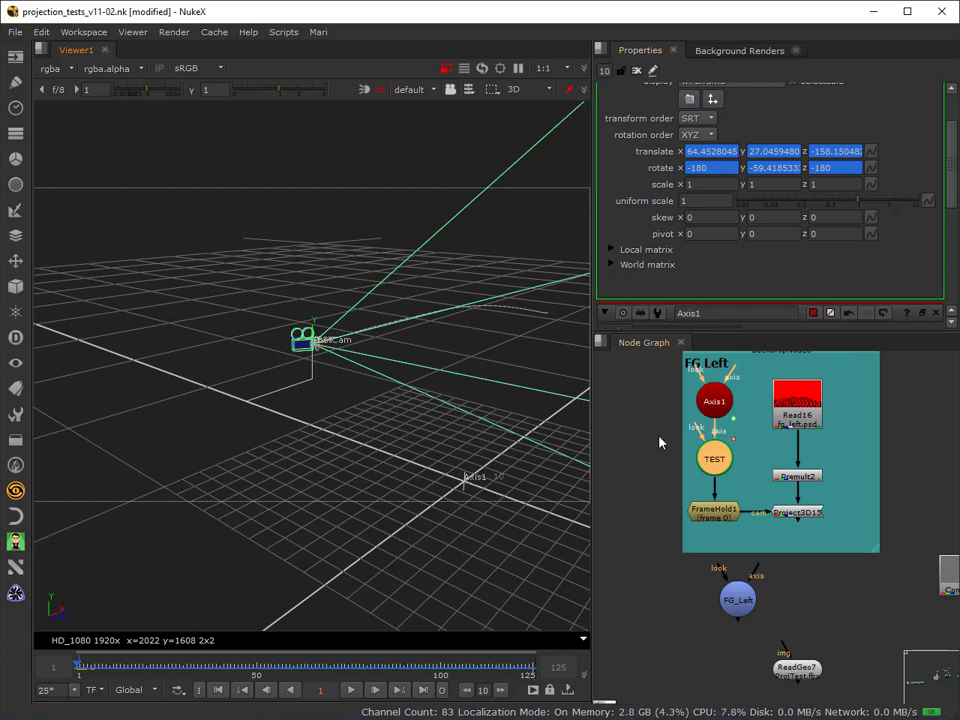
# Offset the TEST camera by setting Axis1's translate to x -21, y 8.5 and z about -5.6.
pyautogui.doubleClick(714, 400)
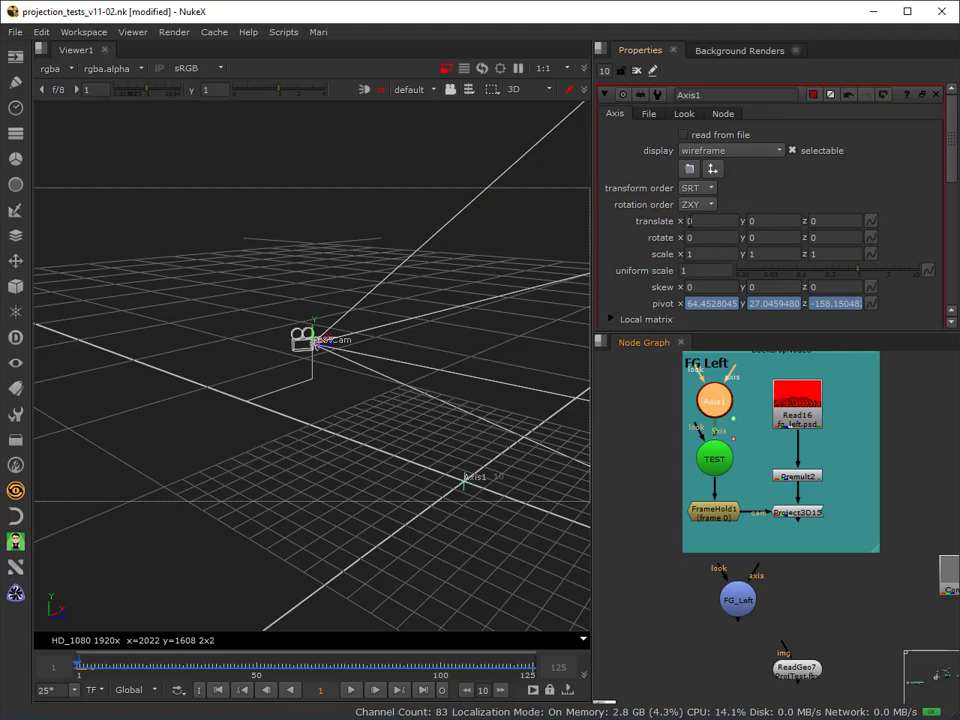
pyautogui.click(704, 223)
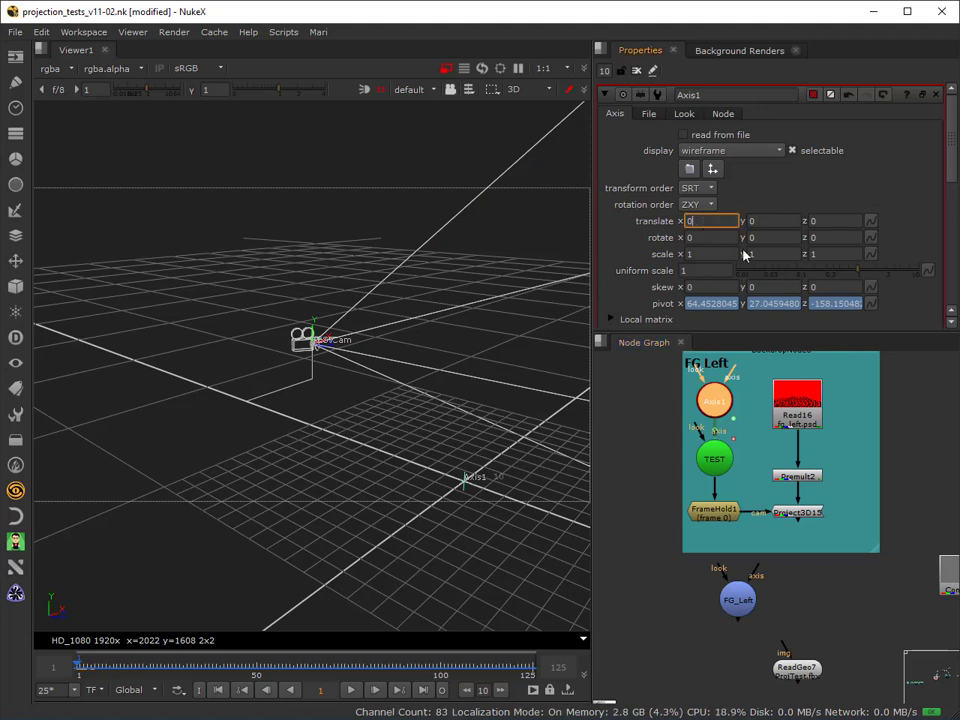
pyautogui.press('Down')
pyautogui.press('Down')
pyautogui.press('Down')
pyautogui.press('Down')
pyautogui.press('Down')
pyautogui.press('Down')
pyautogui.press('Down')
pyautogui.press('Down')
pyautogui.press('Down')
pyautogui.press('Down')
pyautogui.press('Down')
pyautogui.press('Down')
pyautogui.press('Down')
pyautogui.press('Down')
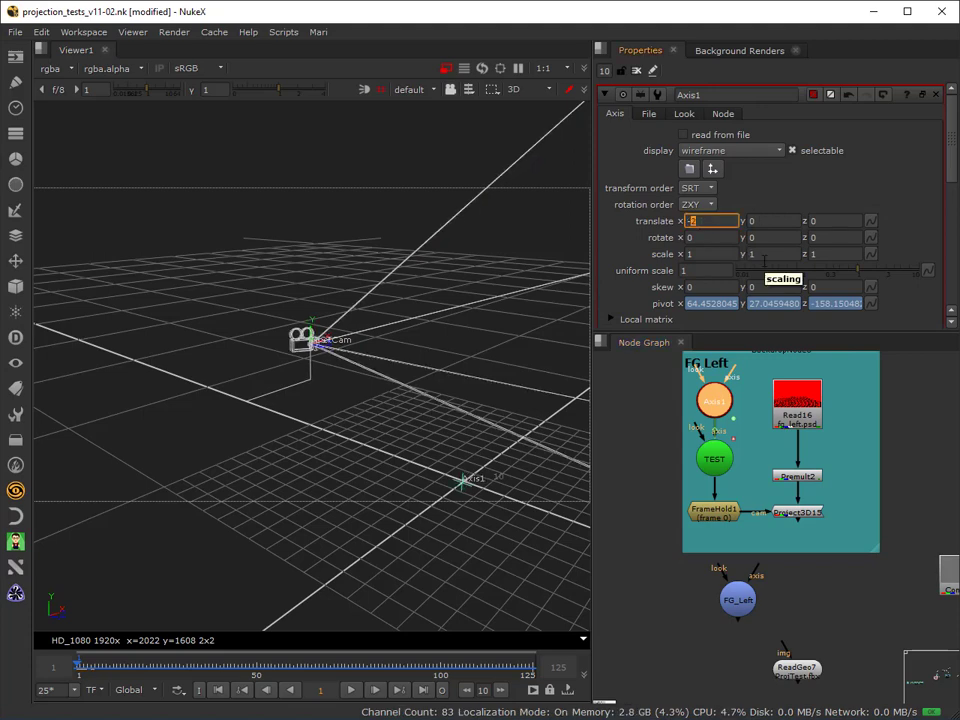
pyautogui.press('Down')
pyautogui.press('Down')
pyautogui.press('Down')
pyautogui.press('Down')
pyautogui.press('Down')
pyautogui.press('Down')
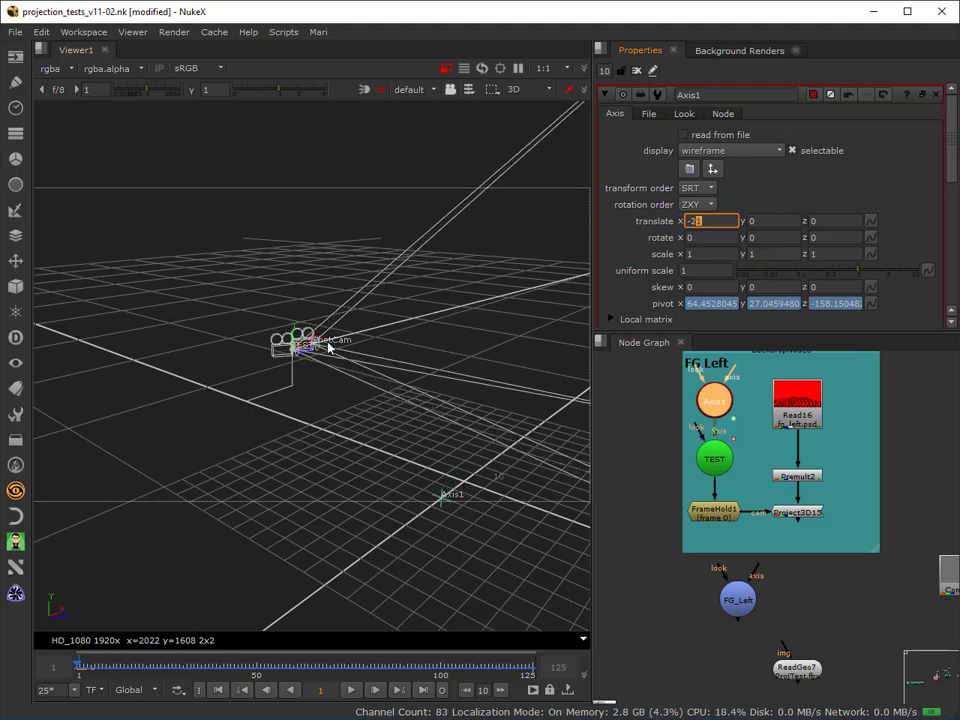
pyautogui.scroll(2, 299, 333)
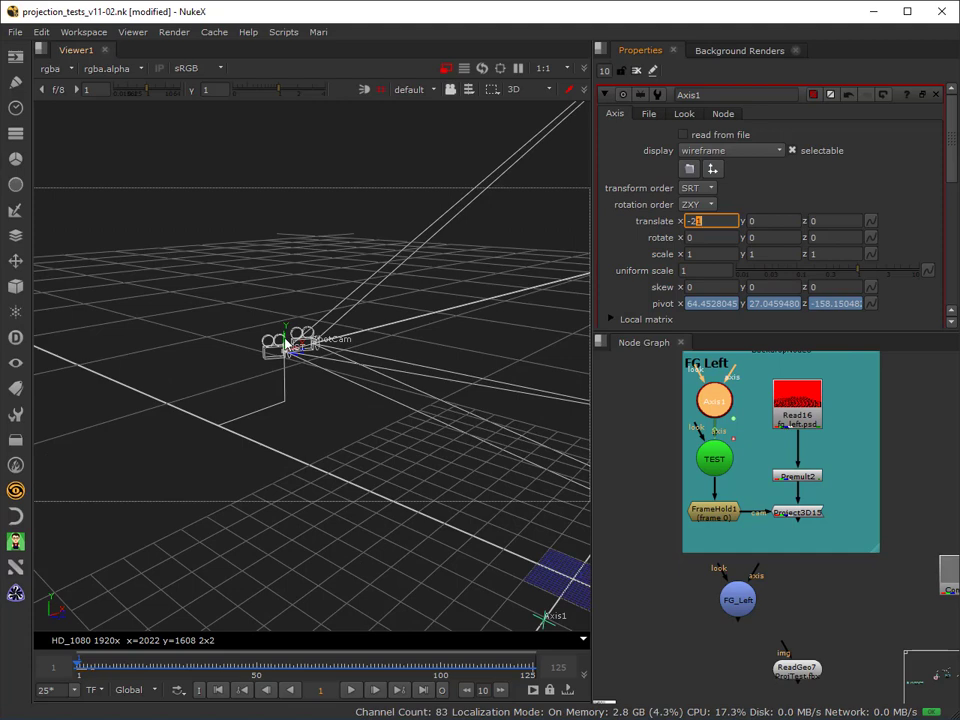
pyautogui.moveTo(285, 343)
pyautogui.mouseDown()
pyautogui.moveTo(283, 322)
pyautogui.moveTo(303, 340)
pyautogui.moveTo(279, 334)
pyautogui.mouseUp()
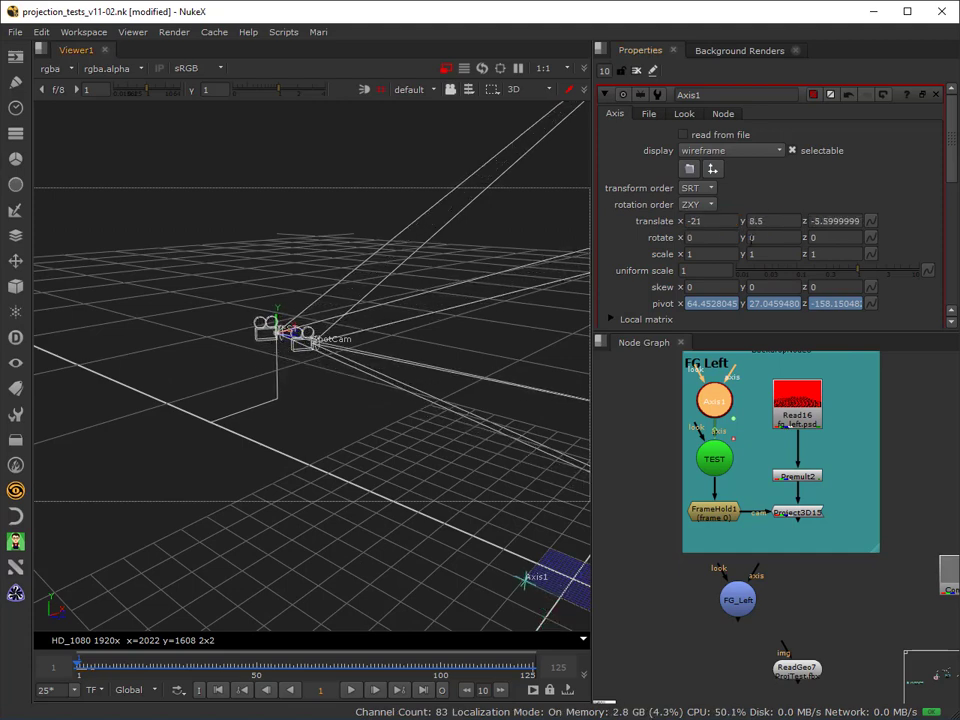
# Try rotating Axis1 around y about its linked pivot, and undo that rotation.
pyautogui.click(752, 237)
pyautogui.press('Down')
pyautogui.press('Down')
pyautogui.press('Down')
pyautogui.press('Down')
pyautogui.press('Down')
pyautogui.press('Down')
pyautogui.press('Down')
pyautogui.press('Down')
pyautogui.press('Down')
pyautogui.press('Down')
pyautogui.press('Down')
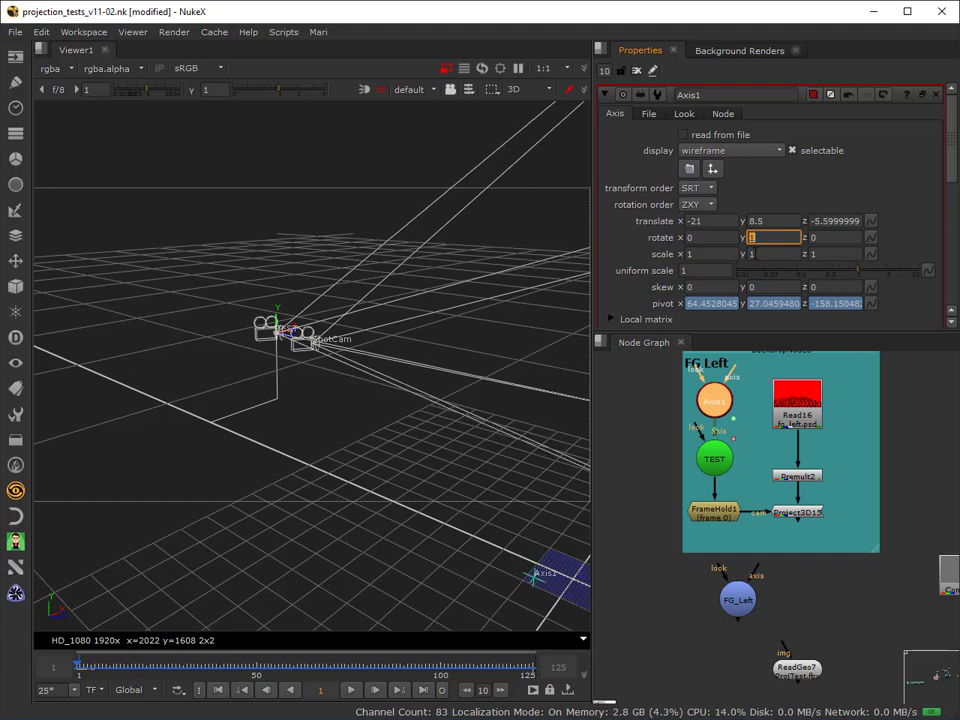
pyautogui.press('Down')
pyautogui.press('Down')
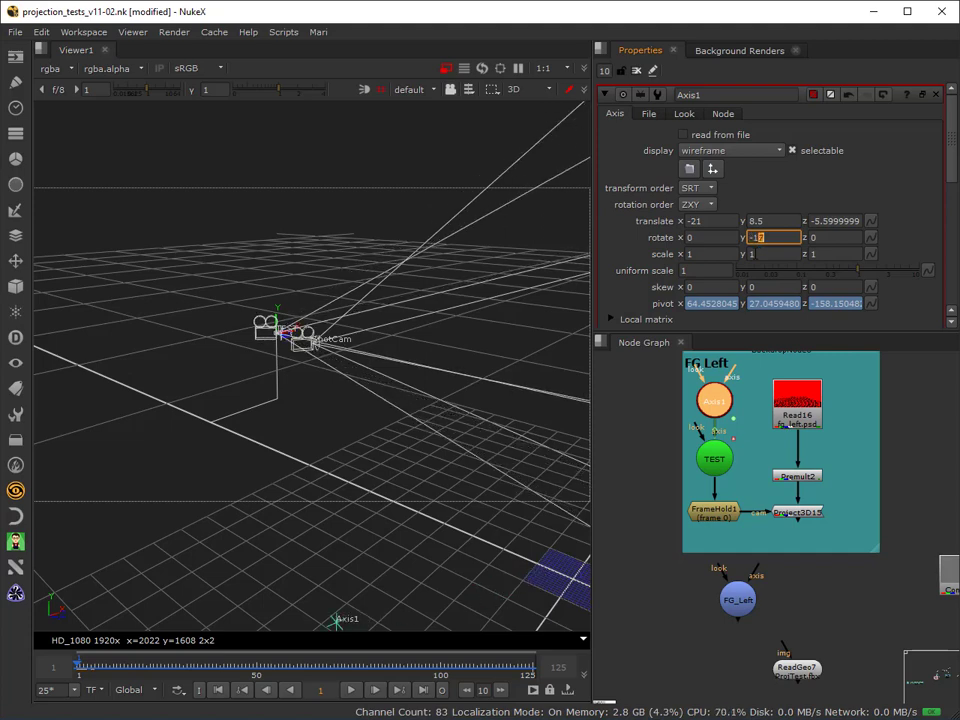
pyautogui.hotkey('ctrl', 'z')
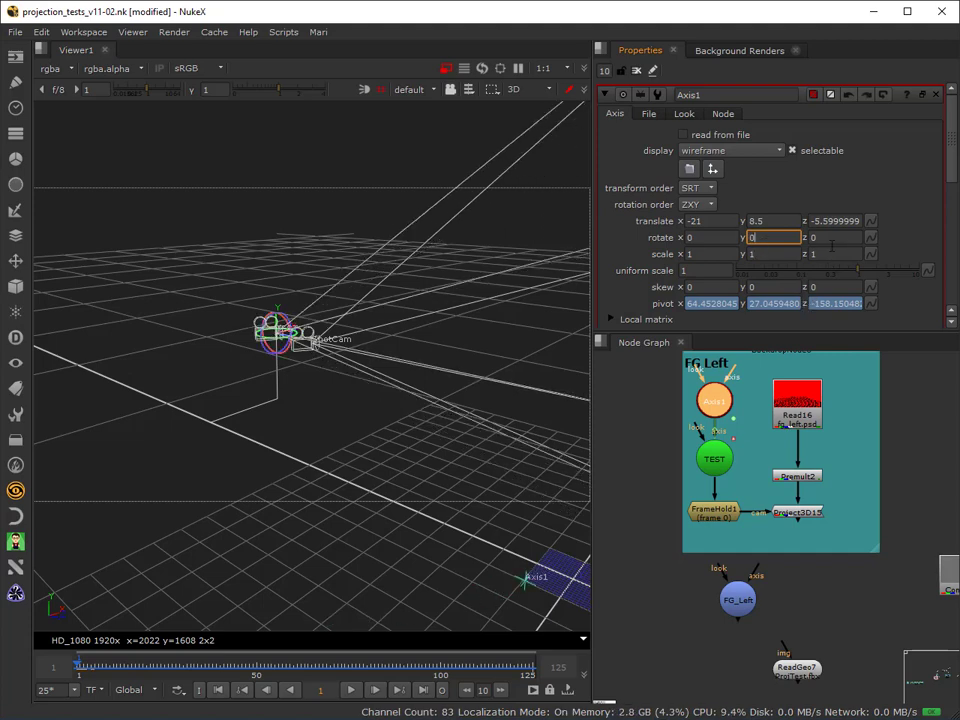
# Tilt the TEST camera by setting Axis1's z rotation to a negative angle.
pyautogui.click(814, 237)
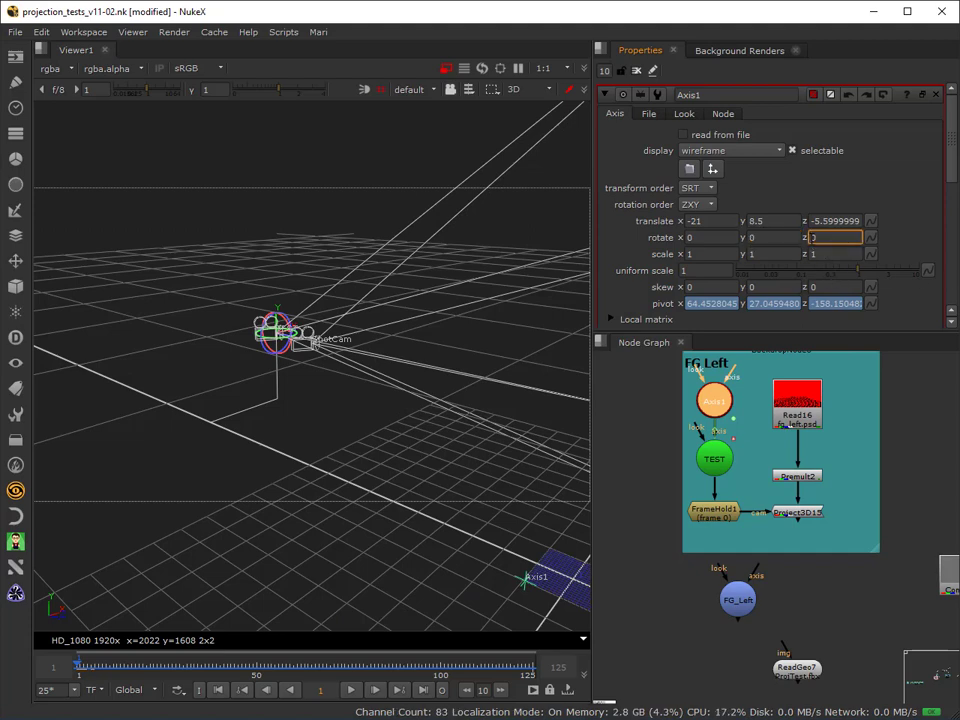
pyautogui.press('Up')
pyautogui.press('Up')
pyautogui.press('Up')
pyautogui.press('Up')
pyautogui.press('Up')
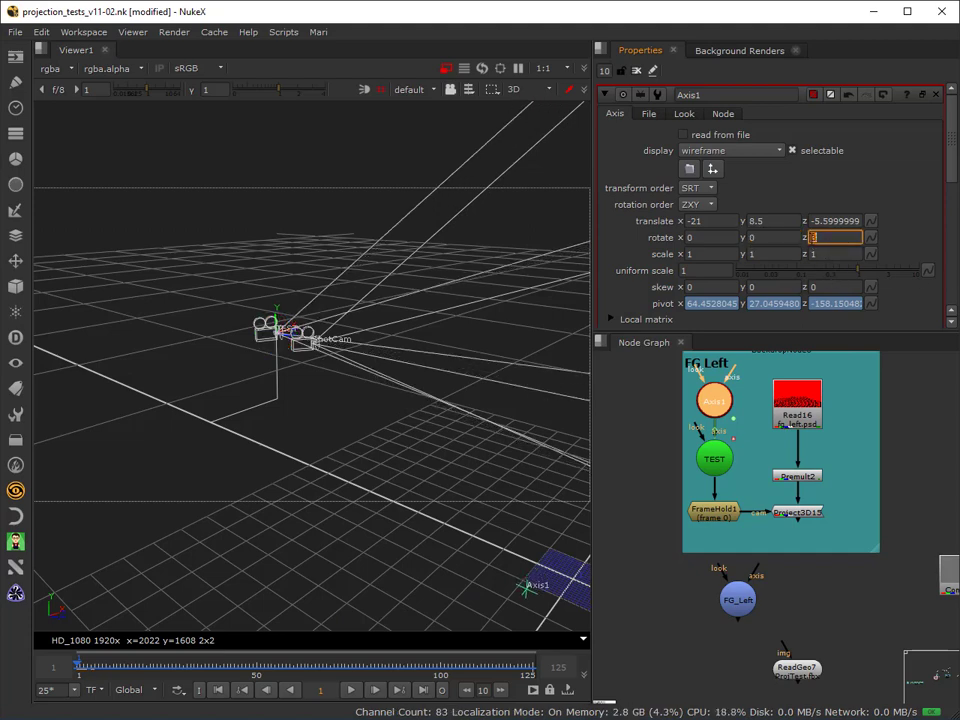
pyautogui.press('Down')
pyautogui.press('Down')
pyautogui.press('Down')
pyautogui.press('Down')
pyautogui.press('Down')
pyautogui.press('Down')
pyautogui.press('Down')
pyautogui.press('Down')
pyautogui.press('Down')
pyautogui.press('Down')
pyautogui.press('Down')
pyautogui.press('Down')
pyautogui.press('Down')
pyautogui.press('Down')
pyautogui.press('Down')
pyautogui.press('Down')
pyautogui.press('Down')
pyautogui.press('Down')
pyautogui.press('Down')
pyautogui.press('Down')
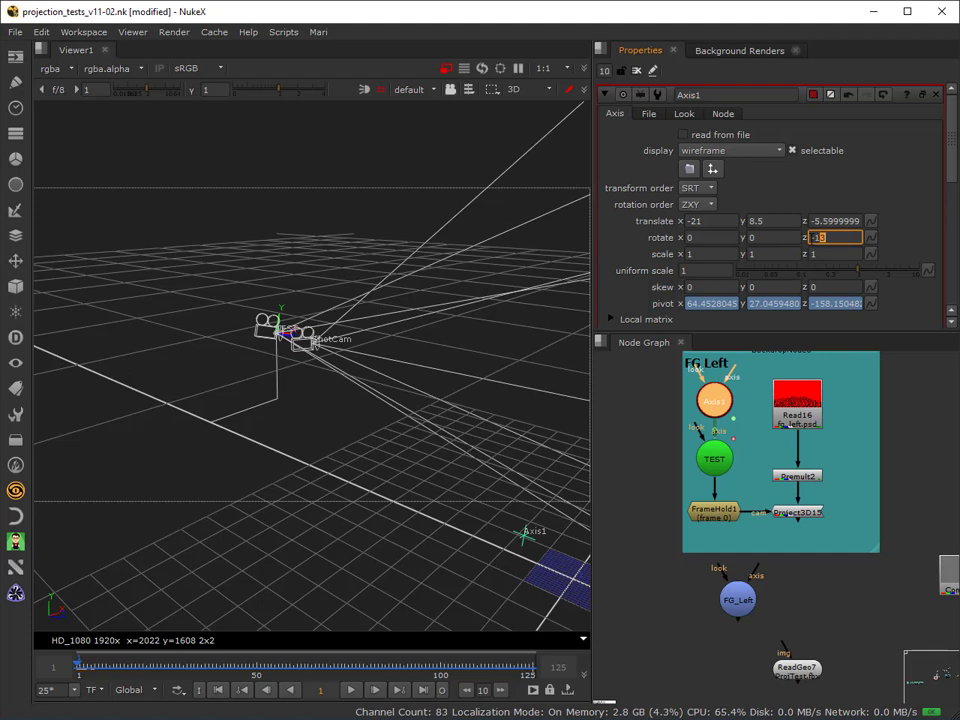
# Show the FG_Left camera for comparison and move the TEST camera onto its position in the 3D view.
pyautogui.click(735, 603)
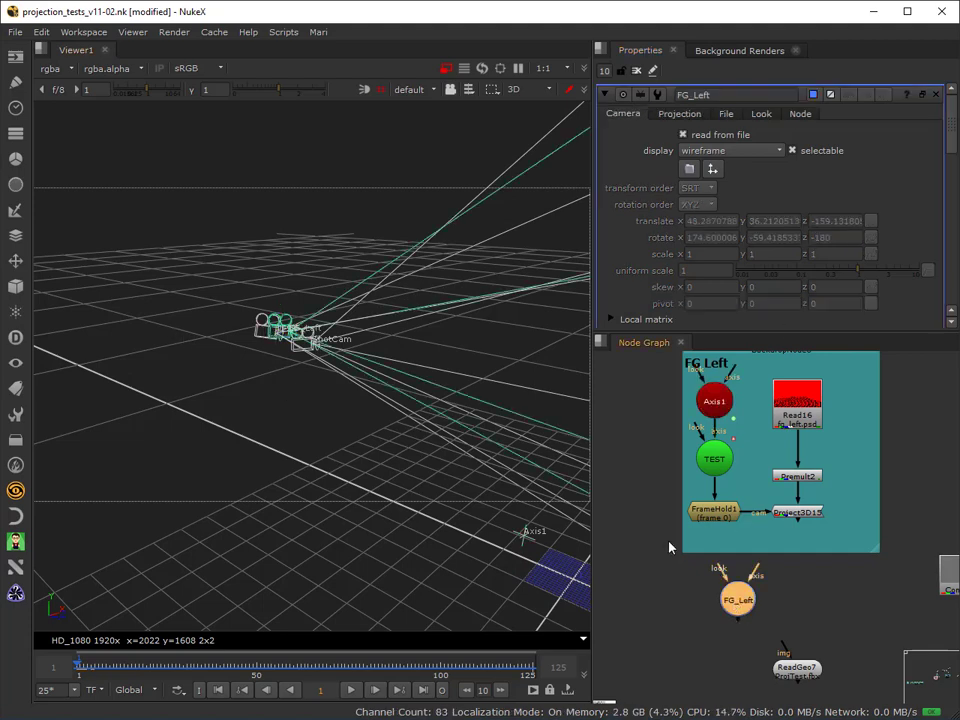
pyautogui.keyDown('ctrl'); pyautogui.moveTo(254, 457); pyautogui.dragTo(193, 450); pyautogui.keyUp('ctrl')
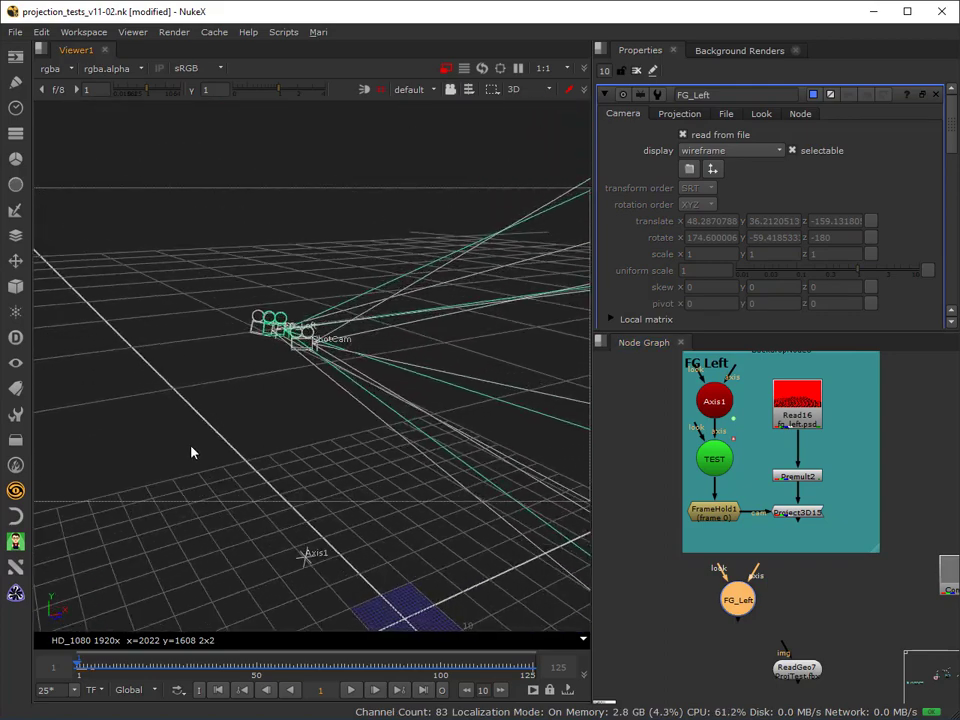
pyautogui.click(250, 335)
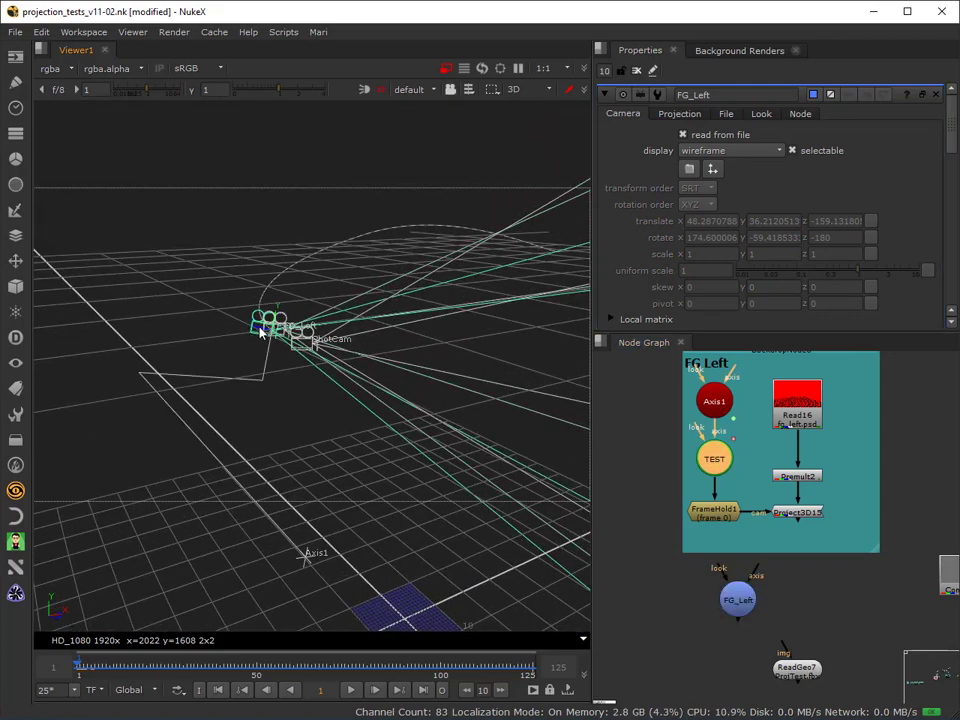
pyautogui.moveTo(260, 330); pyautogui.dragTo(269, 336)
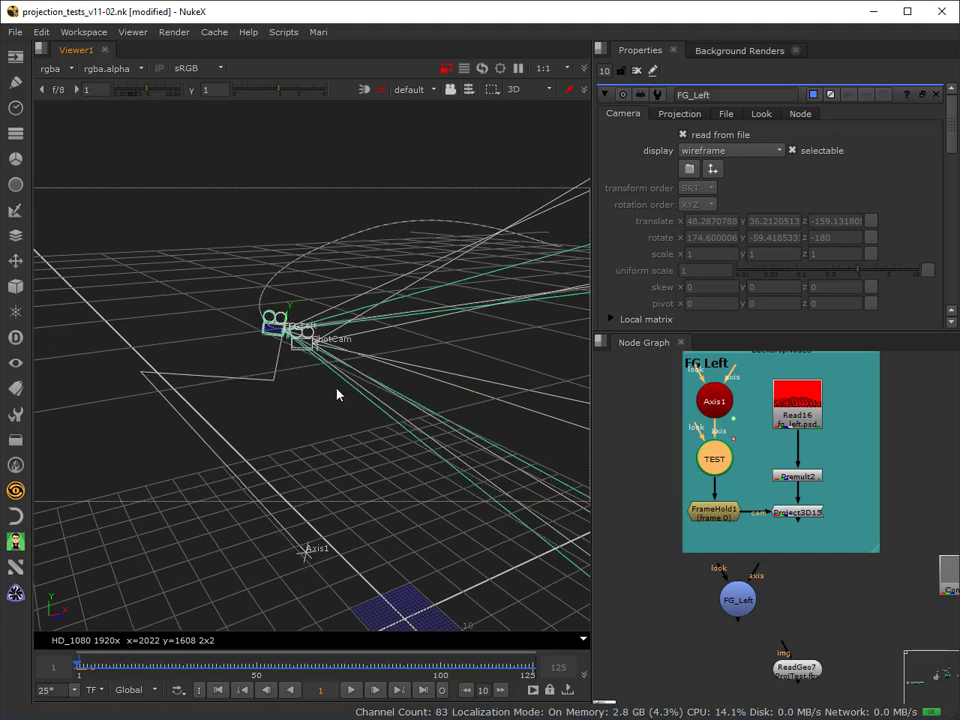
pyautogui.click(408, 90)
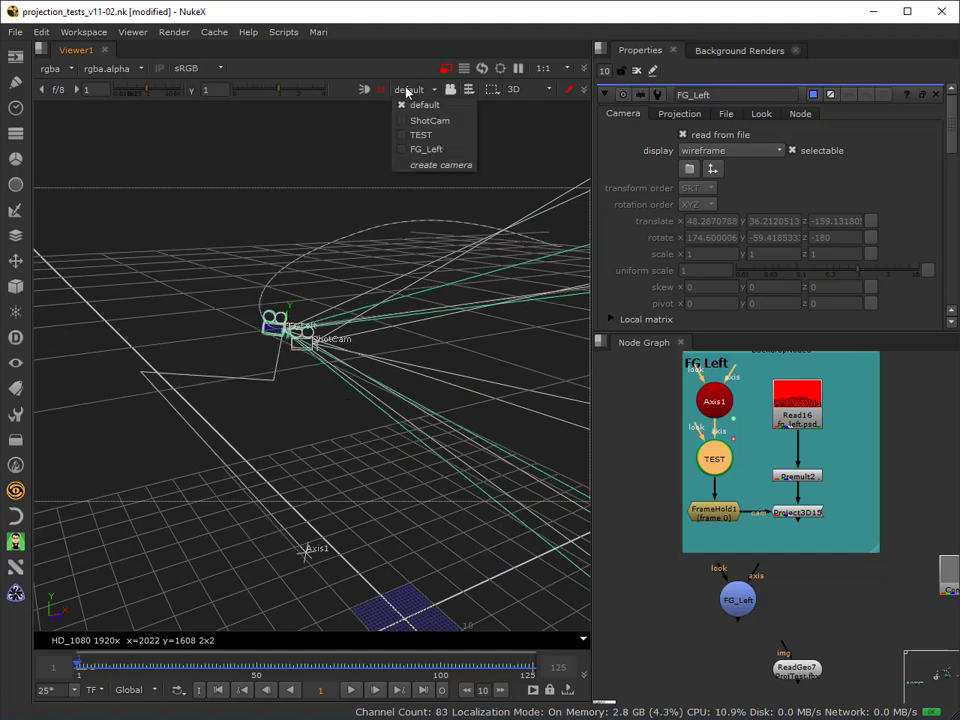
pyautogui.click(201, 236)
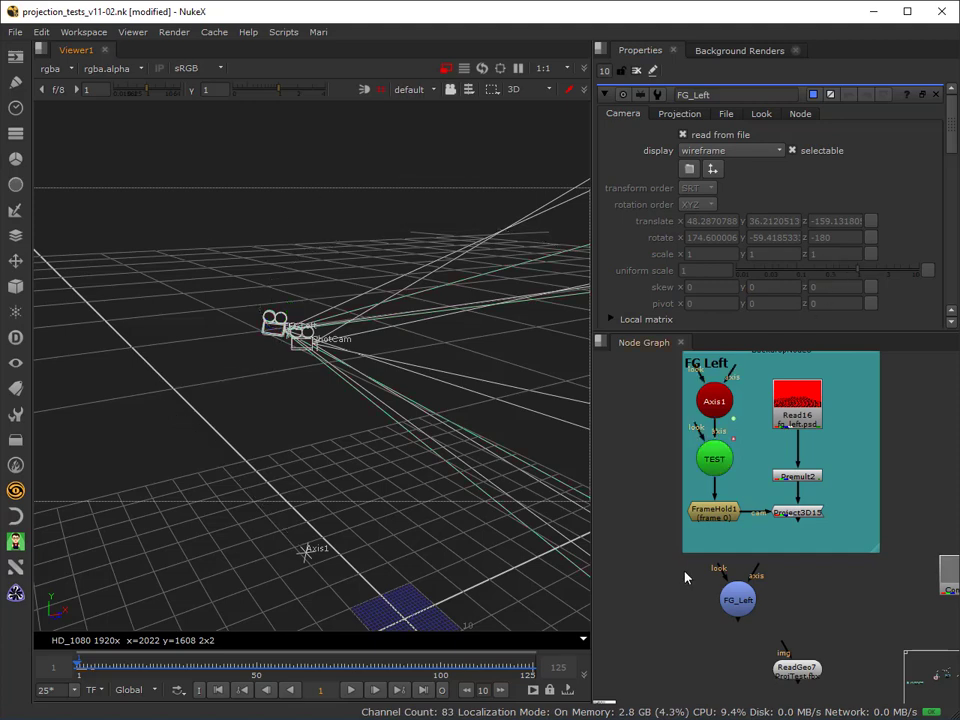
# View the Project3D15 output through the TEST camera at frame -1.
pyautogui.click(707, 510)
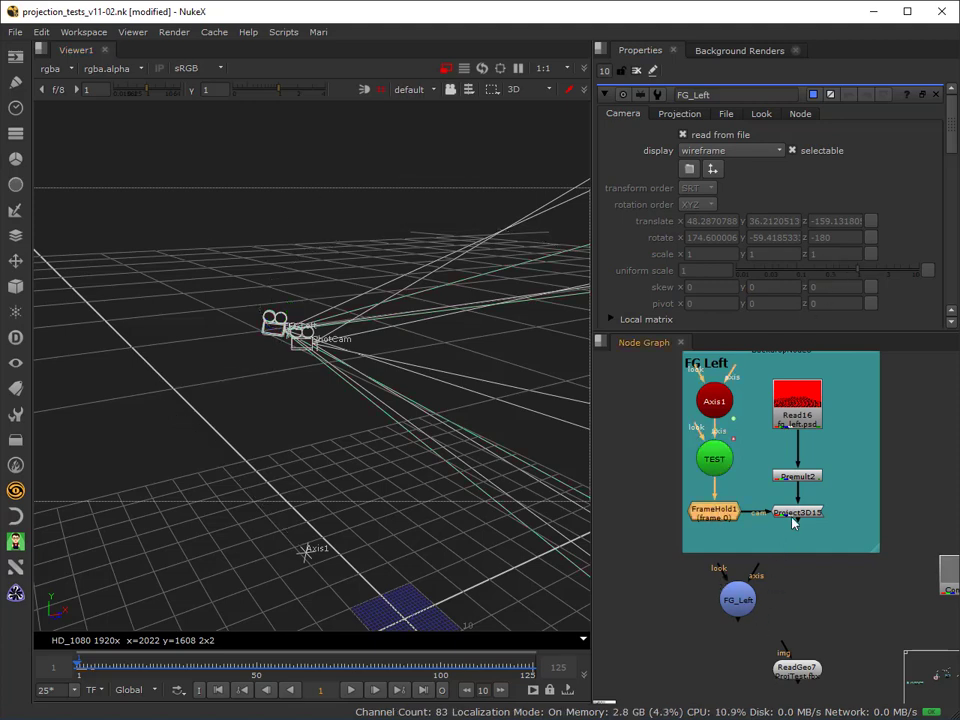
pyautogui.click(793, 513)
pyautogui.press('1')
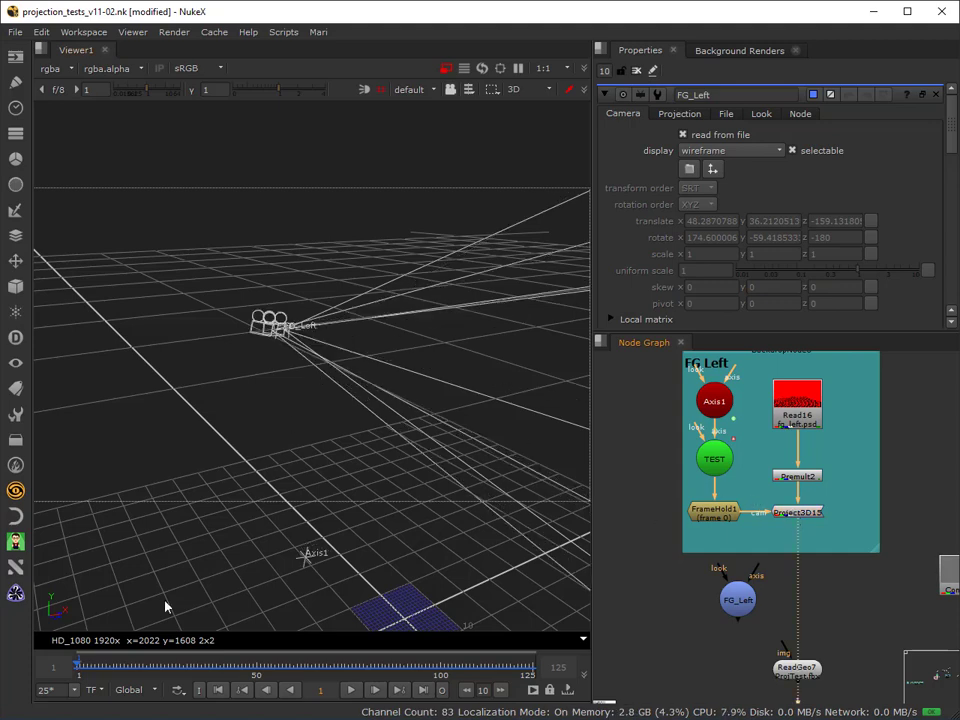
pyautogui.moveTo(88, 667)
pyautogui.mouseDown()
pyautogui.moveTo(143, 660)
pyautogui.moveTo(27, 687)
pyautogui.moveTo(111, 666)
pyautogui.moveTo(72, 662)
pyautogui.mouseUp()
pyautogui.click(199, 694)
pyautogui.click(413, 89)
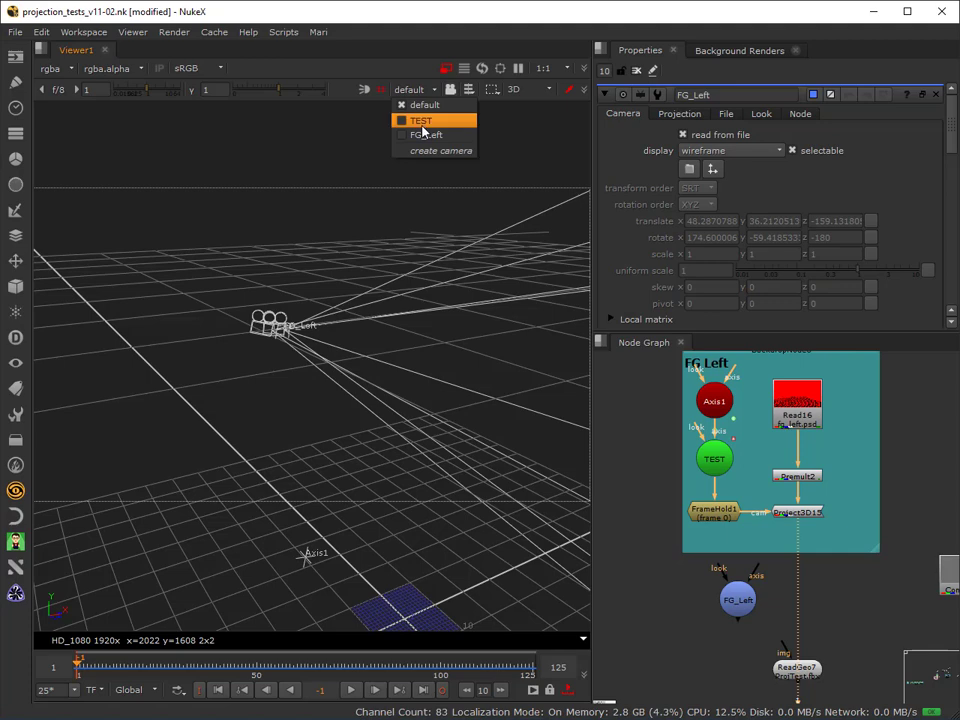
pyautogui.click(422, 124)
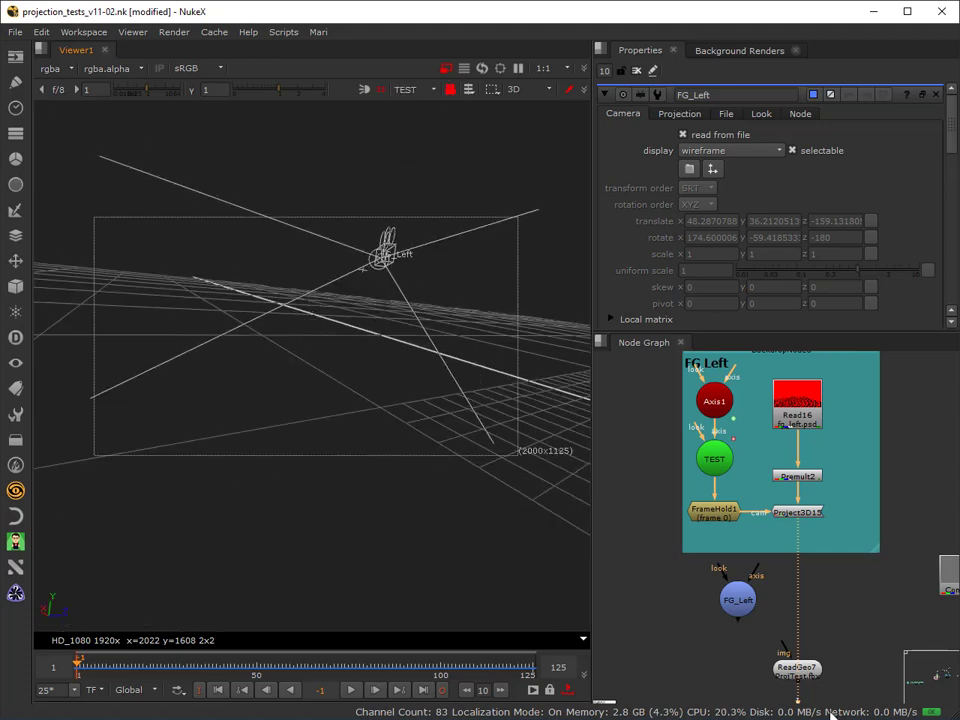
# Open ReadGeo7's properties so its GroundFront mesh from ProjTest.fbx is displayed in the 3D view.
pyautogui.moveTo(835, 615); pyautogui.dragTo(829, 553, button='middle')
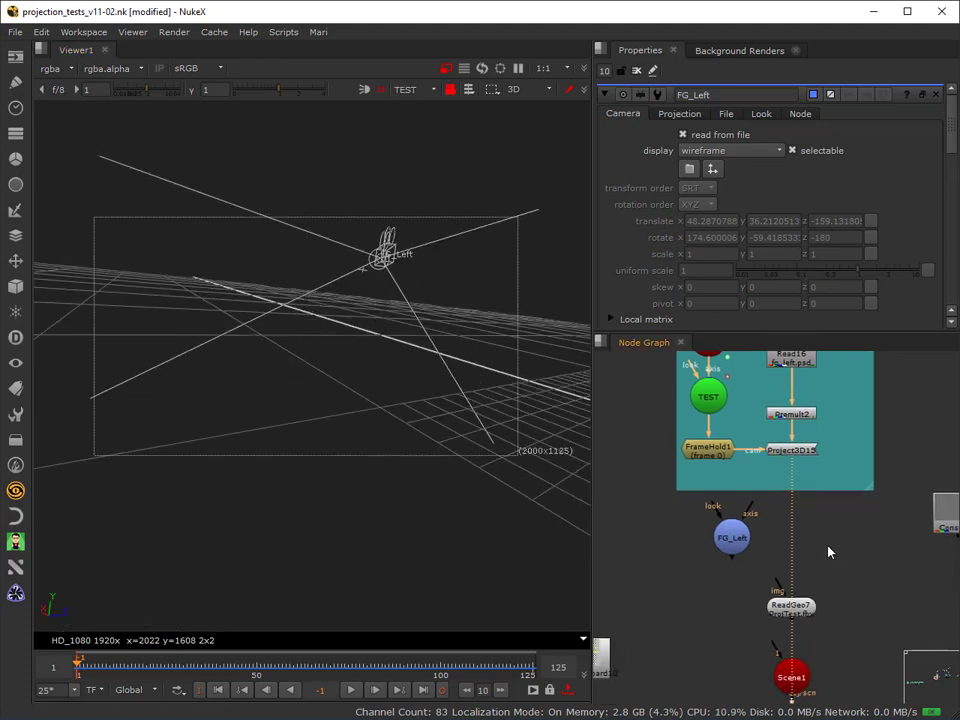
pyautogui.doubleClick(787, 607)
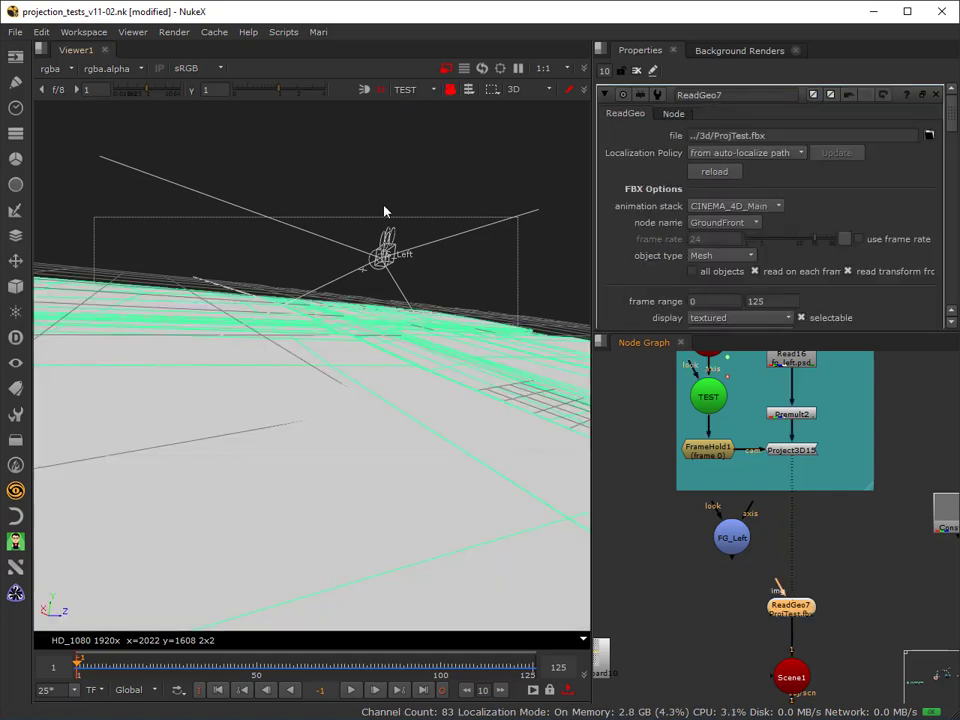
pyautogui.moveTo(666, 549); pyautogui.dragTo(664, 604, button='middle')
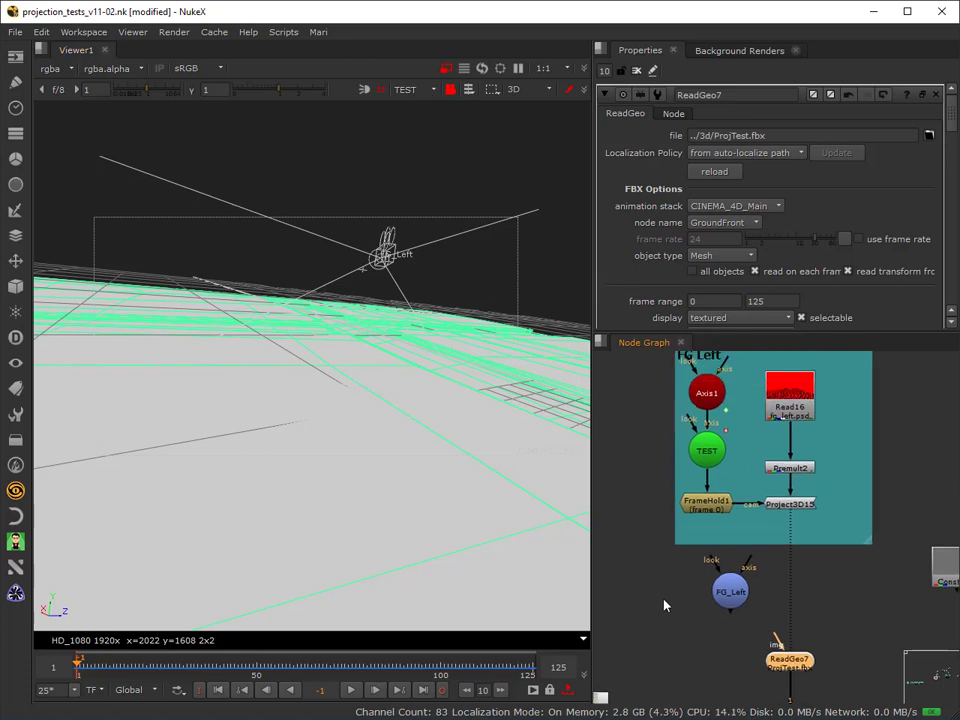
# Disable the Axis1 node feeding the TEST camera to compare its view with the FG_Left camera.
pyautogui.click(705, 393)
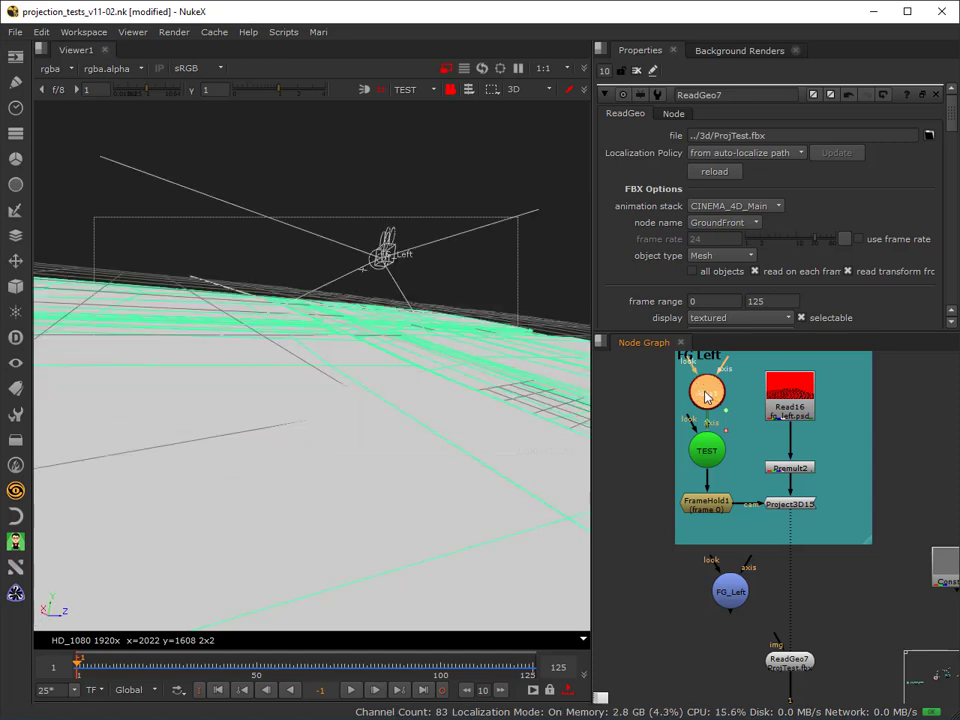
pyautogui.press('d')
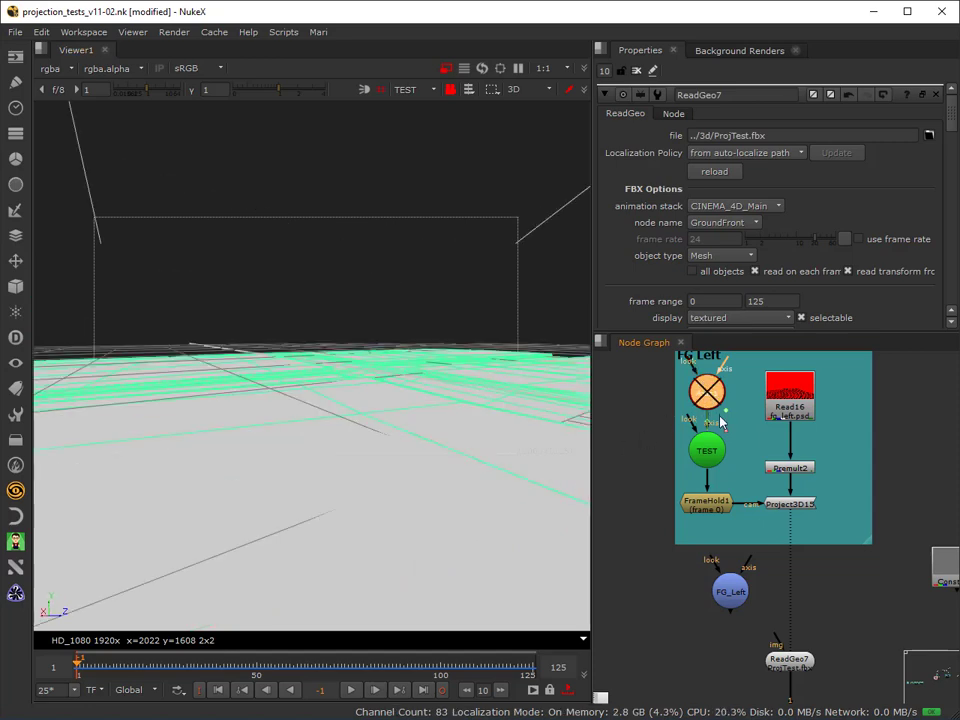
pyautogui.click(731, 583)
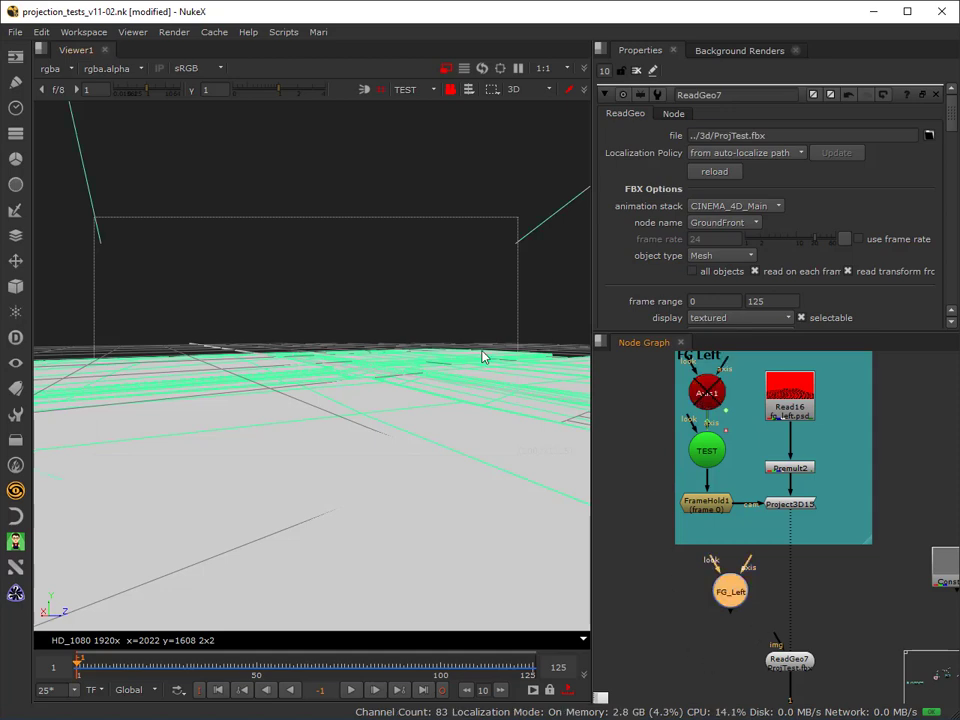
# Delete the Axis1 and TEST camera nodes from the FG Left backdrop.
pyautogui.moveTo(664, 385); pyautogui.dragTo(649, 434, button='middle')
pyautogui.moveTo(636, 420); pyautogui.dragTo(718, 516)
pyautogui.press('Delete')
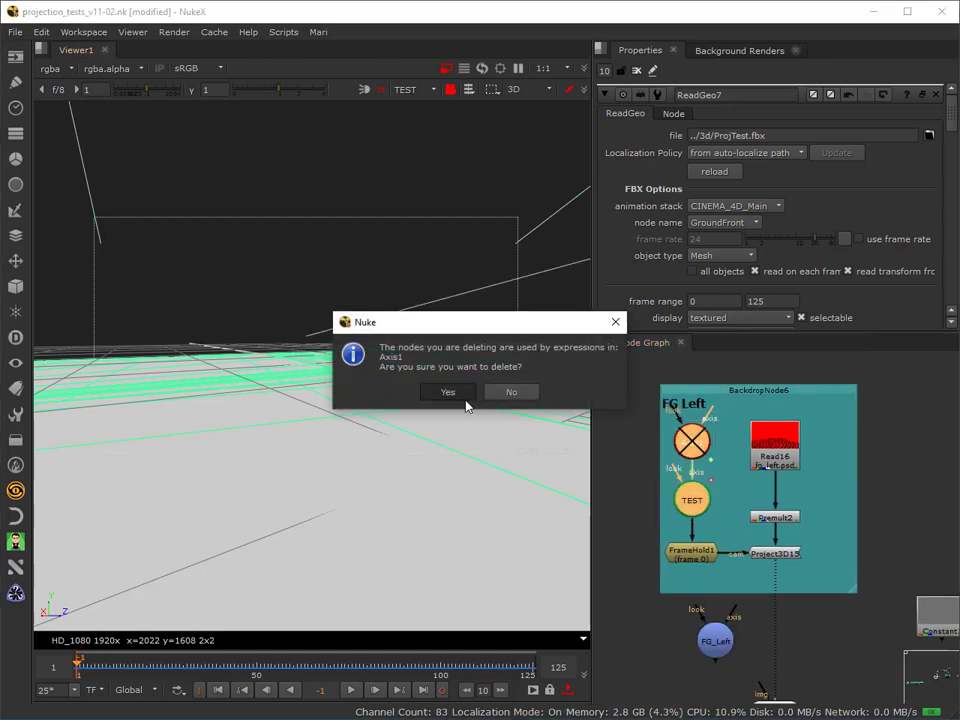
pyautogui.click(447, 391)
# Place FG_Left in the backdrop as Project3D15's cam input and remove the FrameHold1 node.
pyautogui.moveTo(718, 640); pyautogui.dragTo(708, 498)
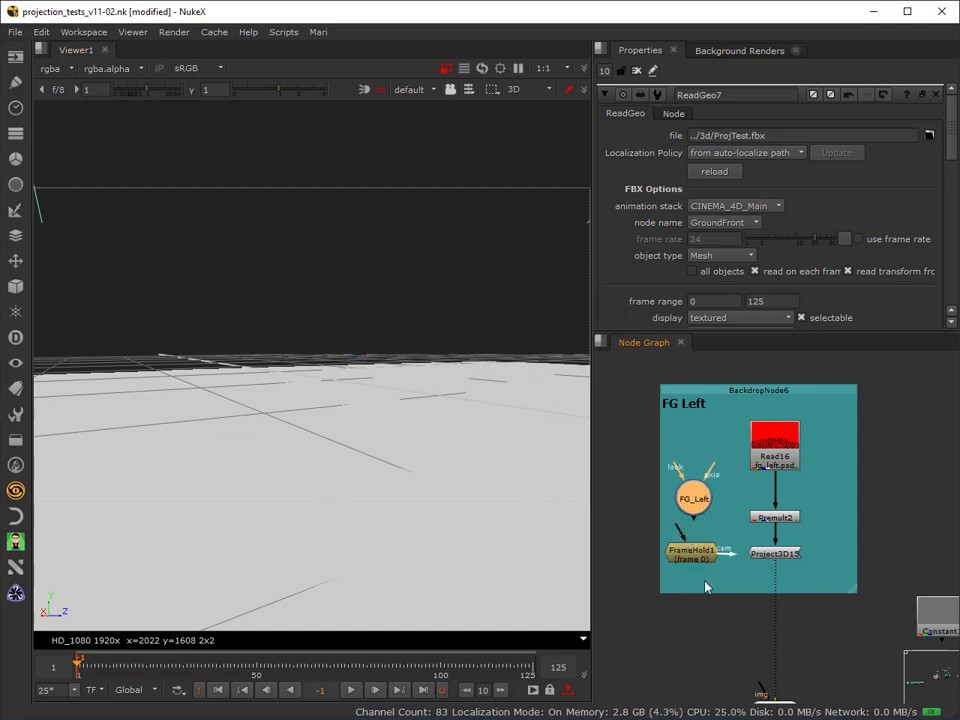
pyautogui.moveTo(690, 553); pyautogui.dragTo(615, 570)
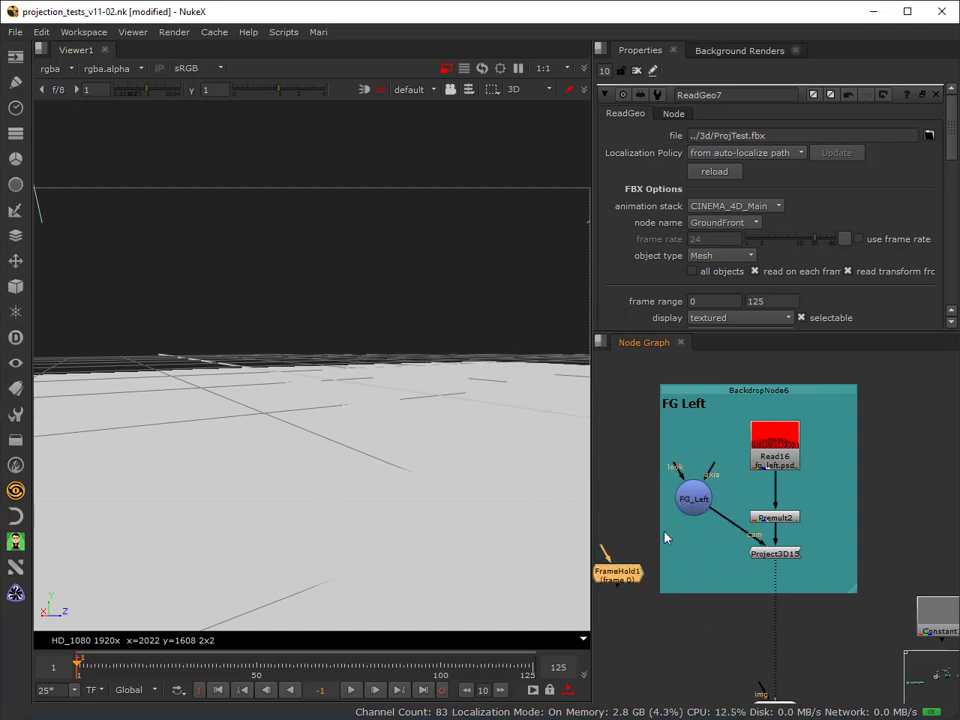
pyautogui.moveTo(694, 498); pyautogui.dragTo(693, 553)
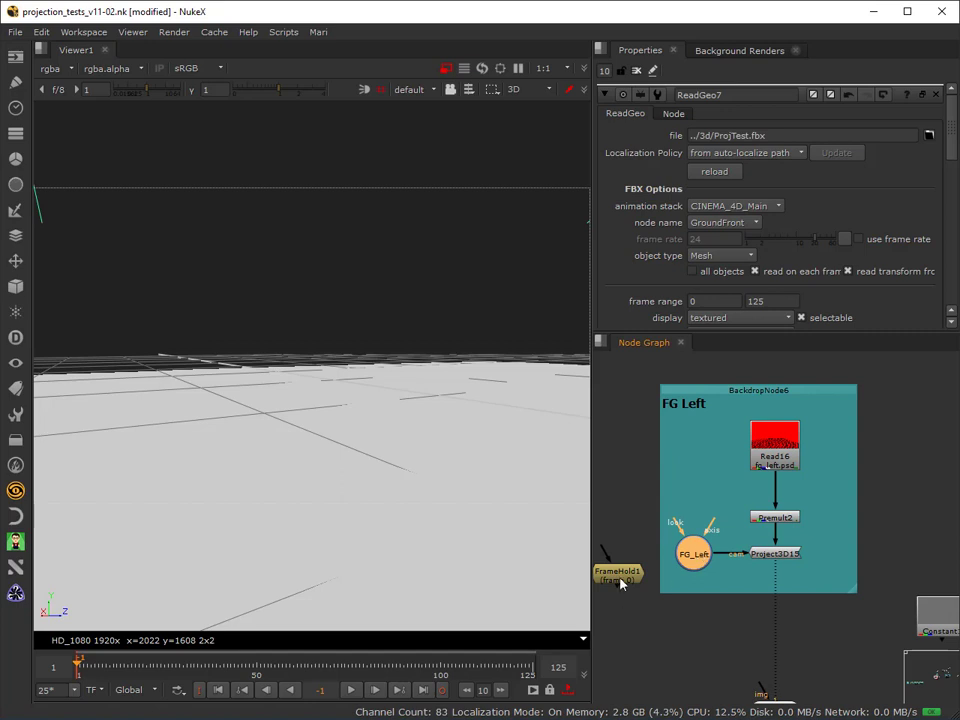
pyautogui.moveTo(620, 584); pyautogui.dragTo(622, 586)
pyautogui.click(695, 564)
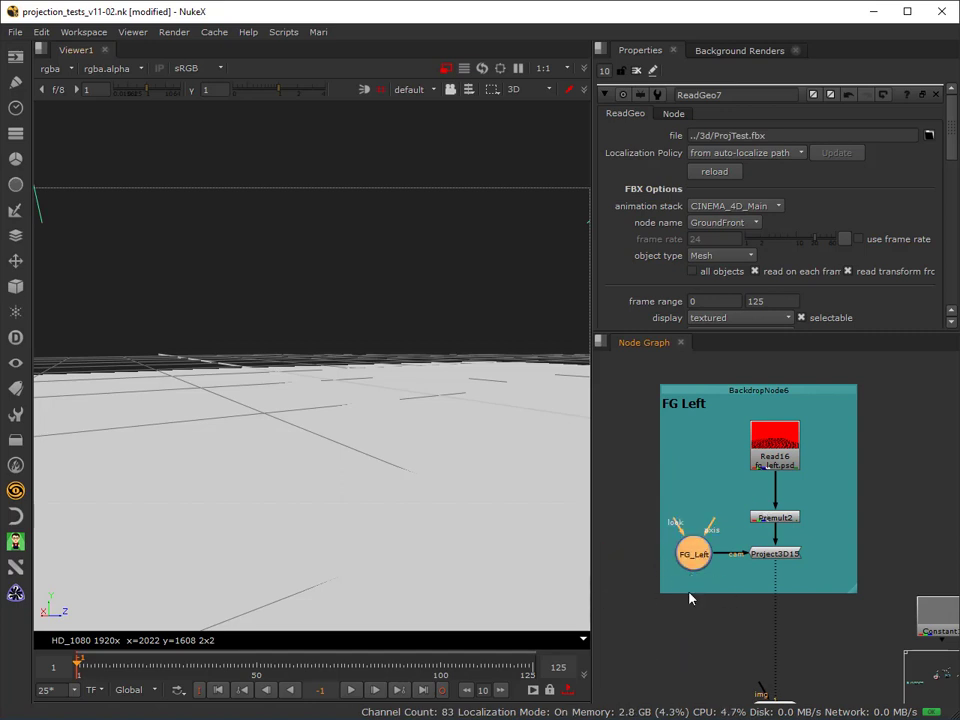
pyautogui.scroll(-3, 668, 570)
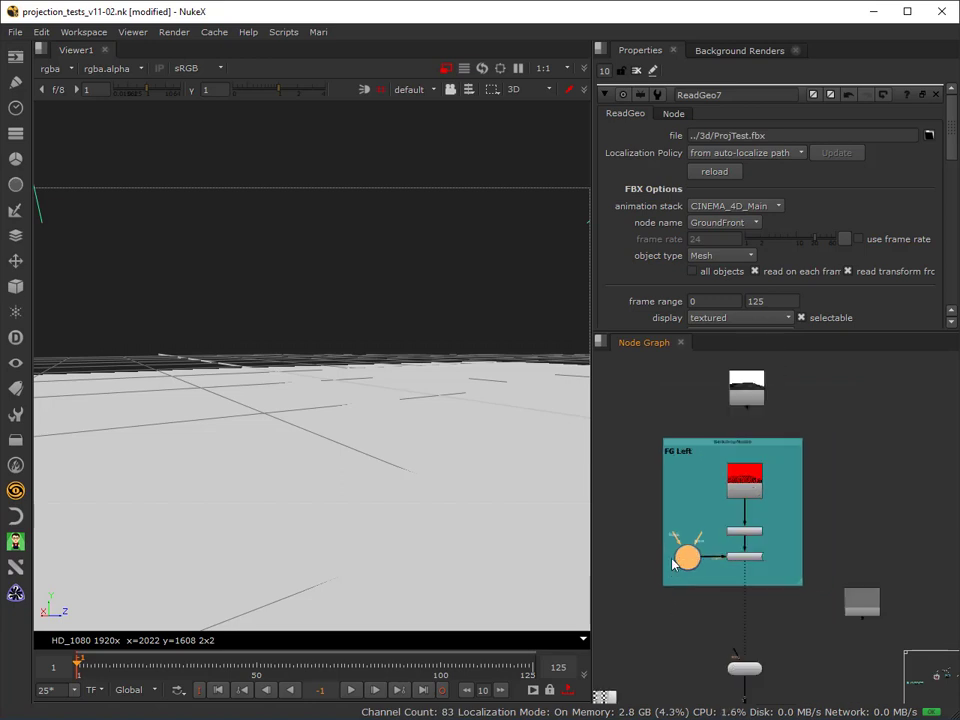
pyautogui.scroll(2, 668, 551)
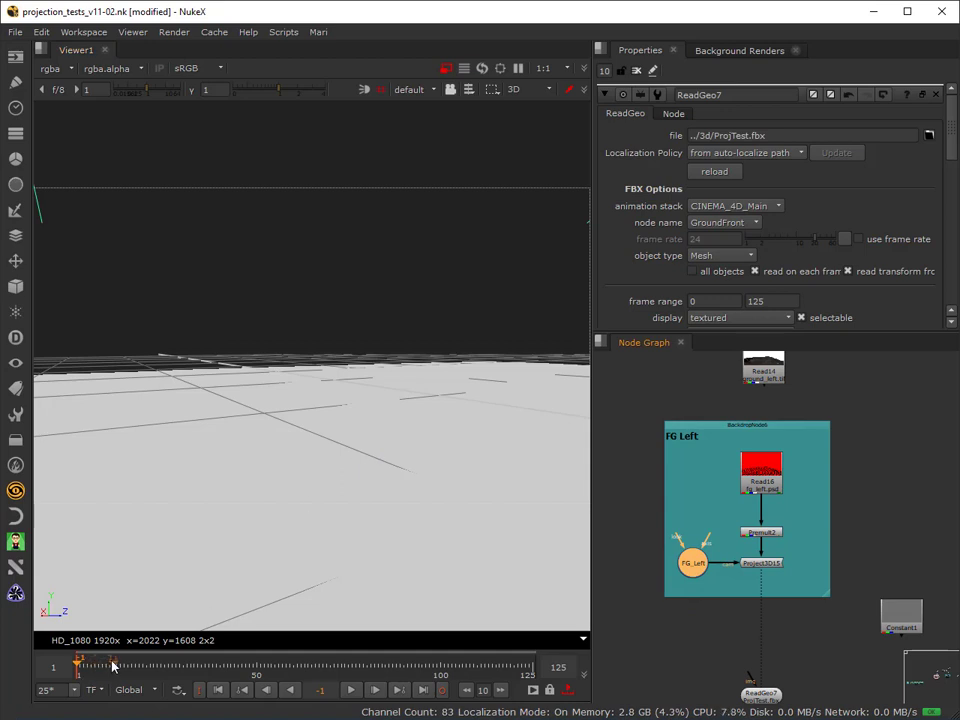
# Go to frame 10 and look through the FG_Left camera in the 3D viewer.
pyautogui.moveTo(112, 663)
pyautogui.mouseDown()
pyautogui.moveTo(204, 658)
pyautogui.moveTo(62, 687)
pyautogui.moveTo(109, 661)
pyautogui.mouseUp()
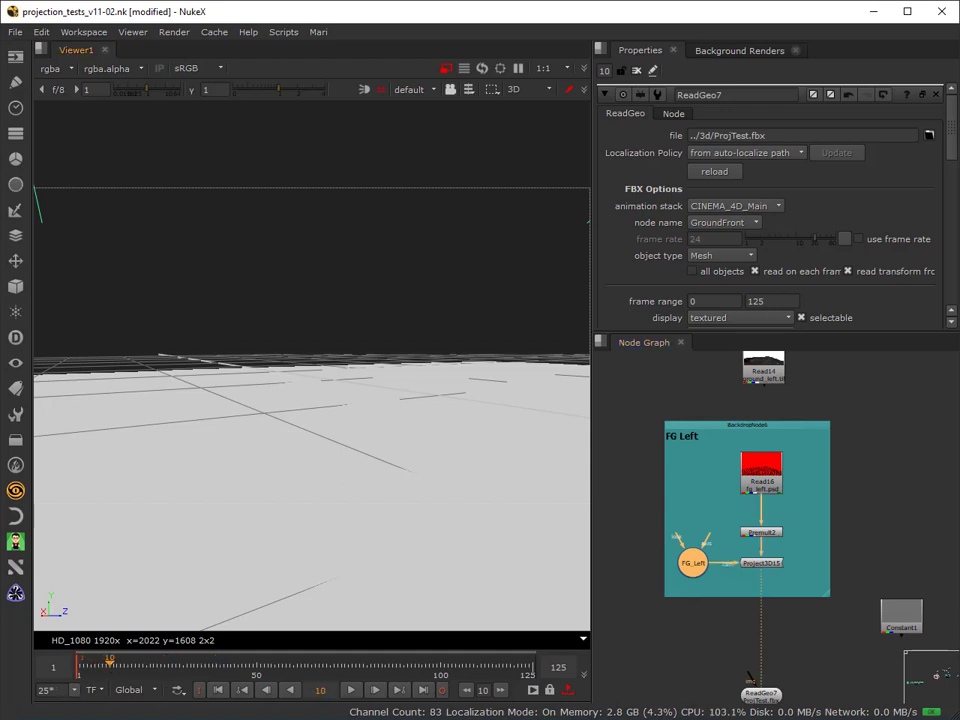
pyautogui.click(410, 89)
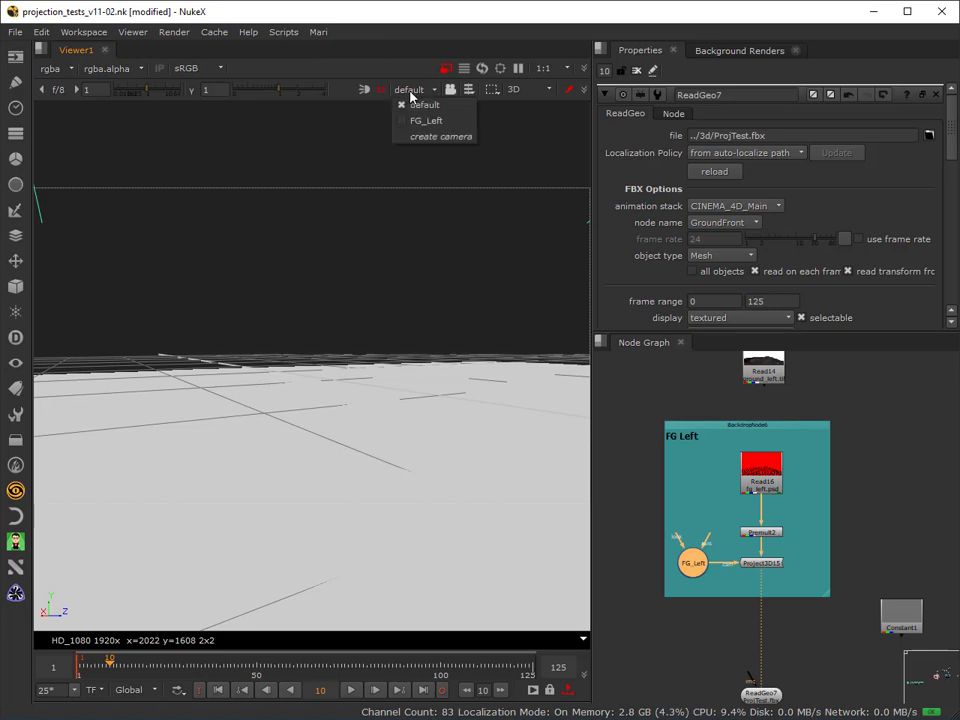
pyautogui.click(422, 120)
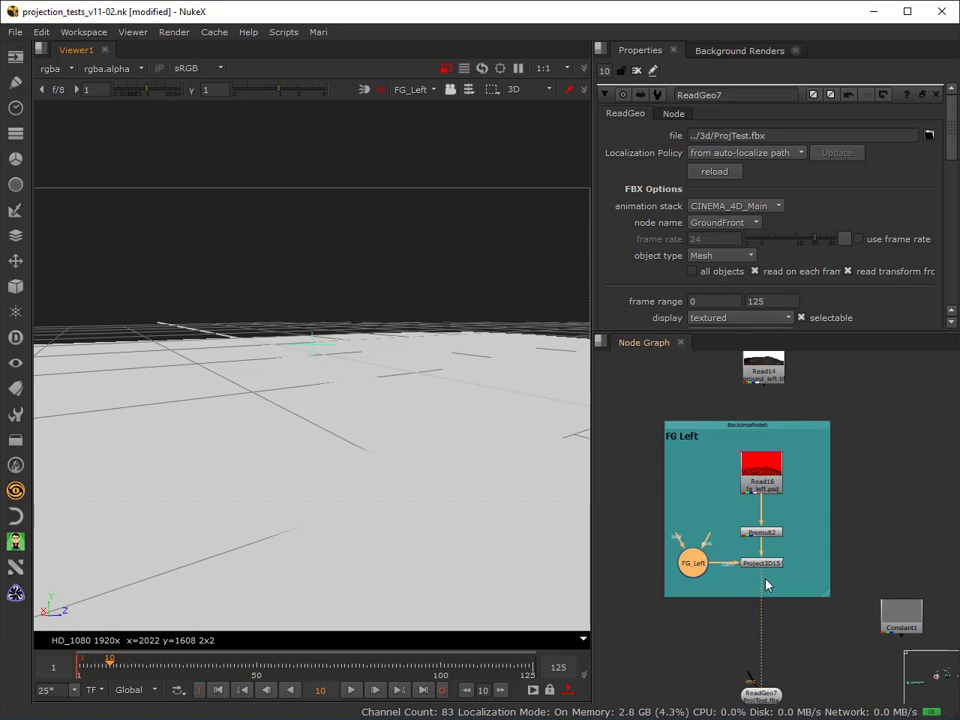
# Pick the ground mesh in the 3D view and select the FG_Left camera node.
pyautogui.scroll(-2, 757, 550)
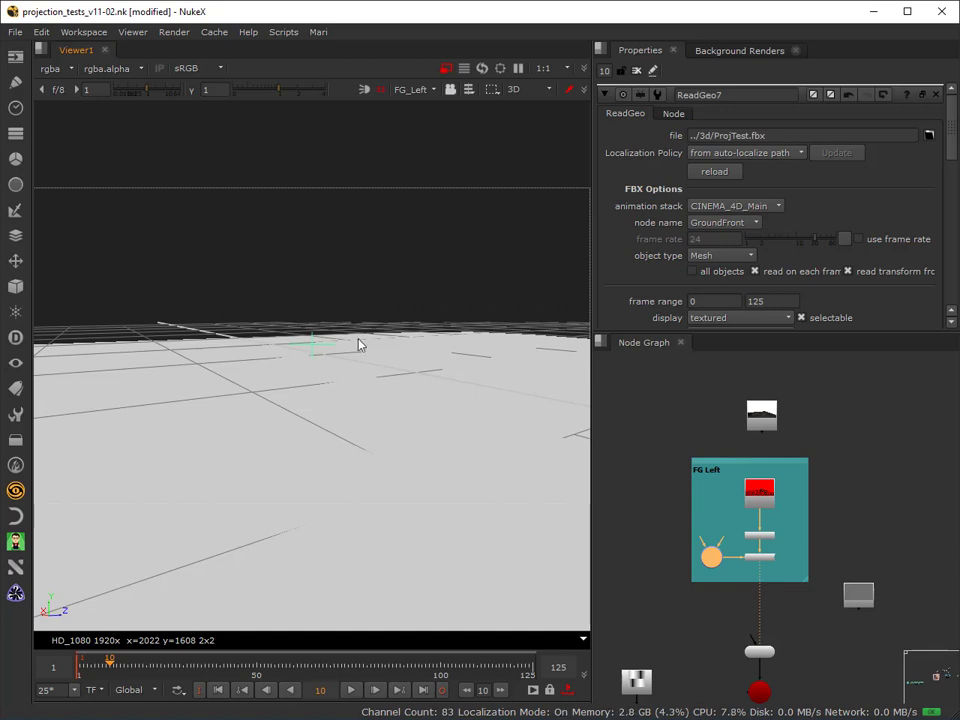
pyautogui.click(336, 537)
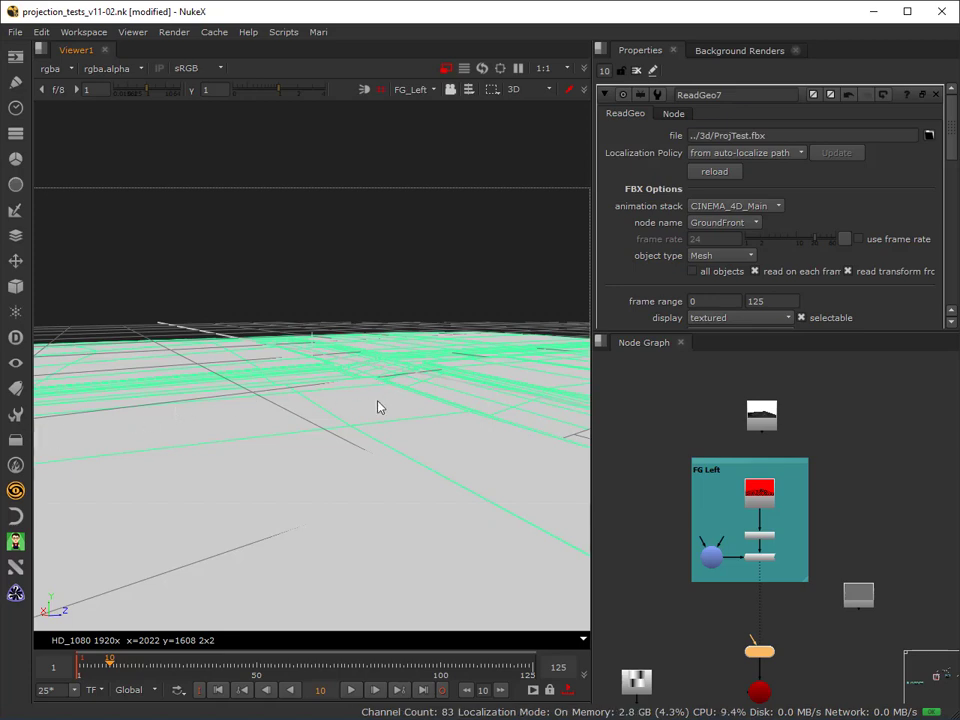
pyautogui.click(709, 558)
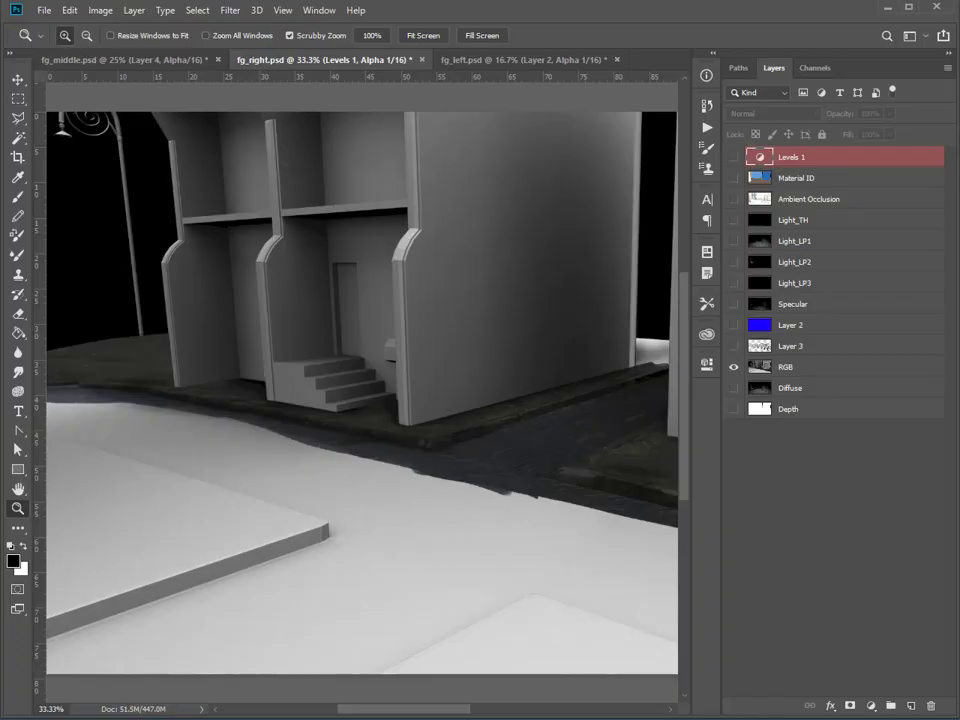
# Bring up fg_left.psd in Photoshop and hide its layers from Ambient Occlusion down to Specular.
pyautogui.click(508, 60)
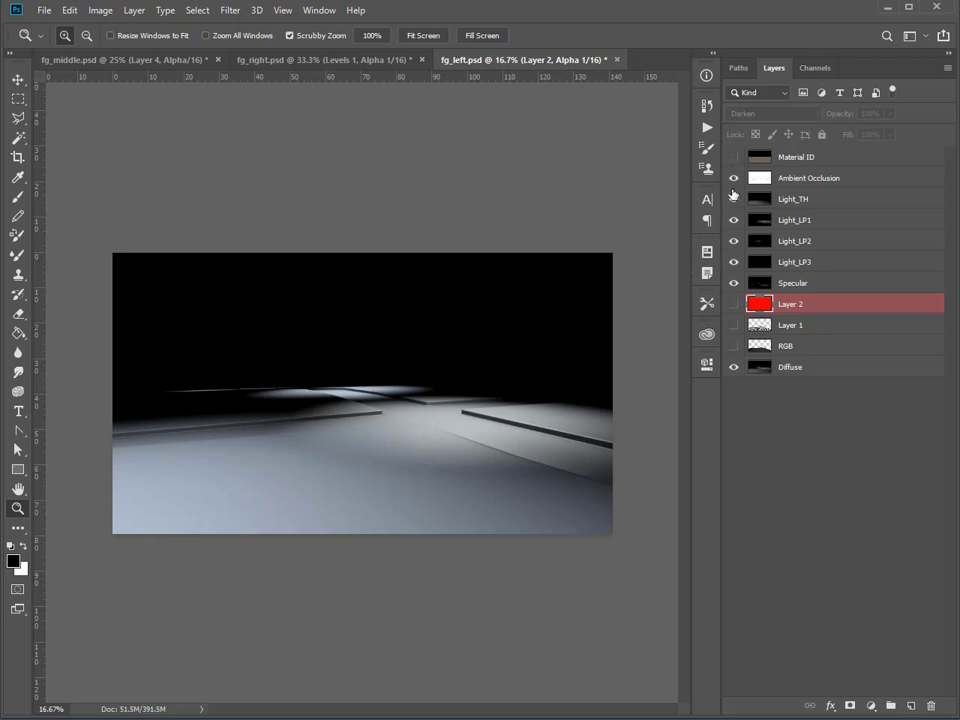
pyautogui.moveTo(733, 183); pyautogui.dragTo(731, 287)
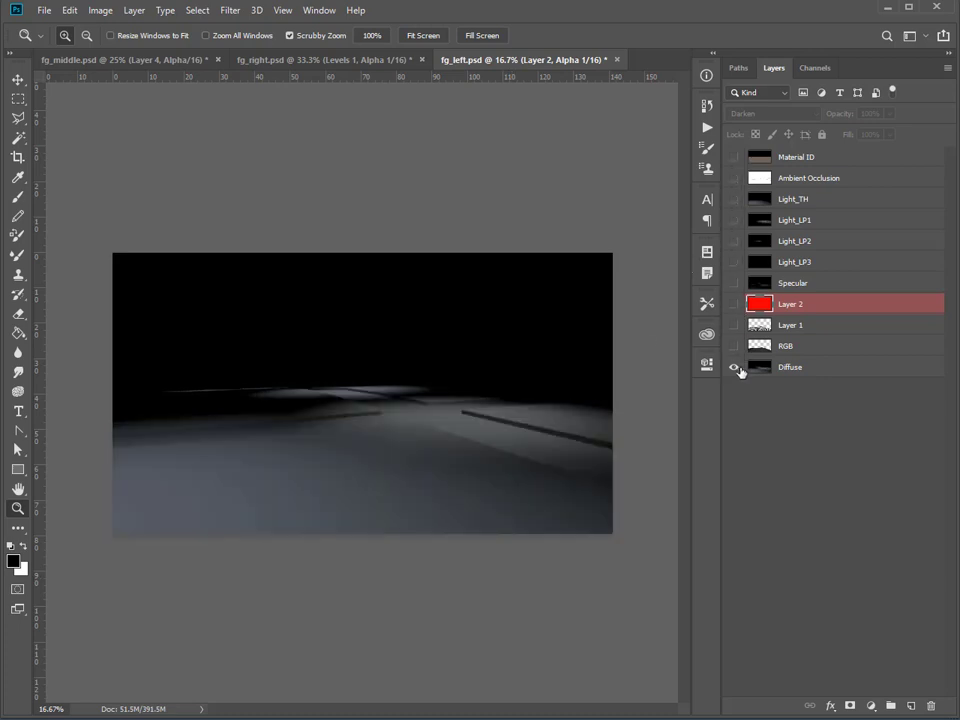
# Show the Specular layer and set its opacity to 10%.
pyautogui.click(737, 286)
pyautogui.click(762, 284)
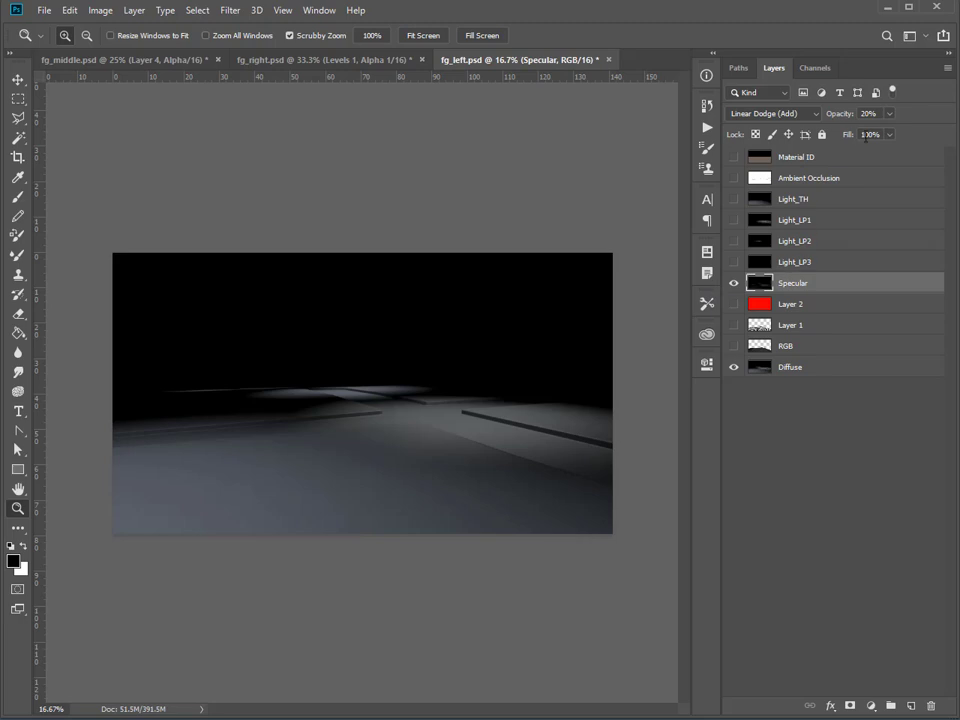
pyautogui.moveTo(893, 114); pyautogui.dragTo(884, 167)
# Show the Light_LP3, Light_LP2, Light_LP1, Light_TH and Ambient Occlusion layers, briefly previewing Material ID.
pyautogui.click(735, 260)
pyautogui.click(734, 220)
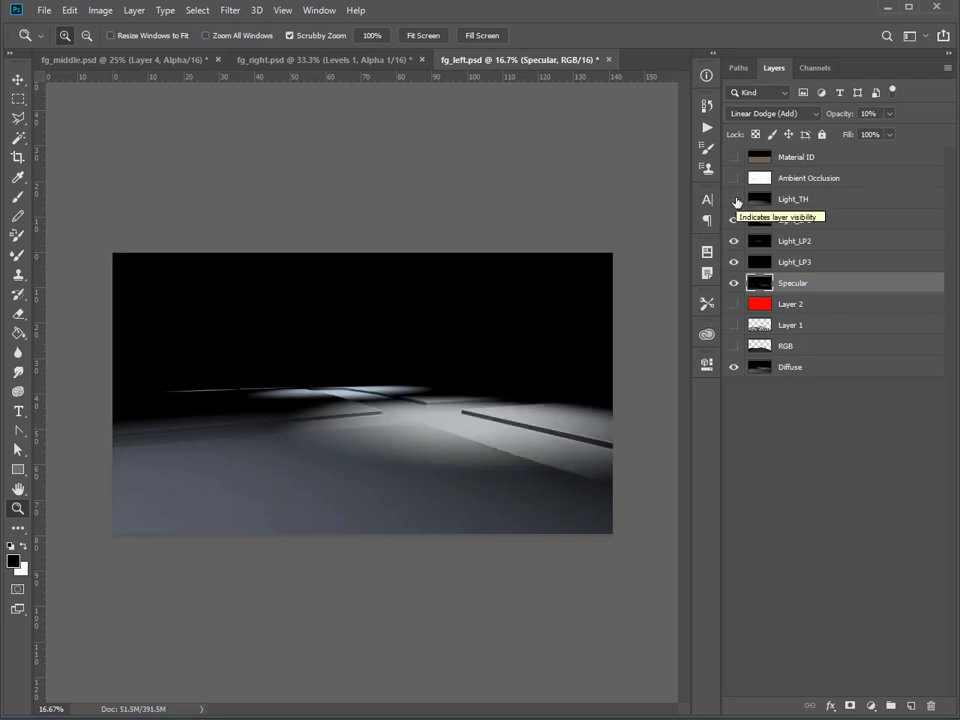
pyautogui.click(735, 200)
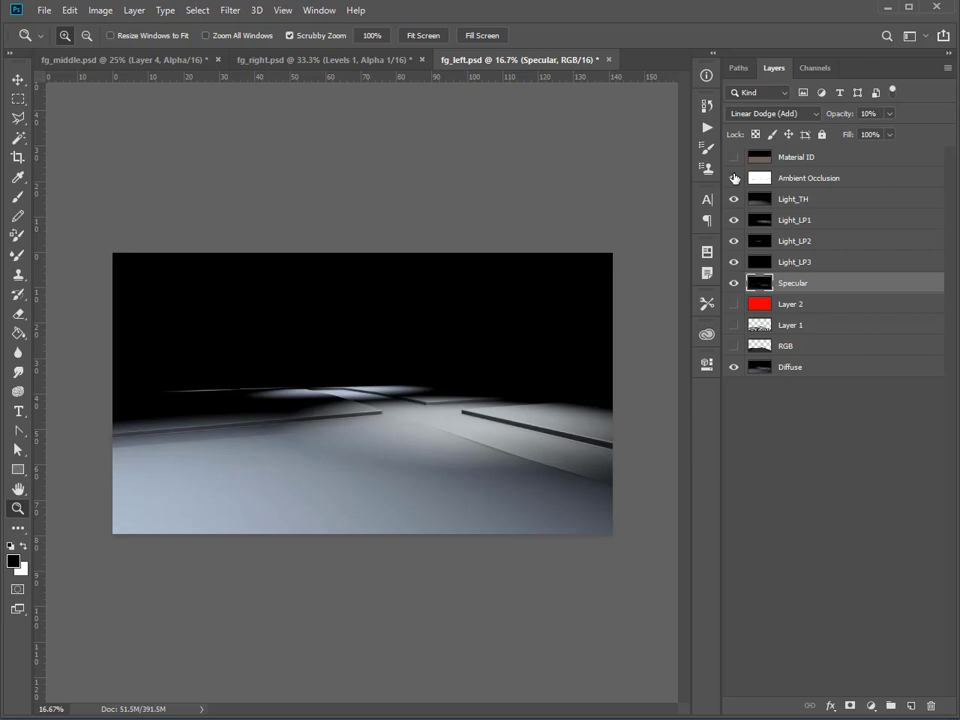
pyautogui.moveTo(734, 173); pyautogui.dragTo(734, 160)
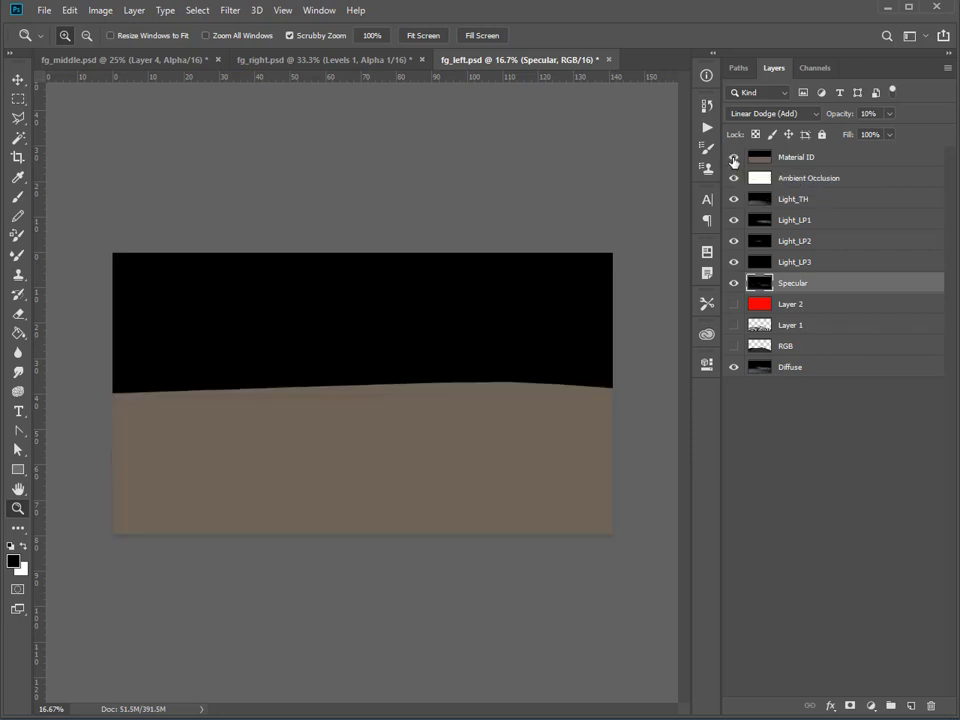
pyautogui.click(734, 158)
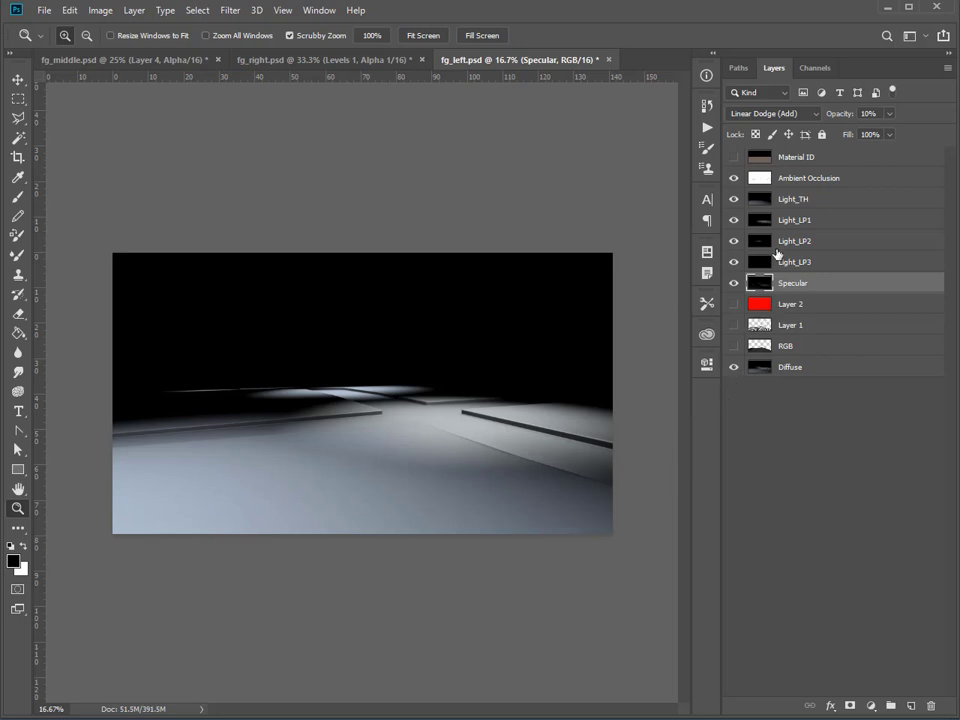
# Examine the document's Alpha 1 channel as an overlay and on its own, and hide it again.
pyautogui.click(810, 69)
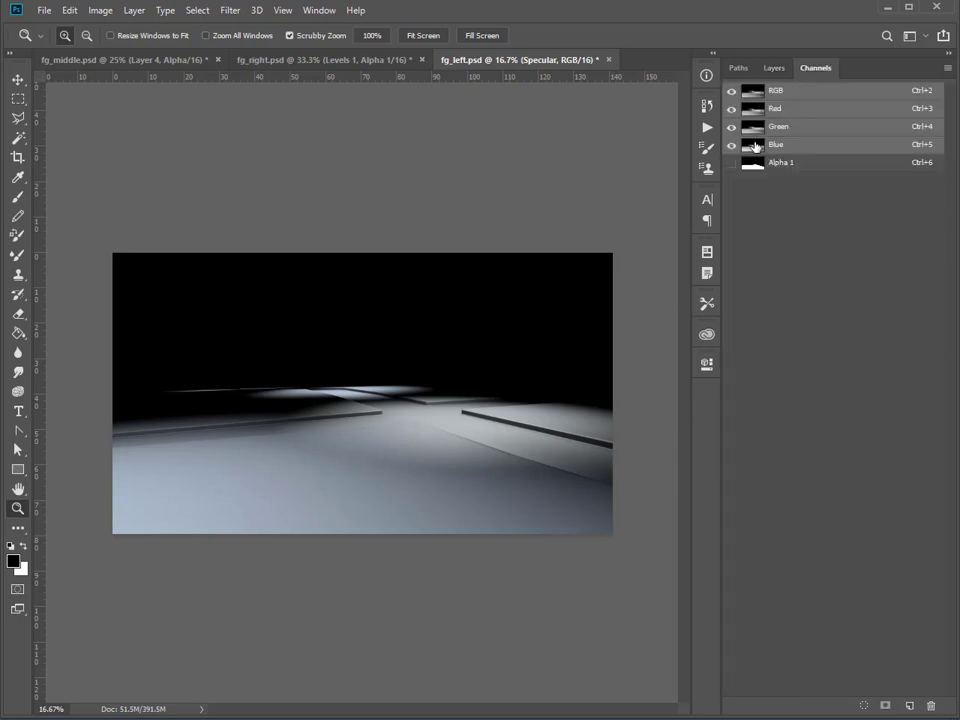
pyautogui.click(732, 163)
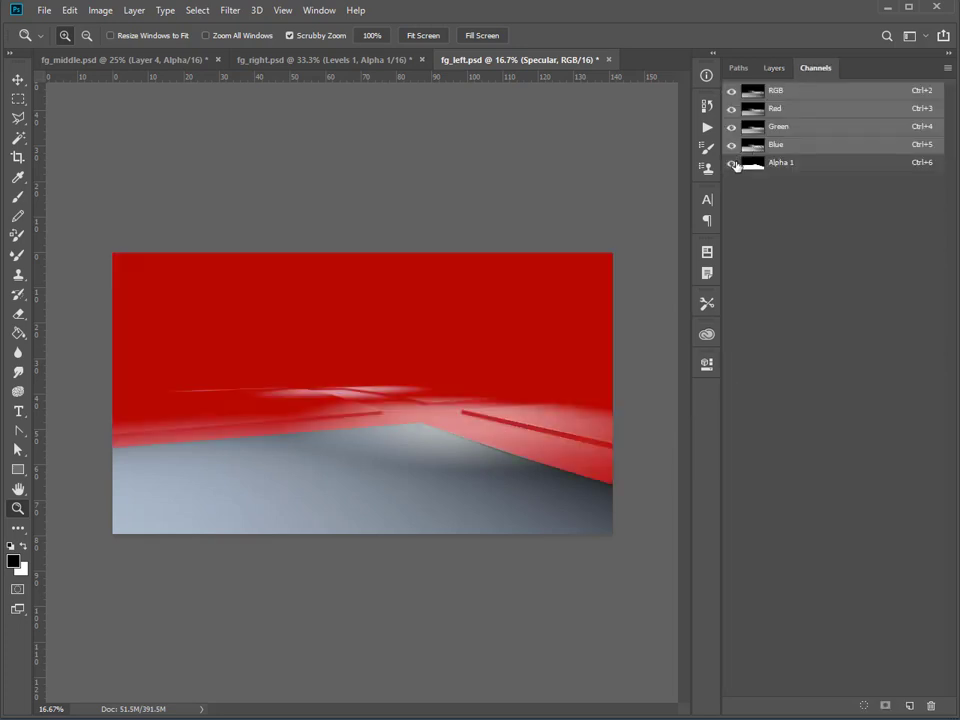
pyautogui.click(731, 90)
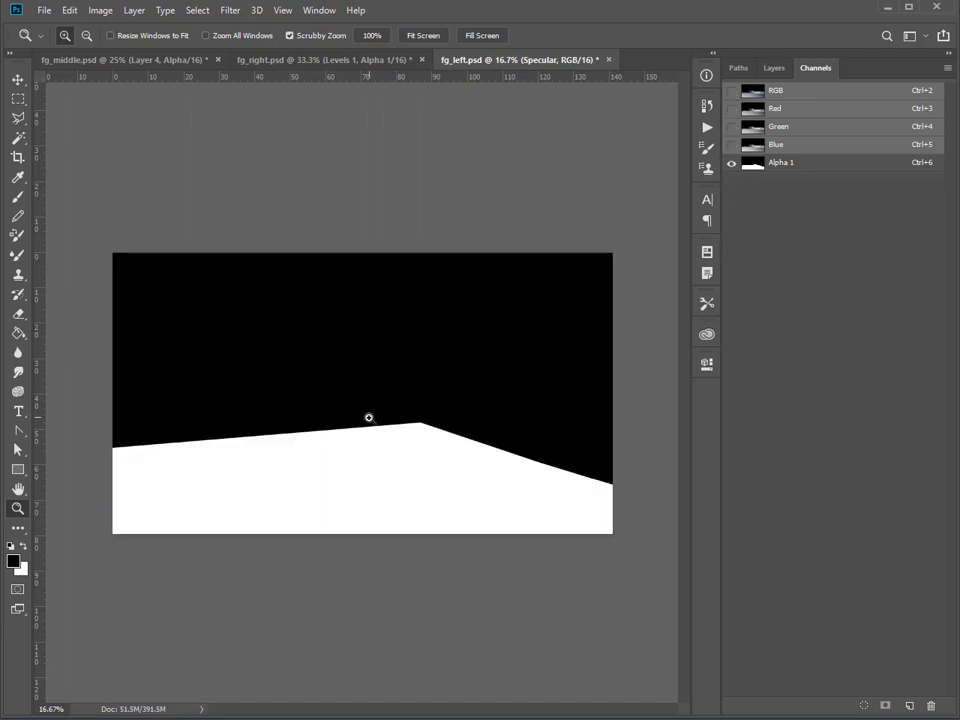
pyautogui.click(732, 91)
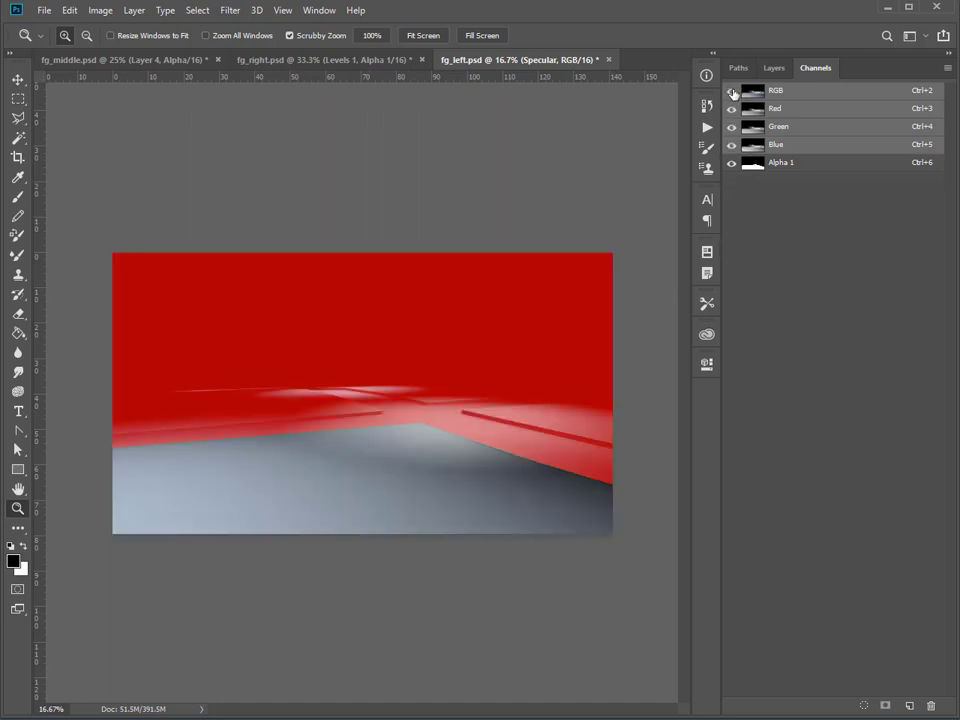
pyautogui.click(773, 69)
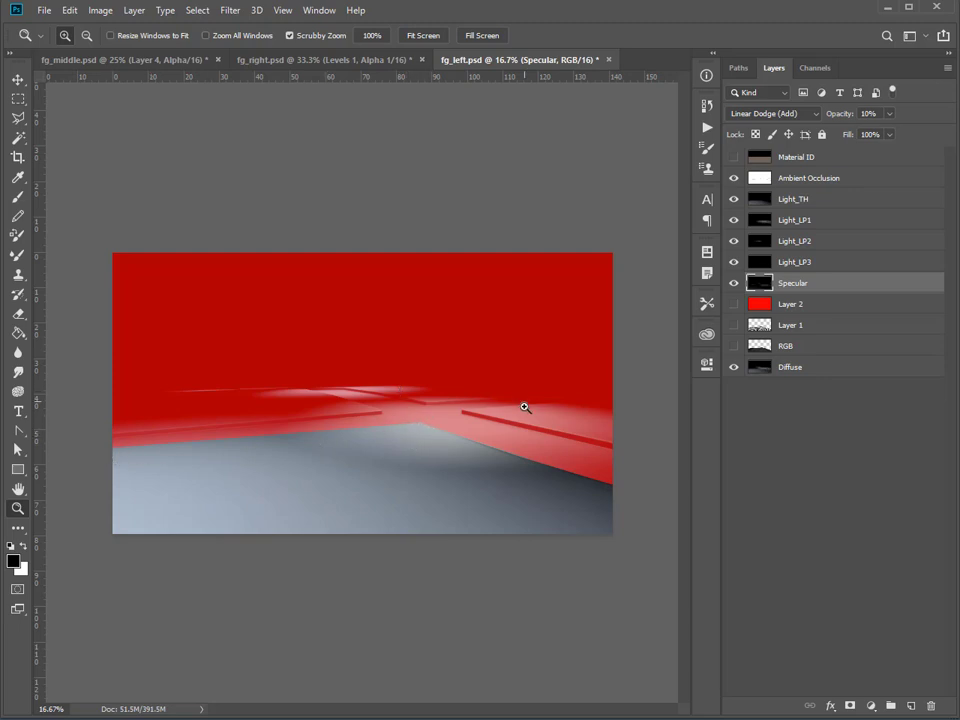
pyautogui.click(811, 70)
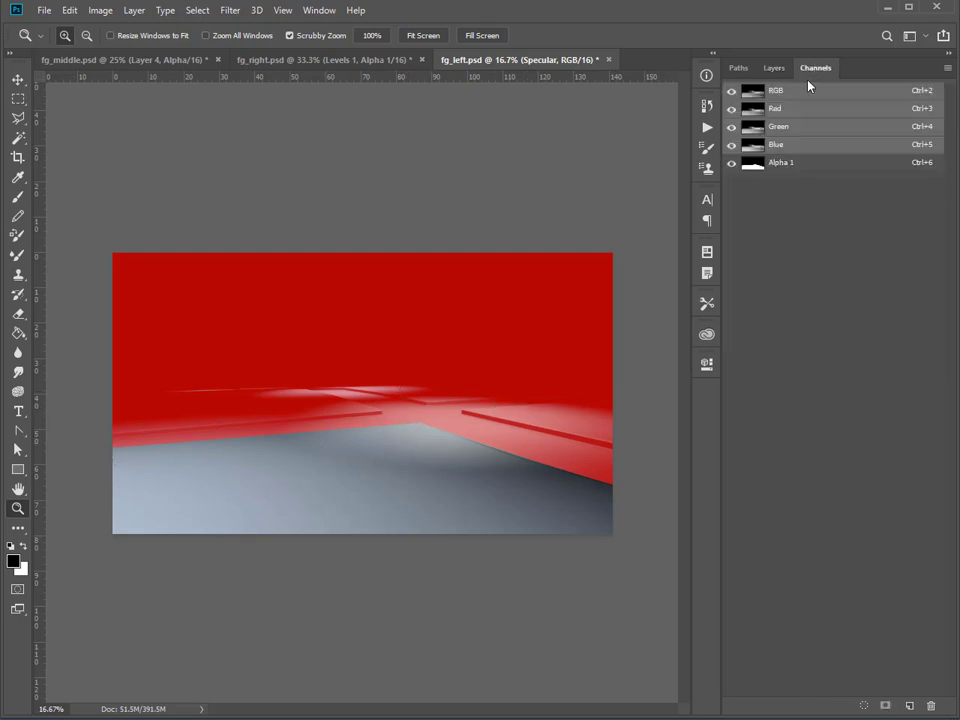
pyautogui.click(732, 163)
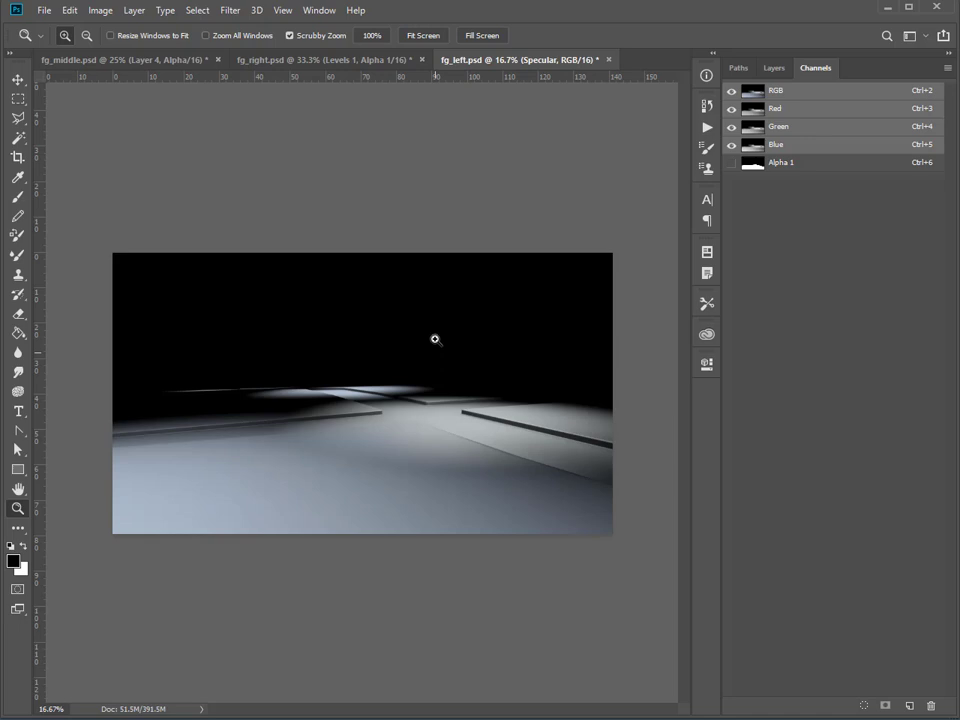
# Show the checkerboard Layer 1 beneath the render passes in fg_left.psd.
pyautogui.click(774, 68)
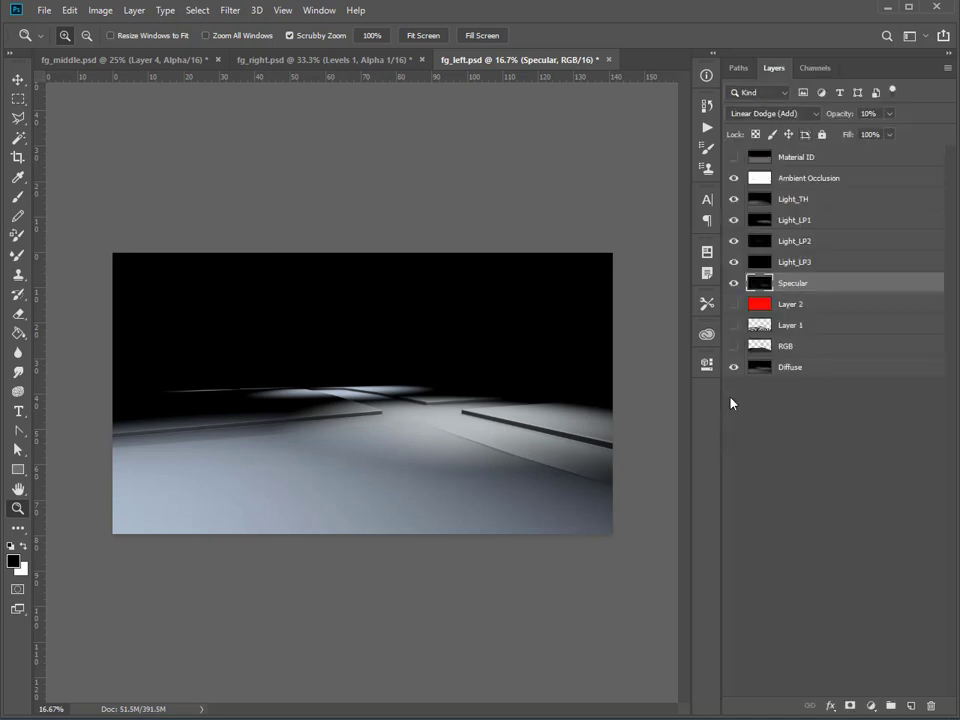
pyautogui.click(734, 326)
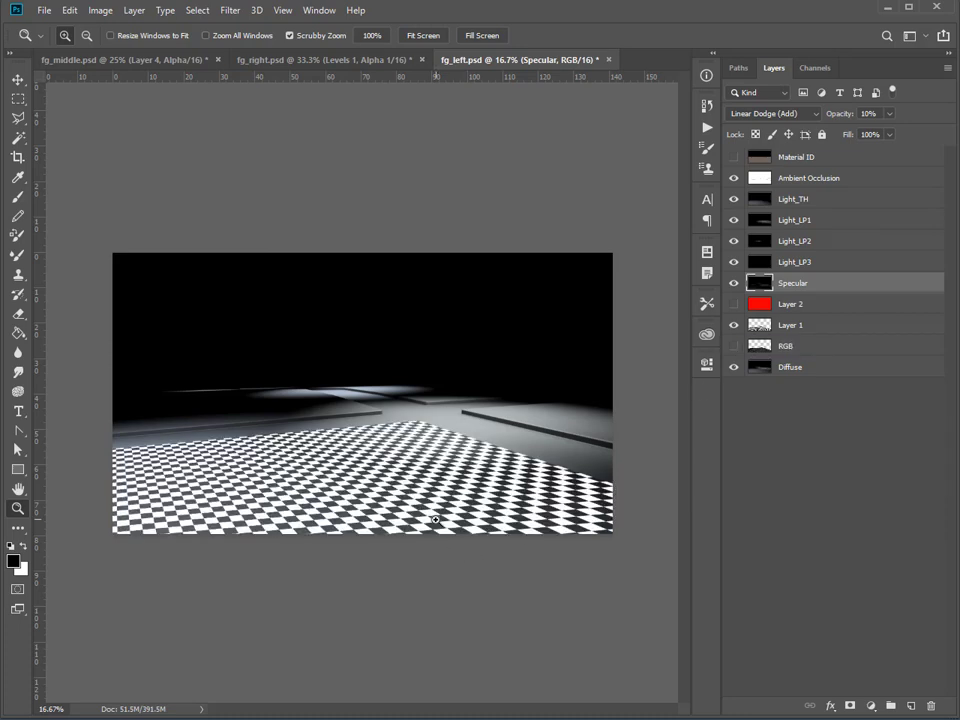
# Switch back to the projection_tests_v11-02.nk window in NukeX and dismiss the open command dialog.
pyautogui.moveTo(337, 718)
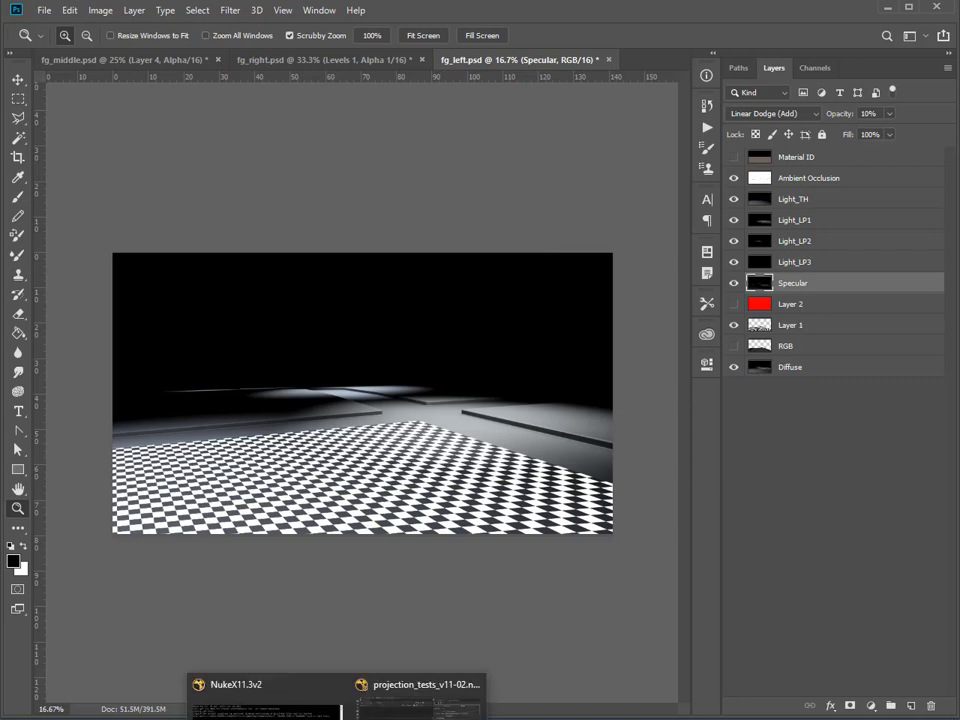
pyautogui.click(420, 700)
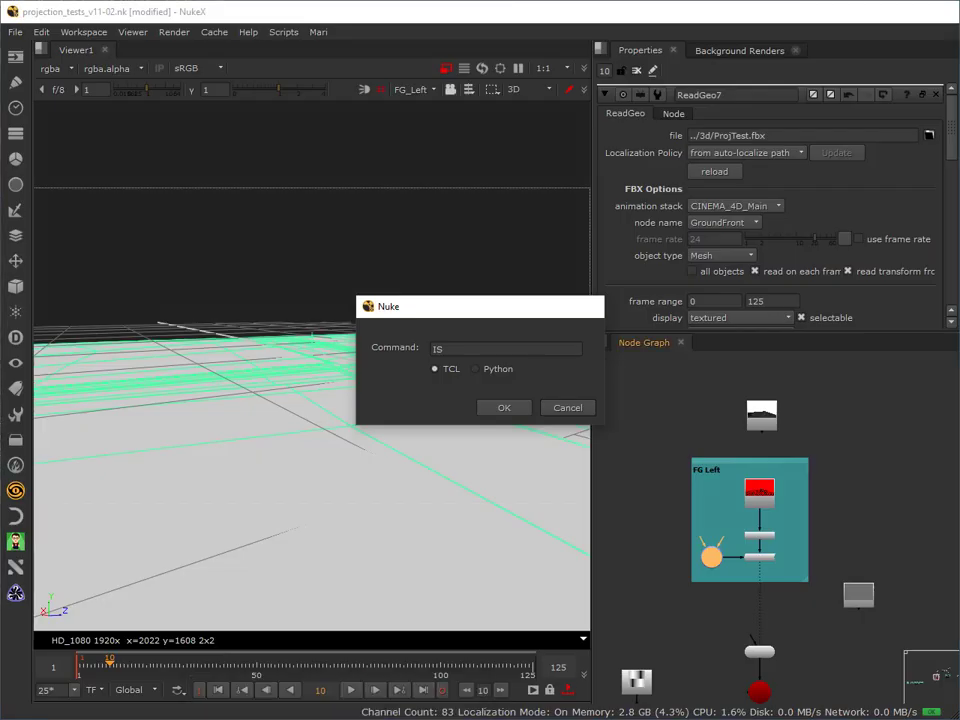
pyautogui.press('Escape')
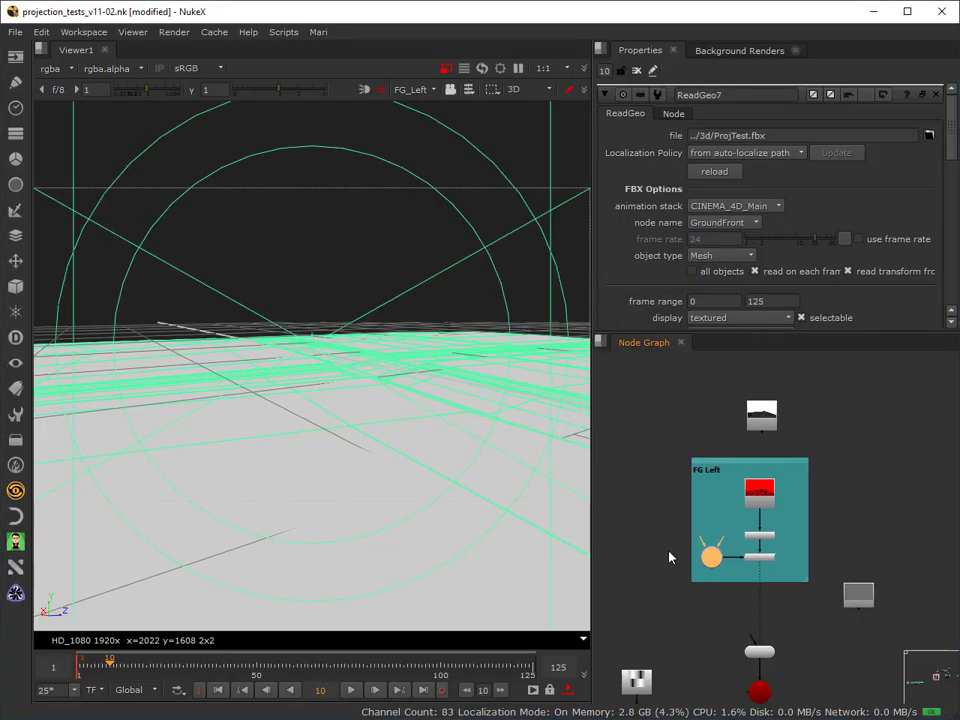
# Examine the CheckerBoard10 node and the connected Write1 node for checkerboard.jpg, and look through the available image nodes.
pyautogui.scroll(-3, 668, 553)
pyautogui.moveTo(681, 612); pyautogui.dragTo(748, 474, button='middle')
pyautogui.scroll(4, 748, 474)
pyautogui.moveTo(733, 546); pyautogui.dragTo(748, 476, button='middle')
pyautogui.scroll(2, 748, 476)
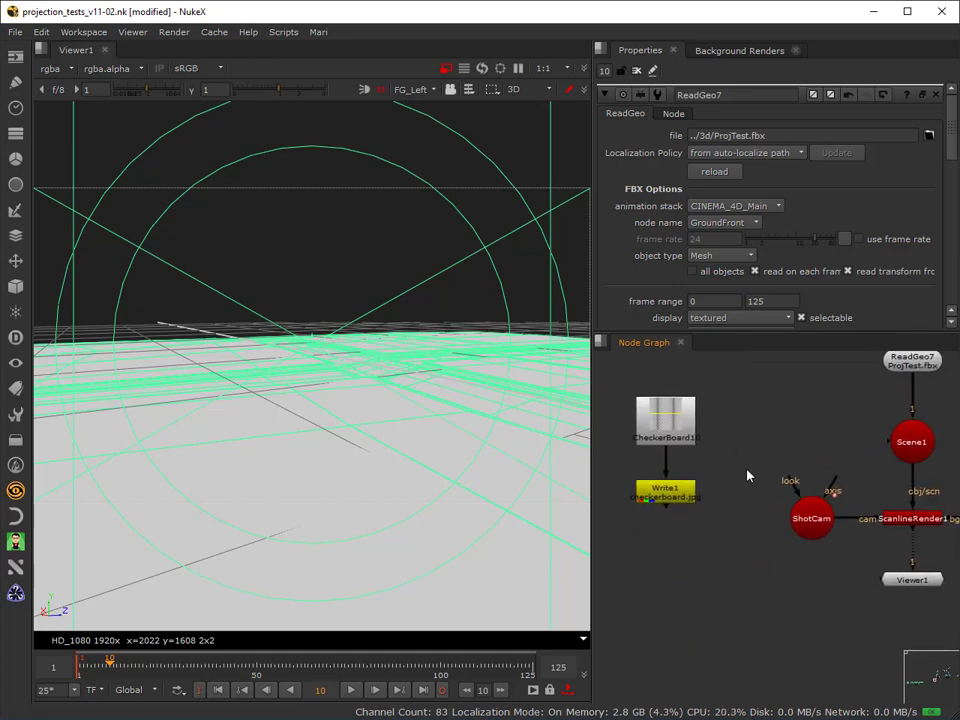
pyautogui.scroll(2, 685, 473)
pyautogui.click(687, 381)
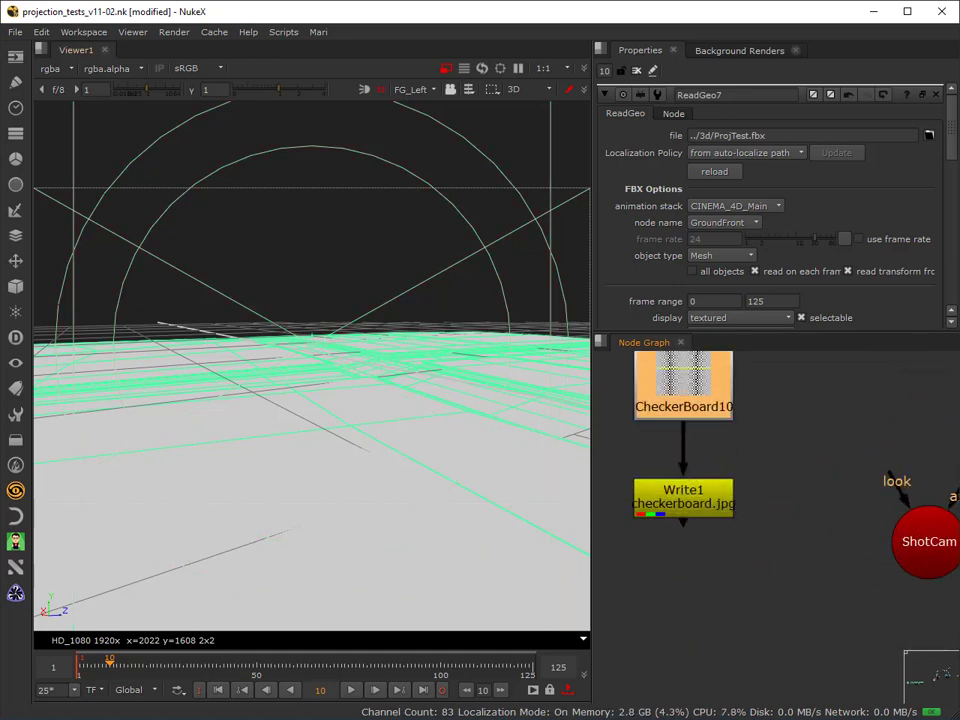
pyautogui.click(15, 57)
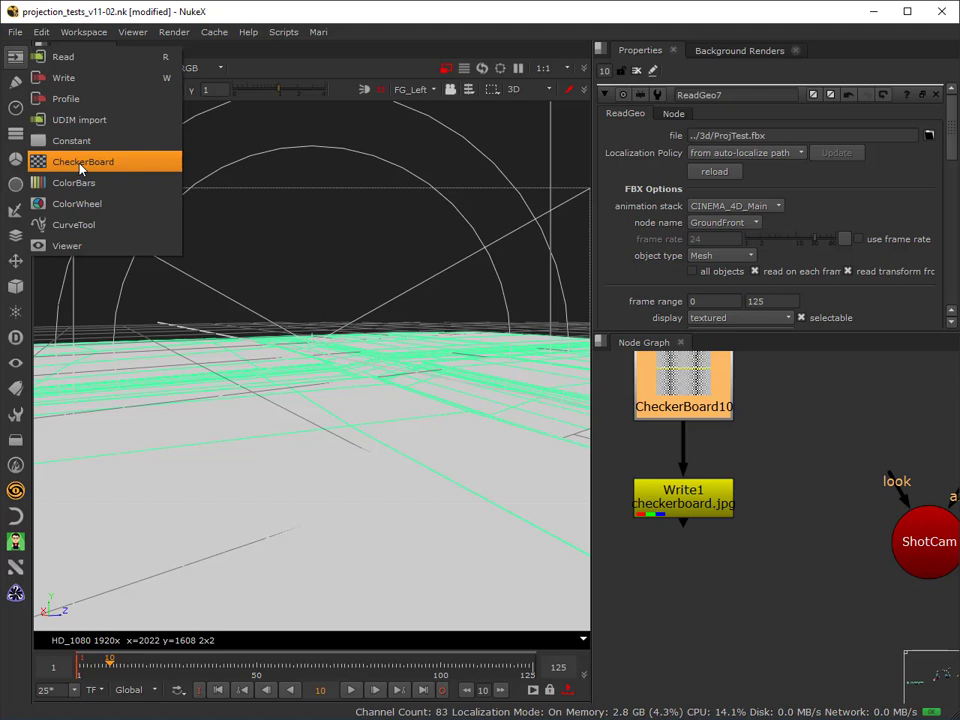
pyautogui.click(262, 6)
pyautogui.click(669, 503)
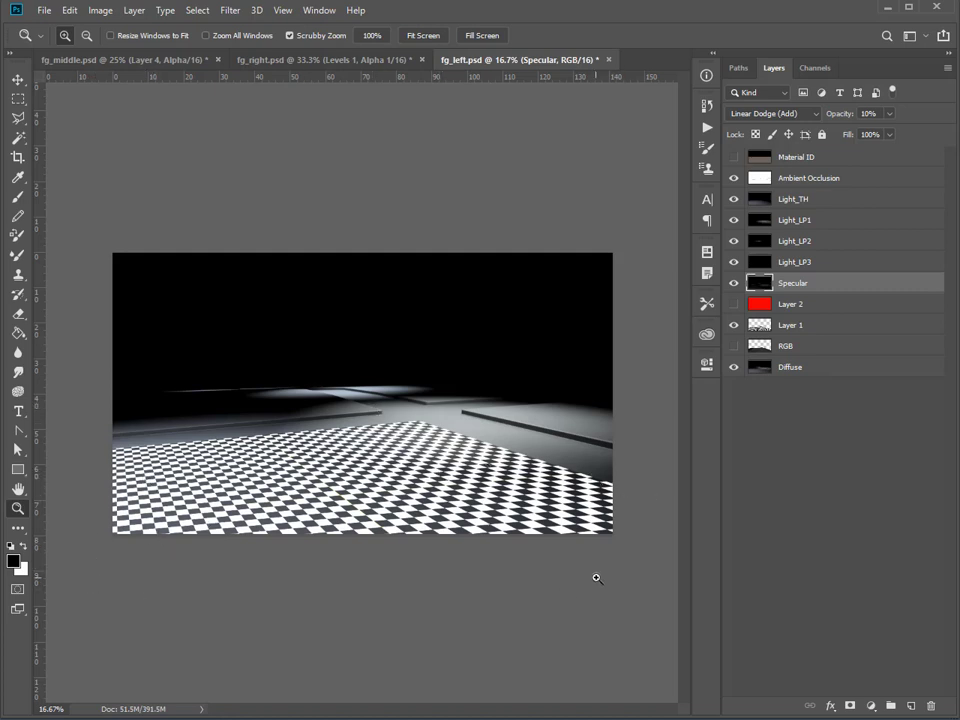
# In Photoshop, show the red Layer 2 in Multiply mode over the checkerboard and hide the Diffuse, Specular, light and Ambient Occlusion layers.
pyautogui.click(733, 304)
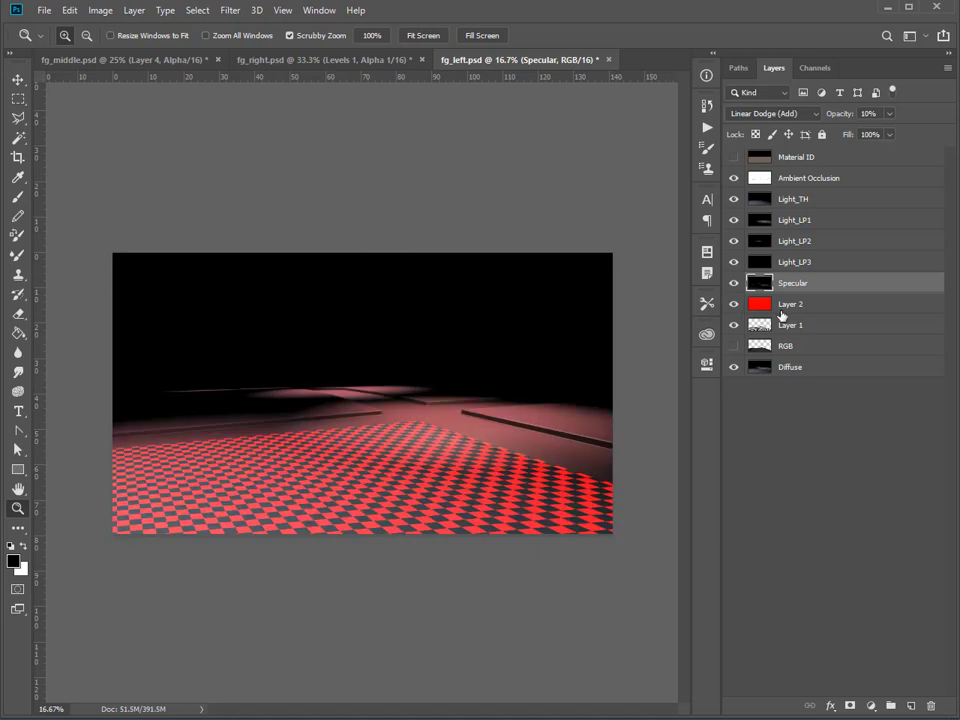
pyautogui.click(765, 306)
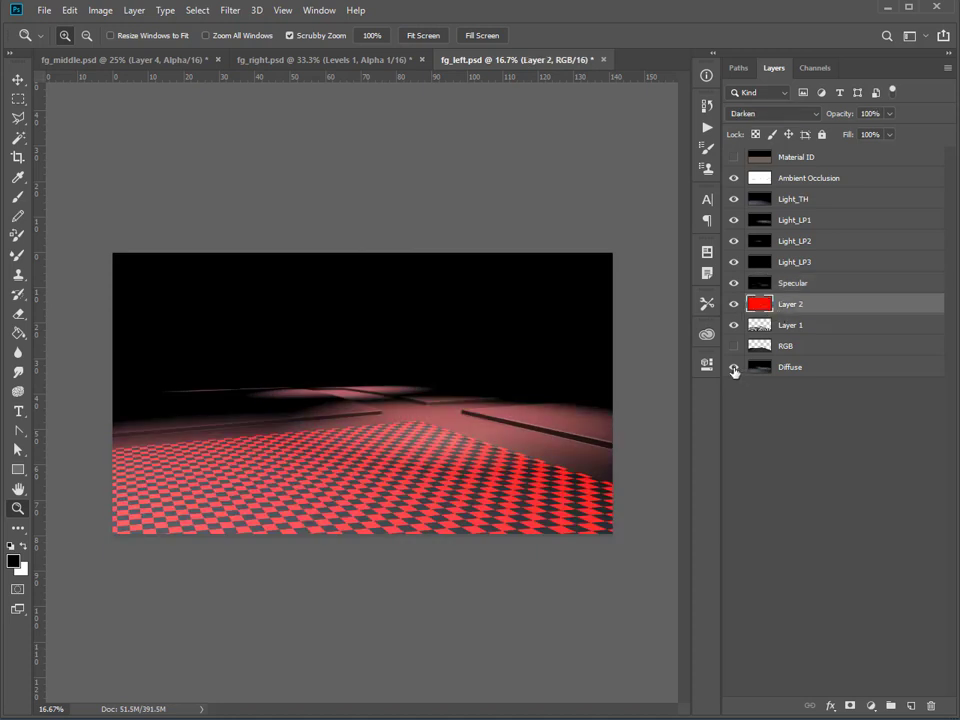
pyautogui.click(734, 370)
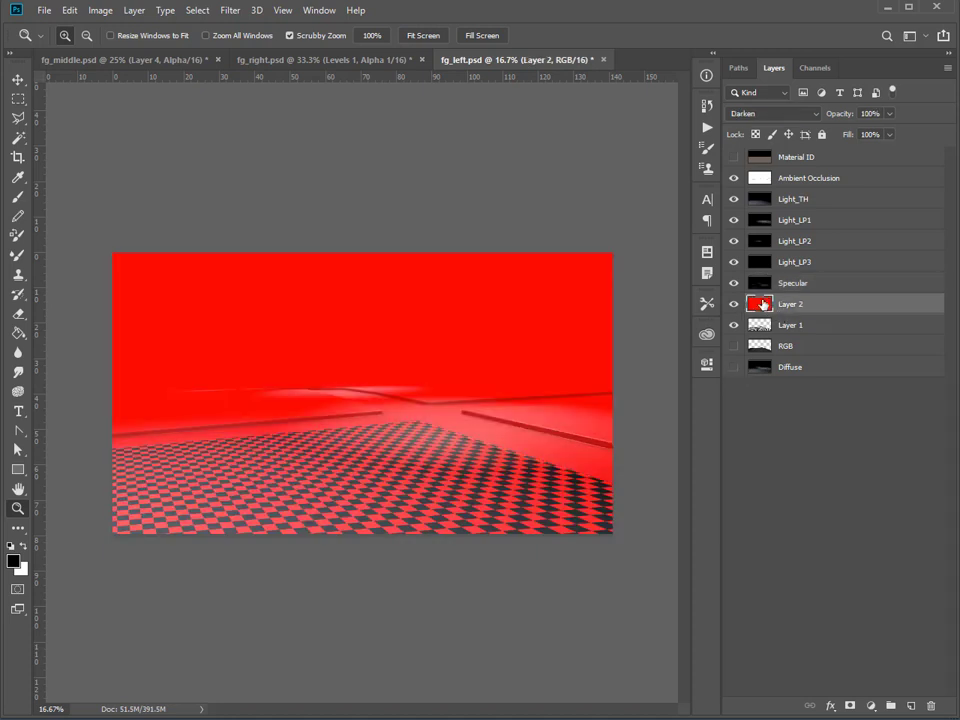
pyautogui.click(756, 117)
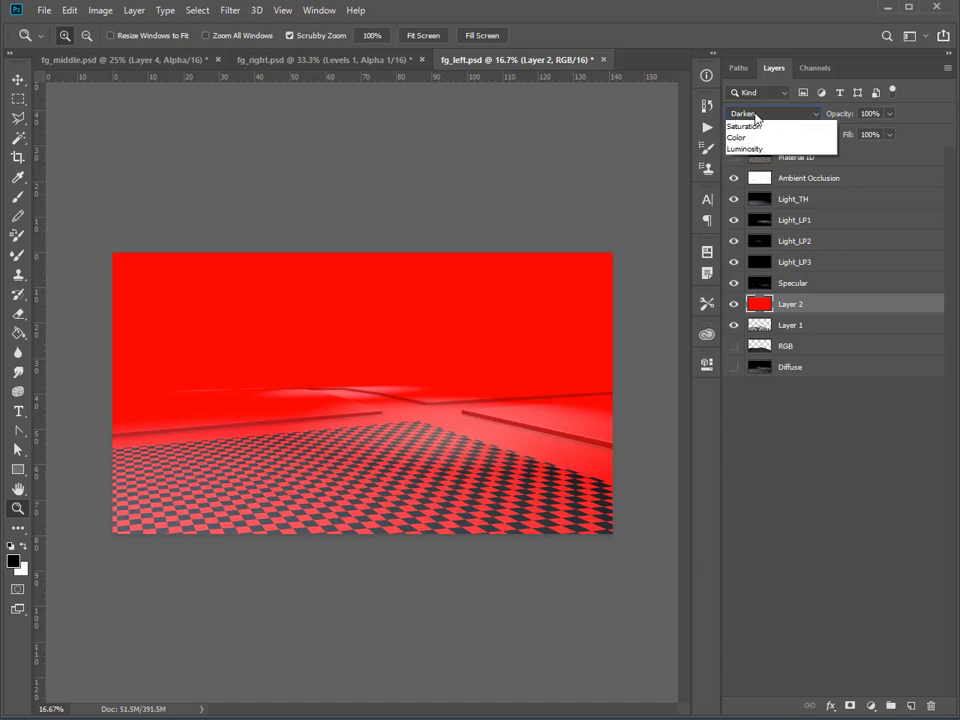
pyautogui.click(776, 170)
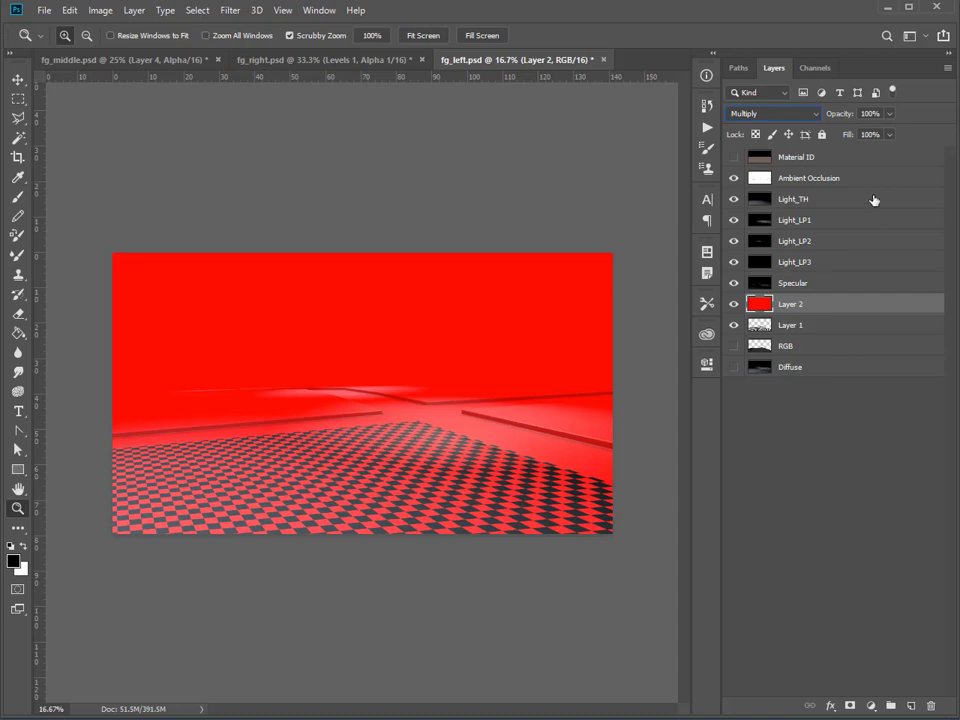
pyautogui.click(734, 182)
pyautogui.moveTo(734, 199); pyautogui.dragTo(734, 290)
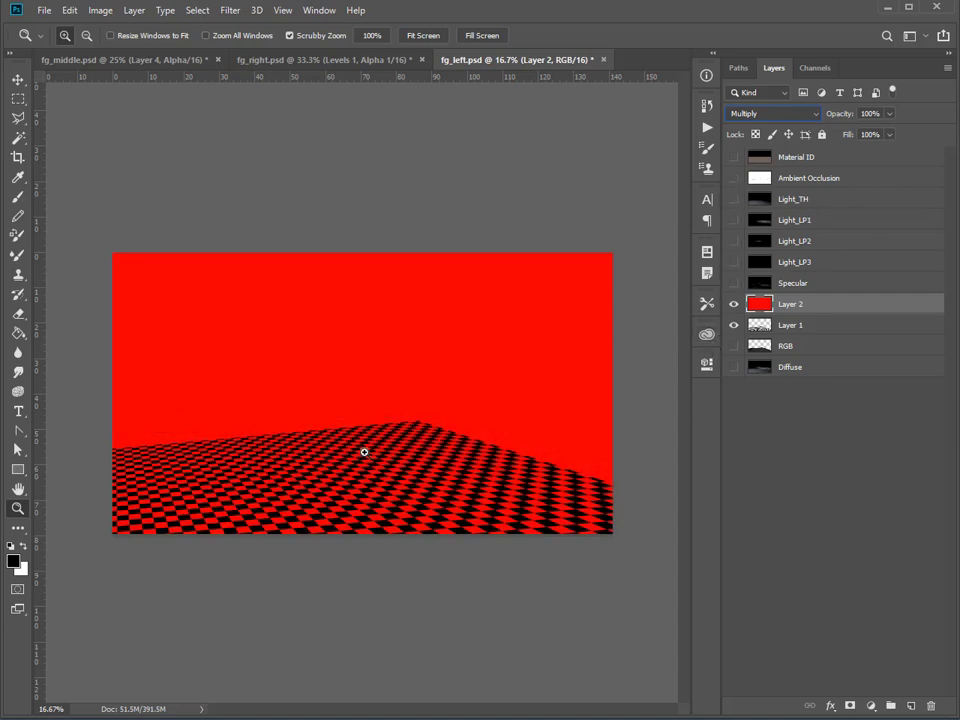
# Examine the Alpha 1 channel on its own, restore the RGB composite without it, and swap the foreground and background colours.
pyautogui.click(818, 71)
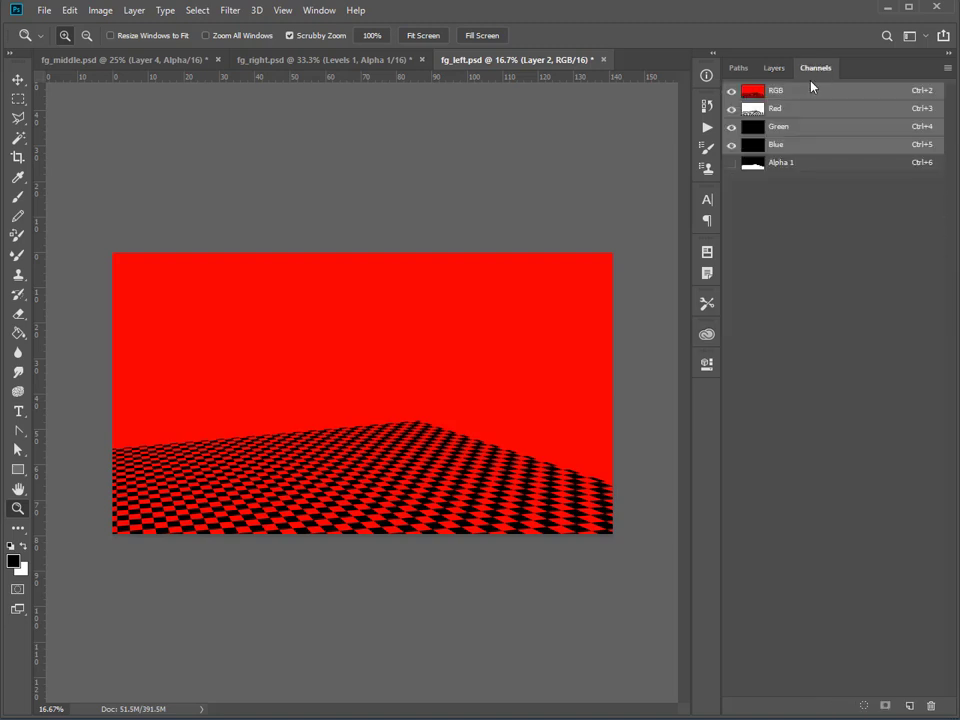
pyautogui.click(741, 164)
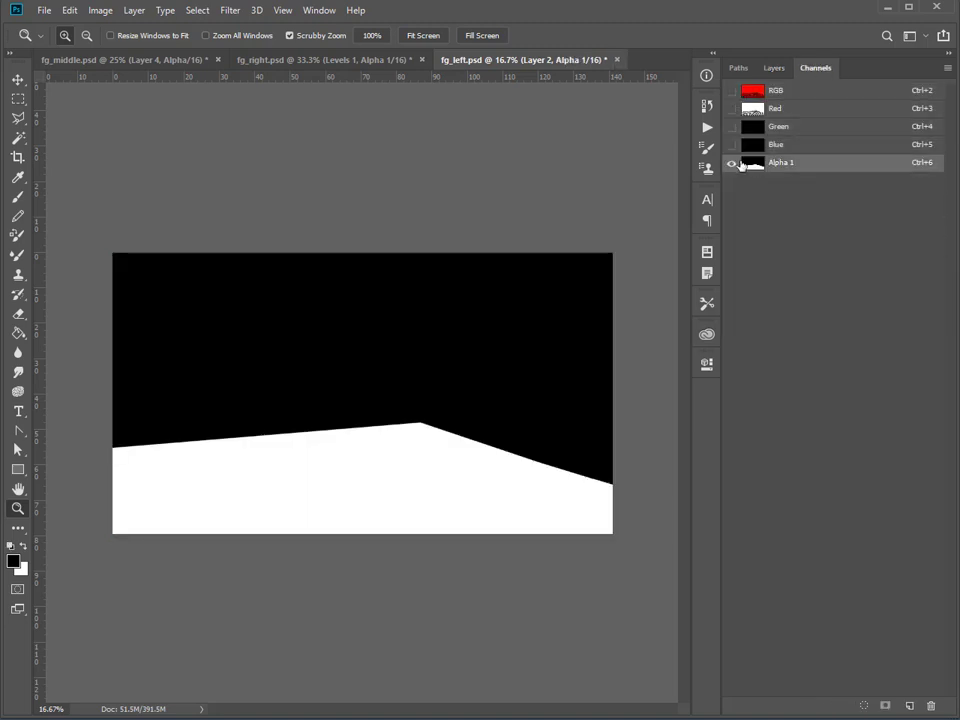
pyautogui.click(731, 90)
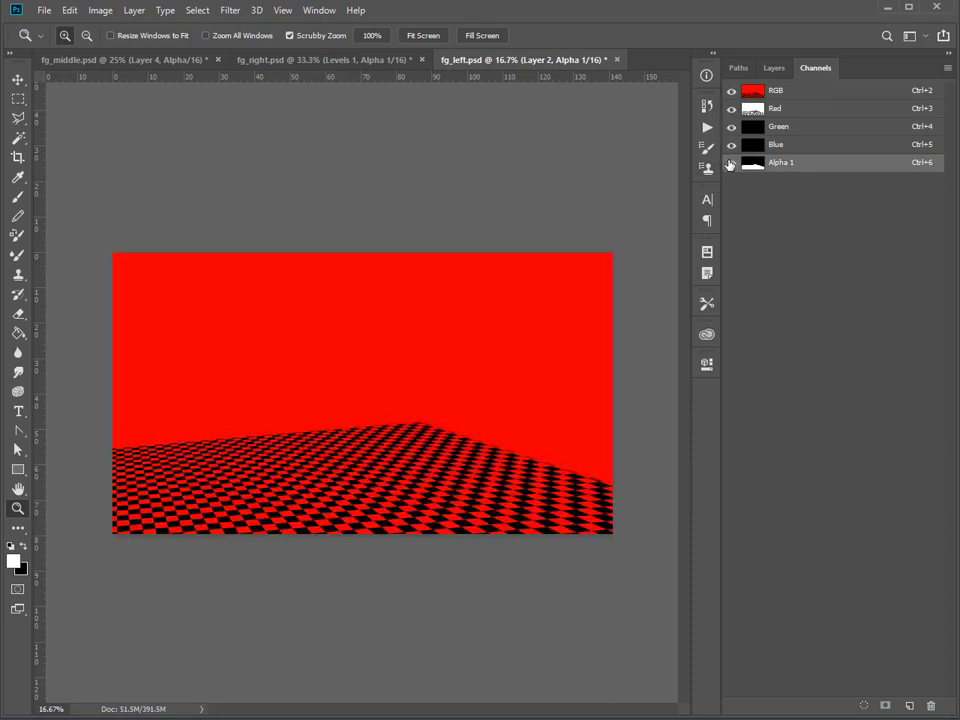
pyautogui.press('x')
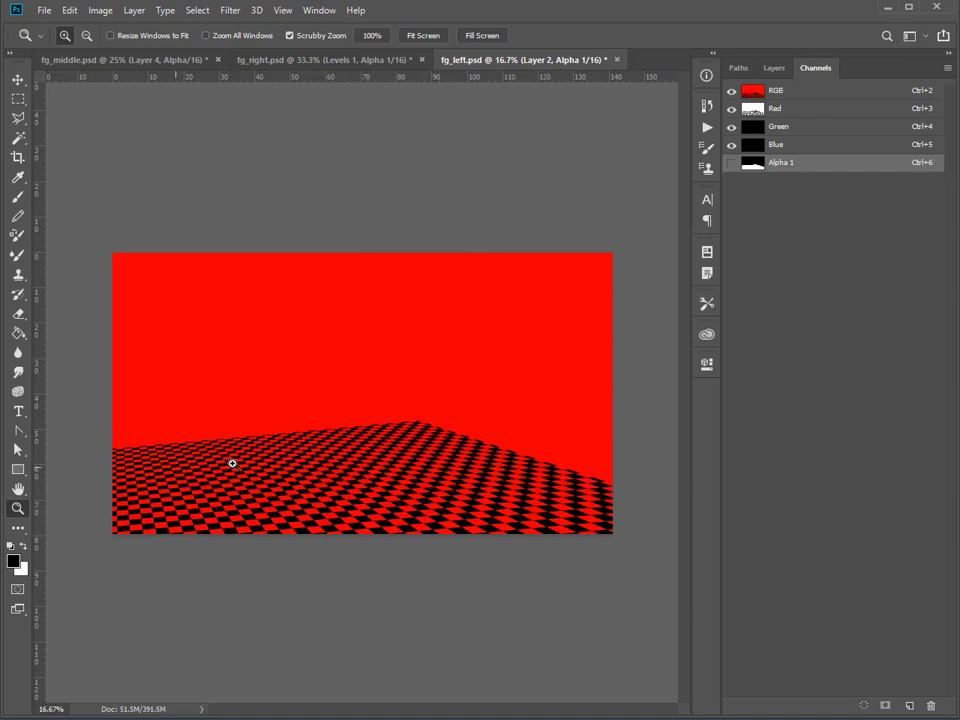
# Hide Layer 2 and the checkerboard Layer 1, and show the Diffuse and RGB layers instead.
pyautogui.click(774, 68)
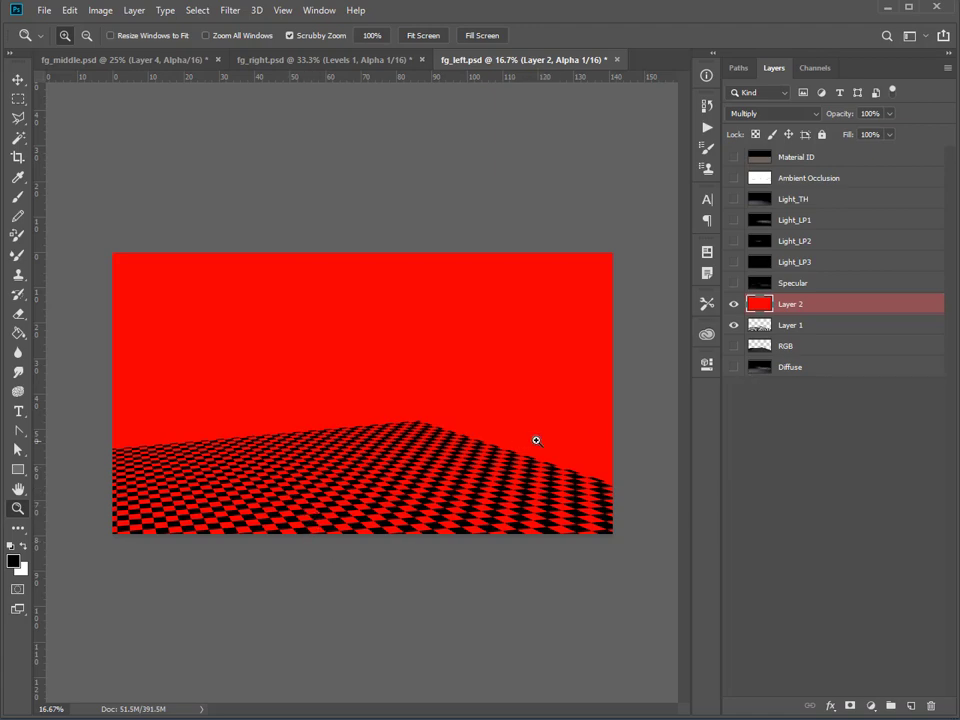
pyautogui.click(735, 306)
pyautogui.click(735, 326)
pyautogui.click(737, 367)
pyautogui.click(735, 348)
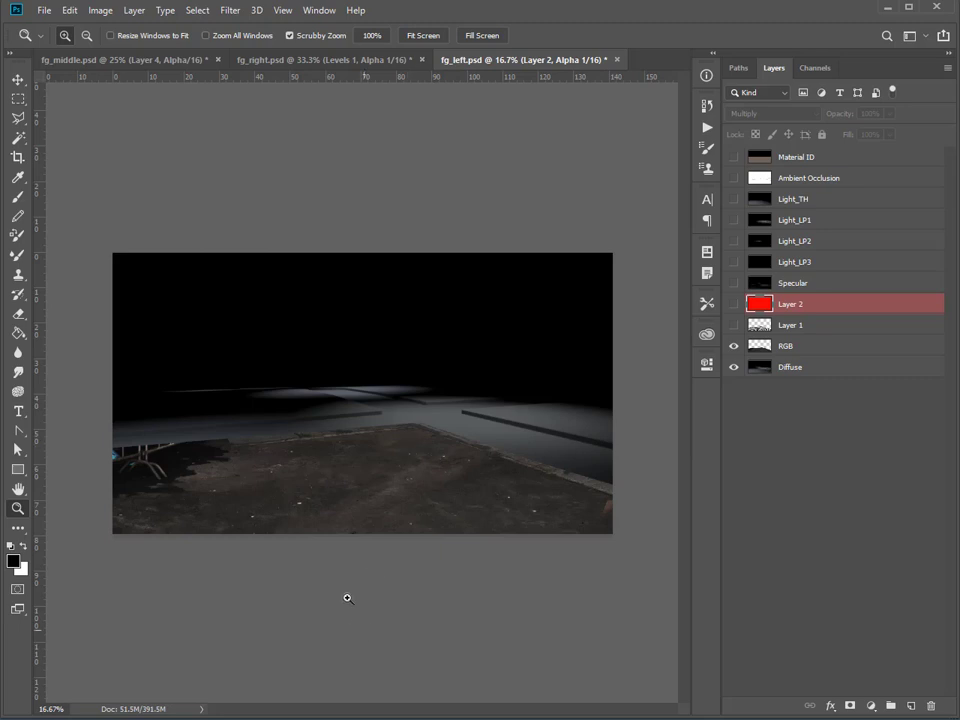
# Examine the painted ground texture close up, from its kerb edge across to the barrier at the image's left border.
pyautogui.click(524, 464)
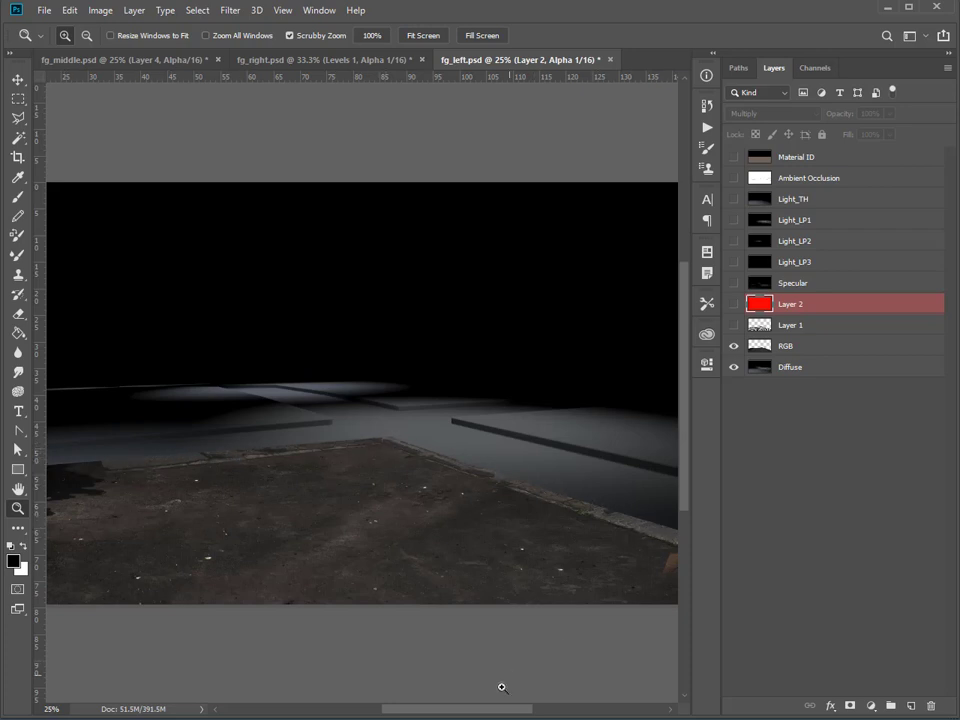
pyautogui.moveTo(477, 712); pyautogui.dragTo(491, 713)
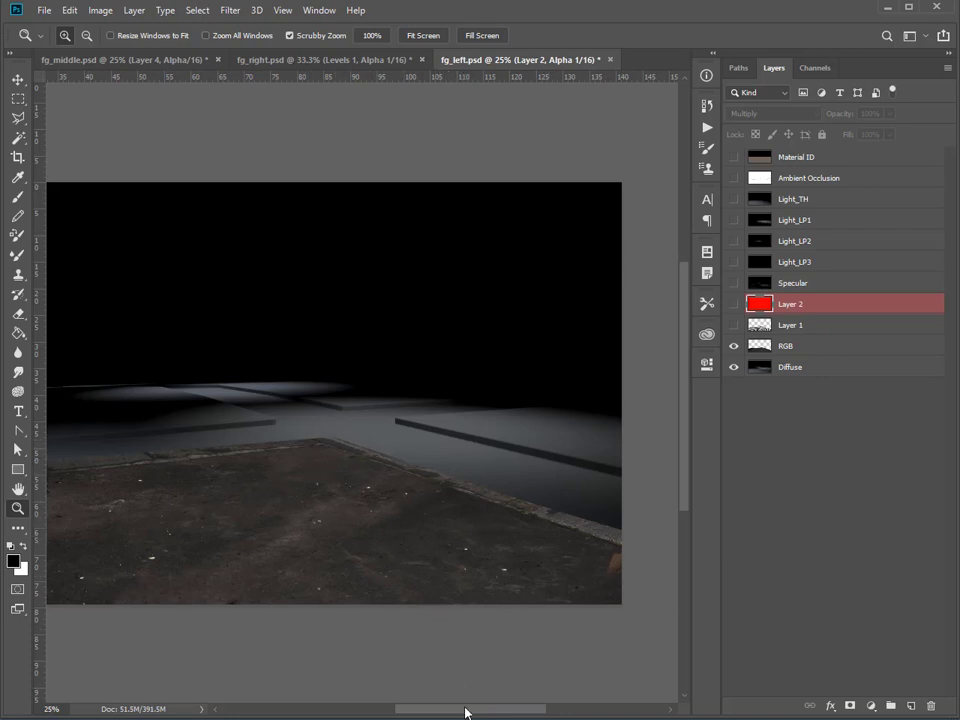
pyautogui.moveTo(465, 712); pyautogui.dragTo(410, 712)
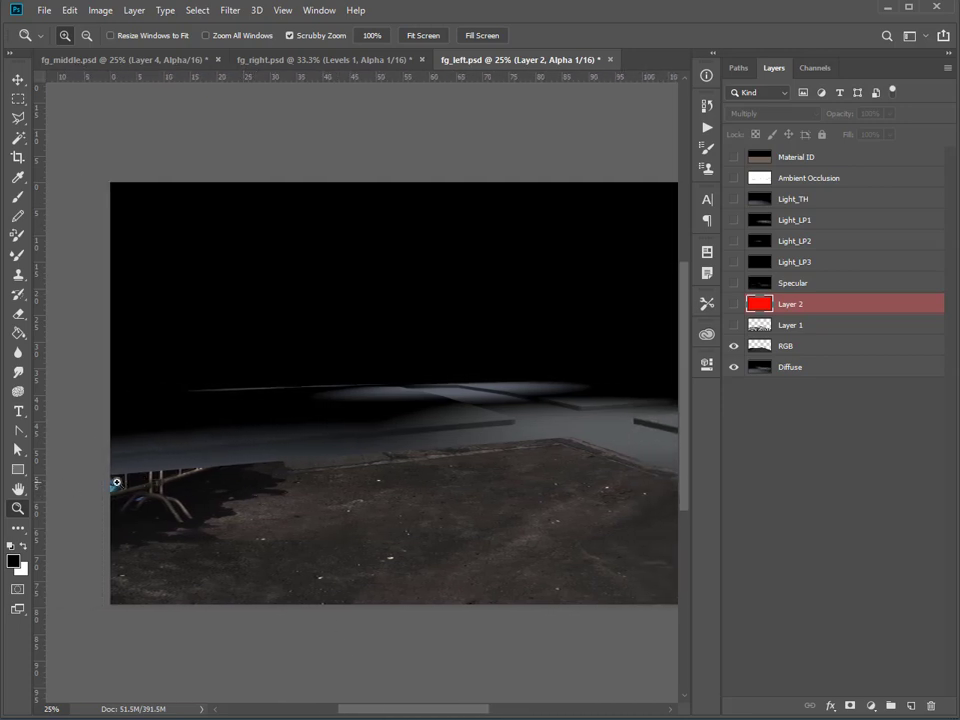
pyautogui.moveTo(446, 710); pyautogui.dragTo(477, 714)
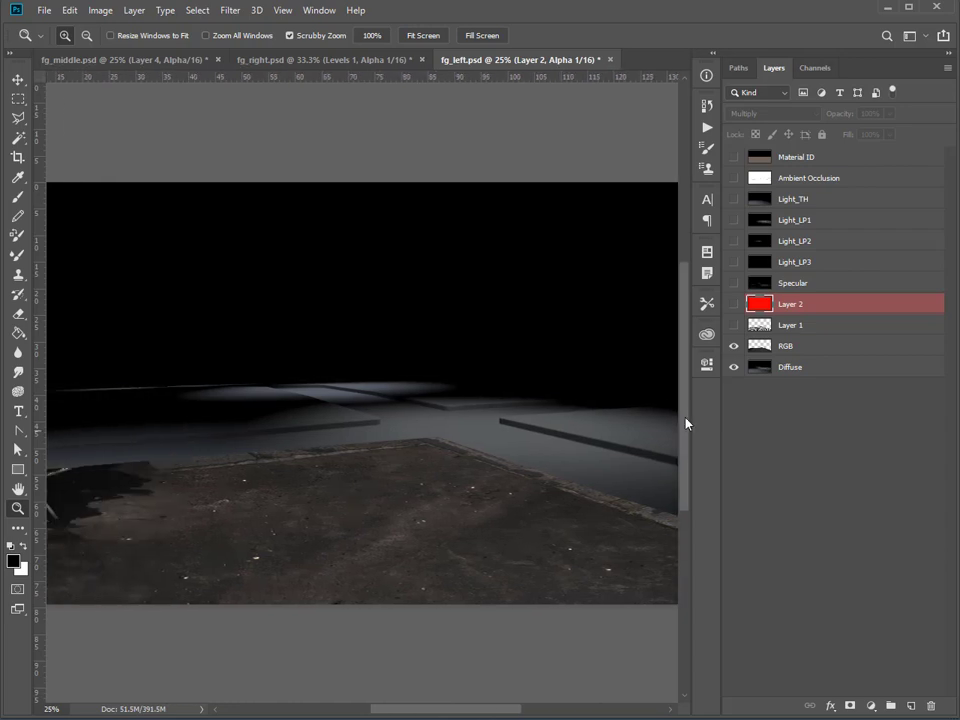
# Show the red Layer 2 and checkerboard Layer 1 again, and hide the RGB and Diffuse layers.
pyautogui.click(737, 345)
pyautogui.click(734, 304)
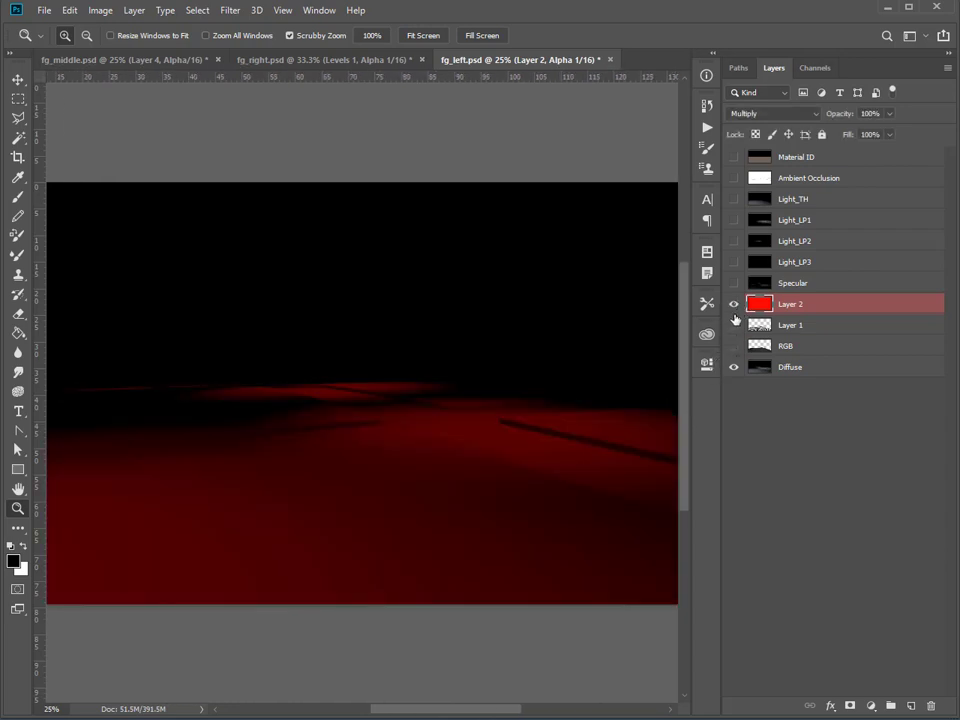
pyautogui.click(735, 325)
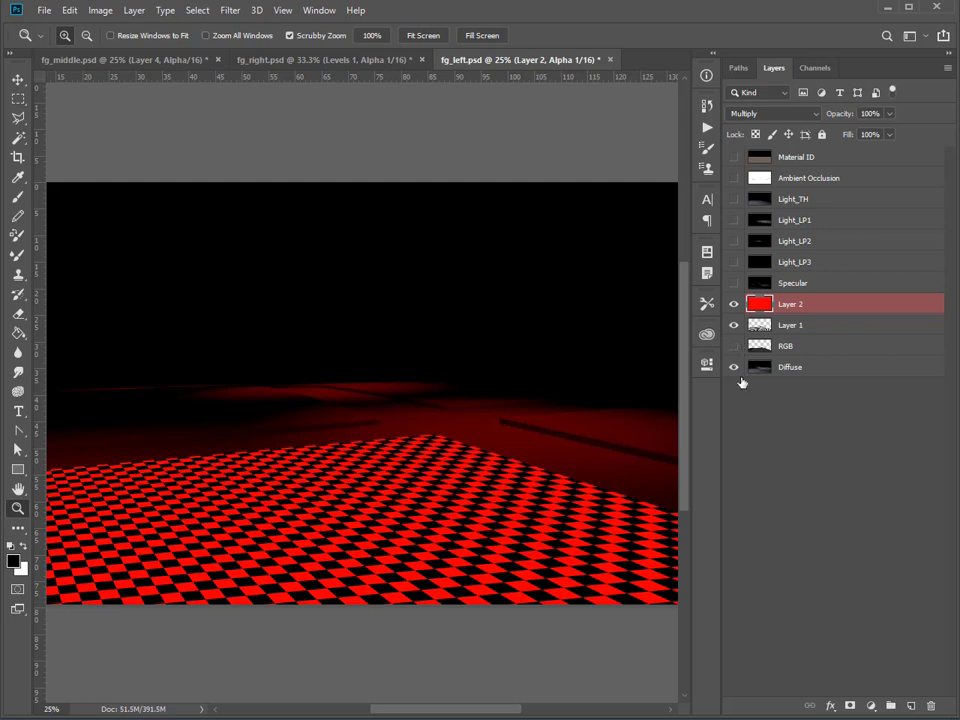
pyautogui.click(733, 368)
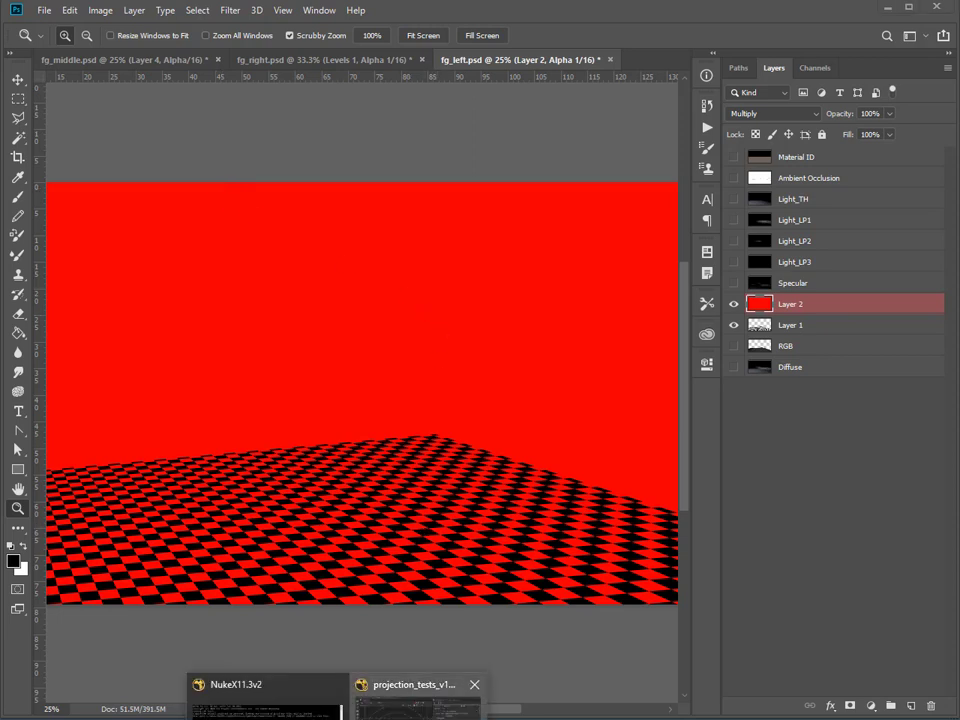
# Switch to projection_tests_v11-02.nk in NukeX, and connect Viewer1 to ScanlineRender1 and the img input of ReadGeo7 to Project3D15.
pyautogui.click(412, 690)
pyautogui.scroll(-5, 691, 495)
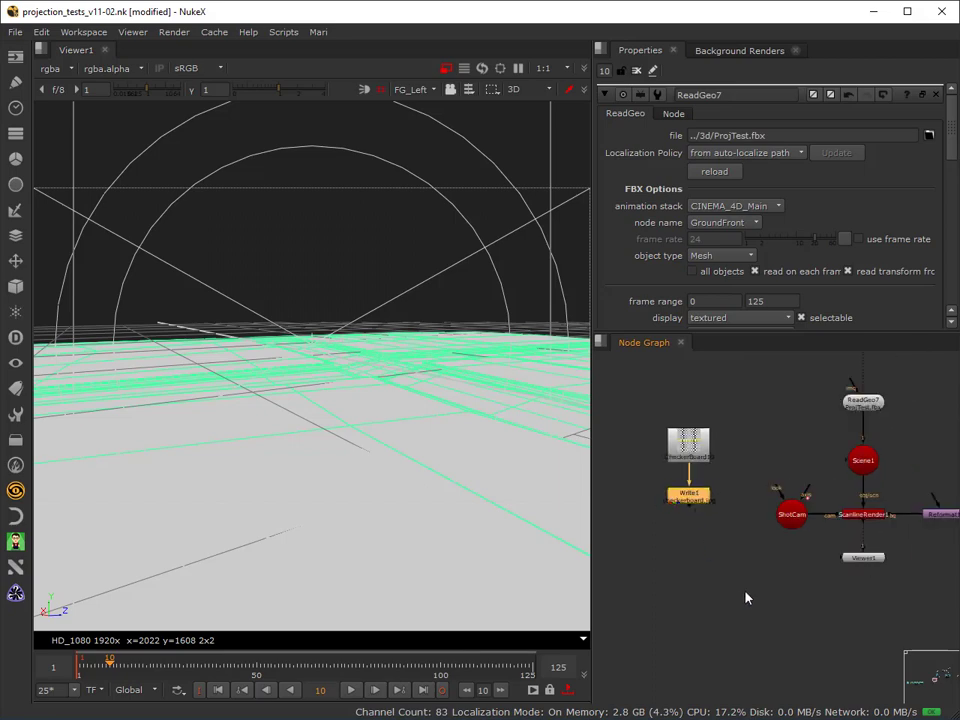
pyautogui.moveTo(829, 514); pyautogui.dragTo(660, 600, button='middle')
pyautogui.scroll(-2, 689, 556)
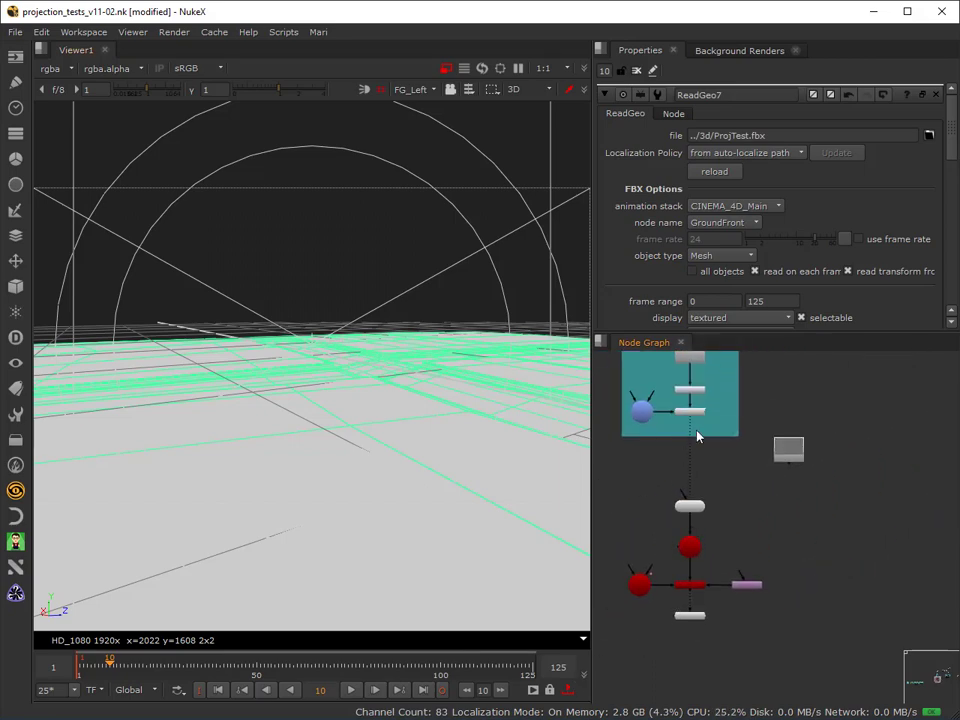
pyautogui.scroll(2, 692, 465)
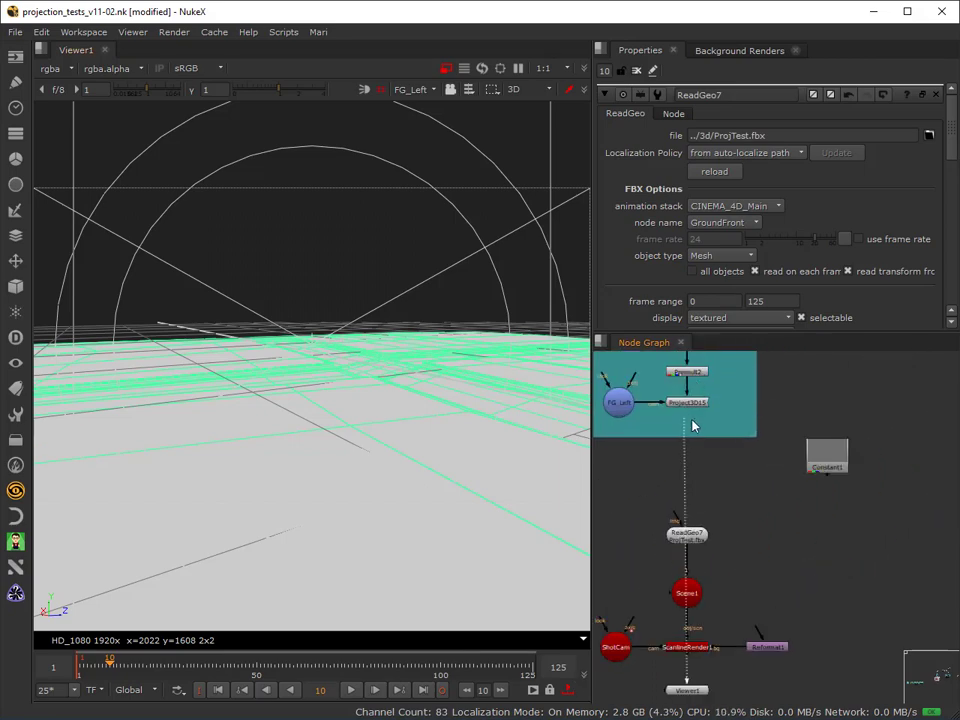
pyautogui.moveTo(690, 421); pyautogui.dragTo(685, 651)
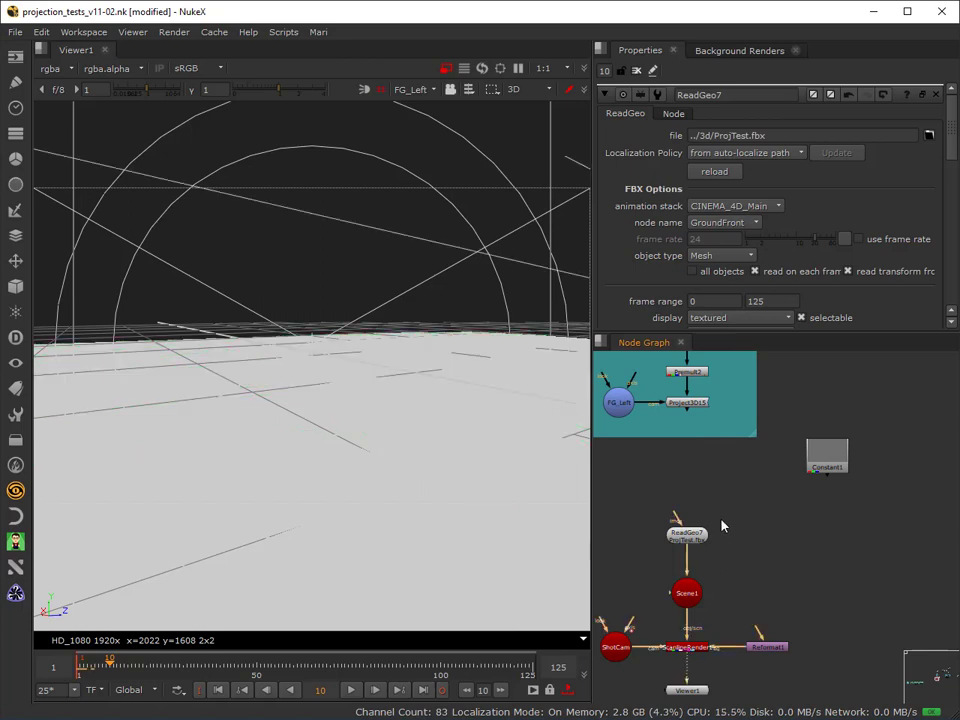
pyautogui.moveTo(679, 509); pyautogui.dragTo(690, 404)
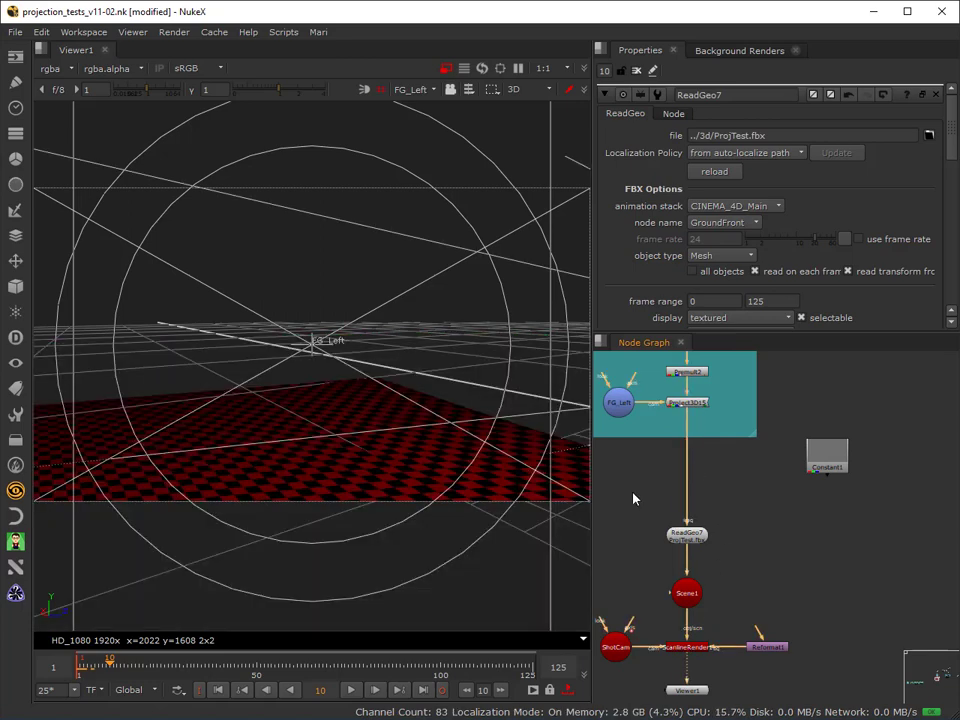
# Examine the FG Left projection setup, selecting the FG_Left camera, Project3D15 and the Read16 node for fg_left.psd in turn.
pyautogui.moveTo(633, 498); pyautogui.dragTo(664, 514, button='middle')
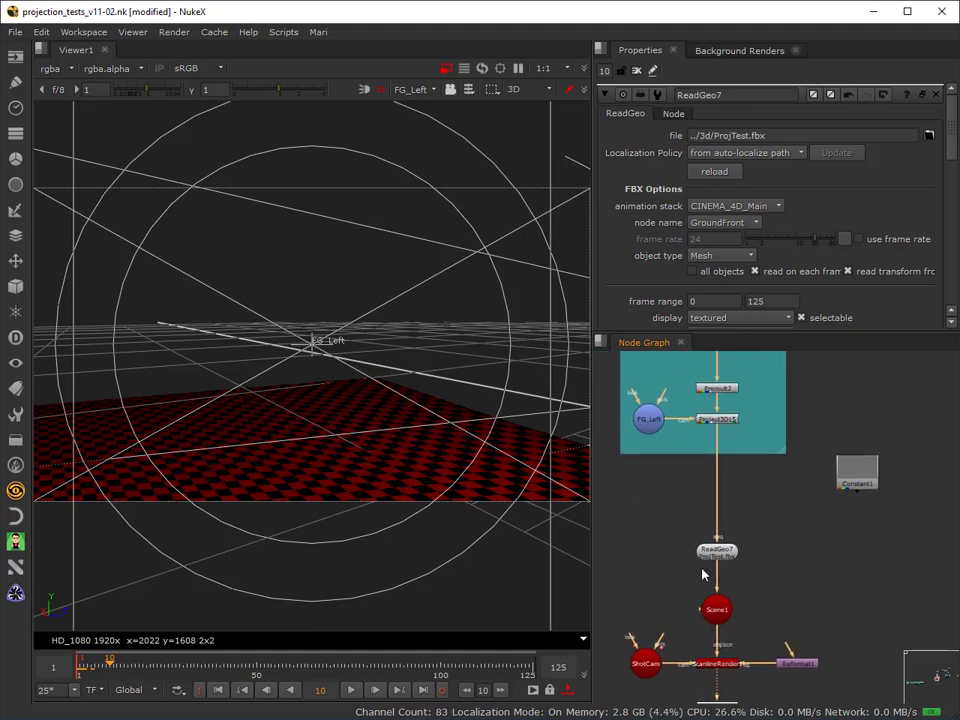
pyautogui.scroll(-2, 703, 575)
pyautogui.scroll(2, 697, 453)
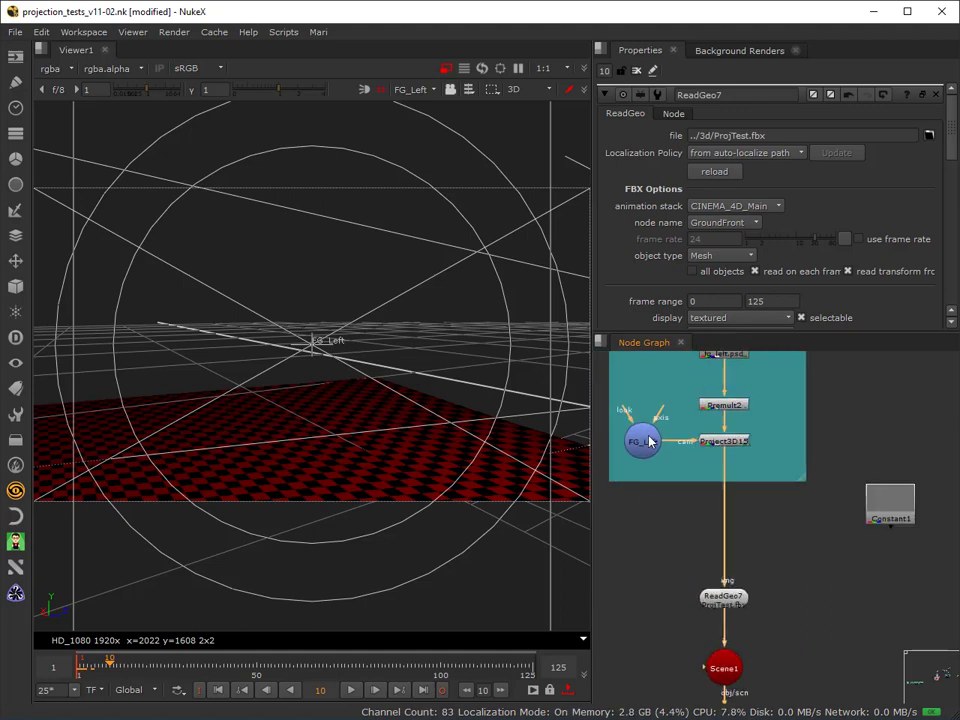
pyautogui.click(642, 441)
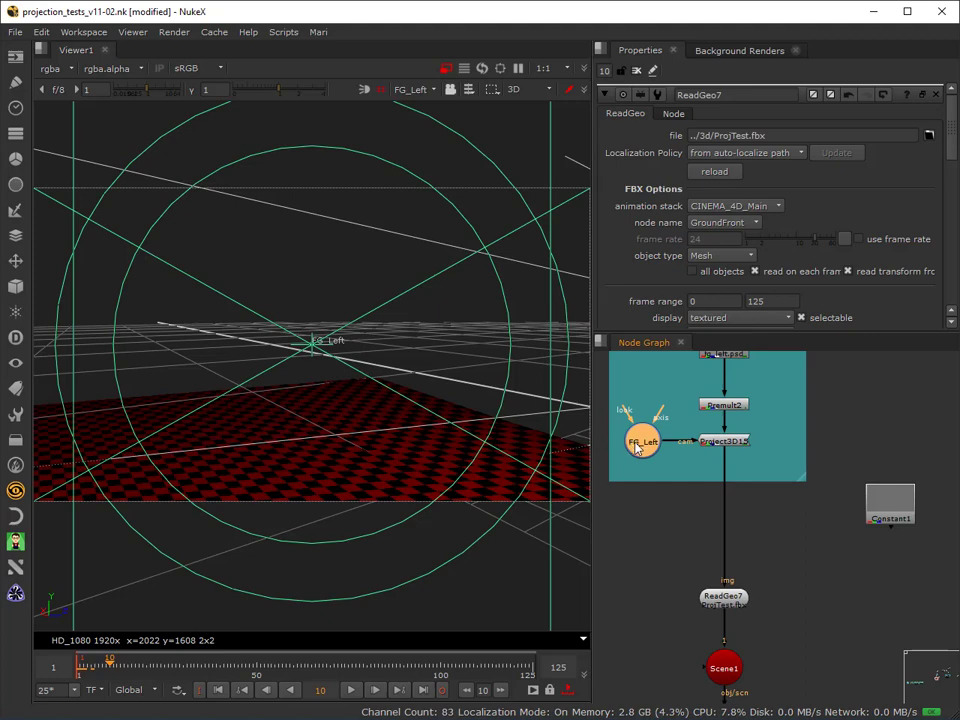
pyautogui.click(718, 443)
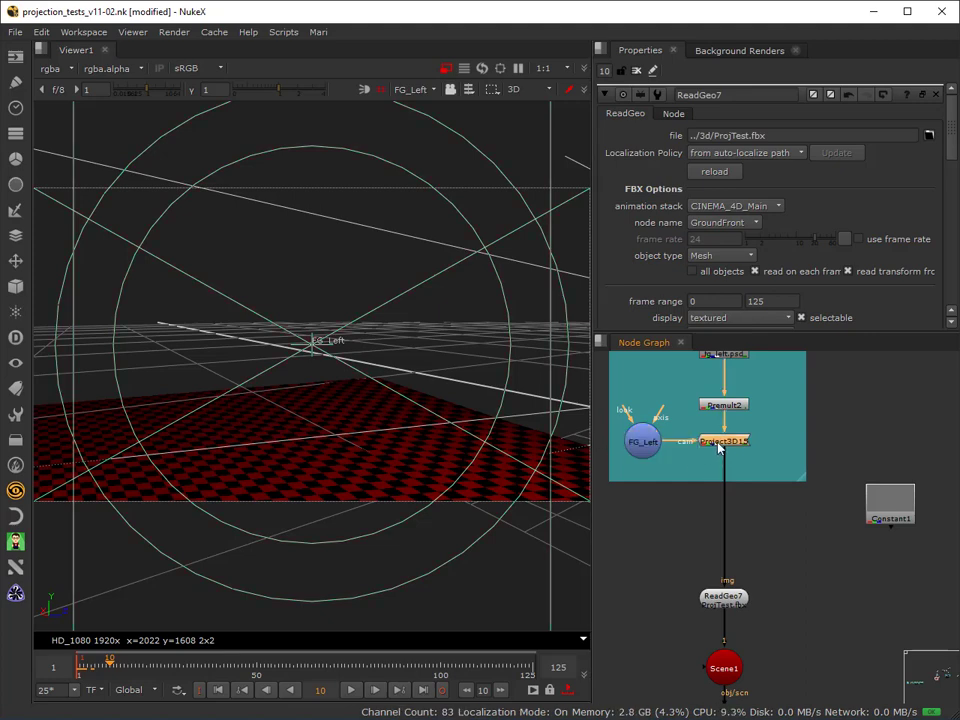
pyautogui.scroll(1, 777, 500)
pyautogui.moveTo(777, 500); pyautogui.dragTo(779, 588, button='middle')
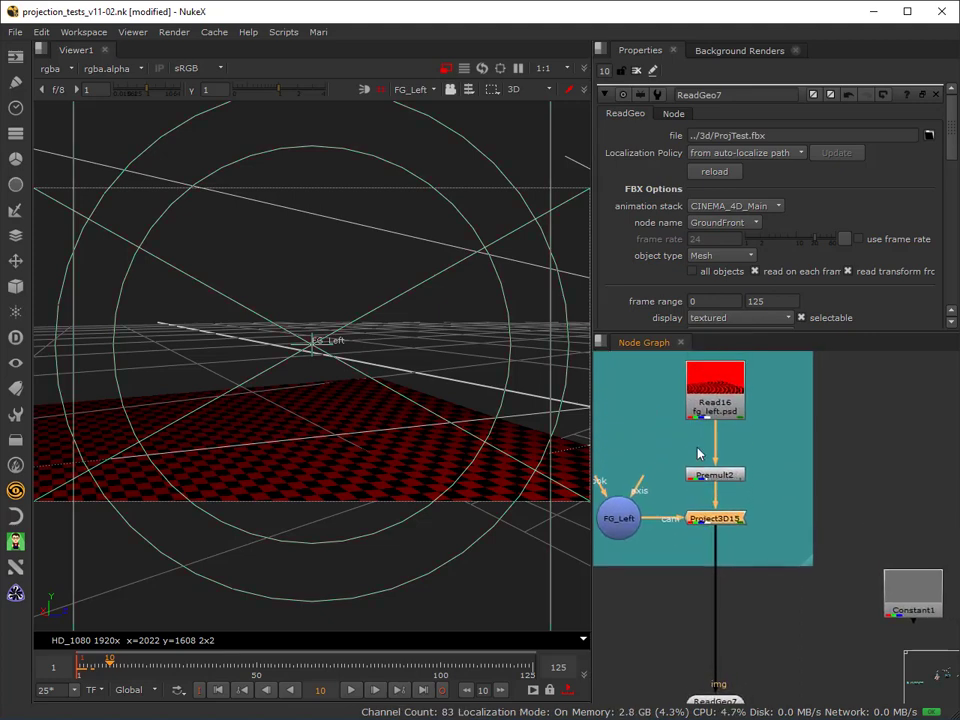
pyautogui.click(710, 384)
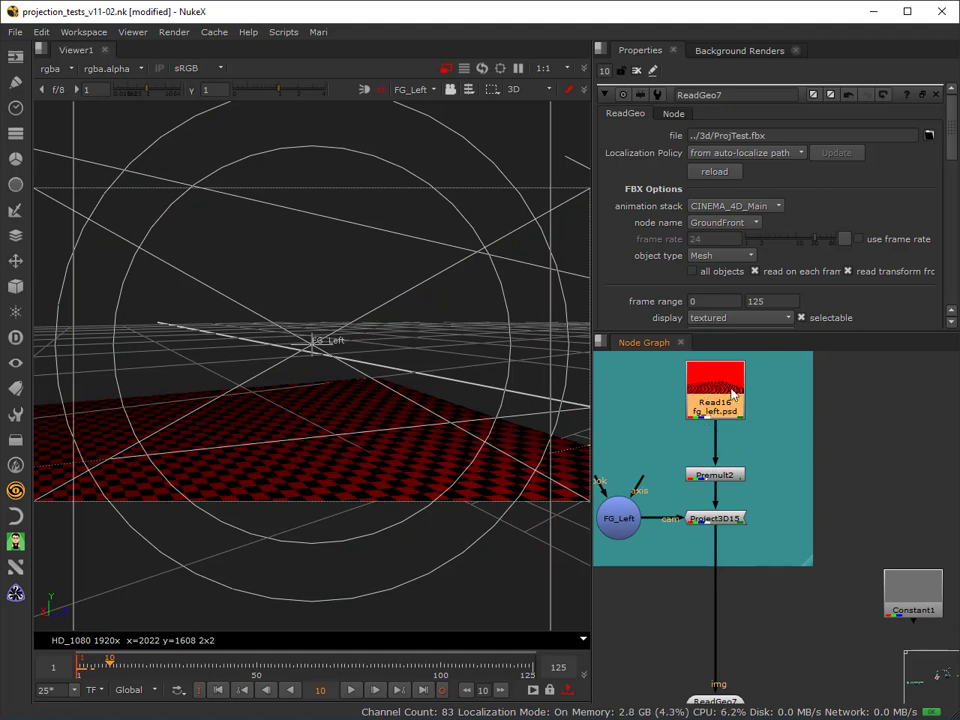
pyautogui.click(618, 520)
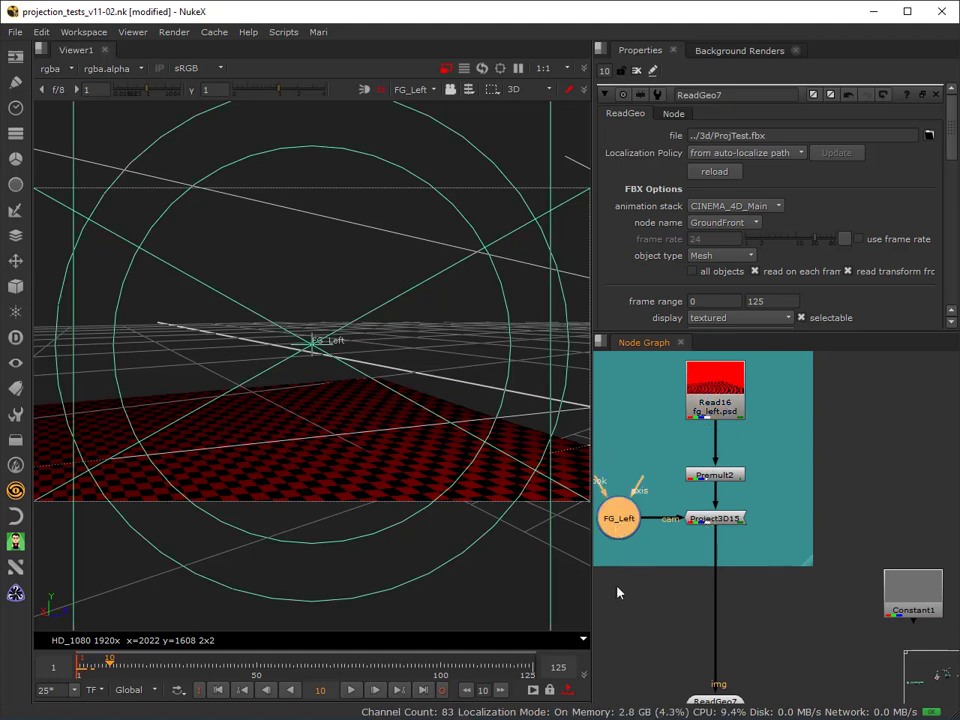
# Set the render mode of ReadGeo7 to textured and close its properties.
pyautogui.moveTo(645, 611); pyautogui.dragTo(760, 492, button='middle')
pyautogui.click(823, 588)
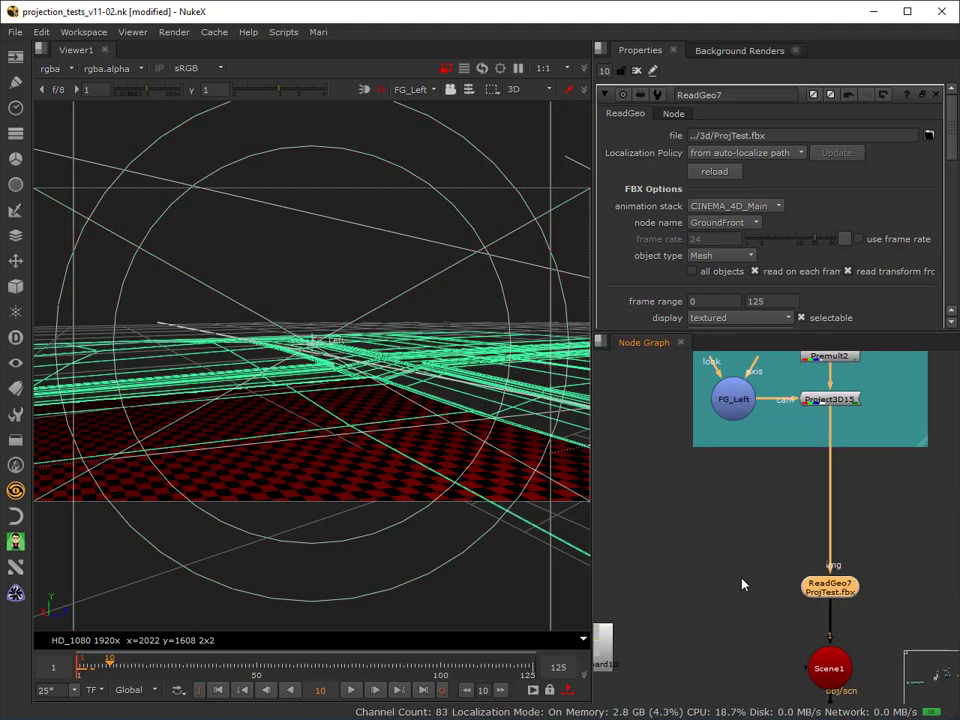
pyautogui.moveTo(741, 577); pyautogui.dragTo(692, 534, button='middle')
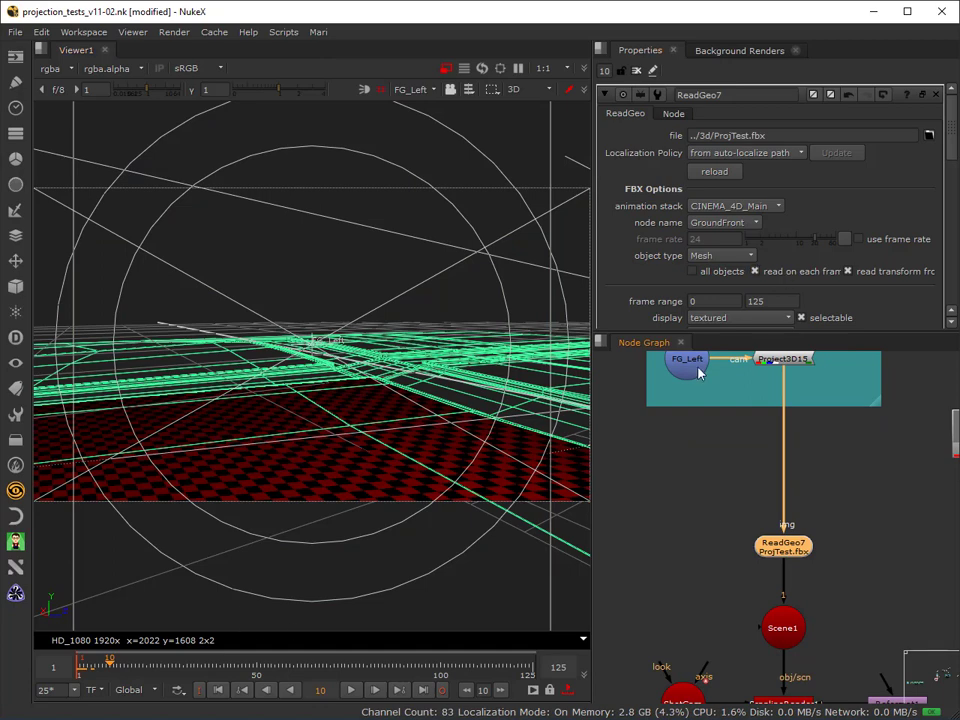
pyautogui.scroll(-2, 690, 290)
pyautogui.click(722, 290)
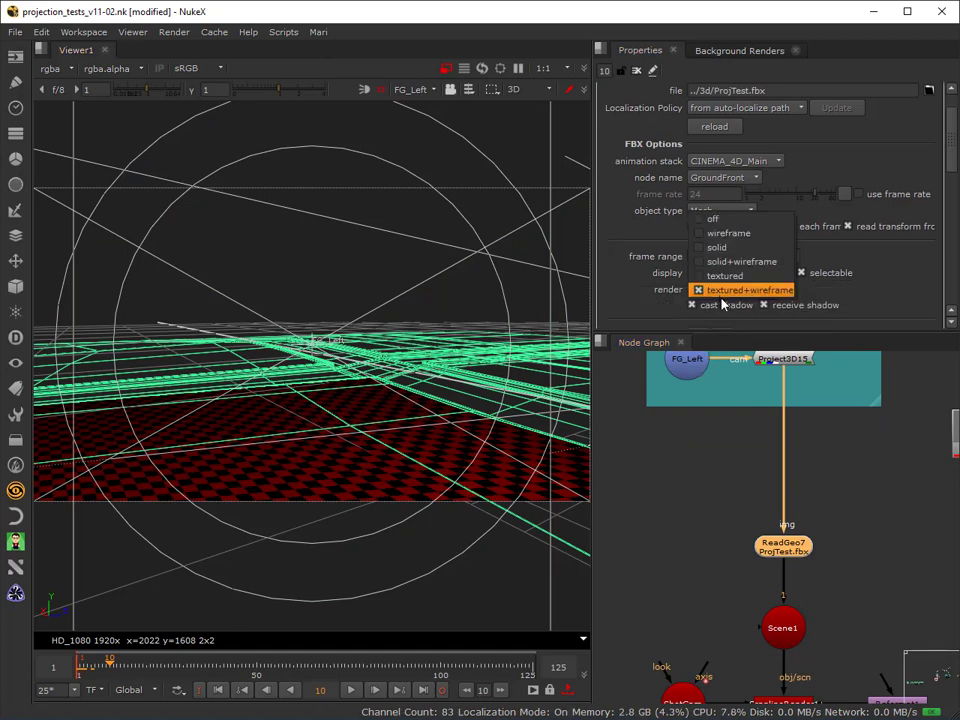
pyautogui.click(725, 275)
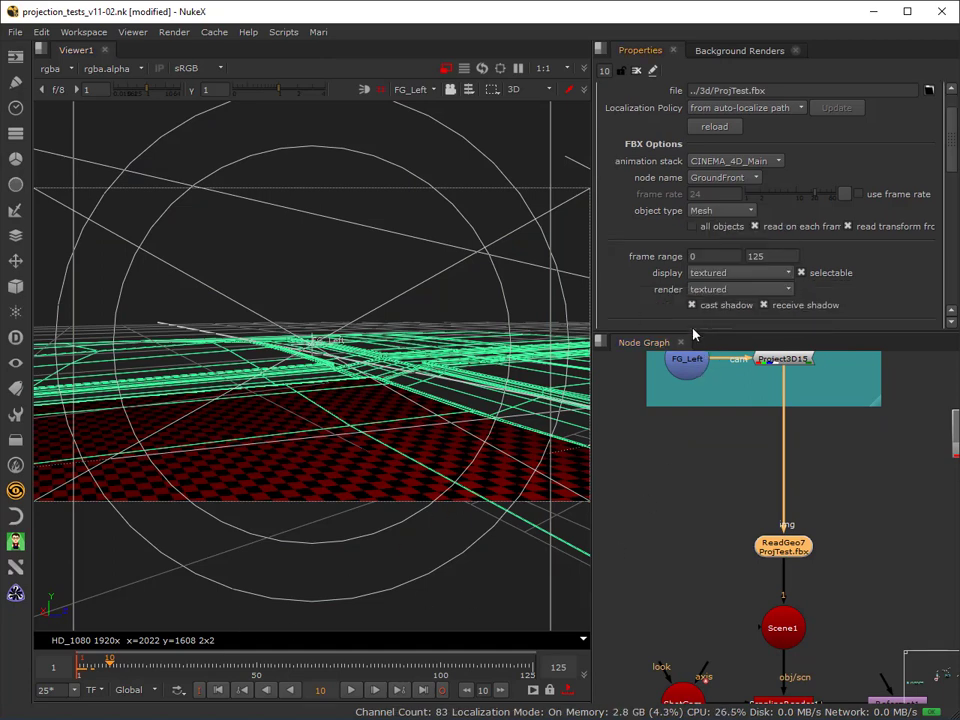
pyautogui.click(636, 71)
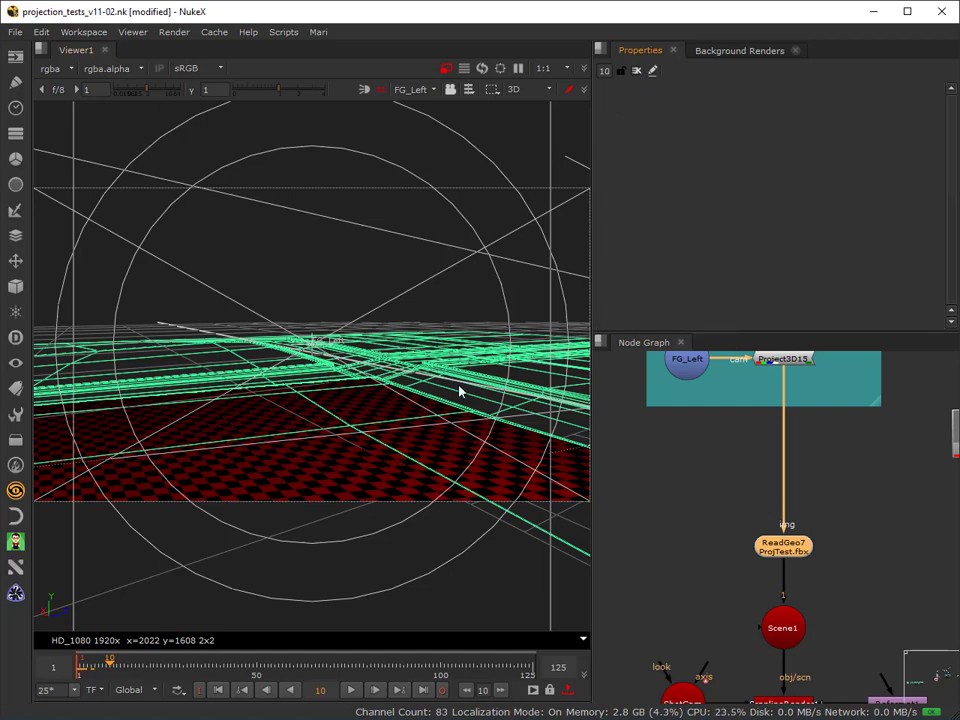
# Deselect the ReadGeo7 node and switch Viewer1 from the 3D view to the 2D view.
pyautogui.click(649, 545)
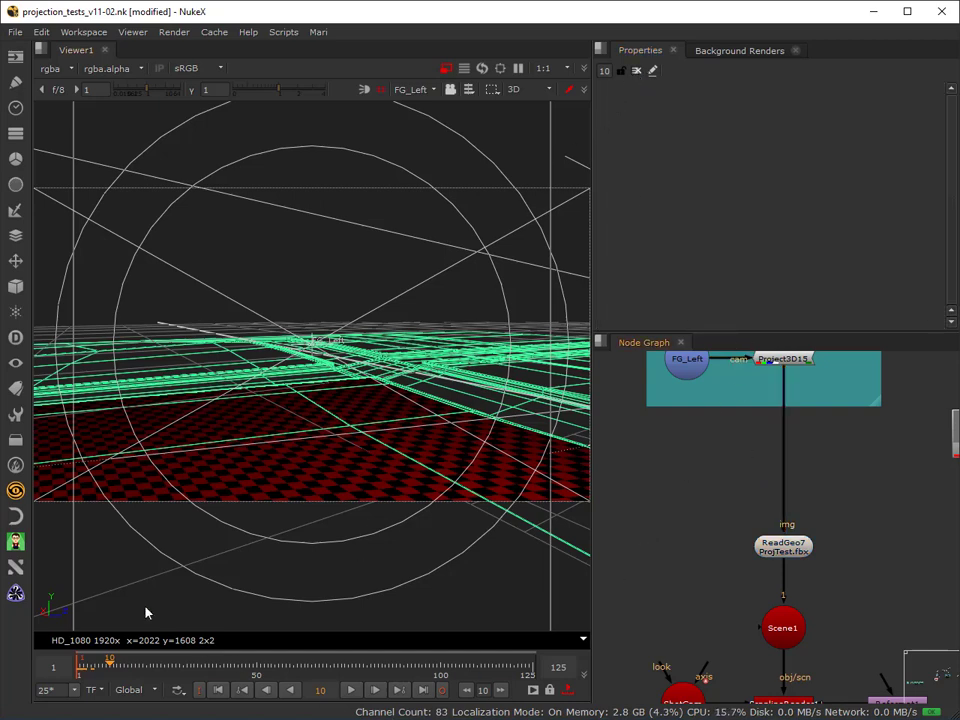
pyautogui.click(531, 90)
pyautogui.click(520, 101)
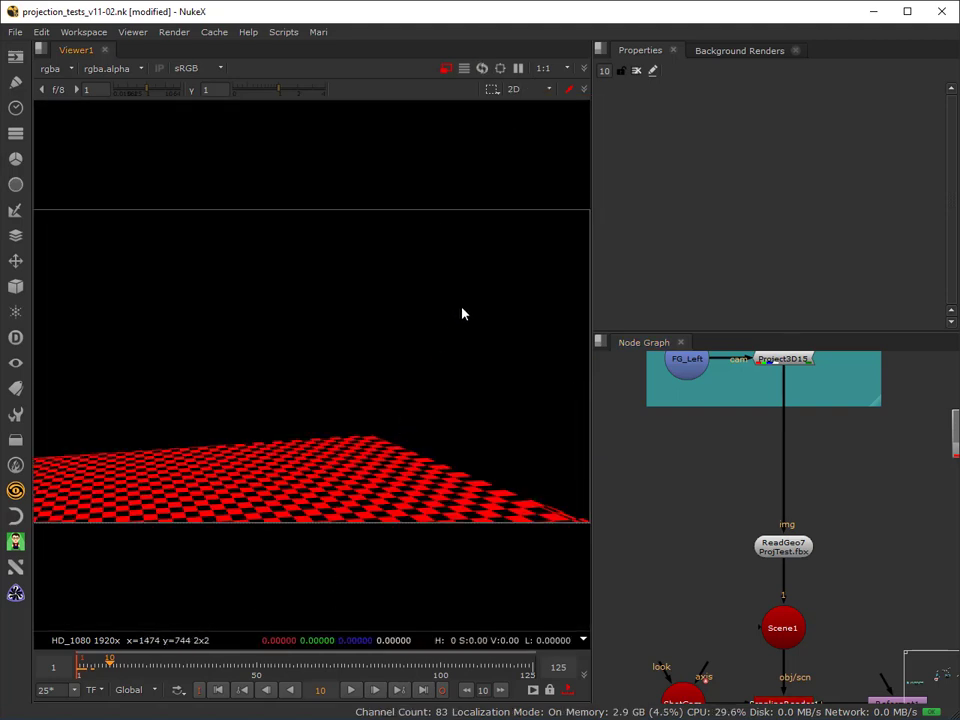
# Reopen the ReadGeo7 properties and set the render mode to textured+wireframe.
pyautogui.doubleClick(803, 550)
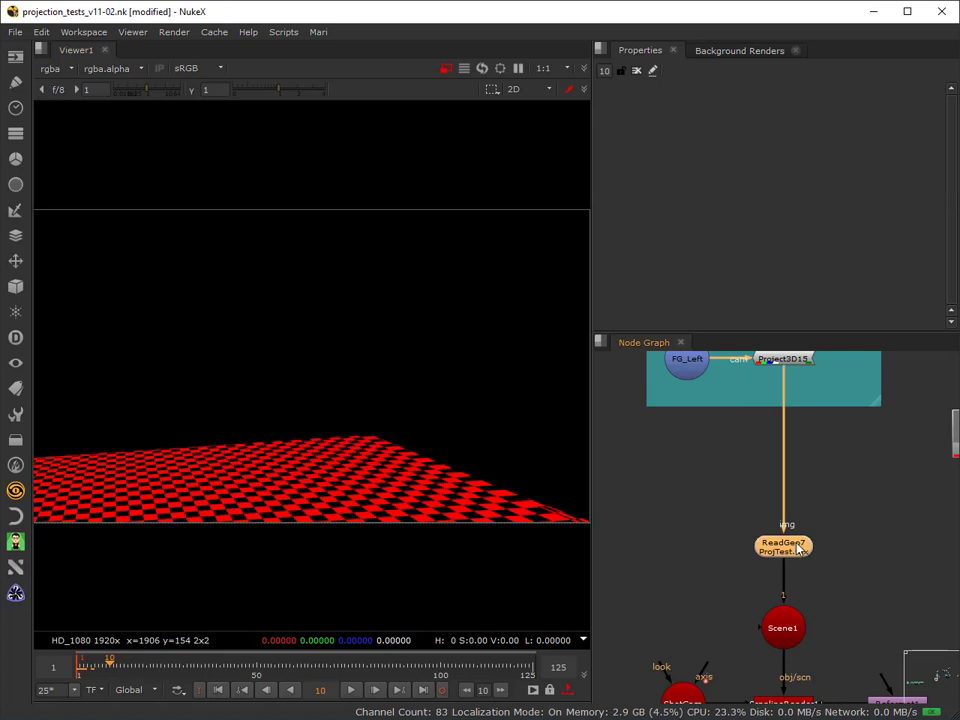
pyautogui.scroll(-1, 752, 328)
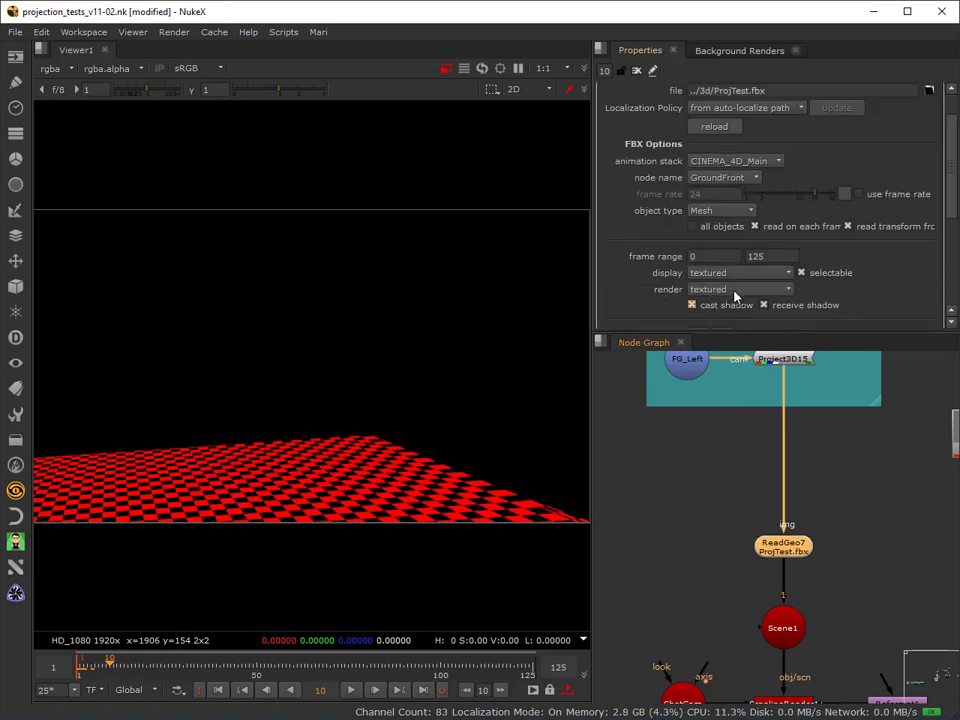
pyautogui.click(734, 291)
pyautogui.click(729, 304)
pyautogui.click(724, 276)
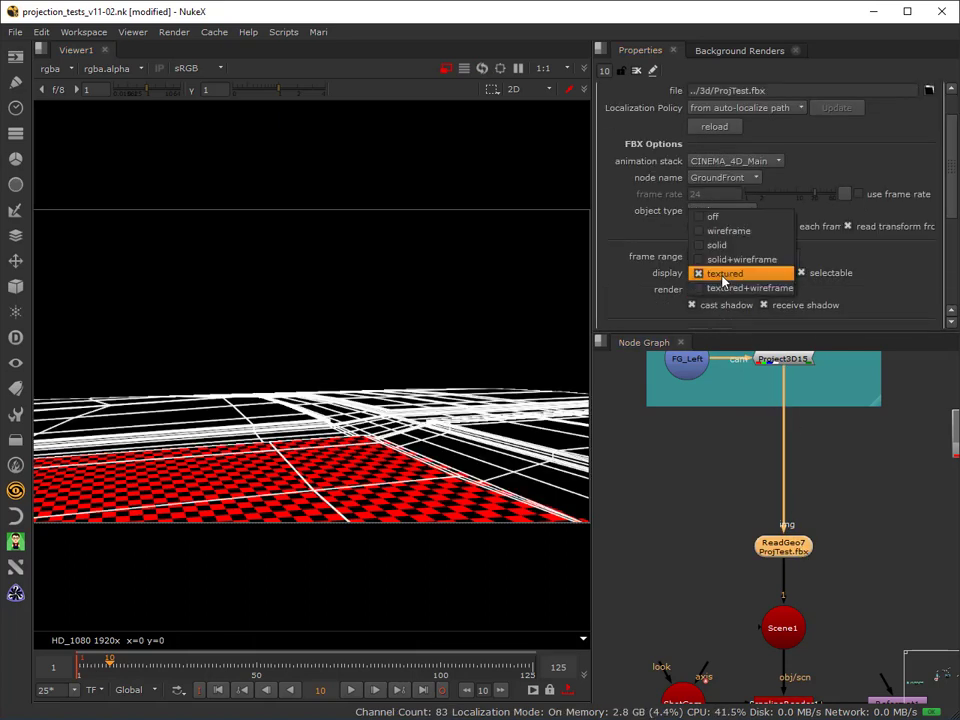
pyautogui.click(638, 454)
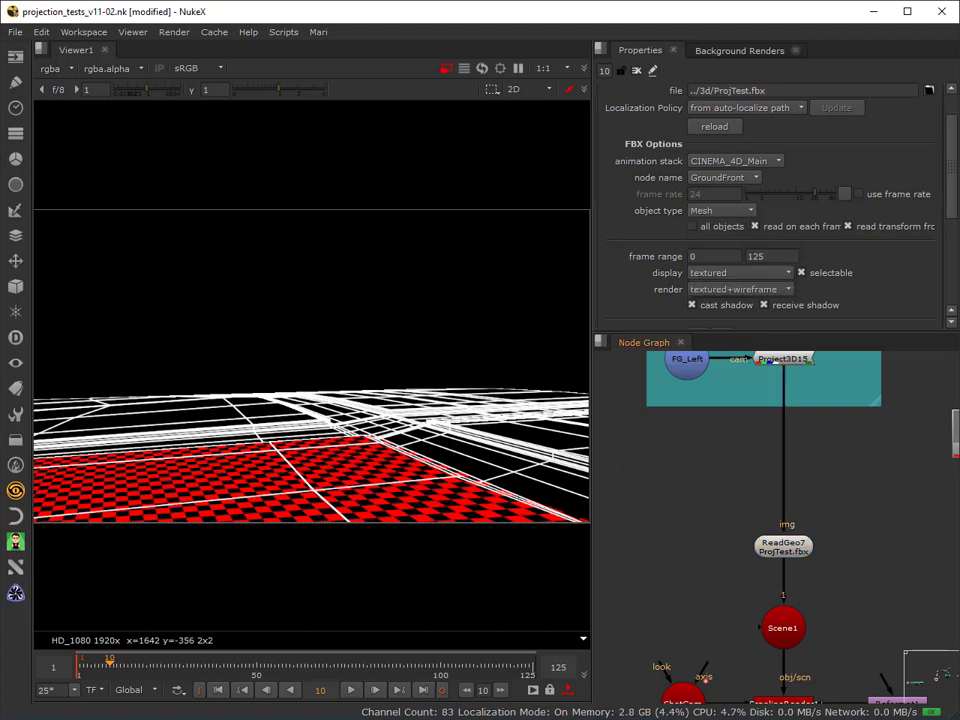
# Play the shot from frame 1, and scrub the early frames up to frame 17 to examine the checkerboard's coverage of the ground.
pyautogui.click(217, 690)
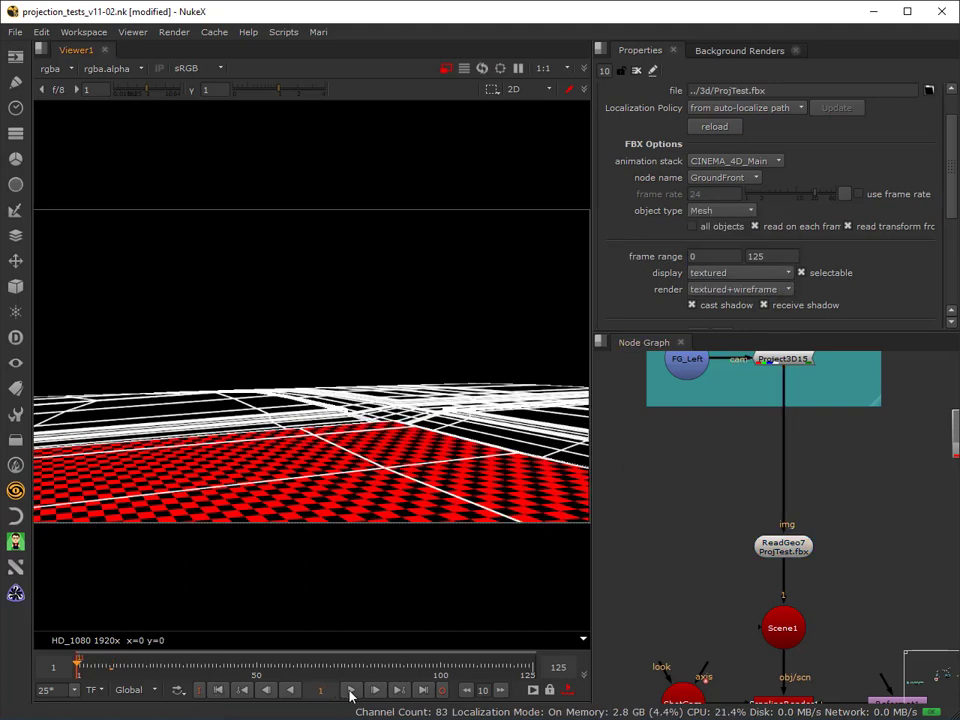
pyautogui.click(351, 690)
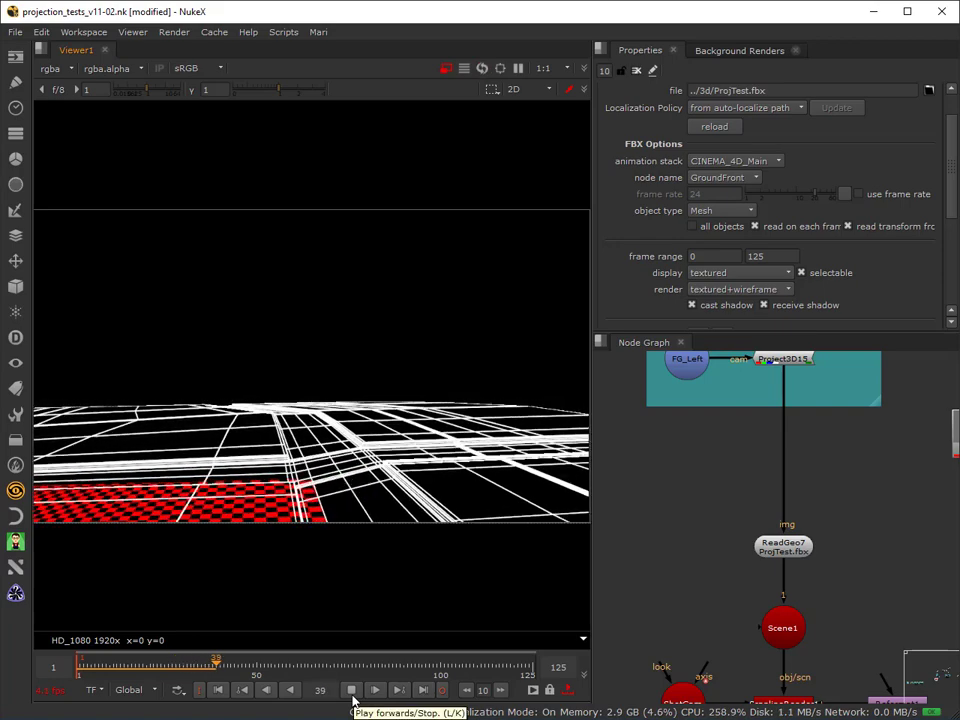
pyautogui.click(351, 690)
pyautogui.moveTo(229, 667); pyautogui.dragTo(96, 679)
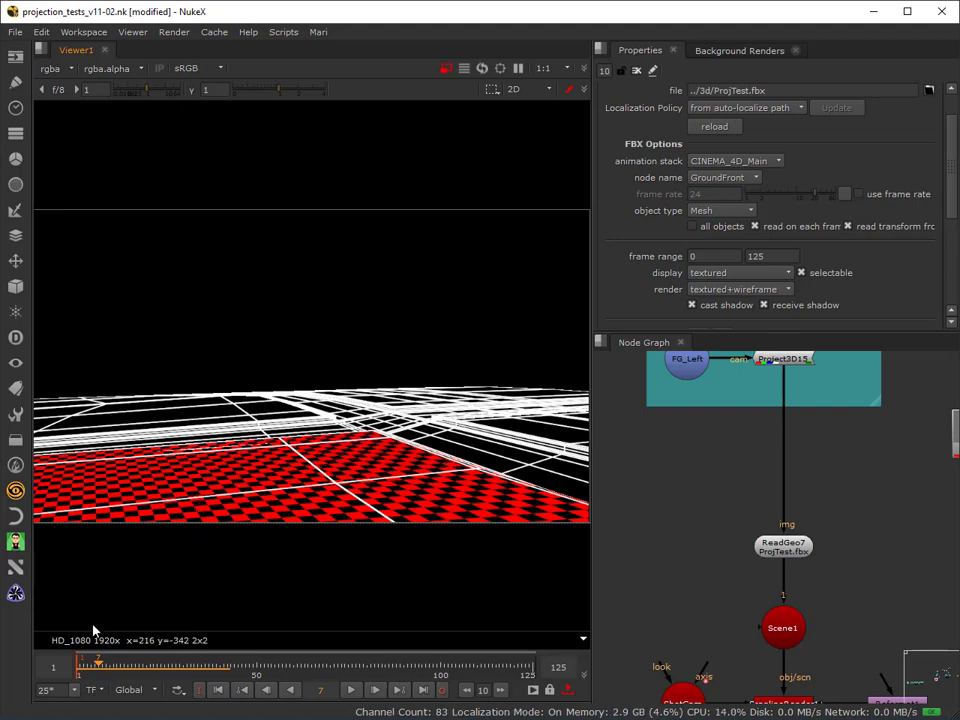
pyautogui.moveTo(96, 671)
pyautogui.mouseDown()
pyautogui.moveTo(84, 670)
pyautogui.moveTo(121, 671)
pyautogui.moveTo(80, 672)
pyautogui.moveTo(162, 681)
pyautogui.moveTo(88, 684)
pyautogui.moveTo(133, 702)
pyautogui.moveTo(99, 690)
pyautogui.mouseUp()
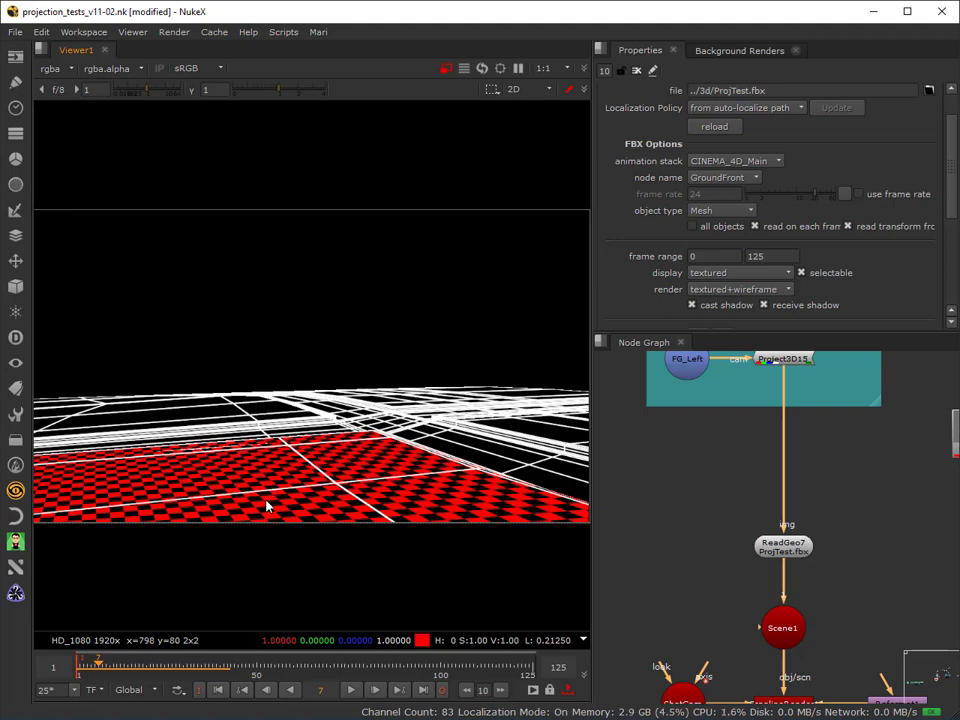
pyautogui.moveTo(110, 667); pyautogui.dragTo(137, 700)
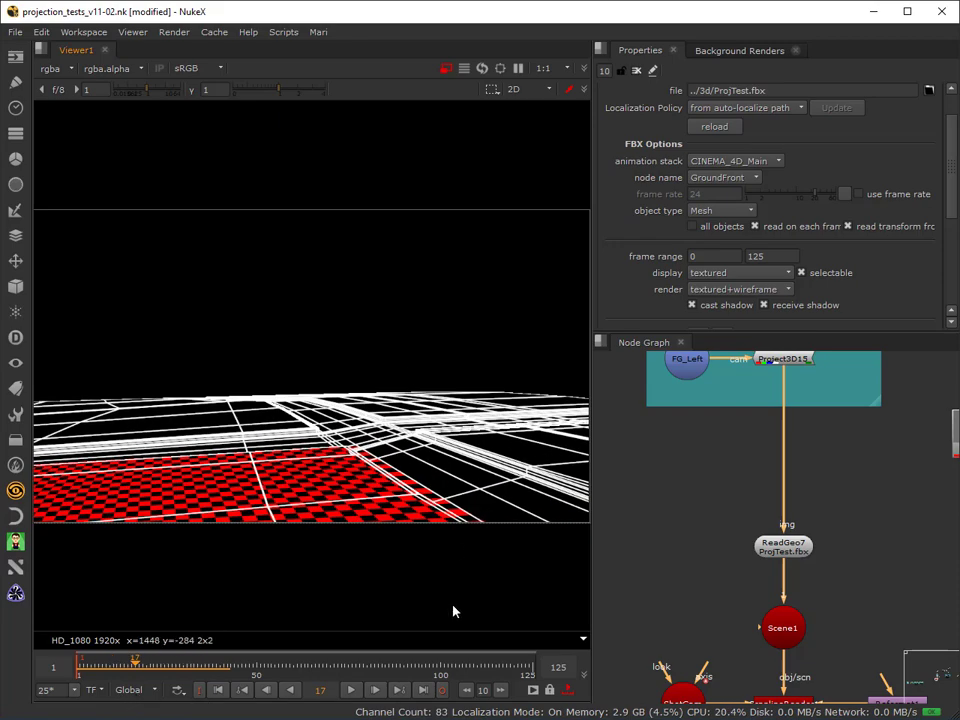
# Examine the checkerboard close up along the kerb edge while scrubbing between frames 17, 1 and 12.
pyautogui.scroll(5, 440, 545)
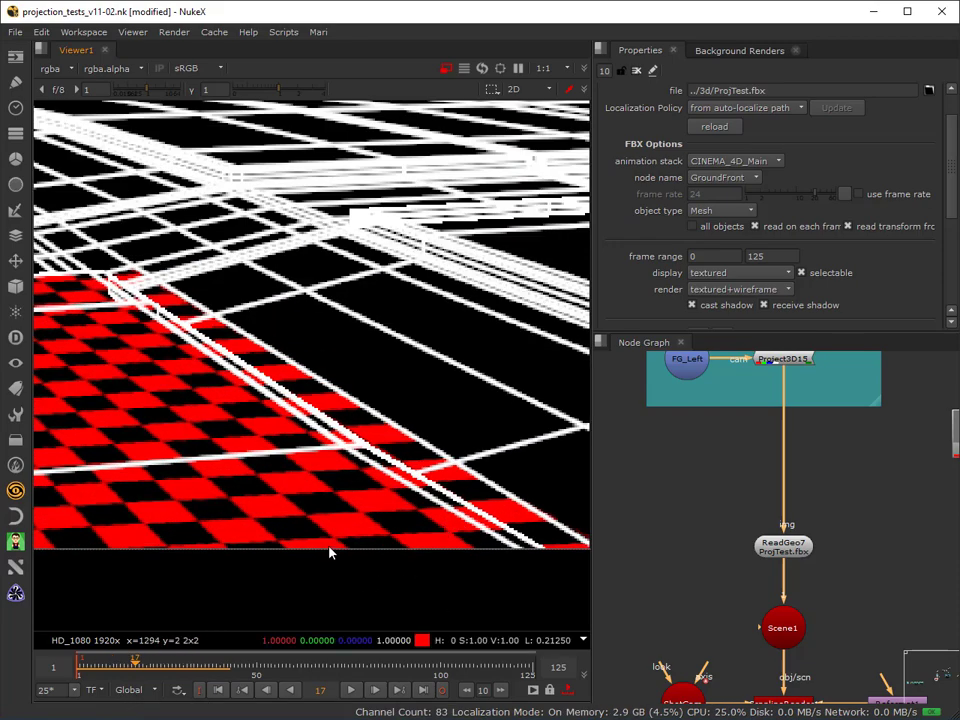
pyautogui.scroll(-3, 330, 545)
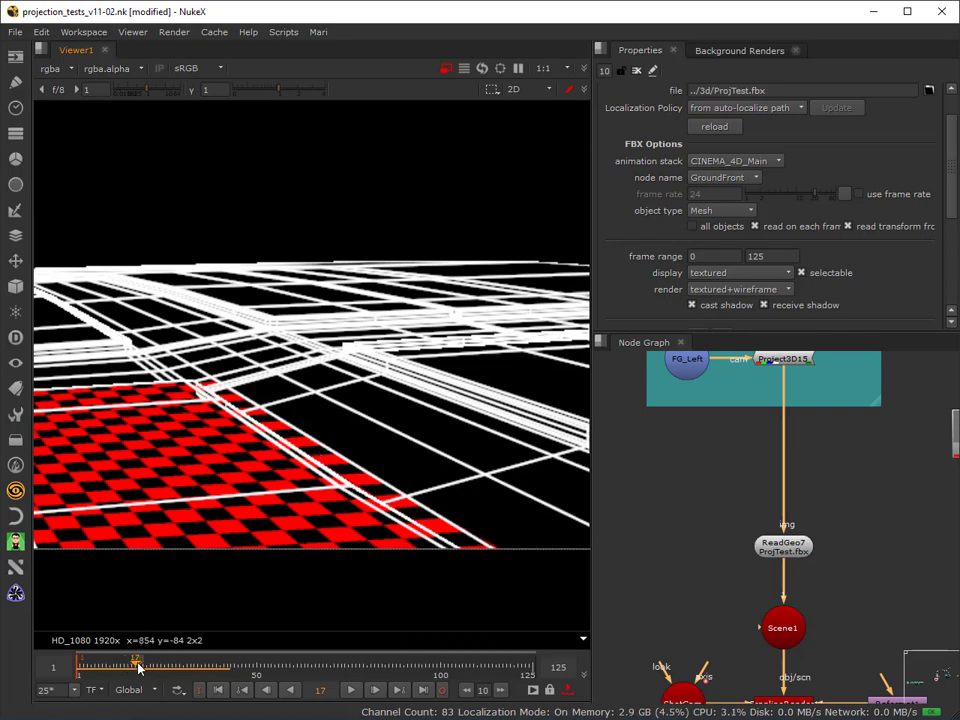
pyautogui.moveTo(138, 668); pyautogui.dragTo(77, 670)
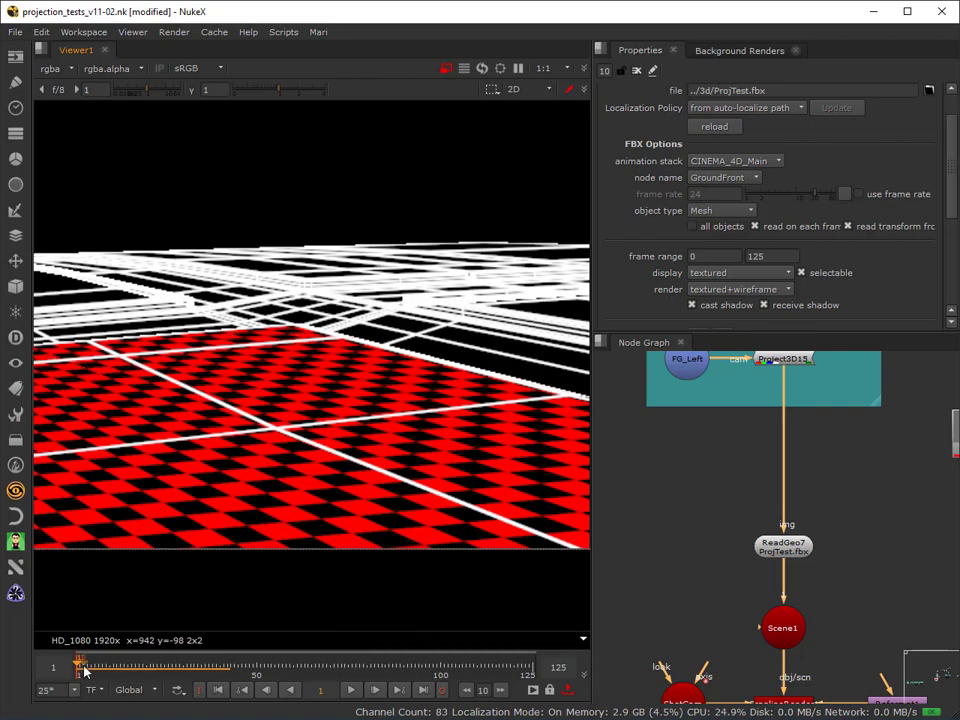
pyautogui.moveTo(84, 672); pyautogui.dragTo(117, 666)
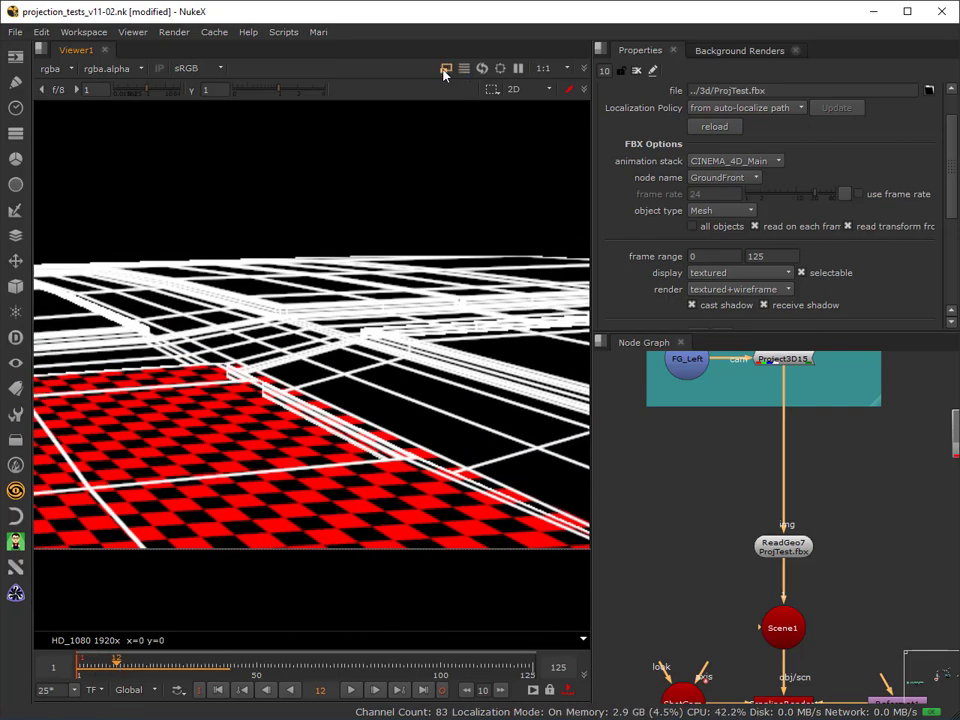
# Turn off proxy mode in Viewer1 and check the projection at full resolution on frames 28, 36, 61 and 49.
pyautogui.click(445, 73)
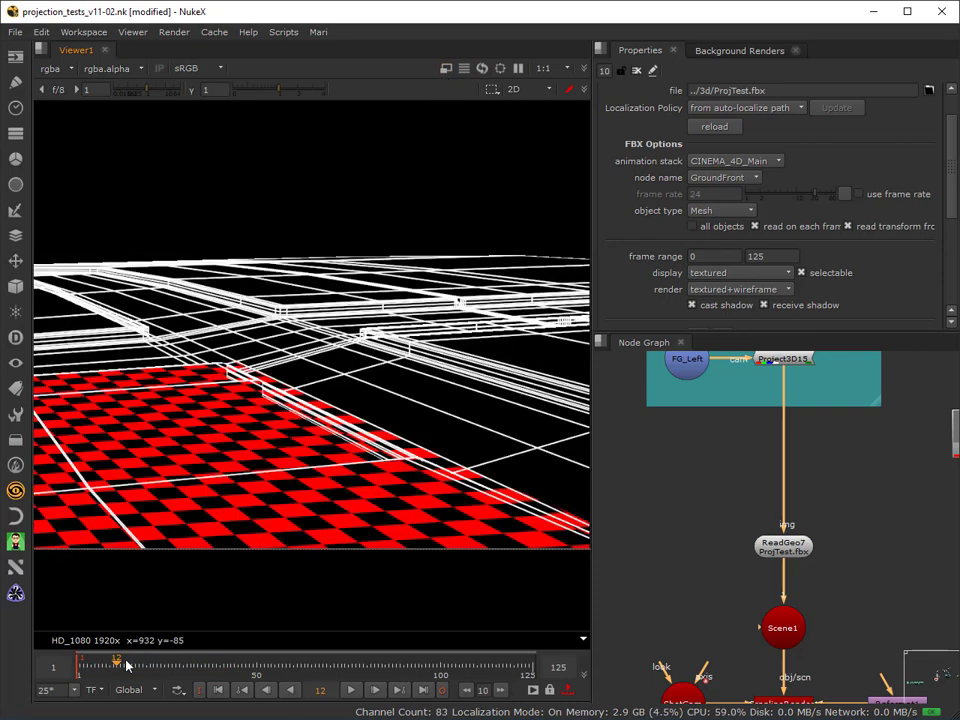
pyautogui.moveTo(126, 661); pyautogui.dragTo(175, 667)
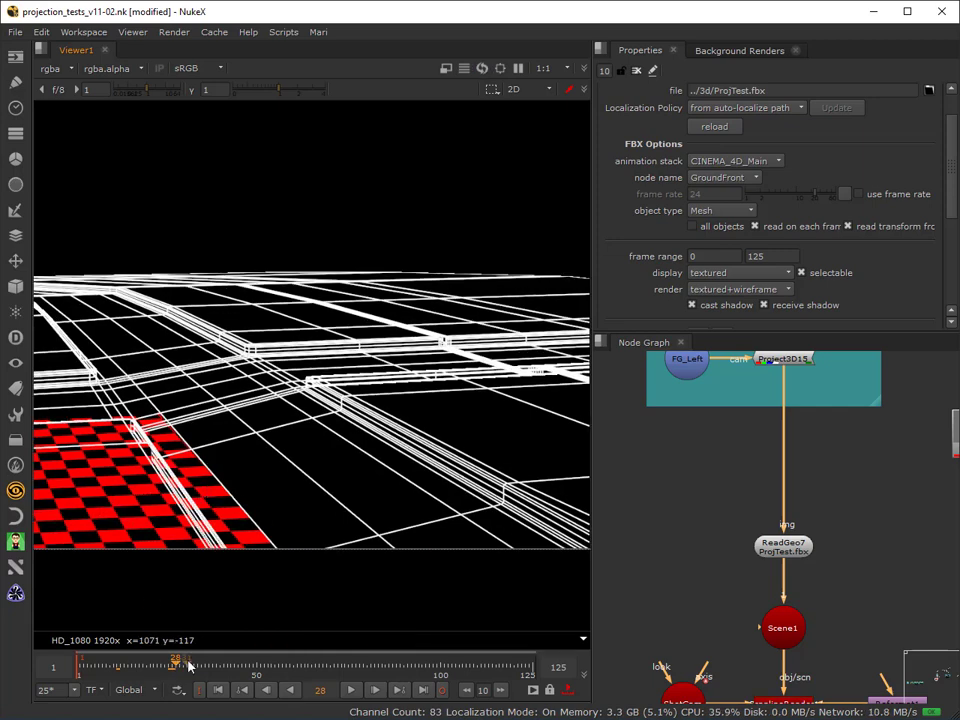
pyautogui.moveTo(199, 665); pyautogui.dragTo(207, 664)
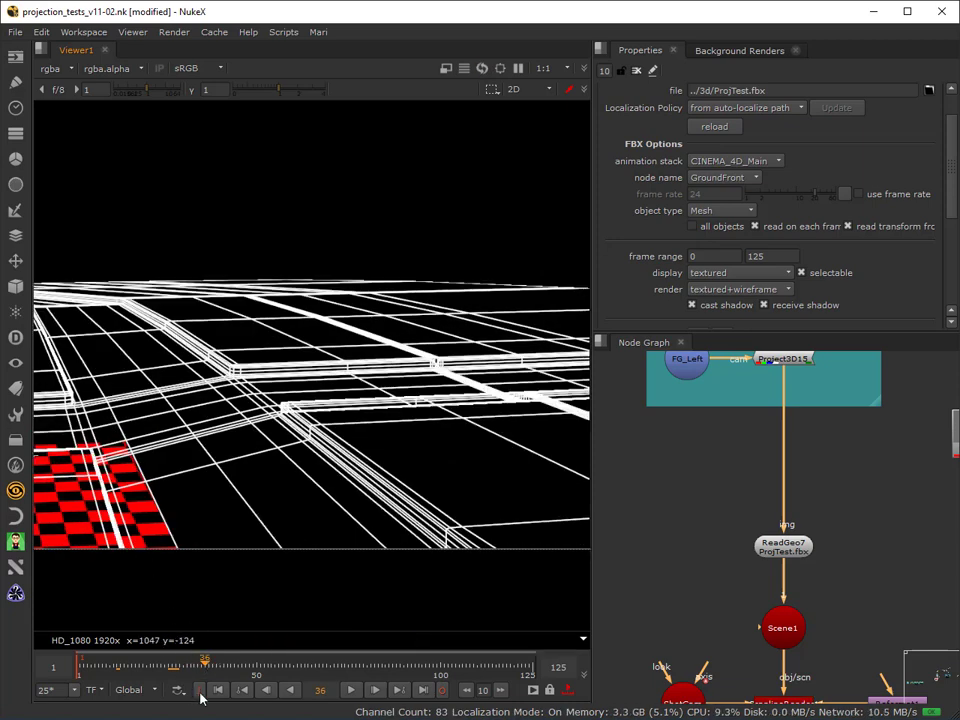
pyautogui.click(297, 665)
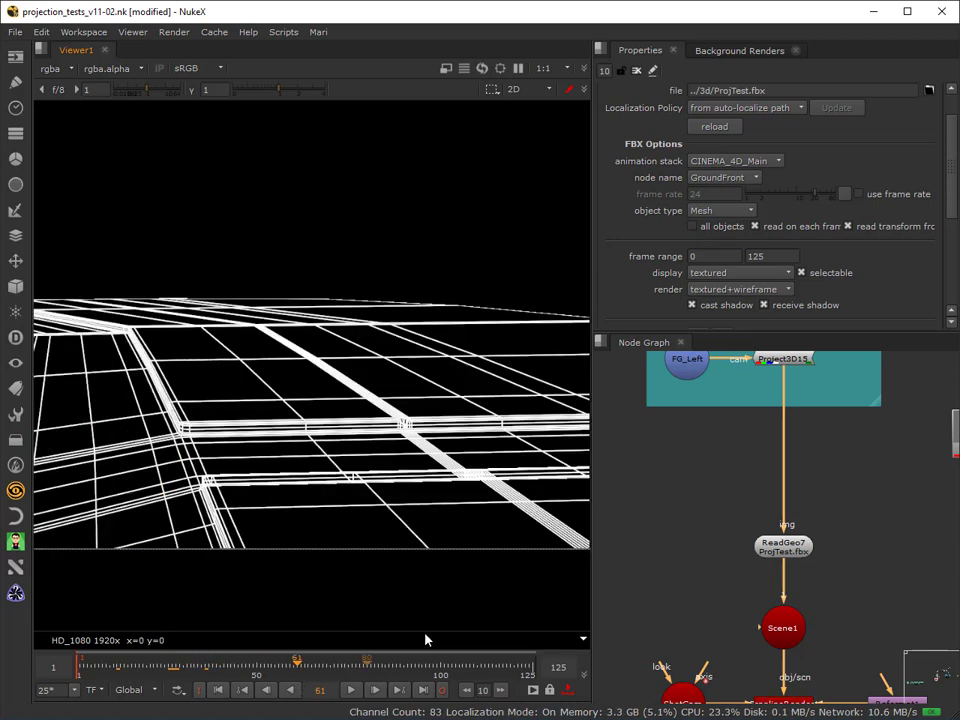
pyautogui.moveTo(274, 660); pyautogui.dragTo(251, 662)
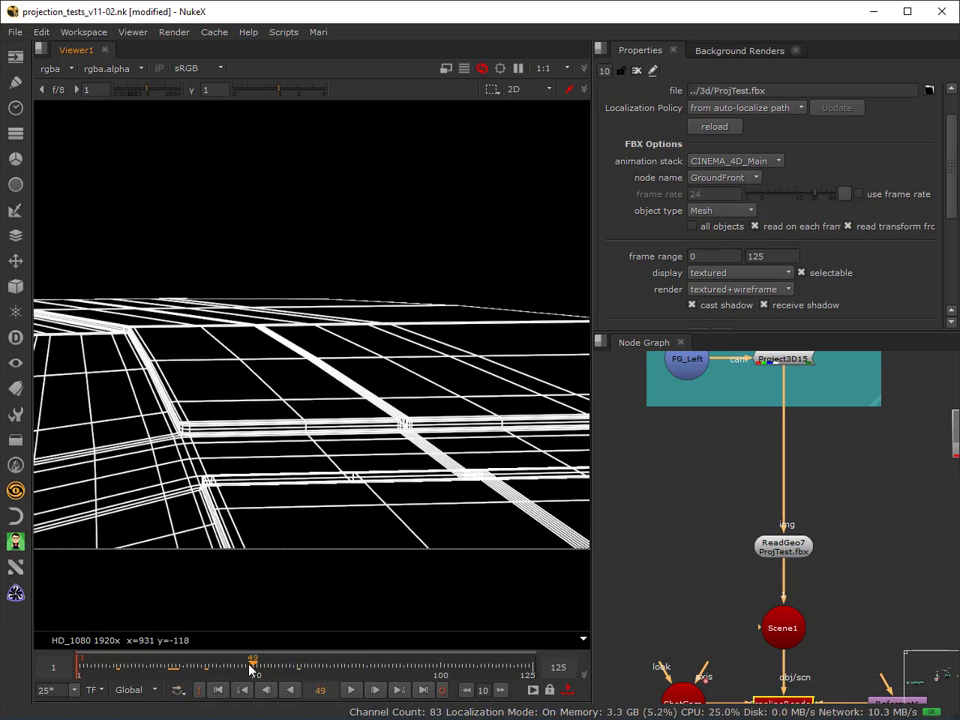
# Scrub from frame 48 back to frame 2, examining how the checkerboard leaves the image's left border.
pyautogui.scroll(-1, 118, 551)
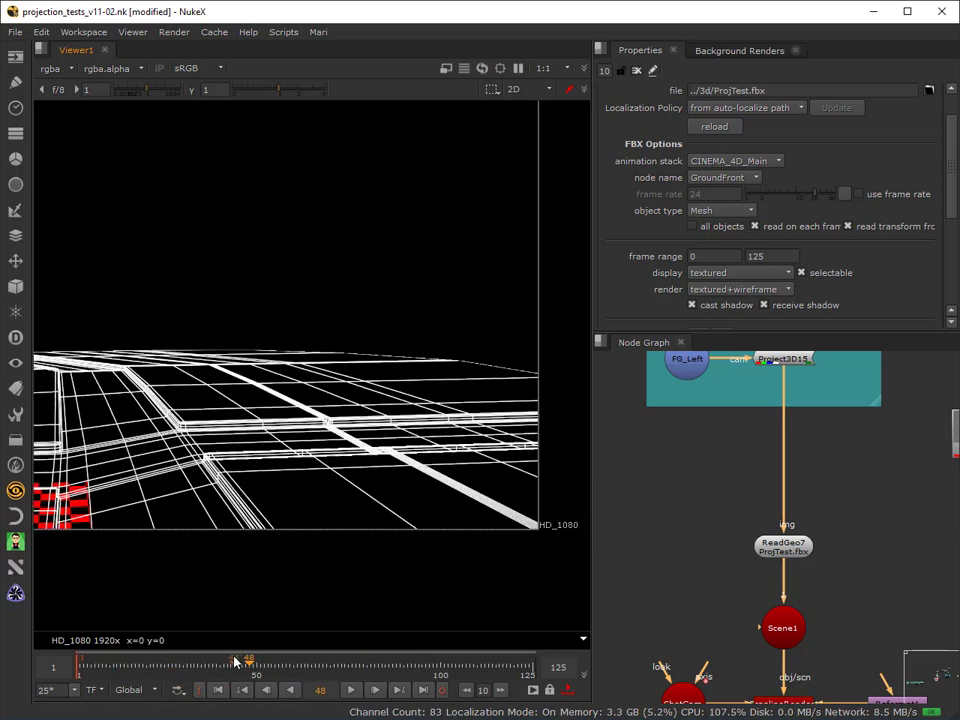
pyautogui.moveTo(234, 665); pyautogui.dragTo(209, 665)
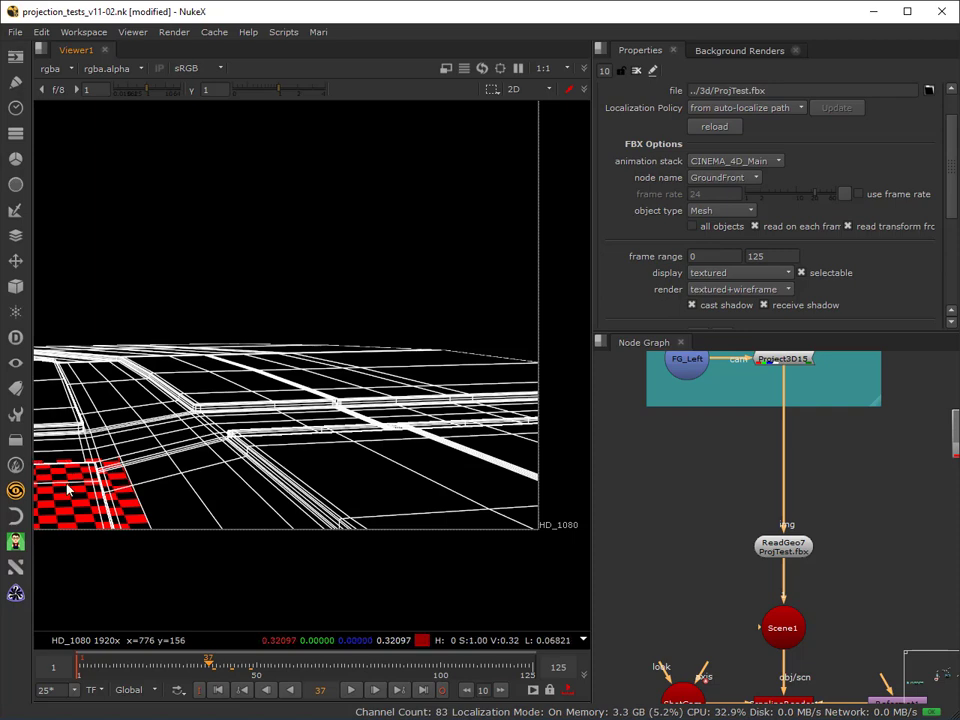
pyautogui.moveTo(211, 665); pyautogui.dragTo(186, 665)
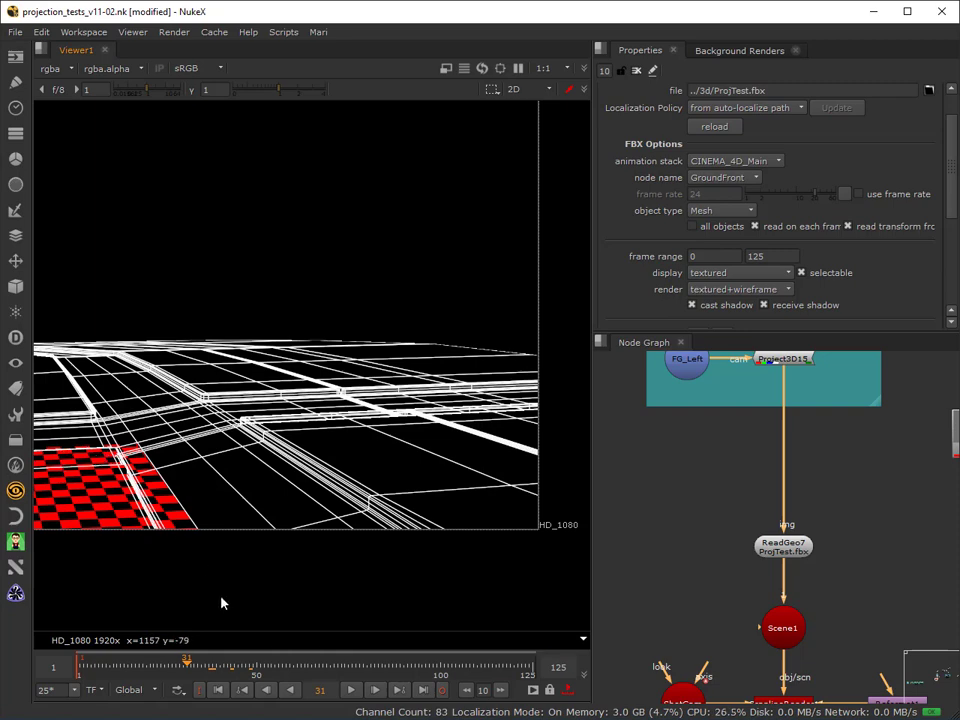
pyautogui.click(237, 667)
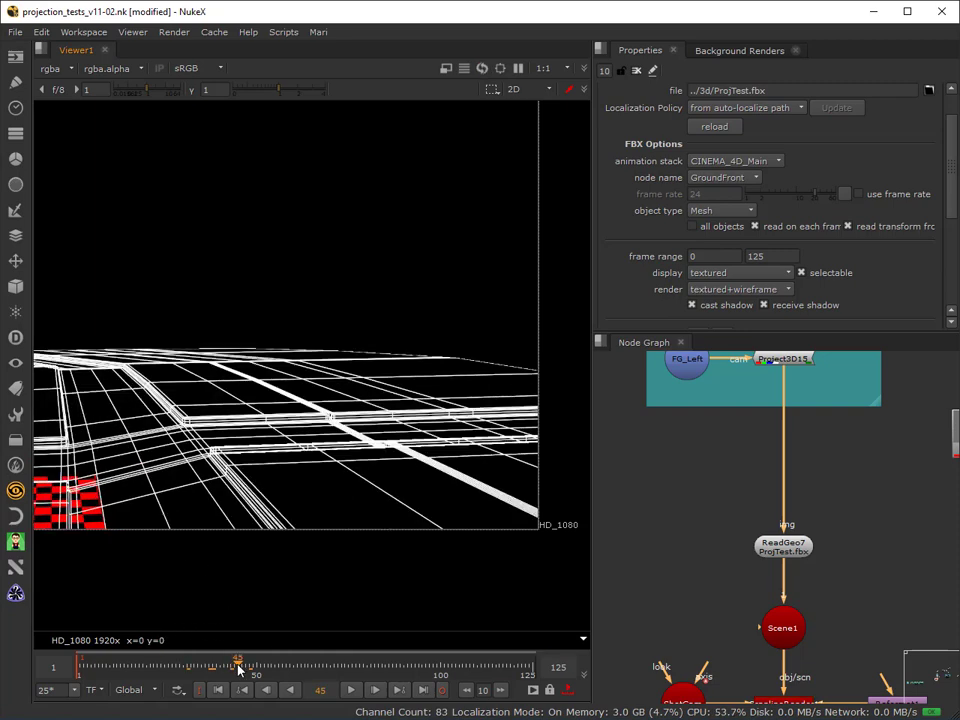
pyautogui.moveTo(237, 667); pyautogui.dragTo(83, 700)
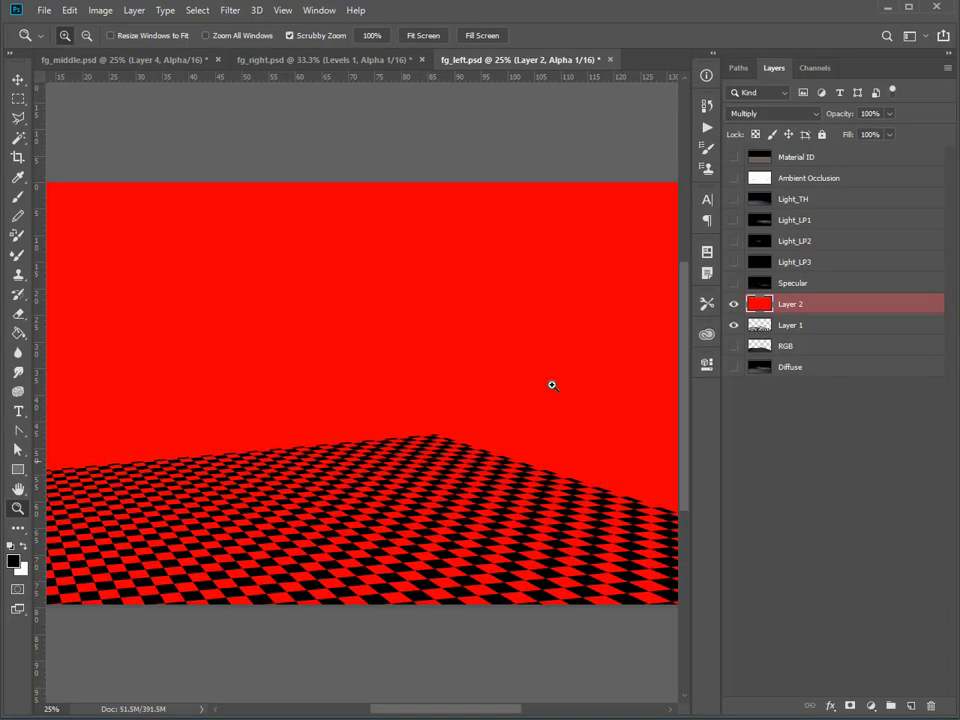
# Switch to fg_left.psd in Photoshop, hide Layer 2 and Layer 1, and show the RGB layer.
pyautogui.moveTo(735, 304); pyautogui.dragTo(724, 342)
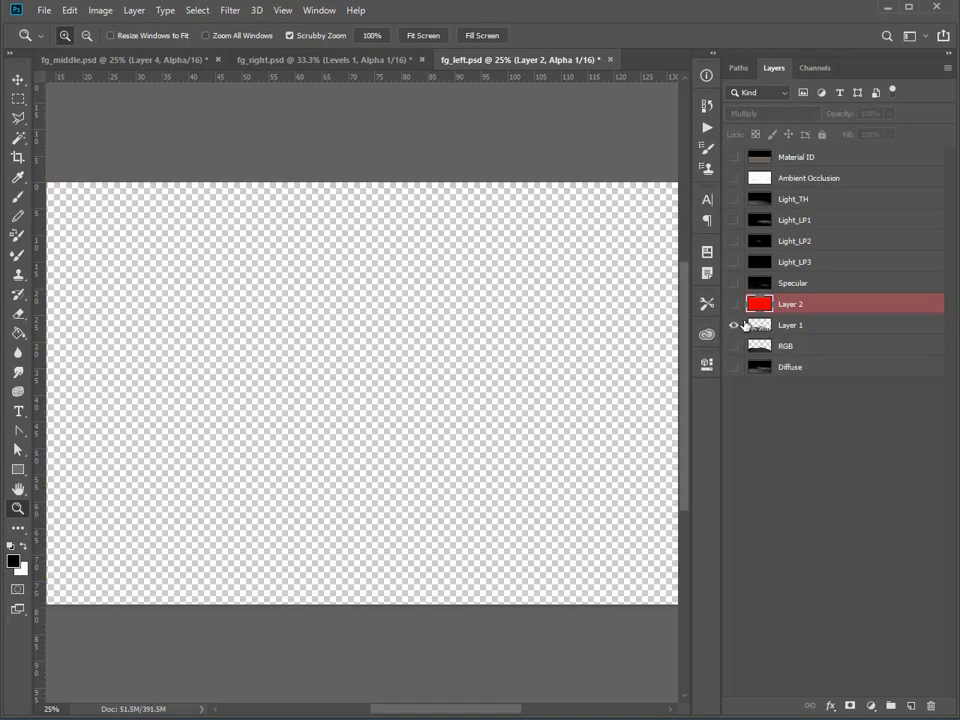
pyautogui.click(733, 346)
pyautogui.click(736, 328)
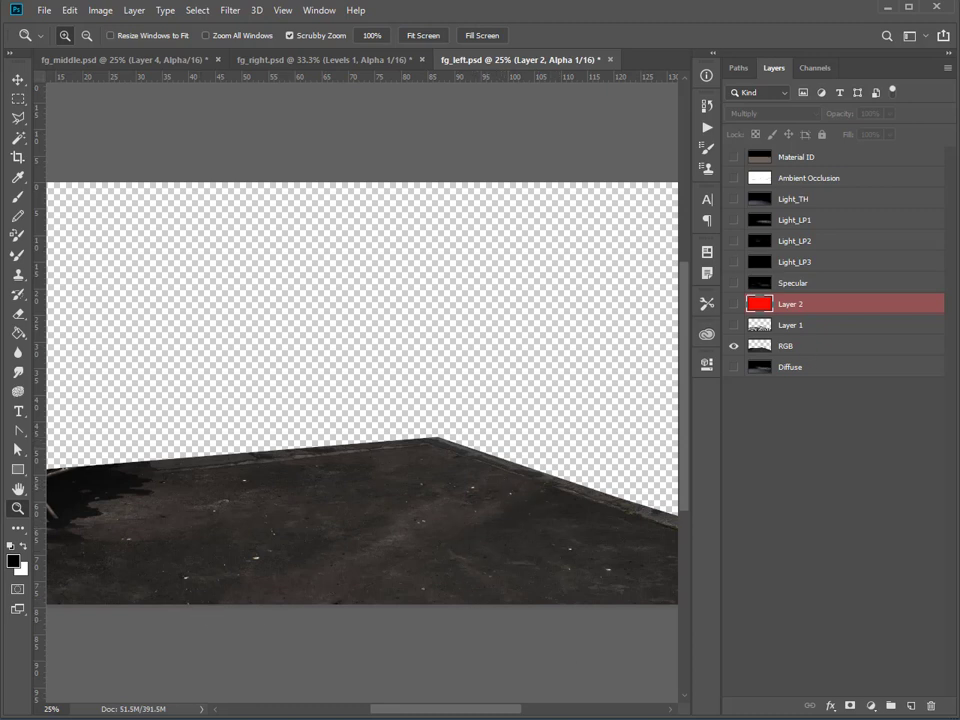
# Switch to Nuke and look over the node graph around the FG Left projection setup.
pyautogui.hotkey('alt', 'Tab')
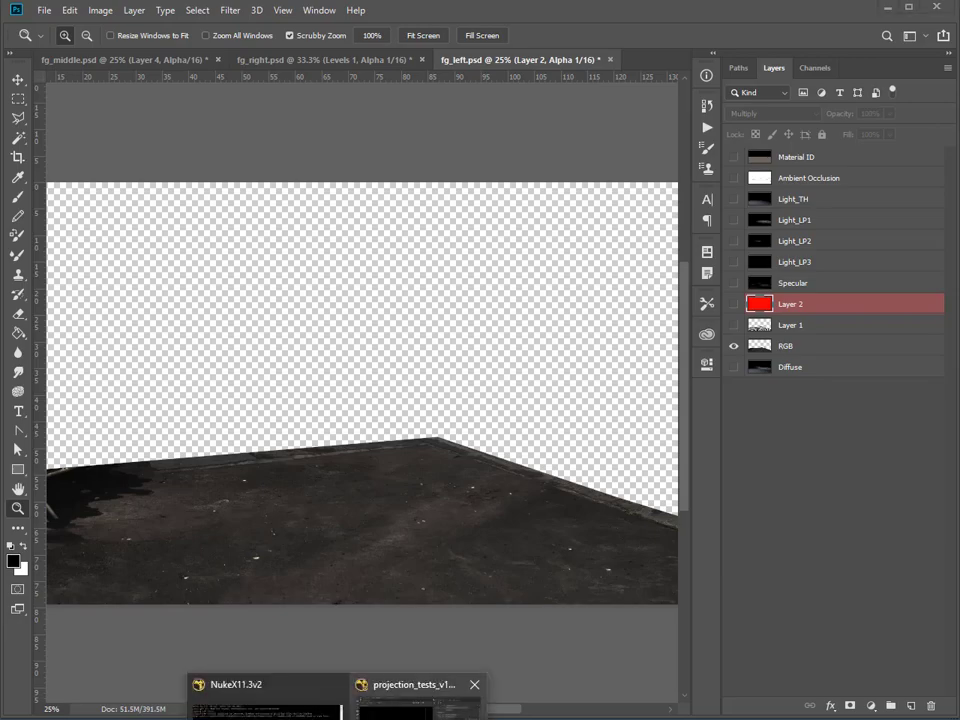
pyautogui.scroll(-6, 800, 625)
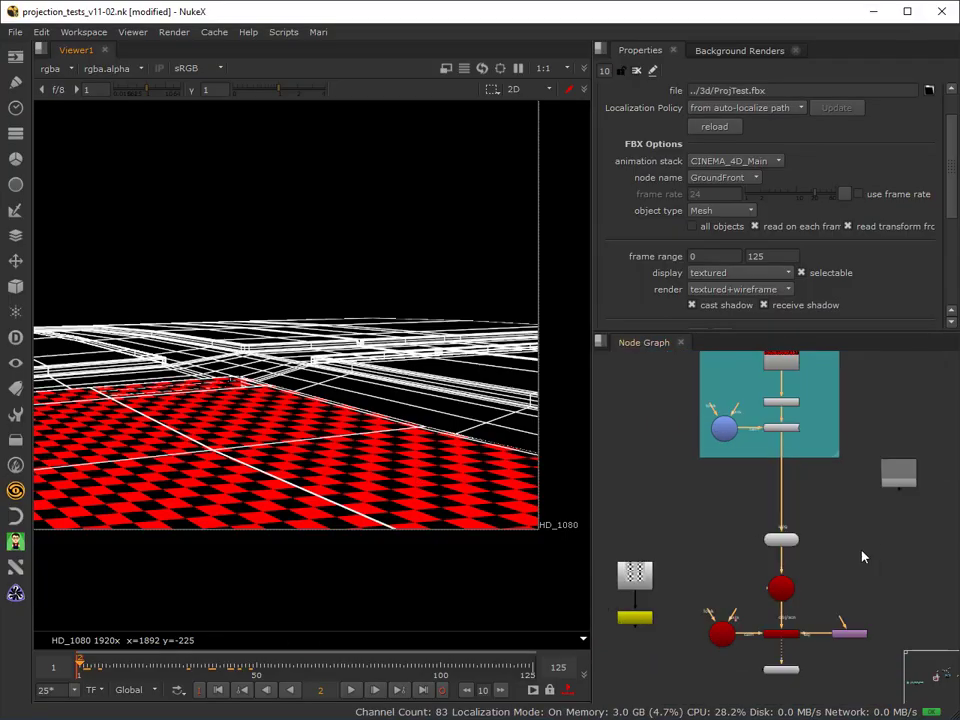
pyautogui.scroll(-3, 776, 561)
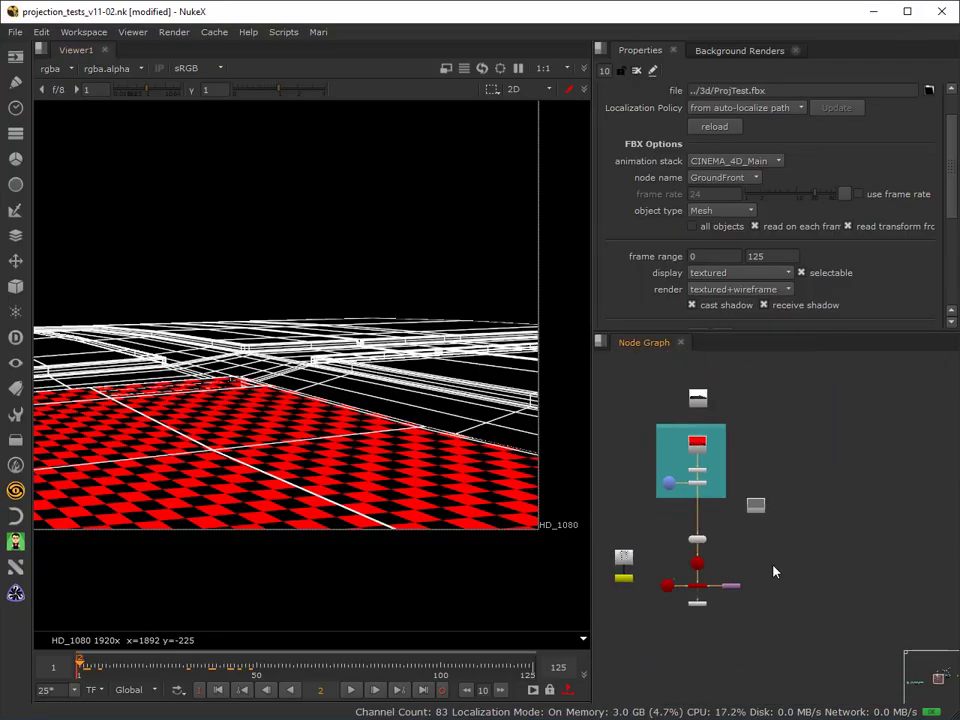
pyautogui.scroll(2, 806, 551)
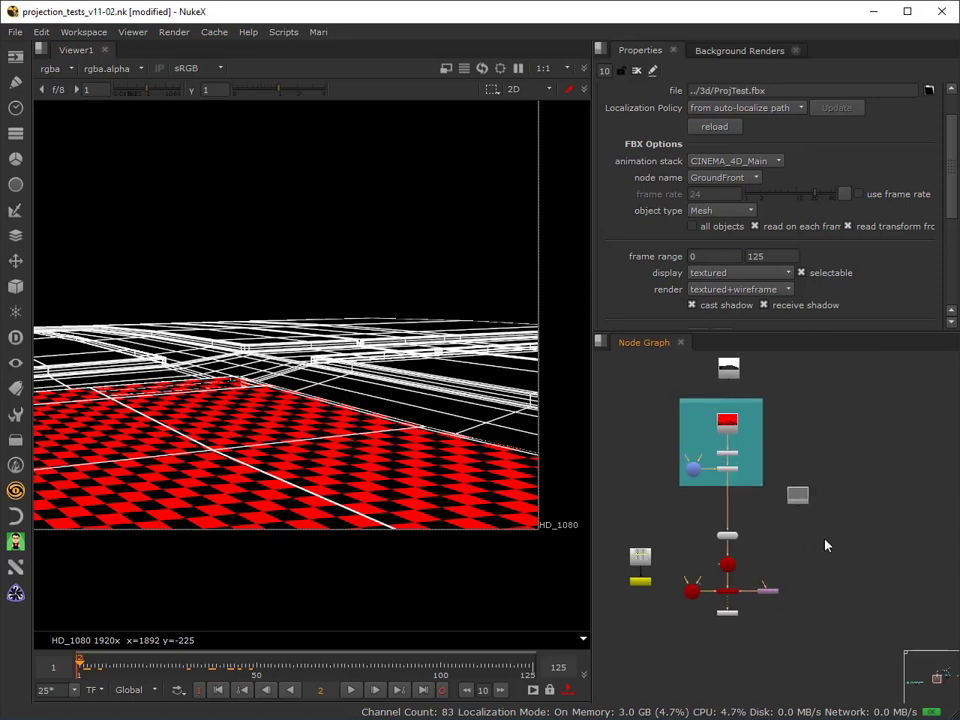
pyautogui.scroll(-2, 825, 544)
pyautogui.scroll(2, 810, 482)
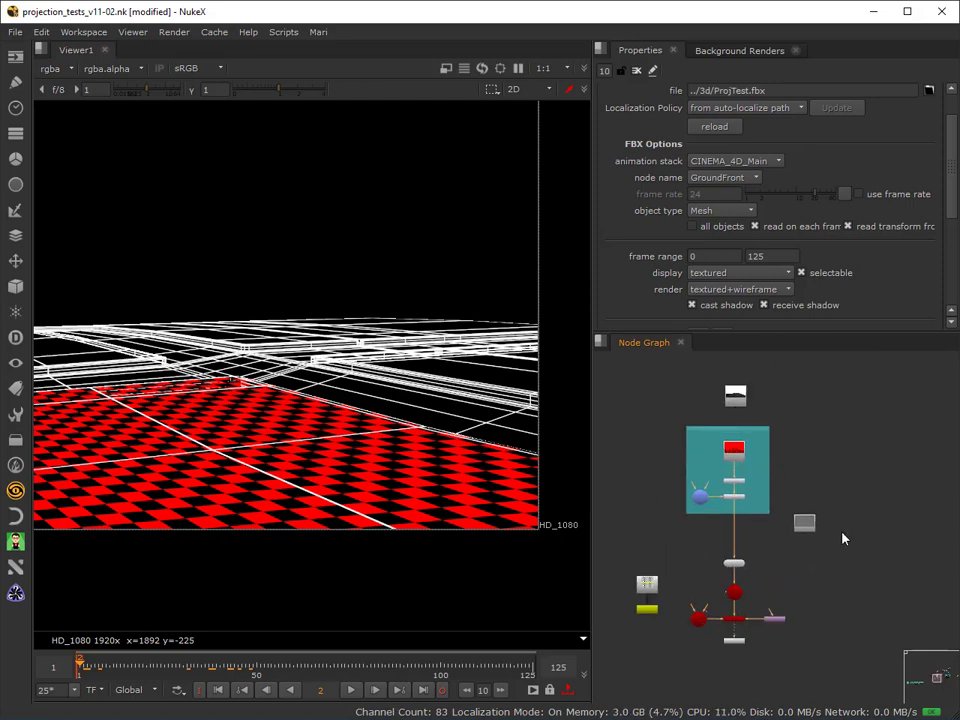
pyautogui.scroll(-1, 850, 540)
pyautogui.scroll(-1, 850, 527)
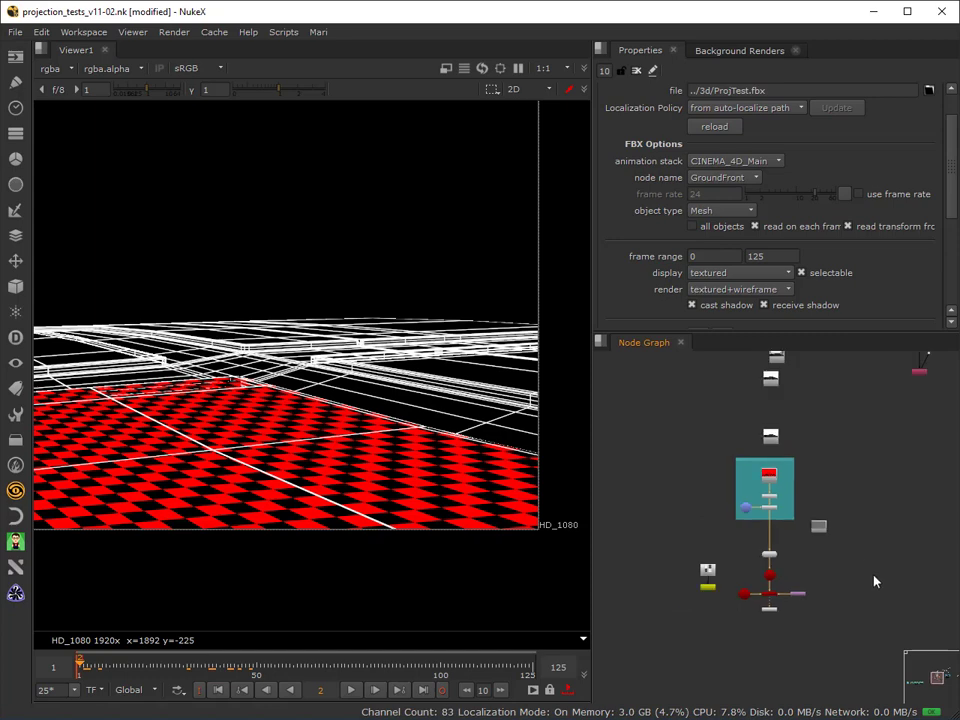
pyautogui.moveTo(855, 572); pyautogui.dragTo(796, 554, button='middle')
pyautogui.scroll(2, 796, 550)
pyautogui.scroll(-9, 847, 545)
pyautogui.scroll(-2, 815, 590)
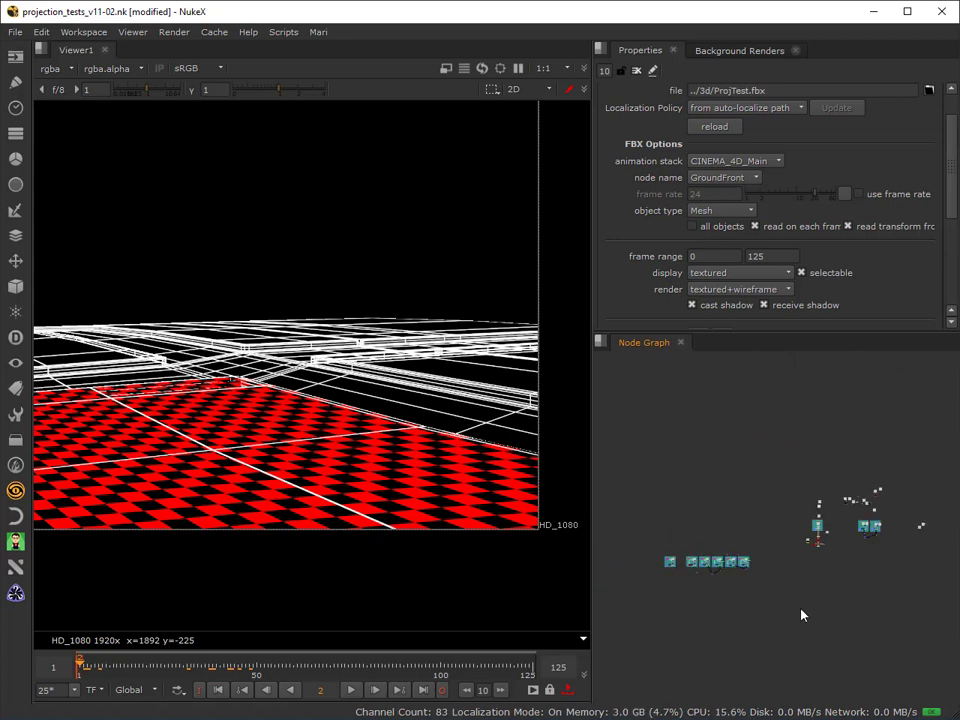
# Move the FG Middle projection group and its blue node beside the FG Left group, placing the overlapping grey node below it.
pyautogui.scroll(2, 799, 598)
pyautogui.moveTo(884, 545); pyautogui.dragTo(714, 584, button='middle')
pyautogui.scroll(2, 713, 584)
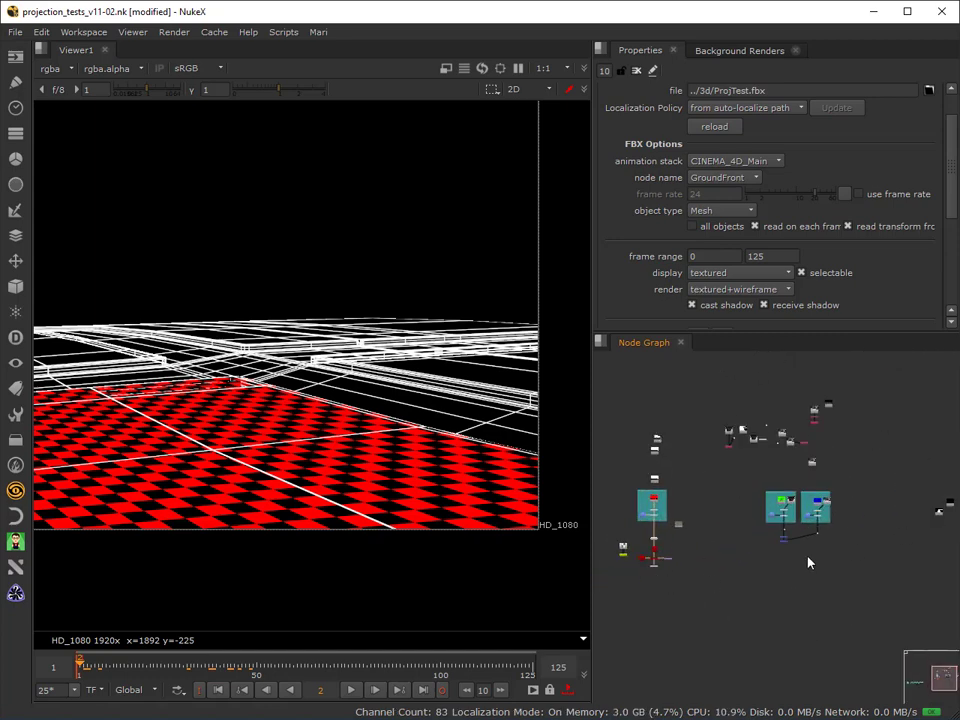
pyautogui.scroll(1, 810, 561)
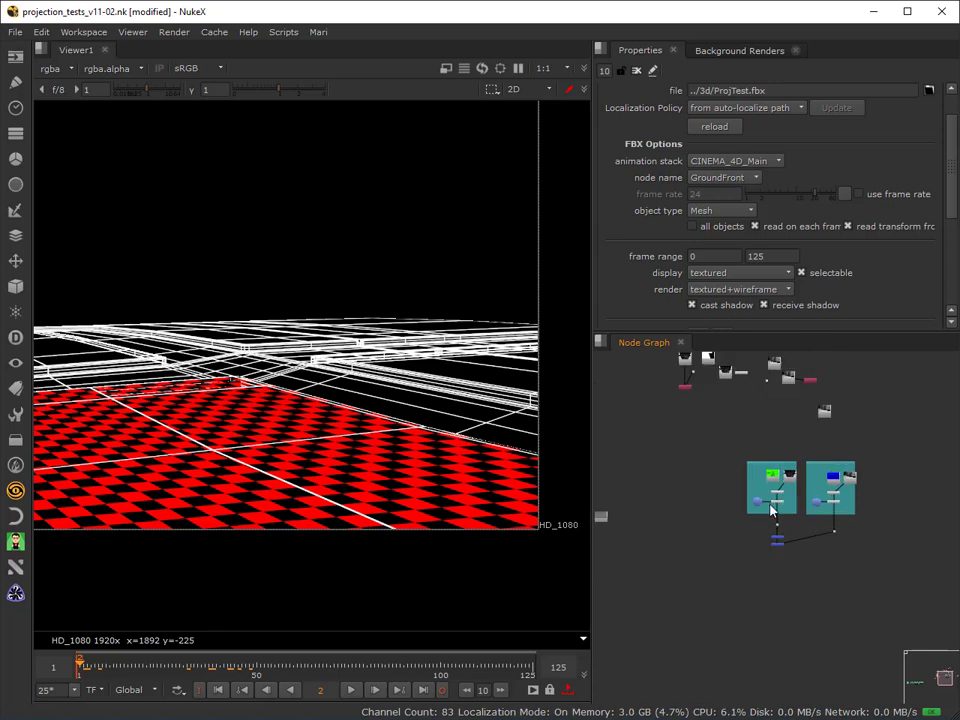
pyautogui.scroll(3, 778, 540)
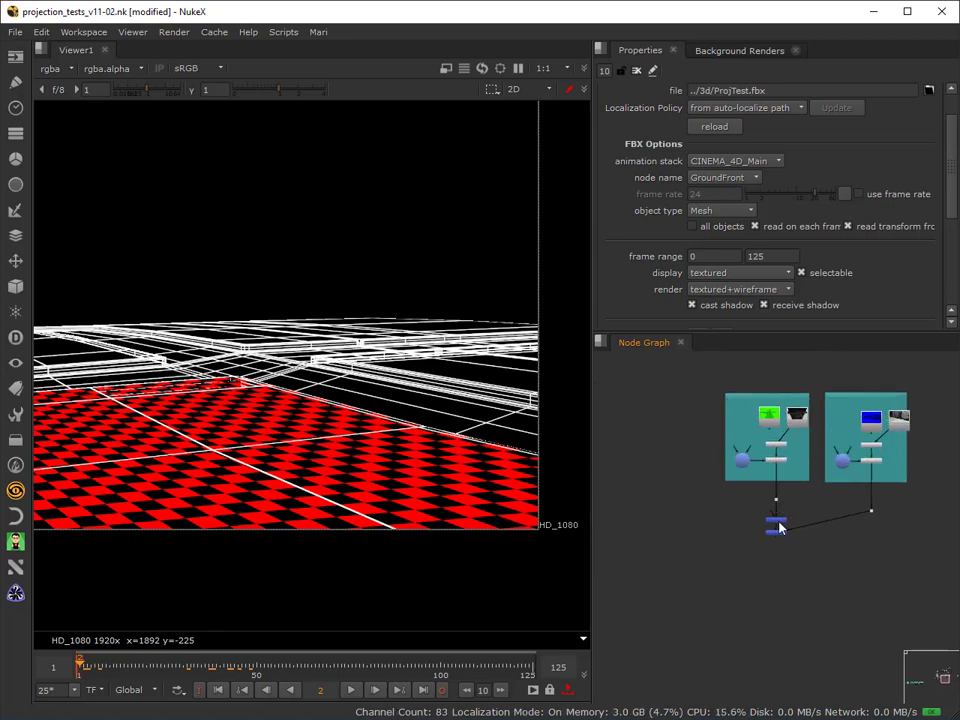
pyautogui.moveTo(779, 522); pyautogui.dragTo(776, 515)
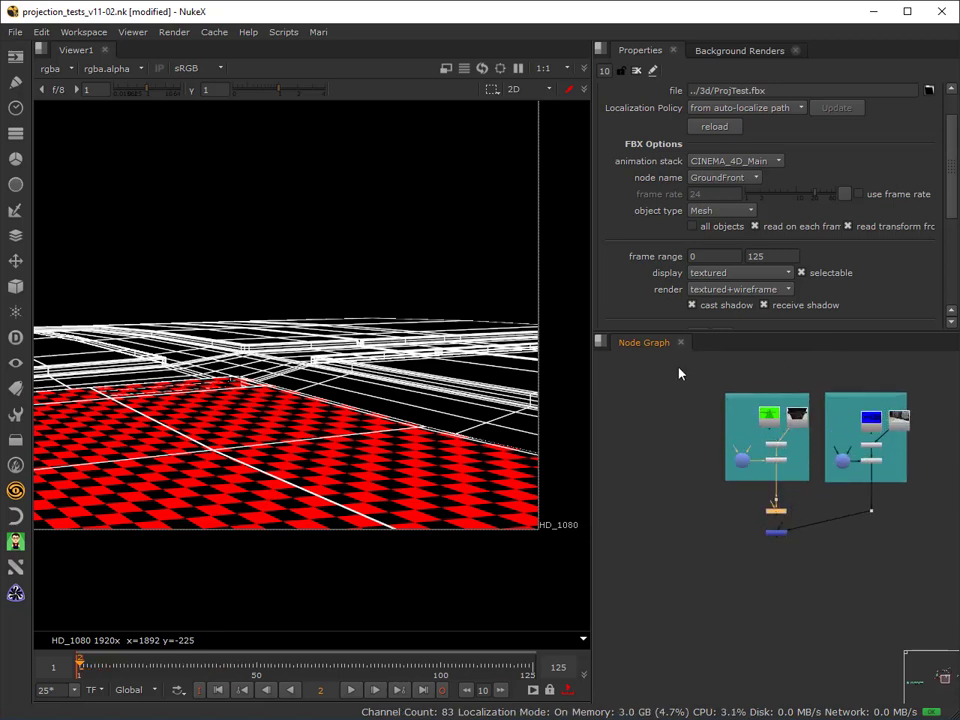
pyautogui.moveTo(679, 373); pyautogui.dragTo(821, 524)
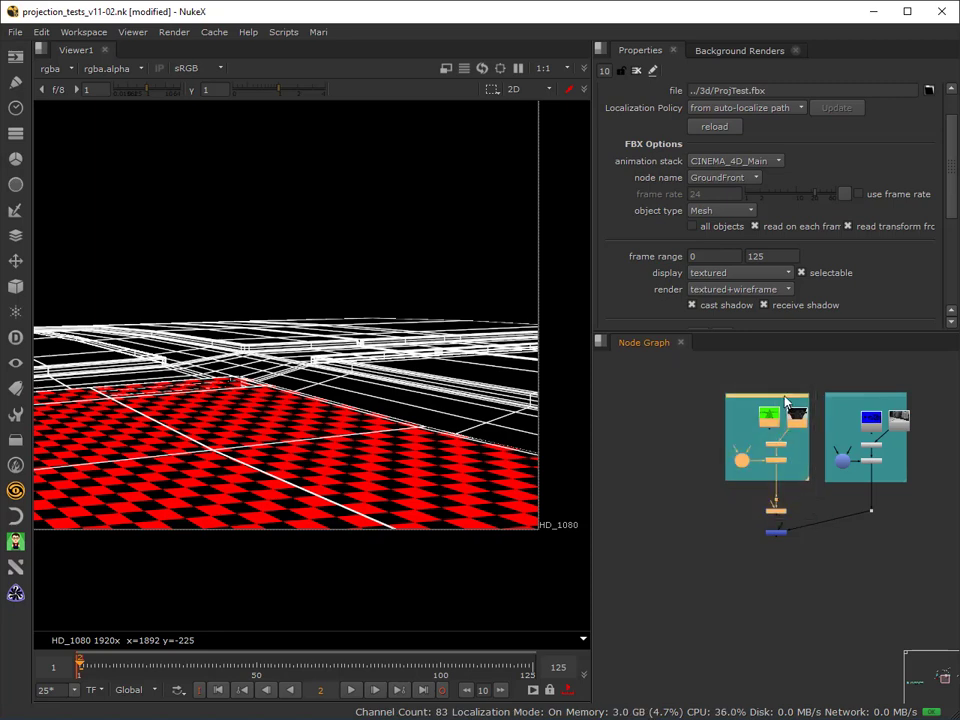
pyautogui.moveTo(785, 401)
pyautogui.mouseDown()
pyautogui.moveTo(562, 404)
pyautogui.moveTo(656, 399)
pyautogui.moveTo(817, 421)
pyautogui.moveTo(784, 393)
pyautogui.moveTo(777, 398)
pyautogui.mouseUp()
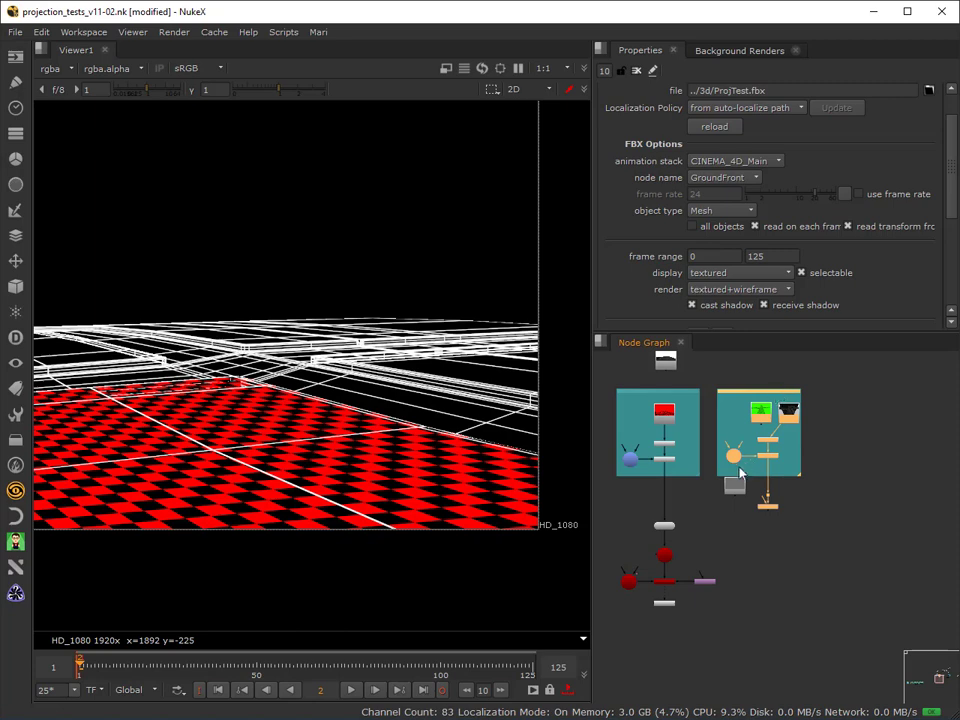
pyautogui.click(711, 538)
# Connect the ground geometry's image input to the FG Middle projection and feed that projection with the green checkerboard image.
pyautogui.scroll(3, 767, 495)
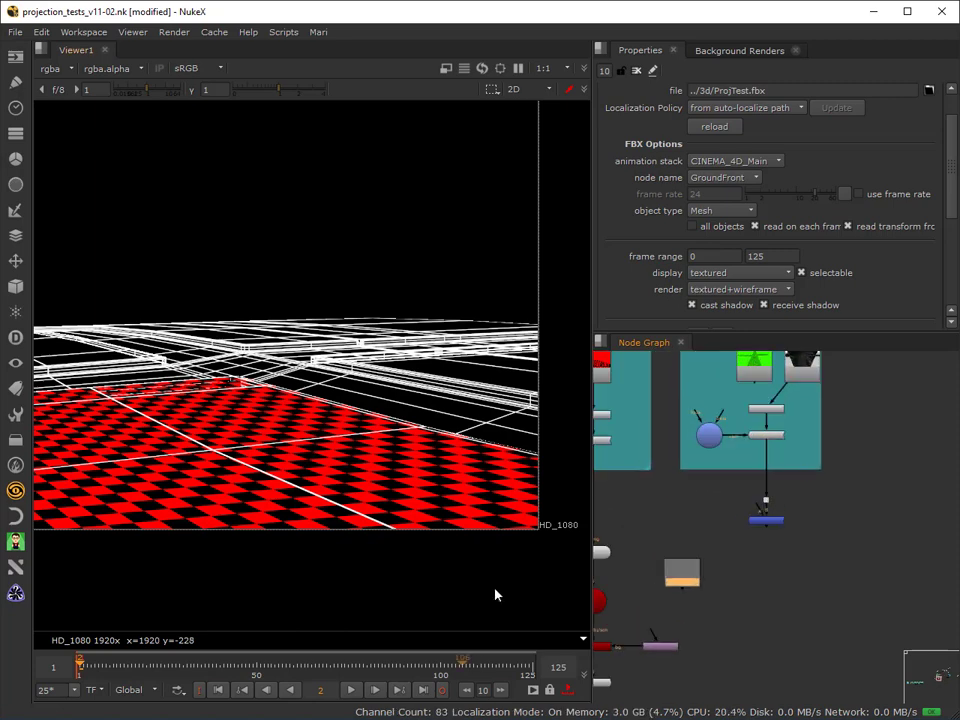
pyautogui.moveTo(752, 523); pyautogui.dragTo(845, 508, button='middle')
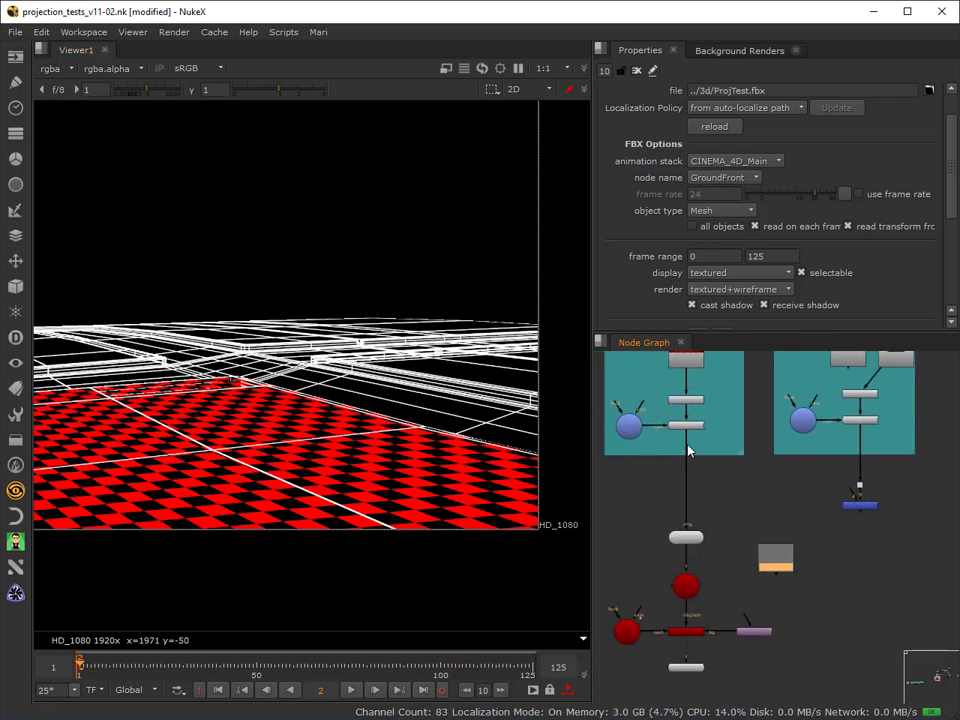
pyautogui.moveTo(688, 450); pyautogui.dragTo(858, 420)
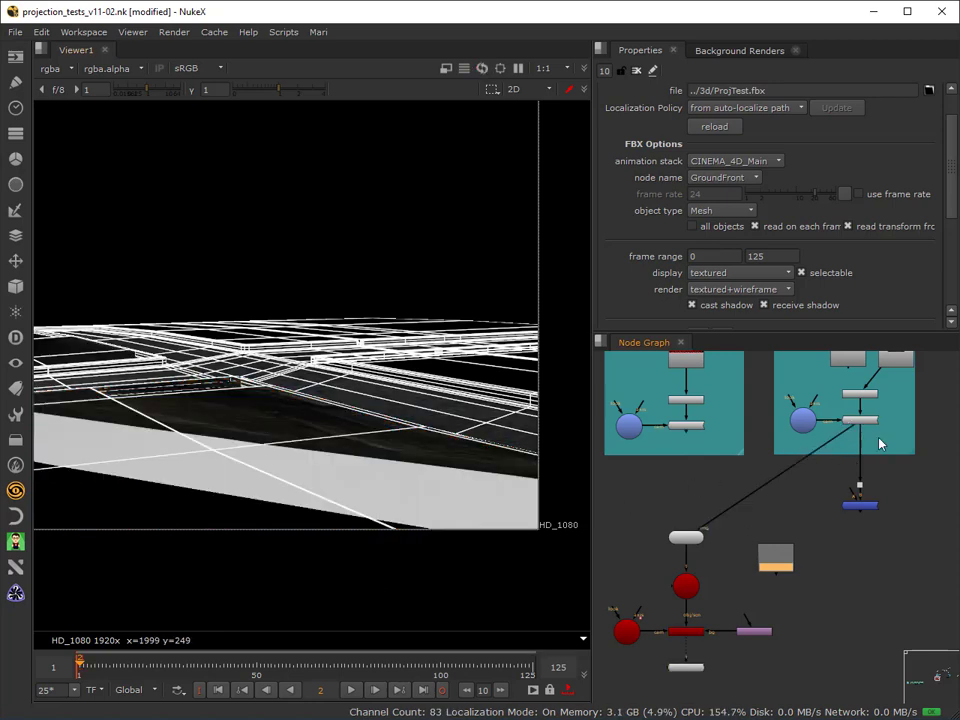
pyautogui.moveTo(880, 444); pyautogui.dragTo(856, 494, button='middle')
pyautogui.moveTo(855, 423); pyautogui.dragTo(826, 401)
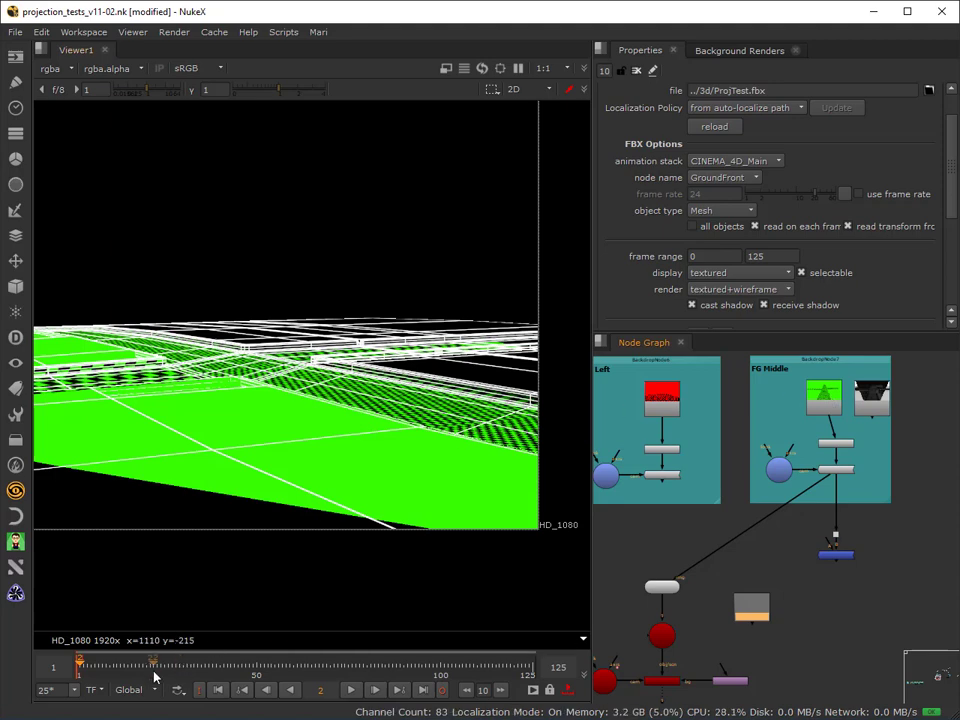
# Scrub to frame 61 and examine the green checkerboard coverage of the FG Middle projection on the ground geometry.
pyautogui.click(250, 663)
pyautogui.moveTo(254, 663); pyautogui.dragTo(296, 665)
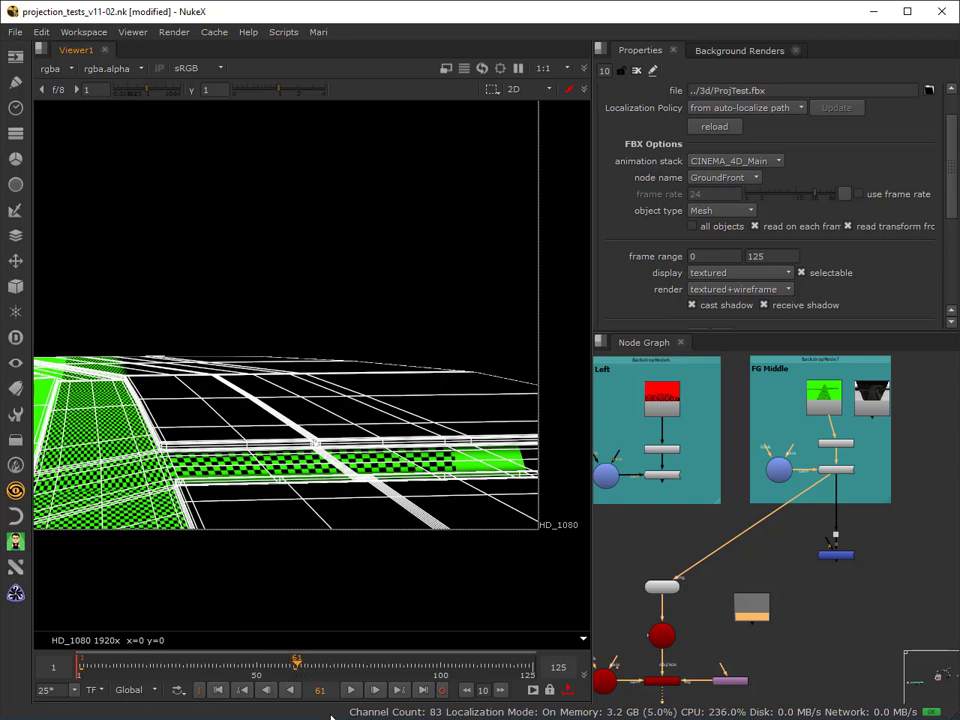
pyautogui.scroll(-2, 269, 483)
pyautogui.moveTo(268, 482); pyautogui.dragTo(373, 431, button='middle')
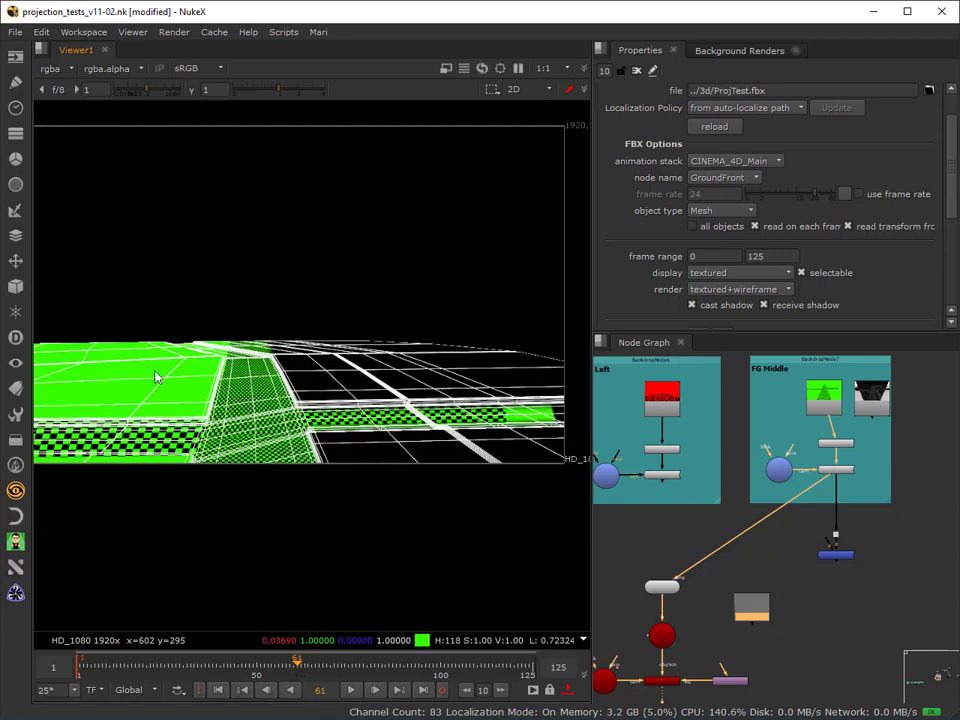
pyautogui.scroll(2, 240, 440)
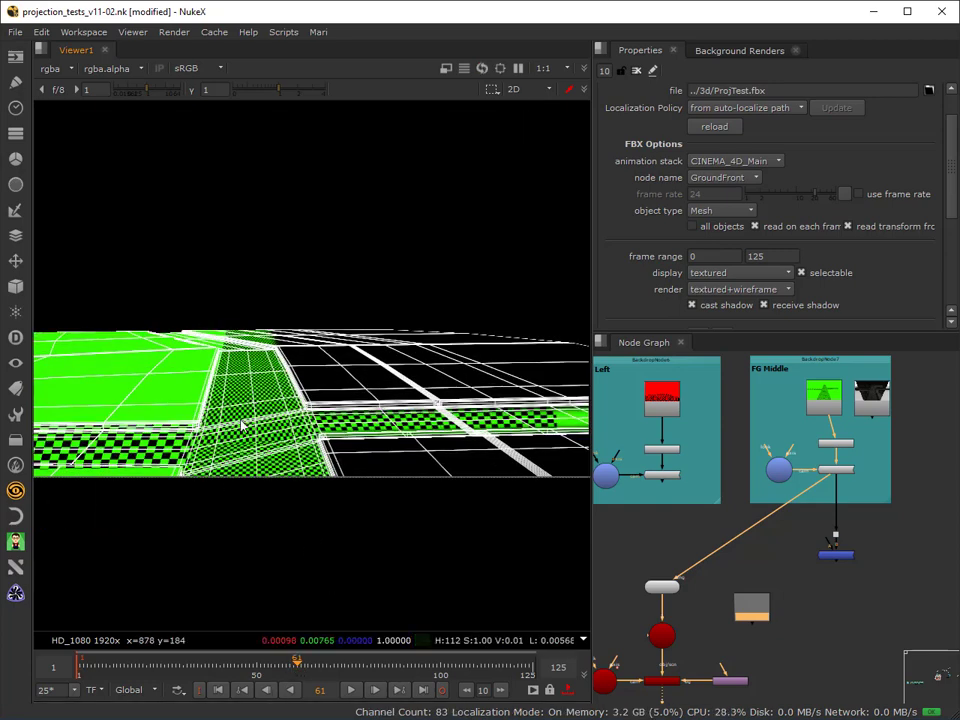
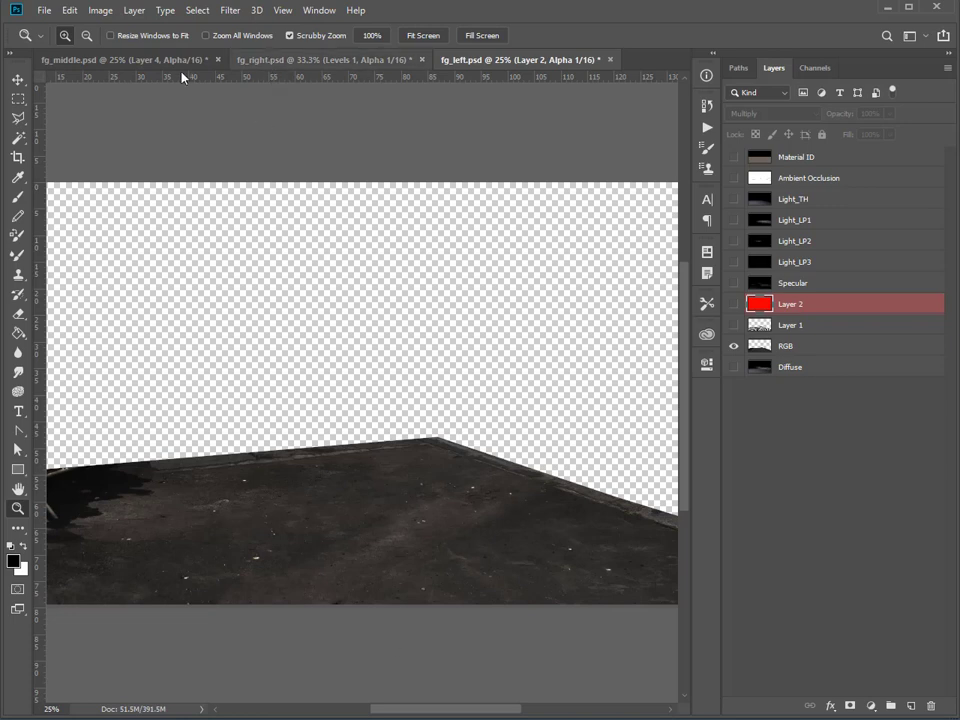
# Bring up fg_middle.psd and hide the green Layer 4 to view the checkerboard layer alone.
pyautogui.click(125, 59)
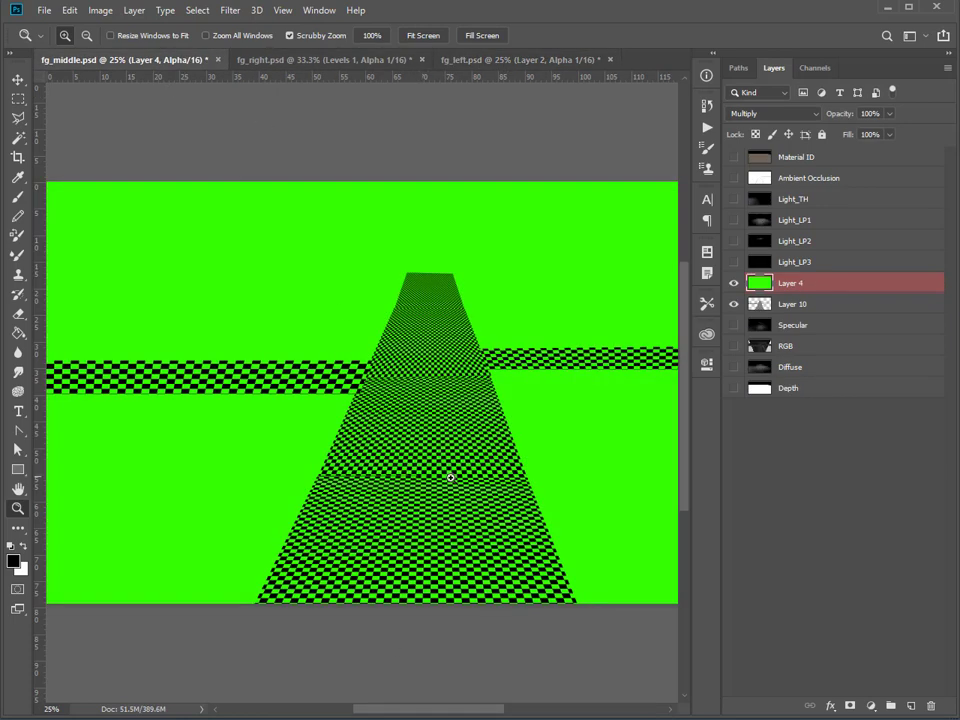
pyautogui.click(734, 283)
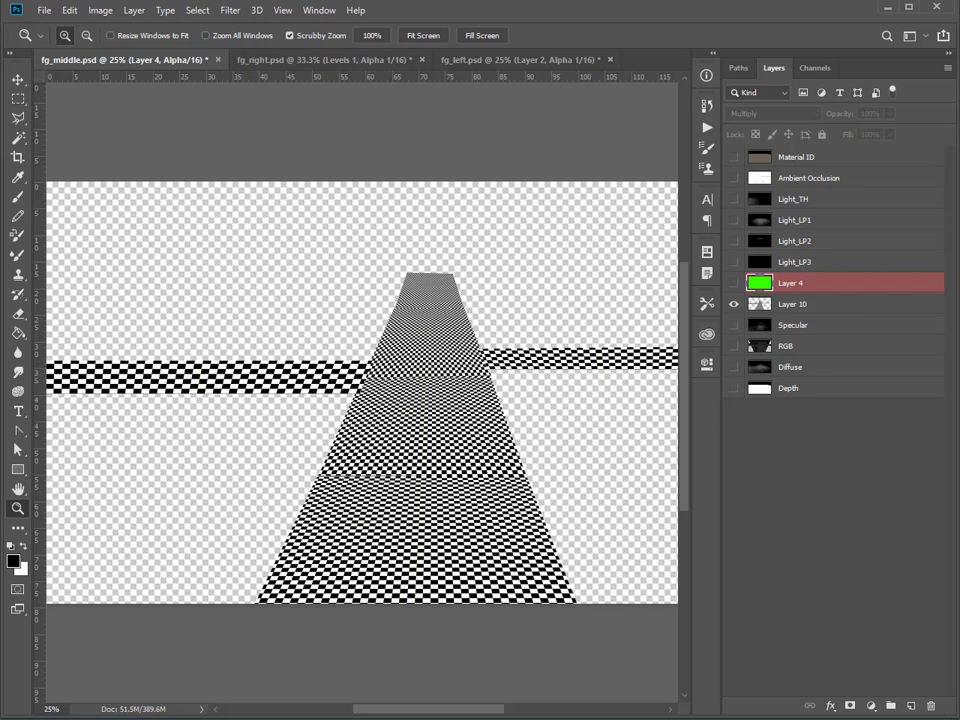
# Switch to Nuke and scrub to frame 33, examining the FG Middle checkerboard coverage on the ground geometry.
pyautogui.moveTo(339, 718)
pyautogui.click(418, 704)
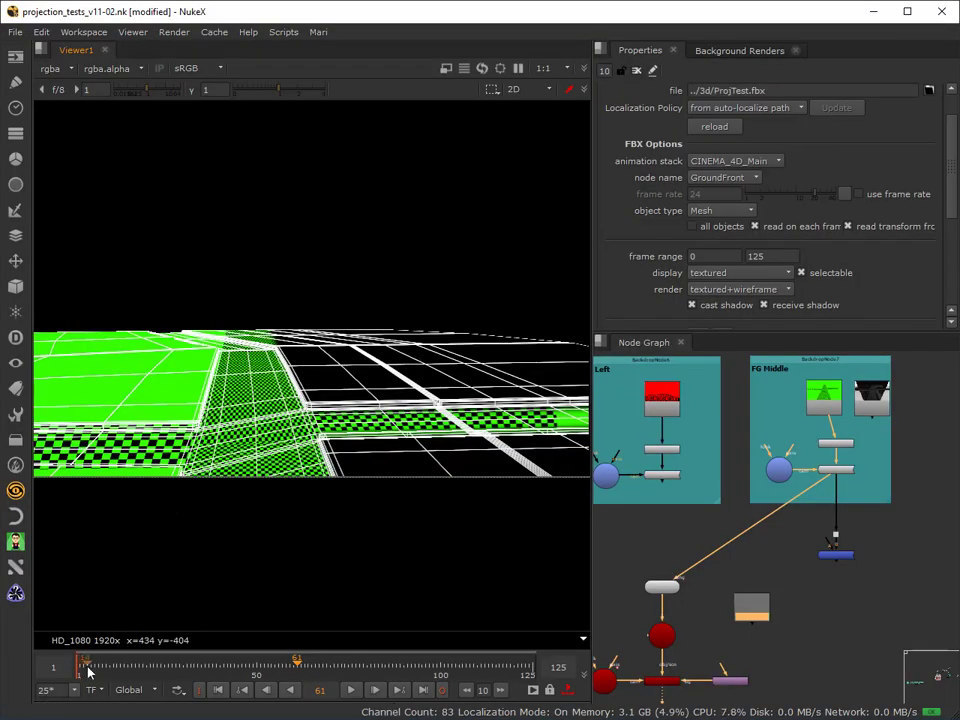
pyautogui.moveTo(88, 668); pyautogui.dragTo(172, 668)
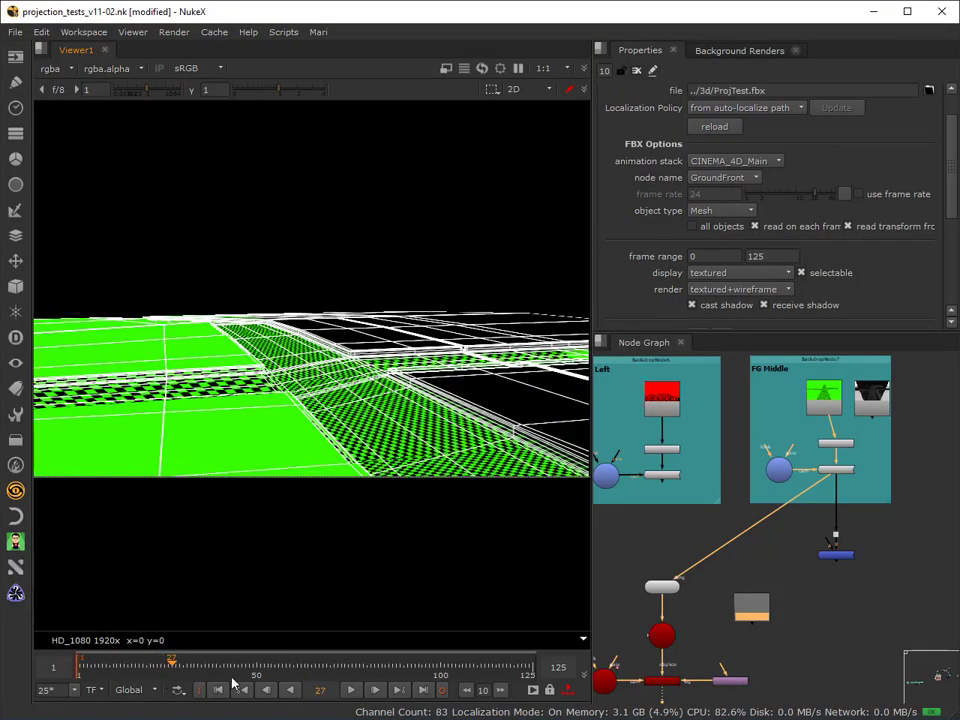
pyautogui.moveTo(232, 678); pyautogui.dragTo(194, 708)
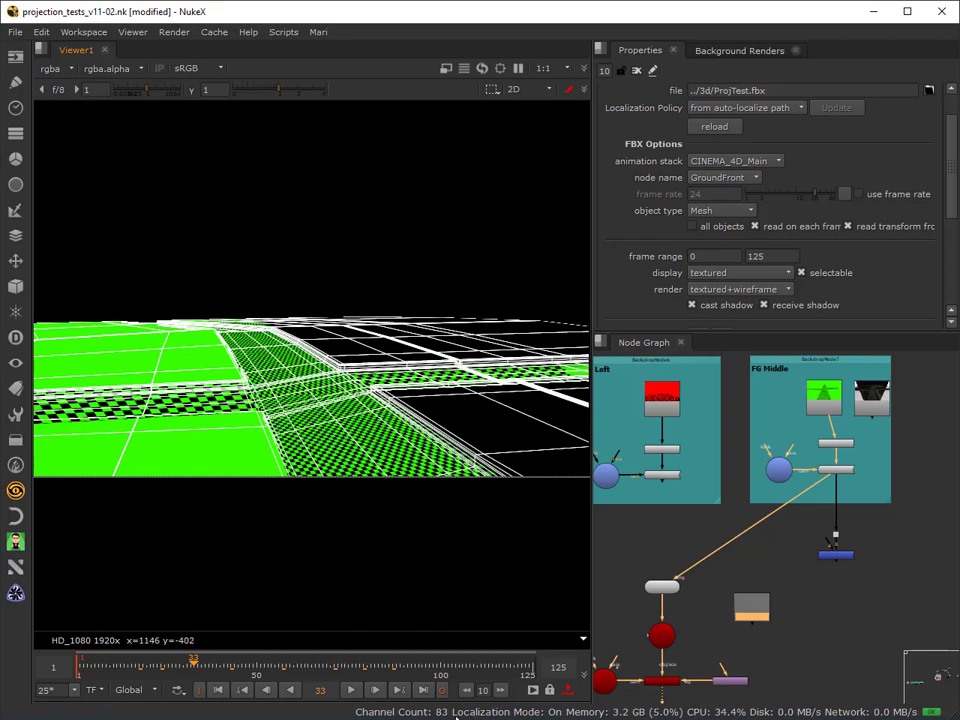
# Switch to Photoshop, show Layer 4 of fg_middle.psd again and view the Alpha channel on its own.
pyautogui.click(395, 718)
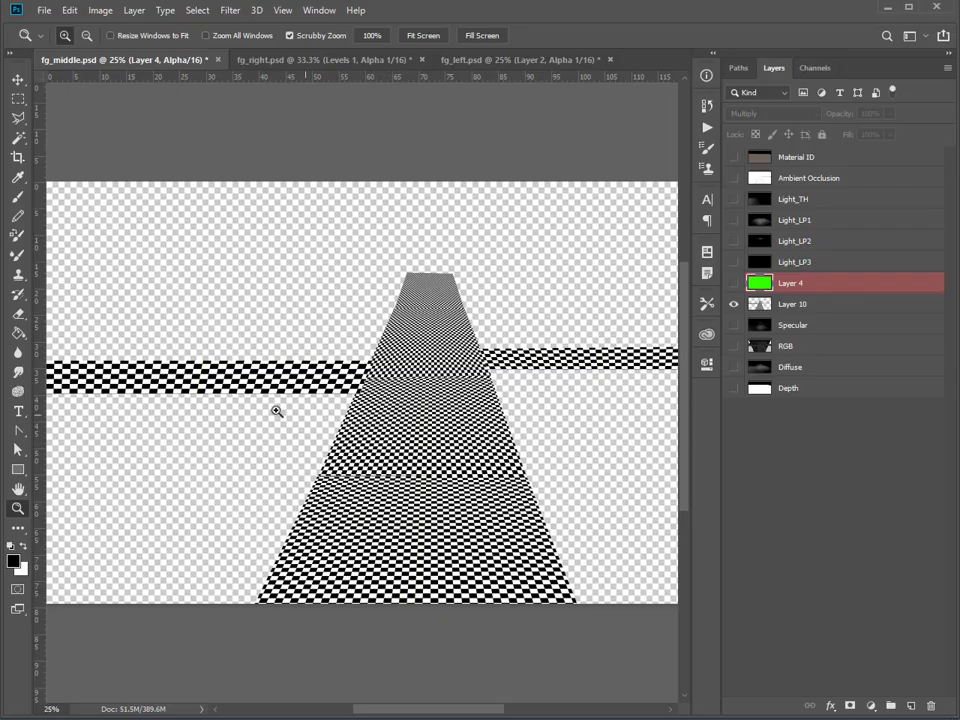
pyautogui.click(733, 285)
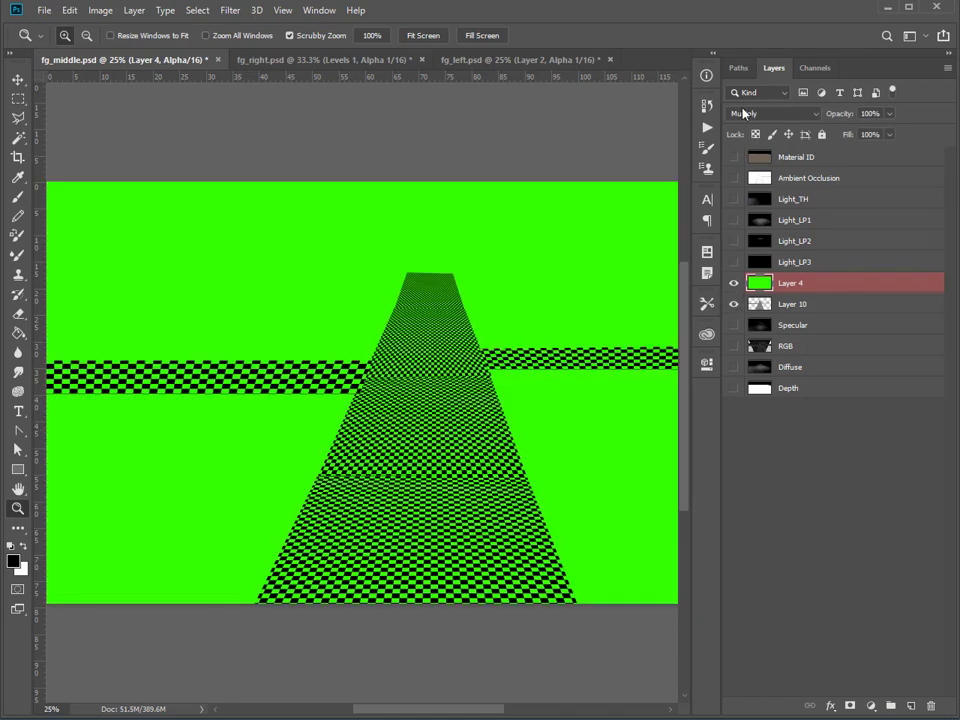
pyautogui.click(815, 68)
pyautogui.click(732, 163)
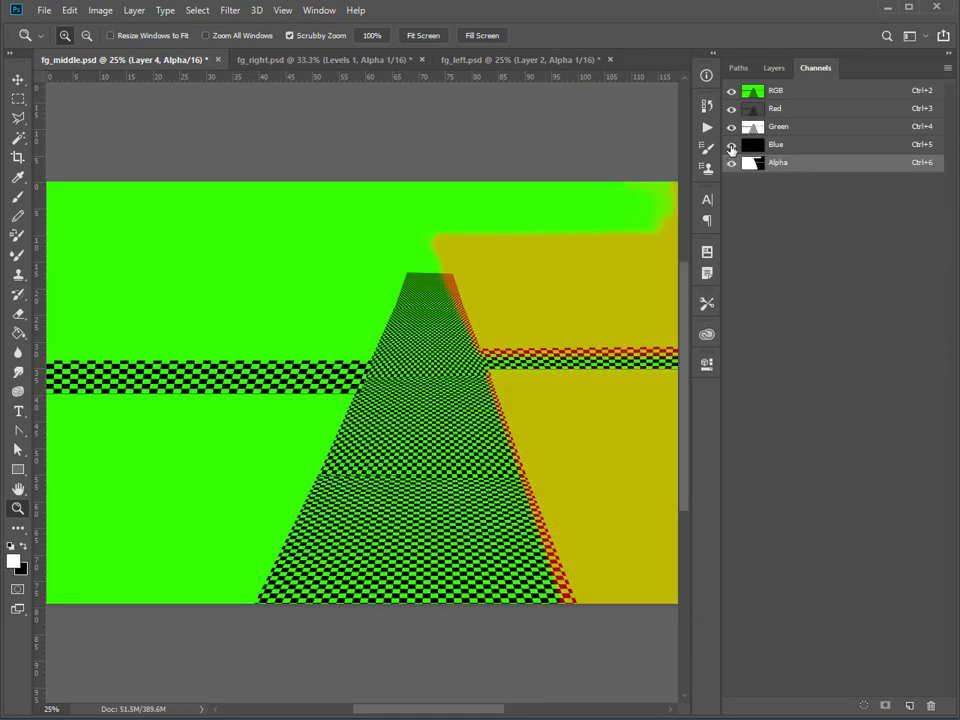
pyautogui.click(732, 93)
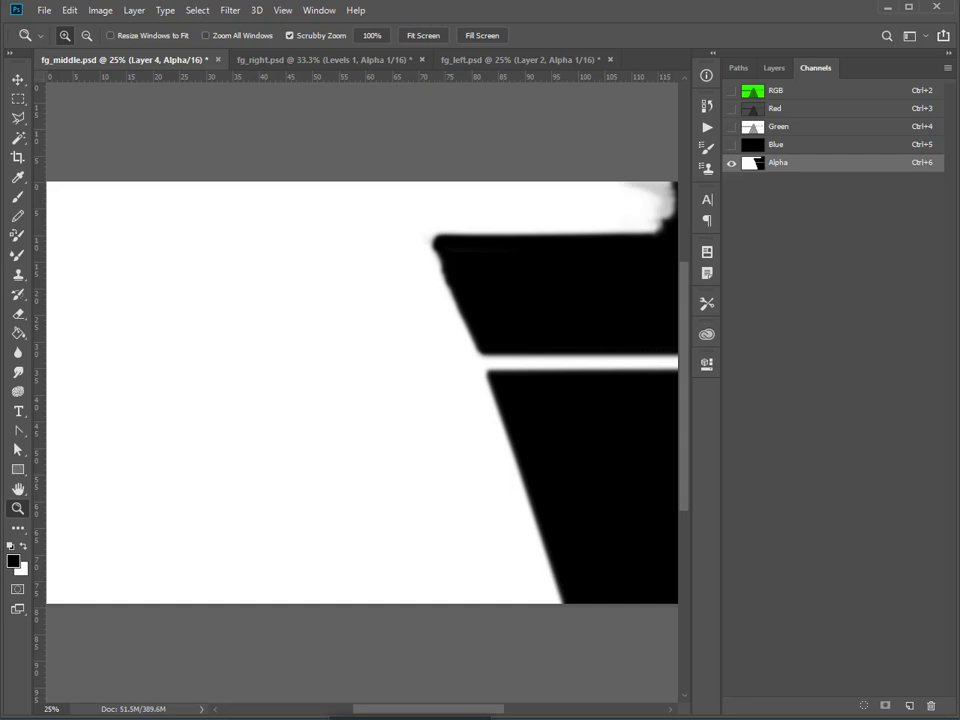
# Switch to Nuke and align the green checkerboard Read node directly above the Premult node in the FG Middle group.
pyautogui.moveTo(292, 714)
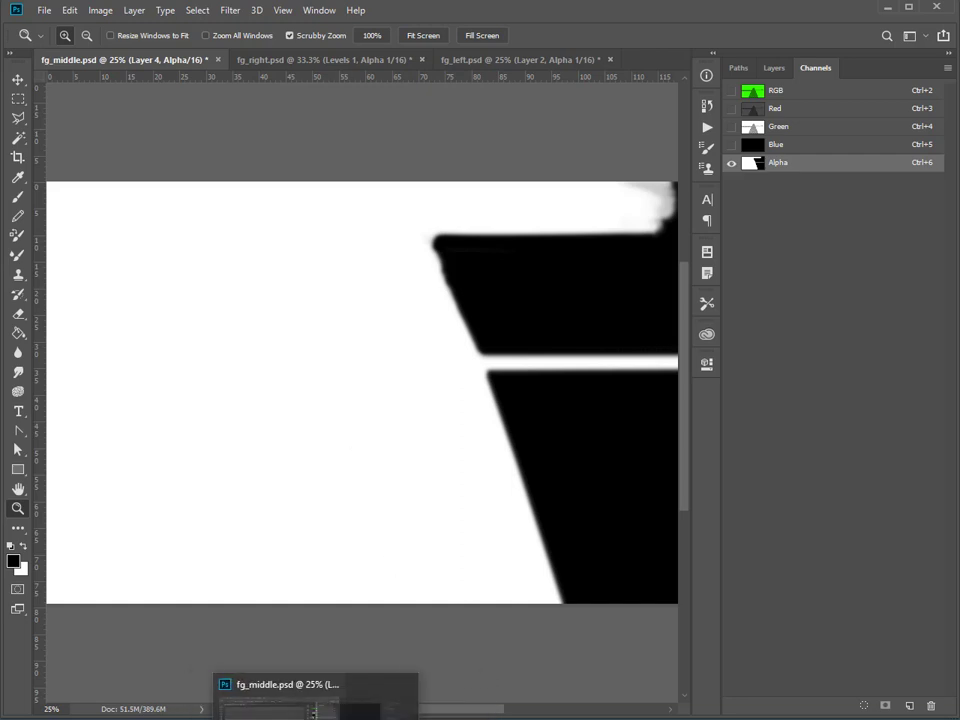
pyautogui.click(420, 700)
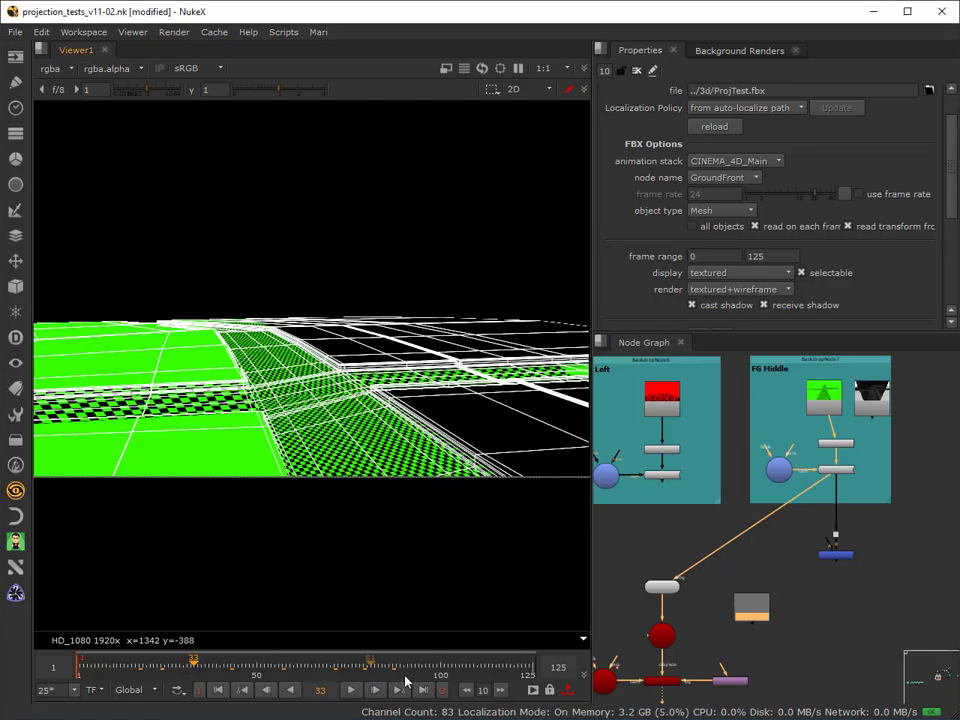
pyautogui.click(776, 472)
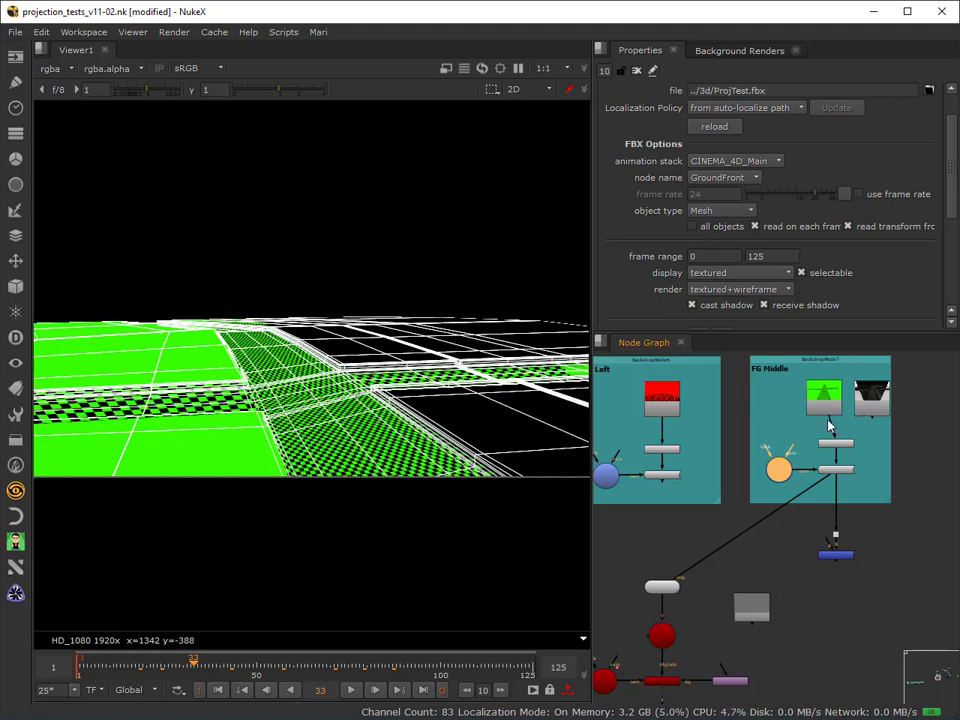
pyautogui.moveTo(828, 407); pyautogui.dragTo(840, 404)
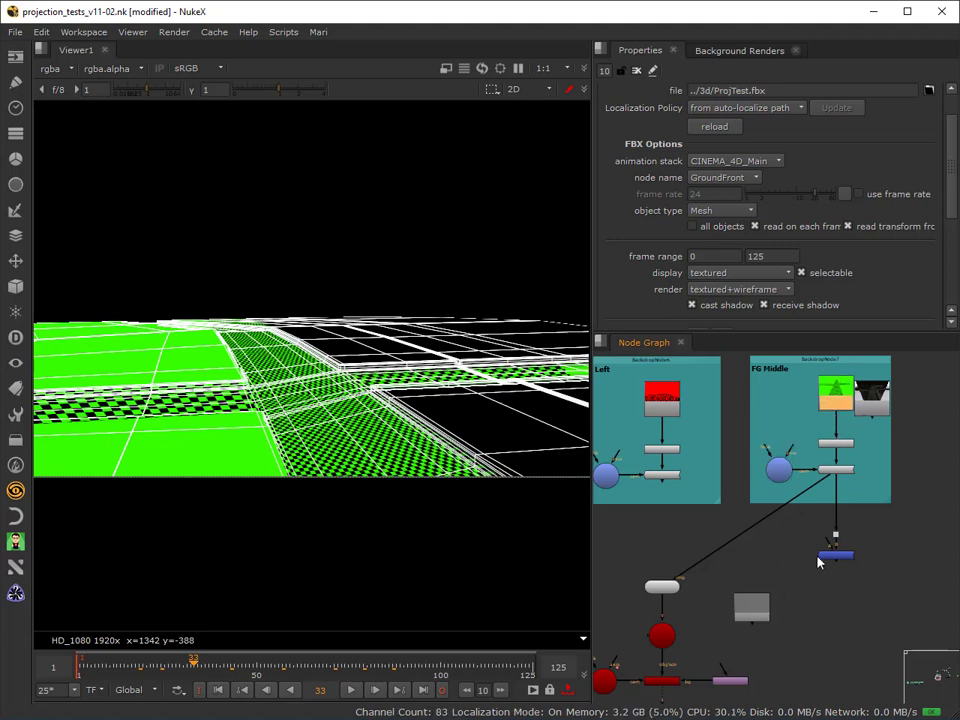
# Place the MergeMat node between the FG Left group and the ground geometry, and connect its A input to Project3D15.
pyautogui.scroll(-3, 817, 562)
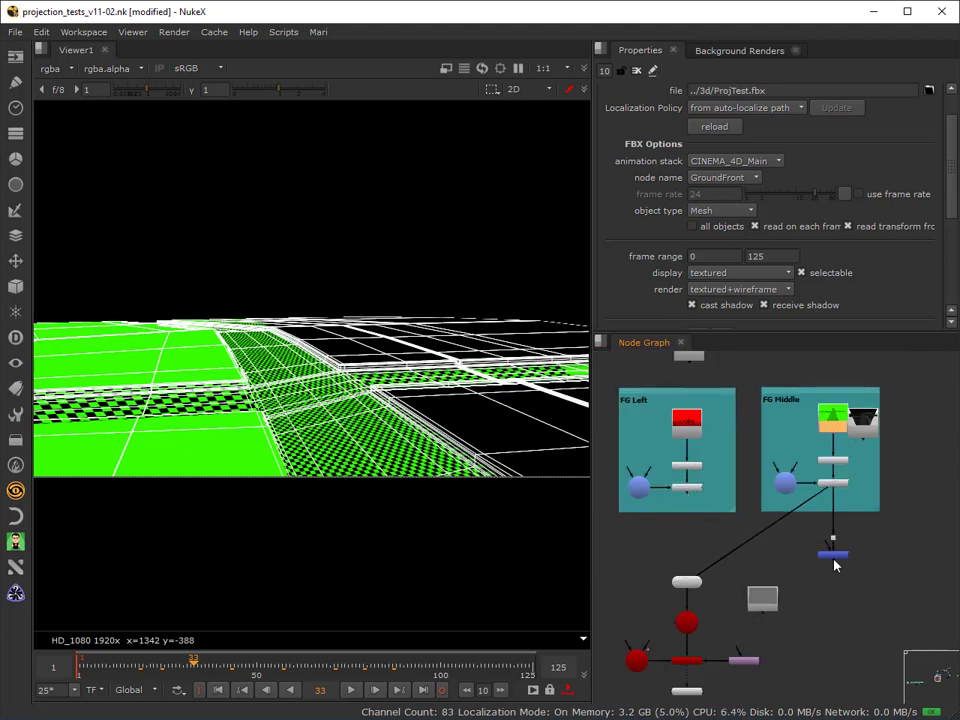
pyautogui.moveTo(838, 562); pyautogui.dragTo(692, 543)
pyautogui.scroll(2, 848, 513)
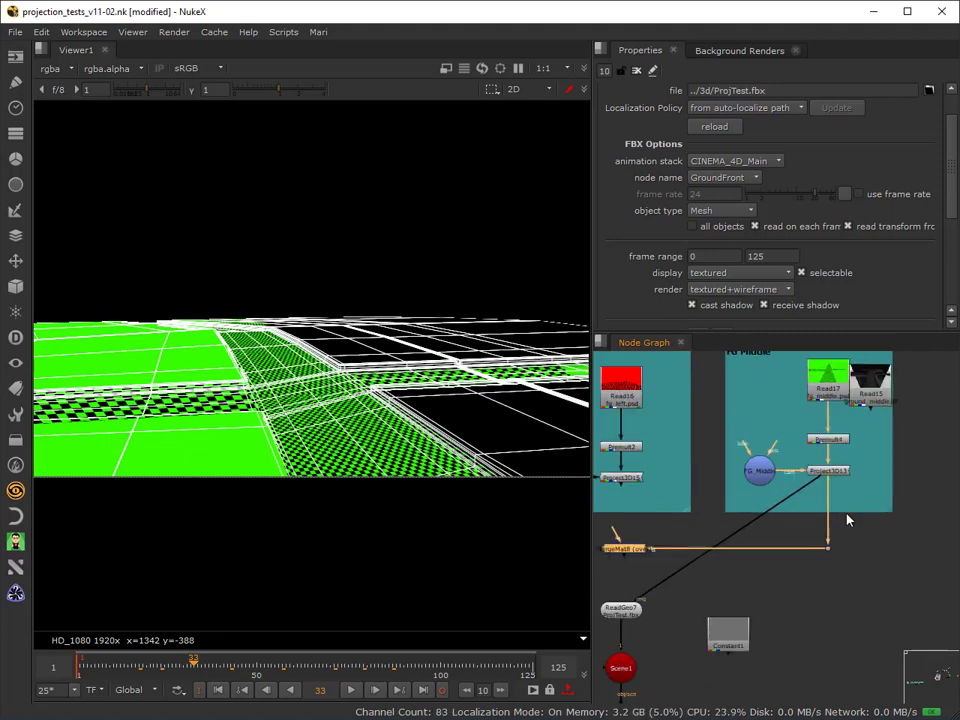
pyautogui.scroll(3, 641, 567)
pyautogui.moveTo(641, 567); pyautogui.dragTo(706, 561, button='middle')
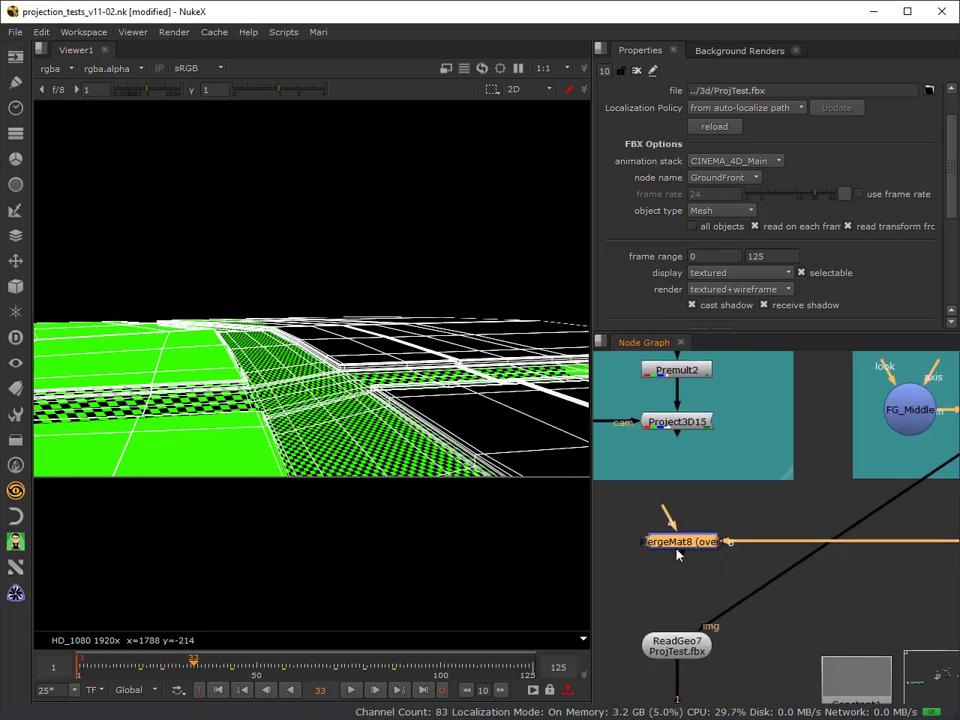
pyautogui.moveTo(672, 546); pyautogui.dragTo(678, 424)
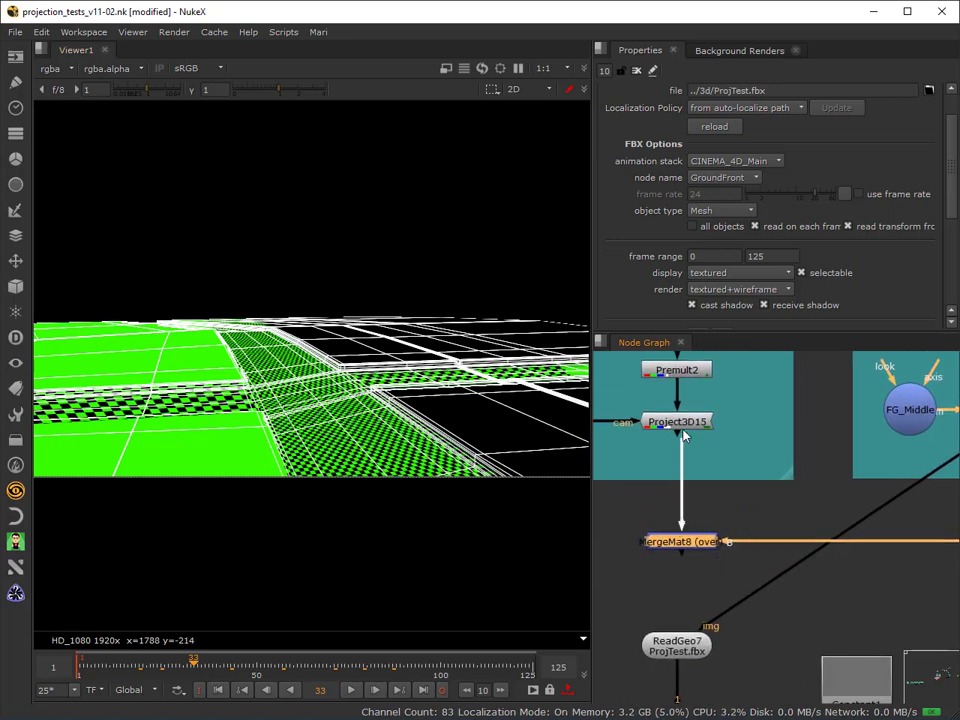
# Open the properties of MergeMat8 and keep its merge operation on over.
pyautogui.doubleClick(684, 544)
pyautogui.click(685, 170)
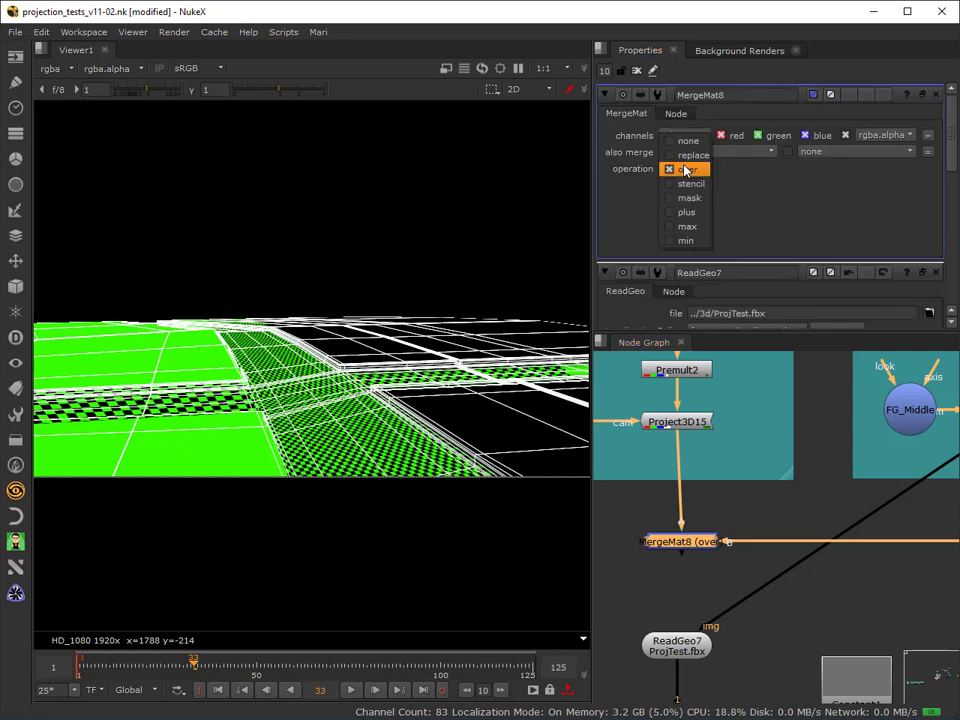
pyautogui.click(684, 169)
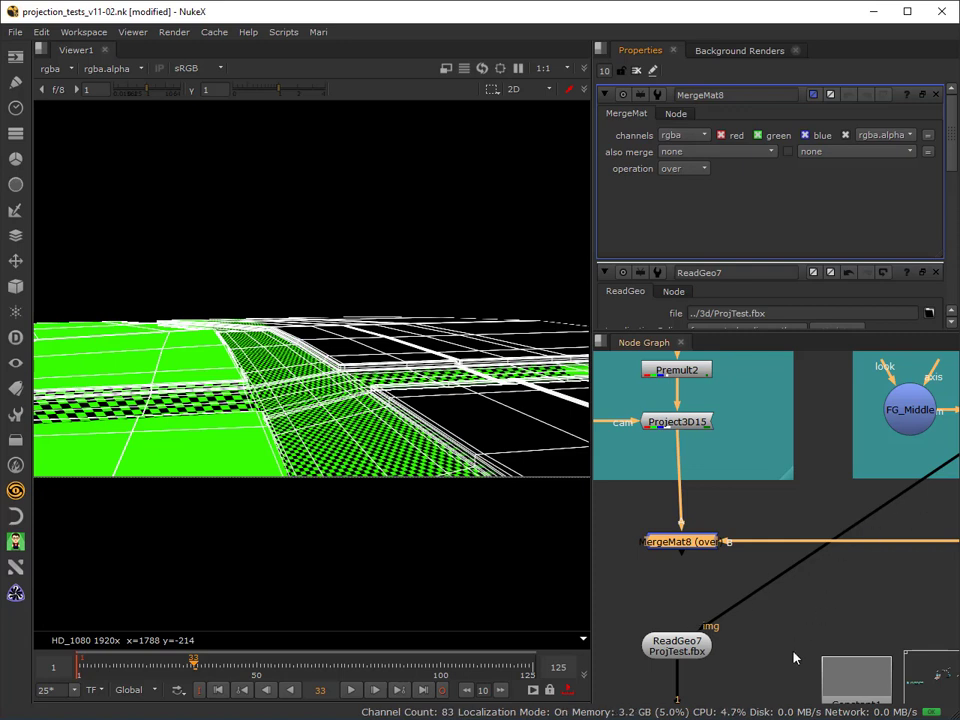
# Connect the img input of ReadGeo7 to MergeMat8 and align the geometry node beneath the merge.
pyautogui.scroll(-1, 794, 655)
pyautogui.moveTo(888, 613); pyautogui.dragTo(741, 649, button='middle')
pyautogui.moveTo(825, 504); pyautogui.dragTo(676, 598)
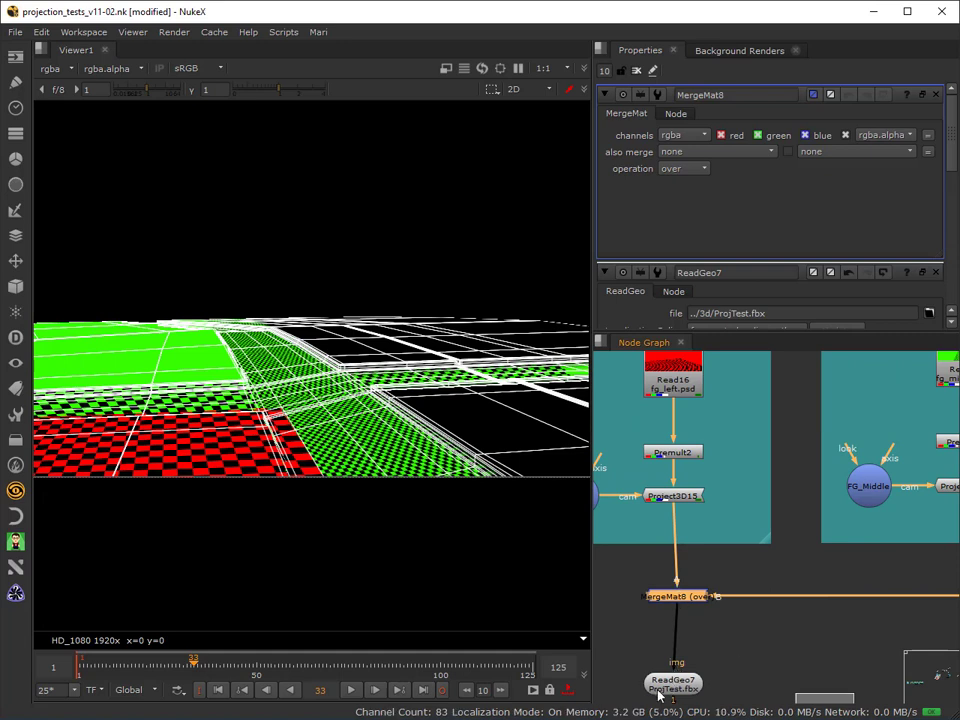
pyautogui.moveTo(658, 697); pyautogui.dragTo(662, 693)
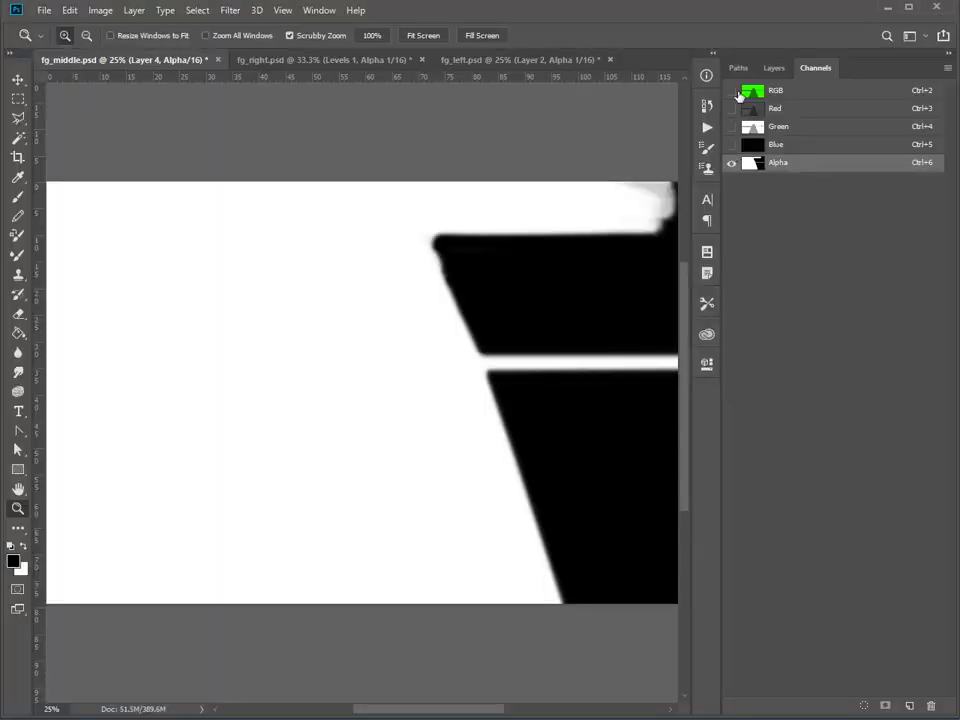
# In fg_middle.psd in Photoshop, show the RGB channels, hide the Alpha channel and return to the layer list.
pyautogui.click(731, 91)
pyautogui.click(731, 161)
pyautogui.click(775, 68)
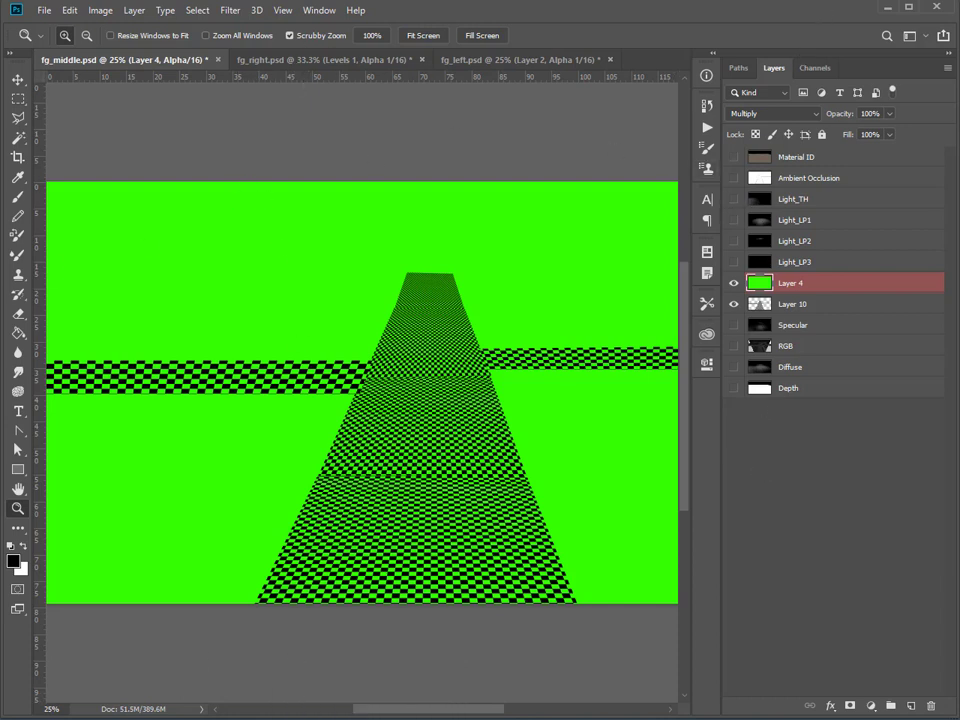
# Switch to Nuke and play the frame range to examine how the FG Left and FG Middle checkerboards combine on the ground.
pyautogui.moveTo(373, 719)
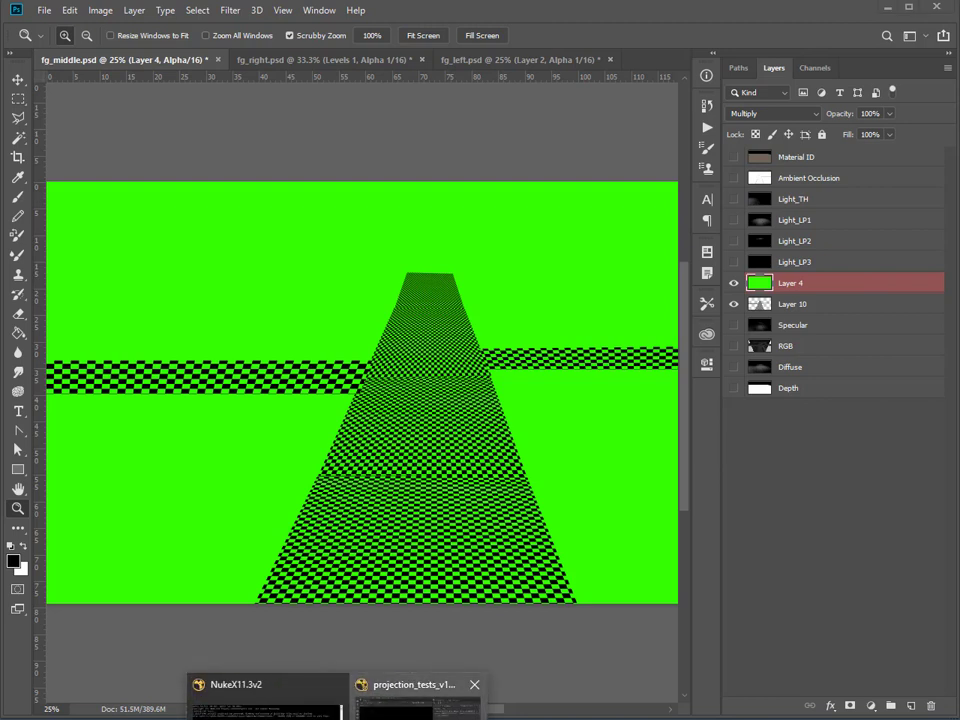
pyautogui.click(430, 697)
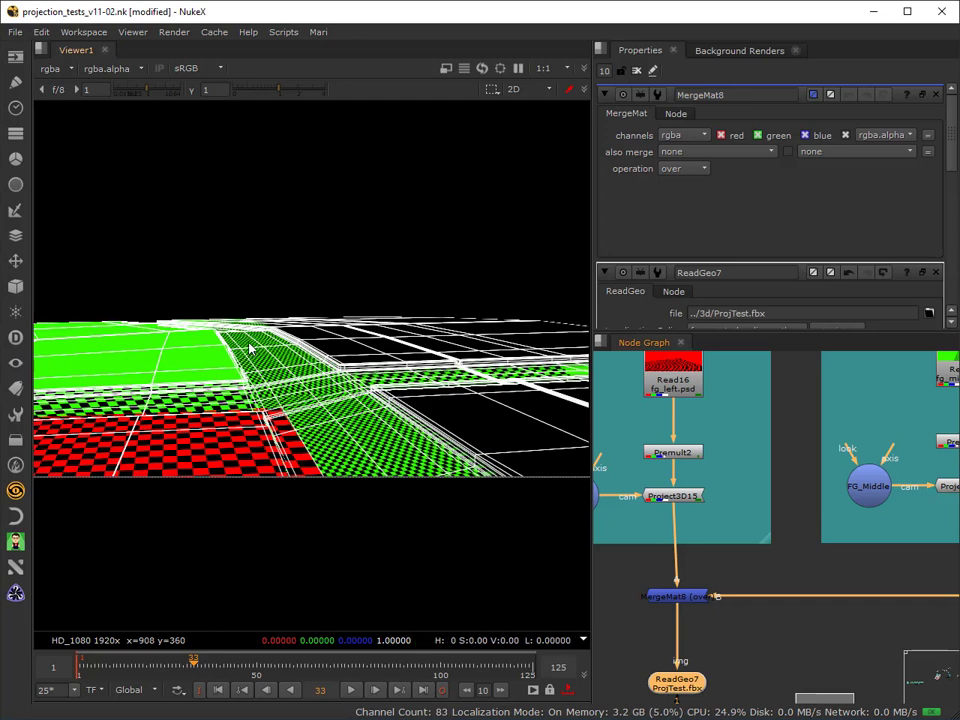
pyautogui.click(354, 691)
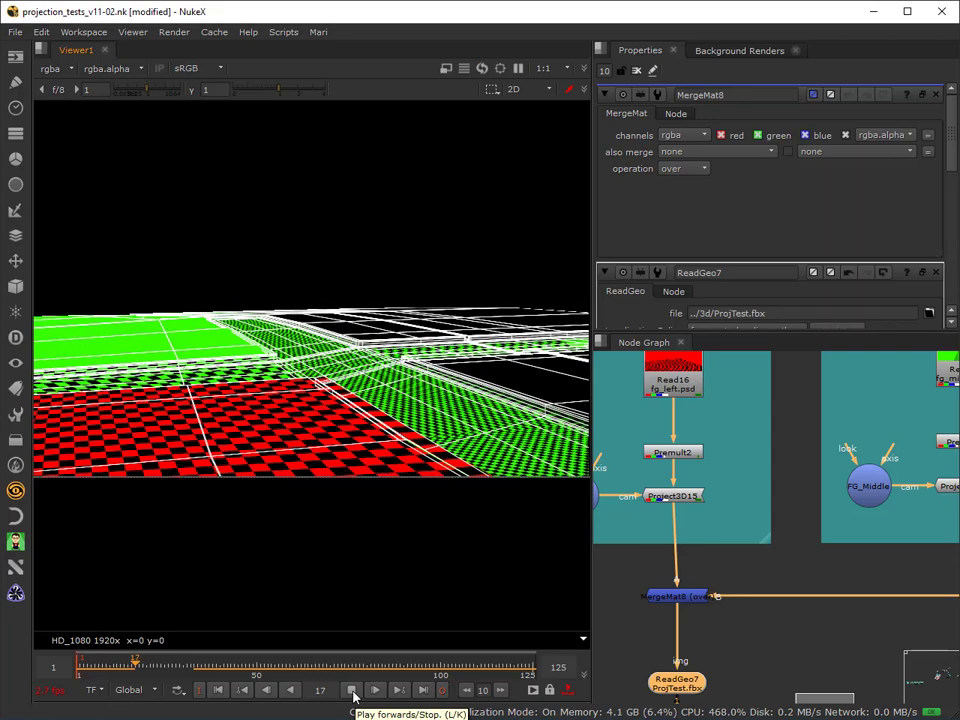
pyautogui.click(352, 690)
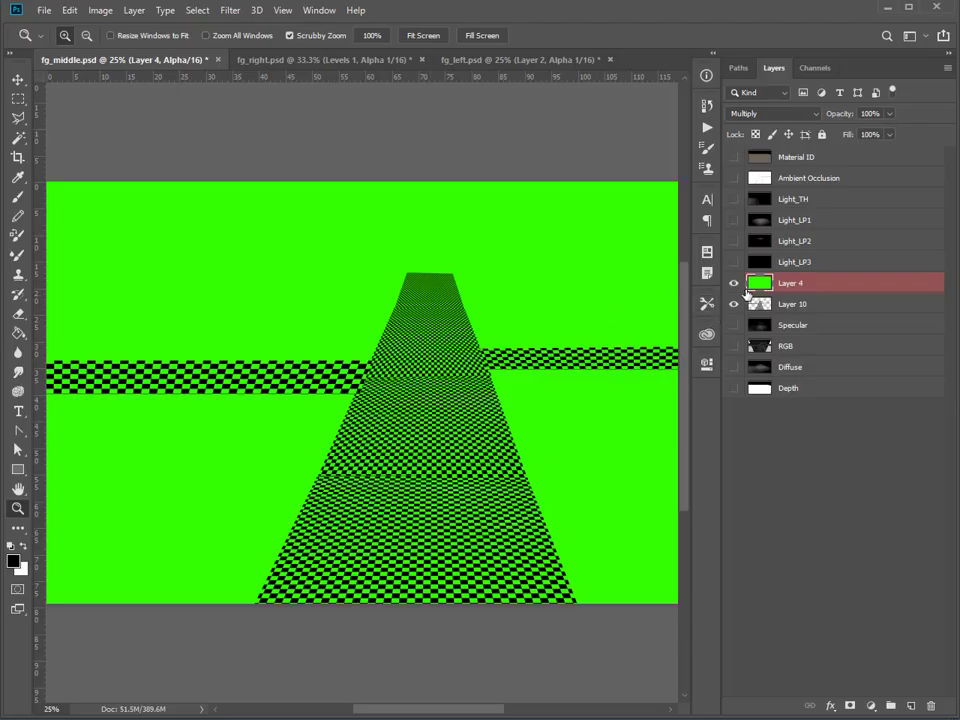
# In Photoshop, hide Layer 4 and Layer 10 of fg_middle.psd and show only the painted RGB layer.
pyautogui.moveTo(739, 285); pyautogui.dragTo(739, 344)
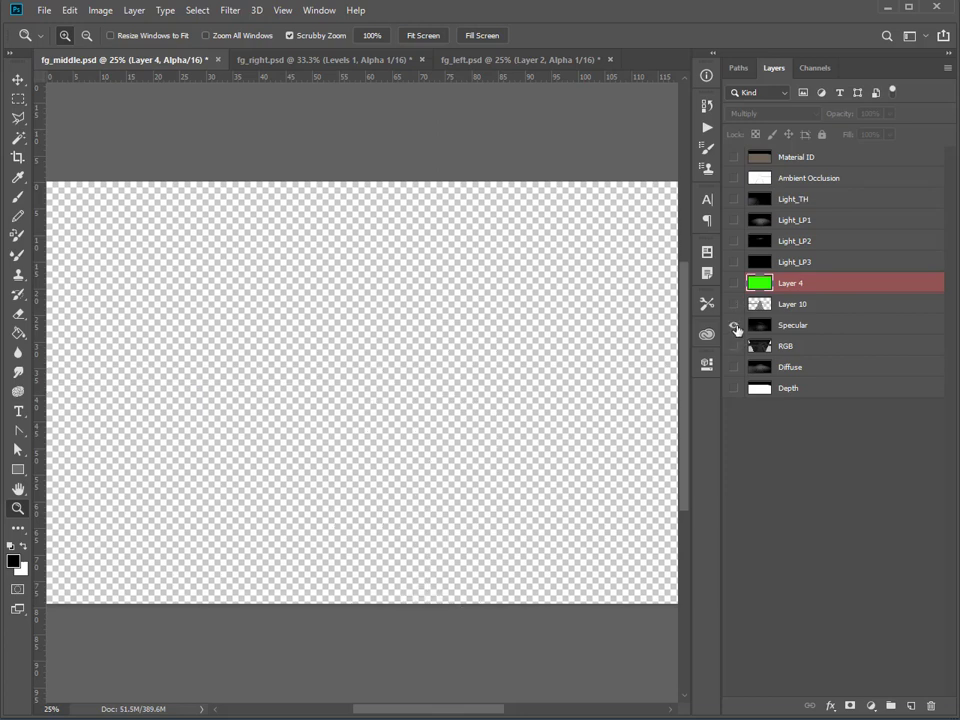
pyautogui.click(734, 346)
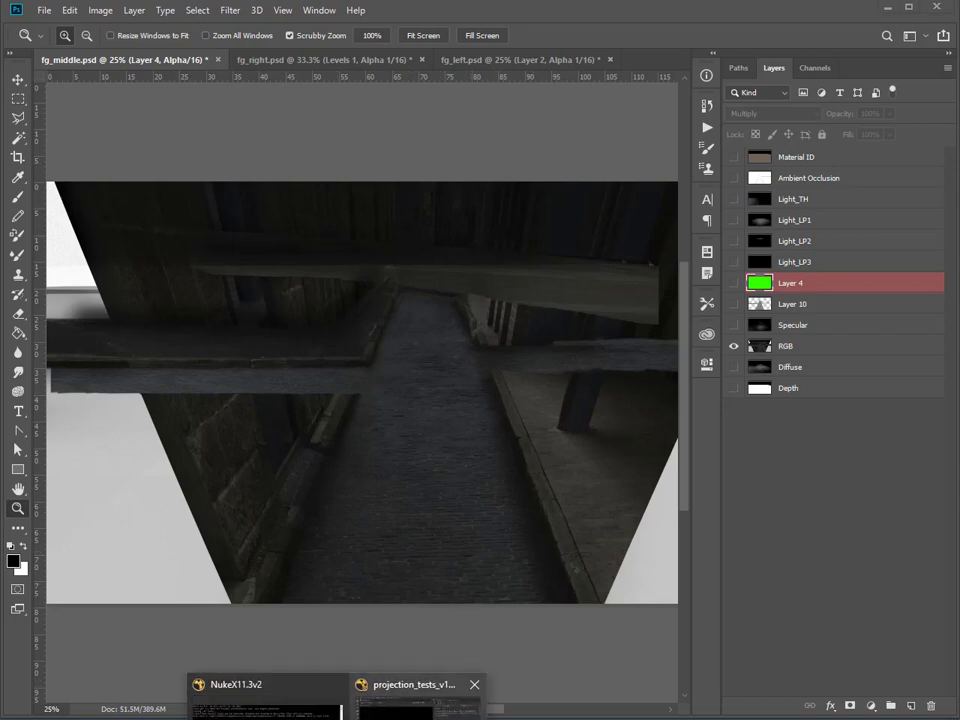
# Switch to Nuke and feed Premult4 of the FG Middle projection with the painted ground_middle image from Read15.
pyautogui.click(410, 700)
pyautogui.click(588, 406)
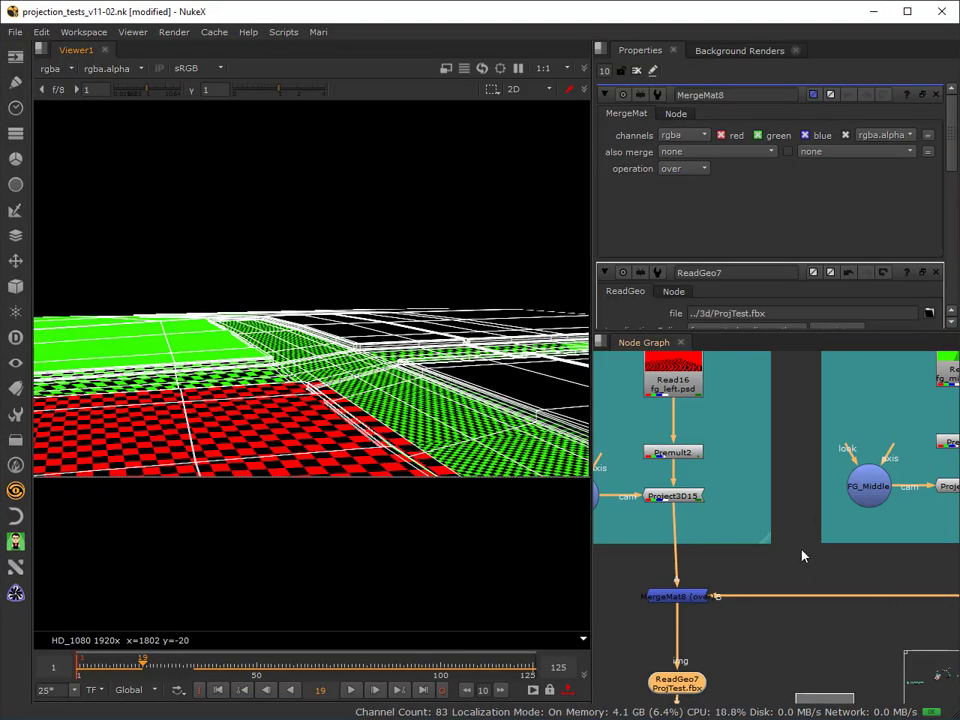
pyautogui.scroll(-3, 801, 550)
pyautogui.moveTo(796, 549); pyautogui.dragTo(581, 538, button='middle')
pyautogui.moveTo(704, 431); pyautogui.dragTo(742, 417)
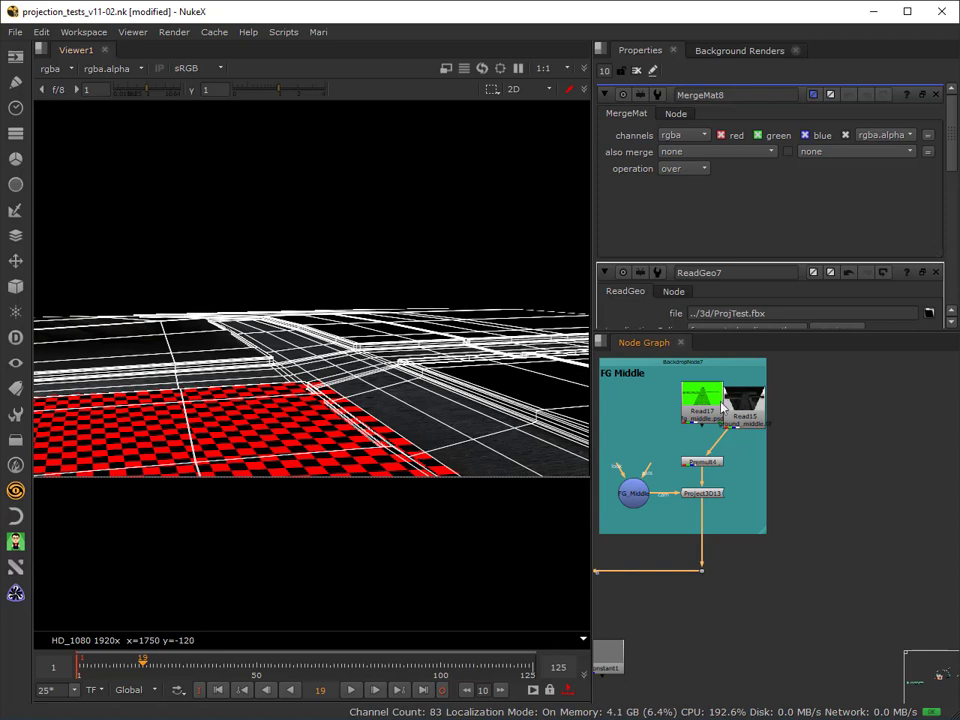
# Move the painted ground_left Read node into the FG Left group beside Read16 and connect Premult2 to it.
pyautogui.moveTo(615, 440); pyautogui.dragTo(925, 414, button='middle')
pyautogui.moveTo(861, 422); pyautogui.dragTo(699, 551, button='middle')
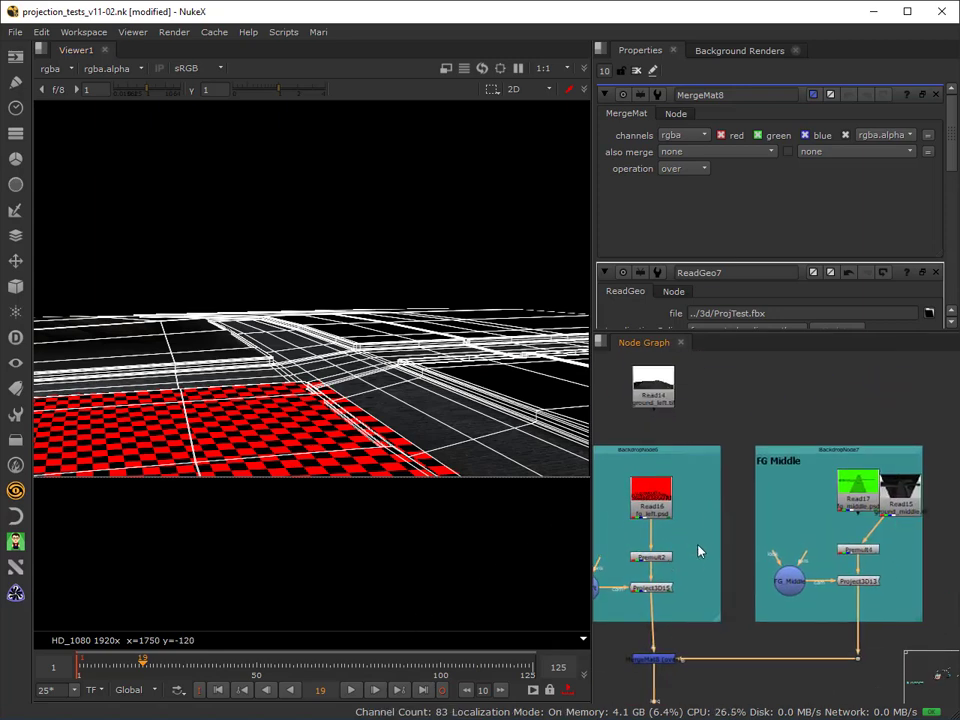
pyautogui.moveTo(666, 388); pyautogui.dragTo(722, 511)
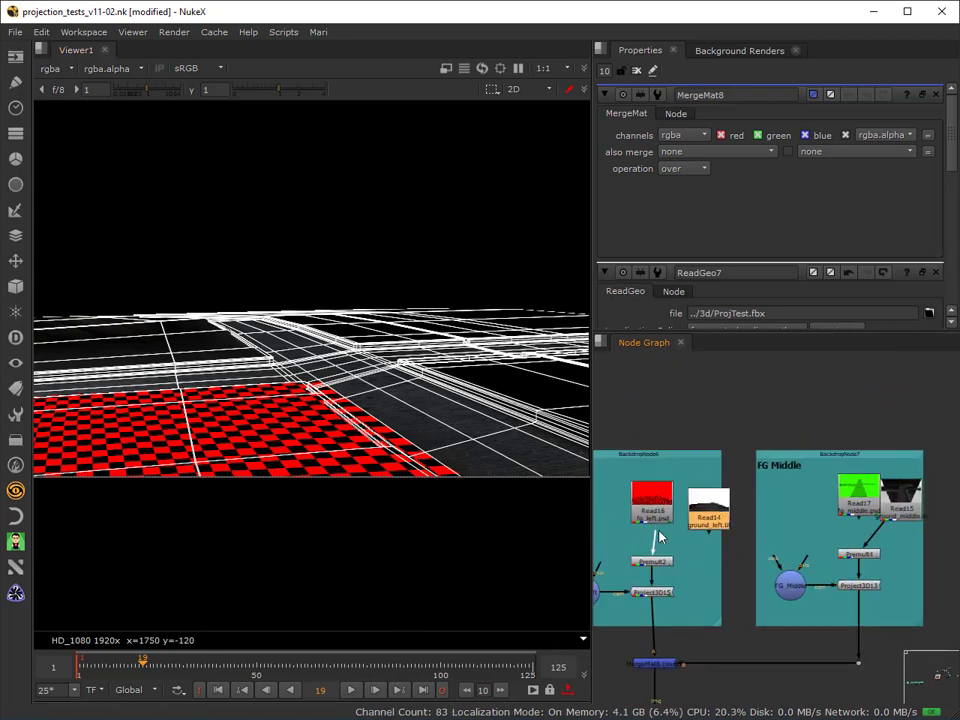
pyautogui.moveTo(659, 538); pyautogui.dragTo(706, 510)
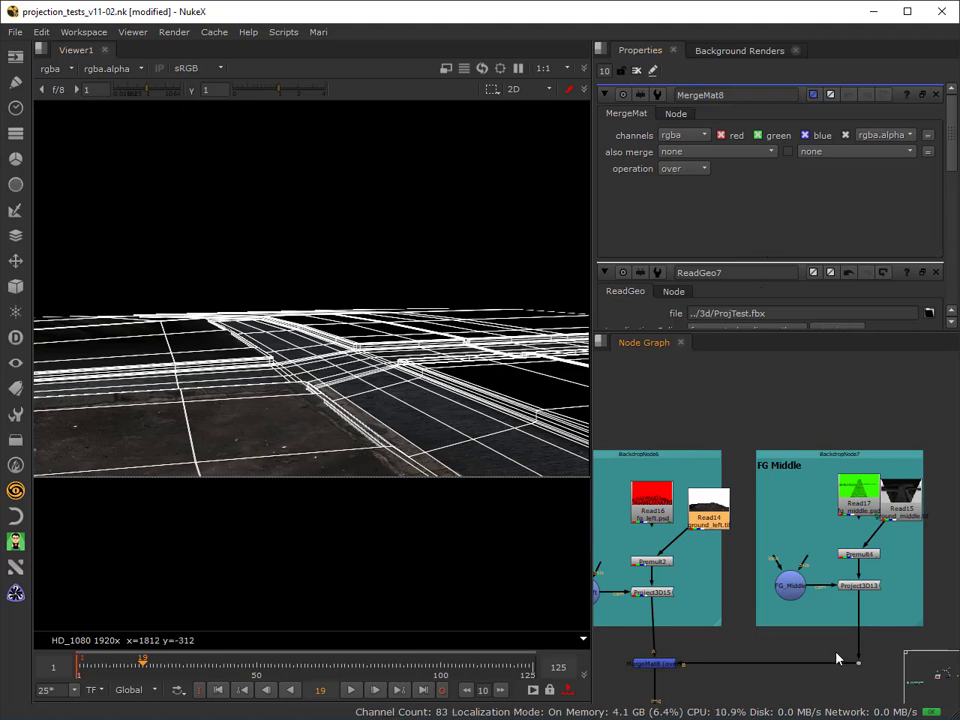
# Set the render mode of the ReadGeo7 ground geometry to textured, without the wireframe.
pyautogui.moveTo(840, 660); pyautogui.dragTo(947, 413, button='middle')
pyautogui.doubleClick(753, 497)
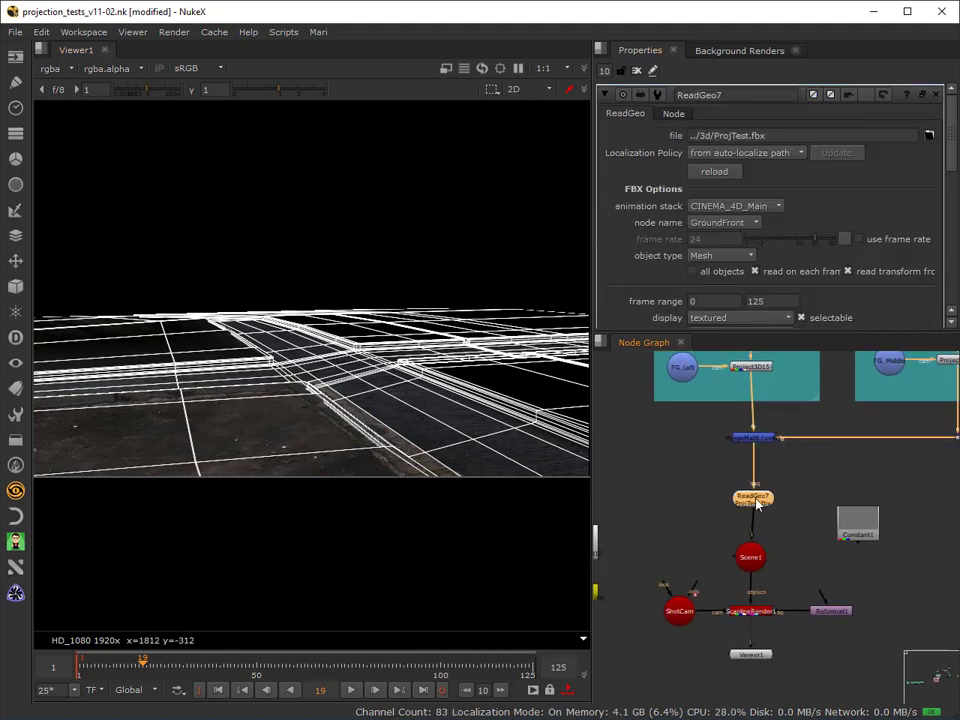
pyautogui.scroll(-1, 748, 323)
pyautogui.click(740, 289)
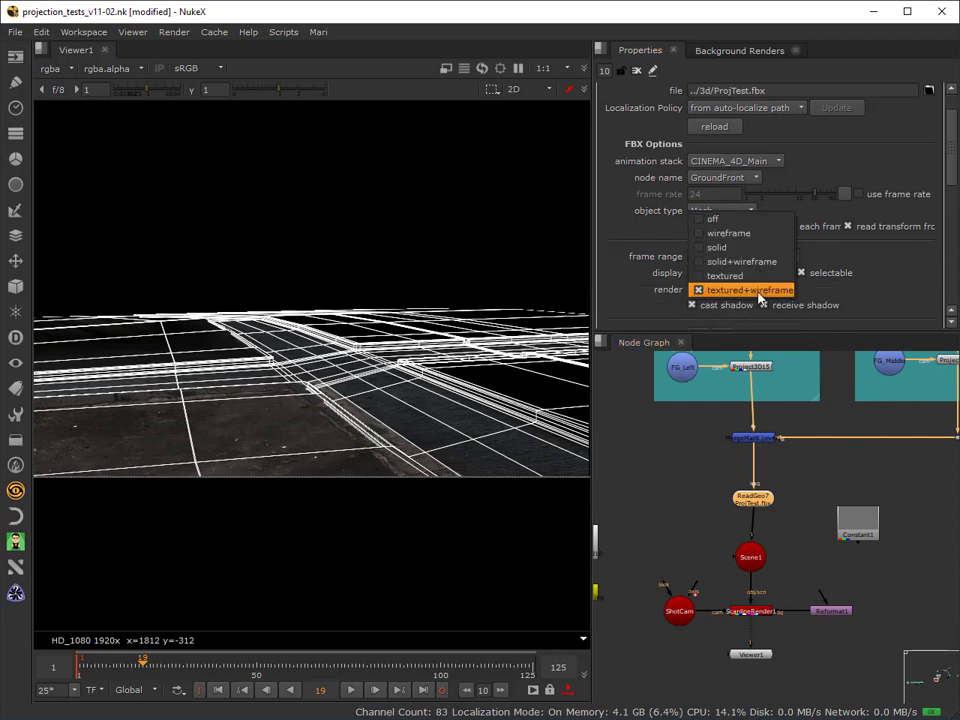
pyautogui.click(720, 272)
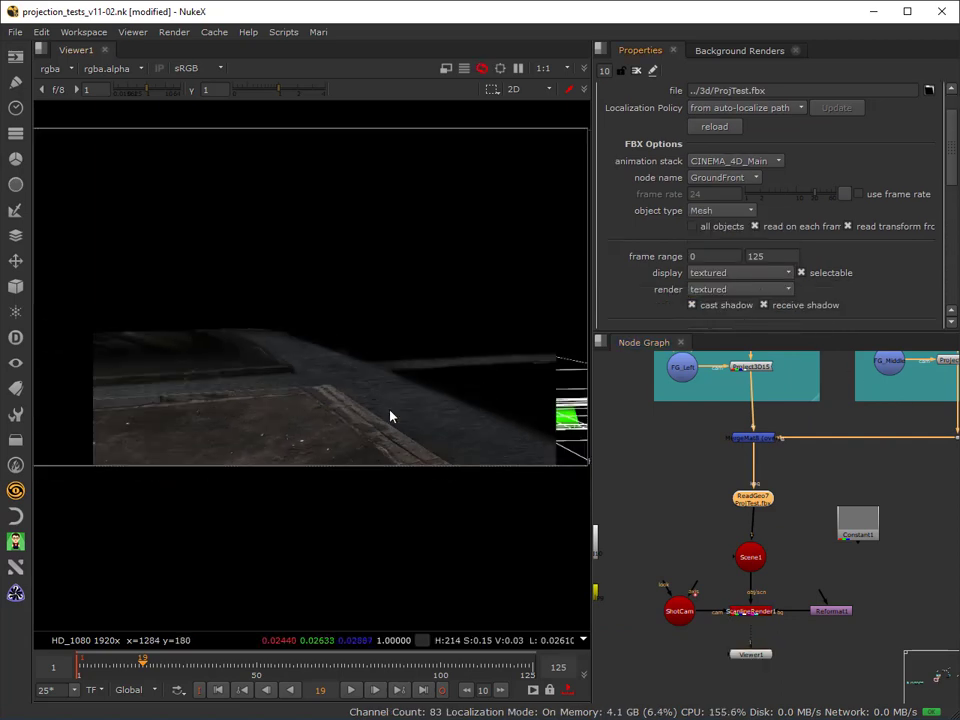
# Step through several frames of the shot to examine how the painted left and middle textures cover the ground, stopping at frame 55.
pyautogui.click(250, 665)
pyautogui.click(301, 664)
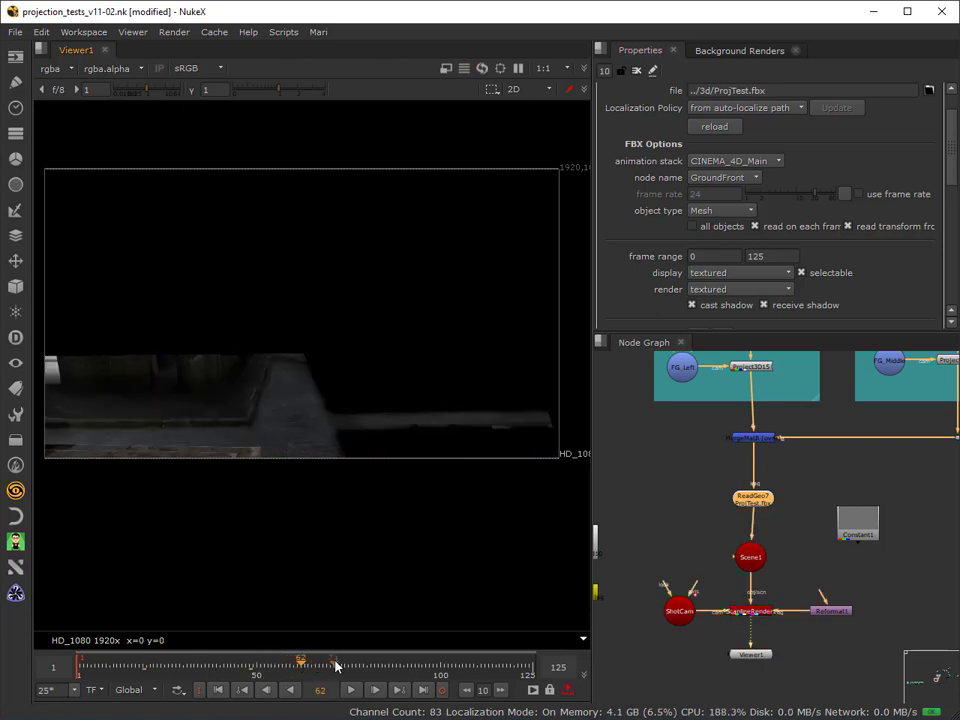
pyautogui.click(337, 662)
pyautogui.click(465, 663)
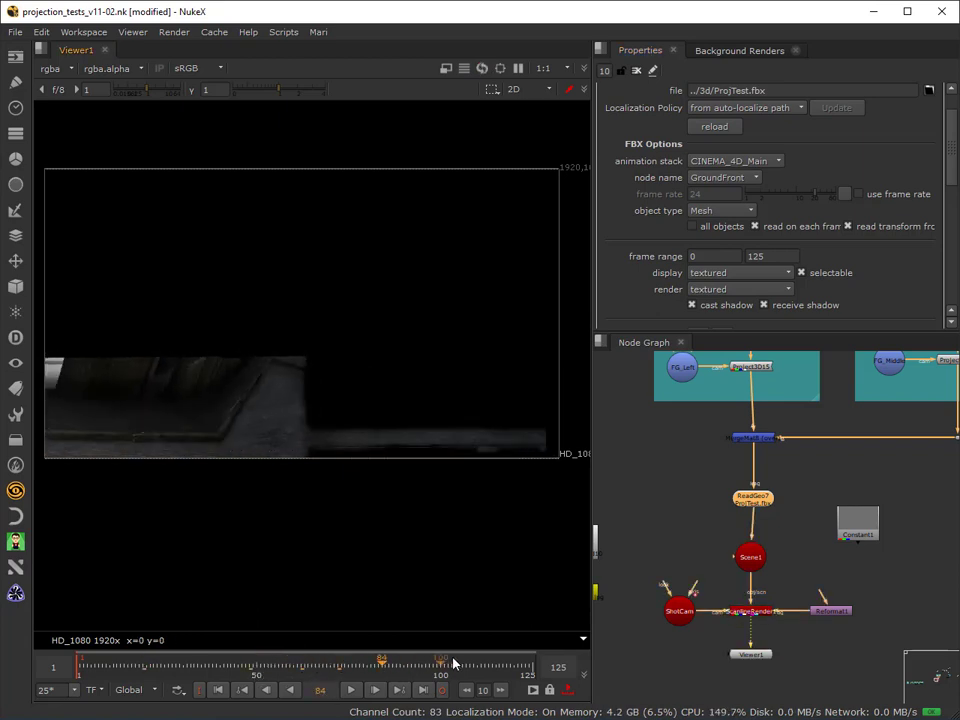
pyautogui.click(182, 665)
pyautogui.click(107, 665)
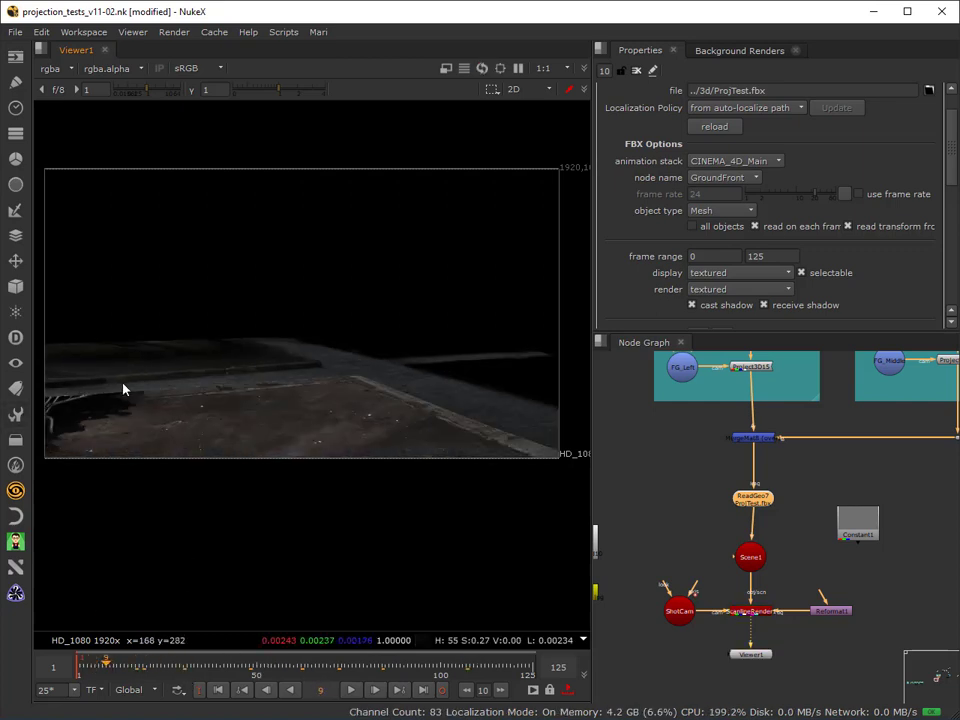
pyautogui.click(230, 665)
pyautogui.click(275, 664)
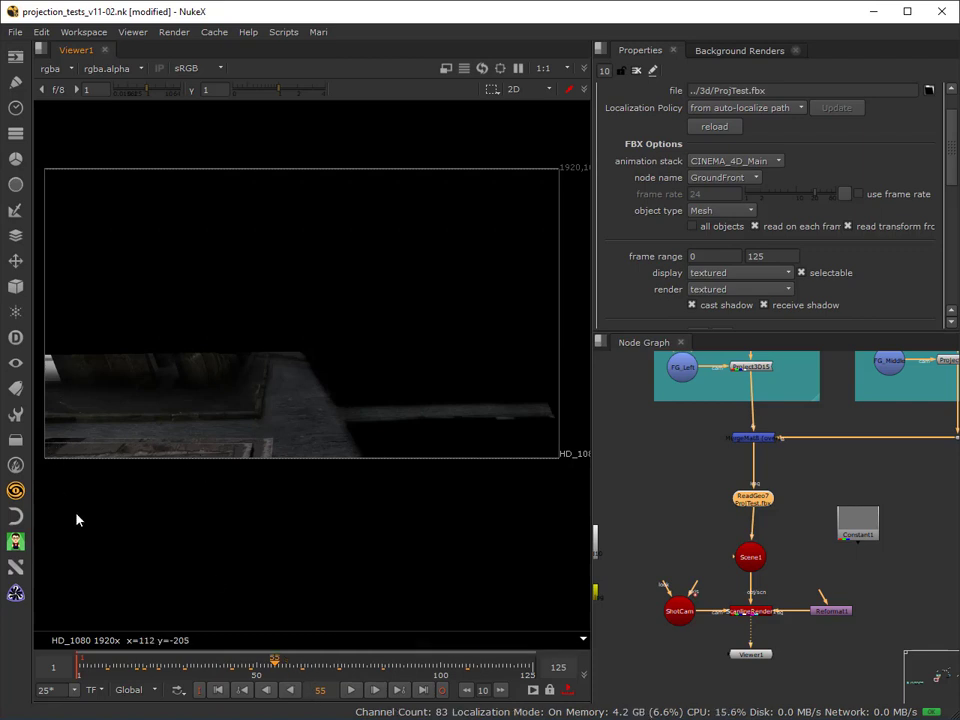
# Examine the seam between the painted left and middle ground projections up close at frame 55.
pyautogui.scroll(4, 66, 349)
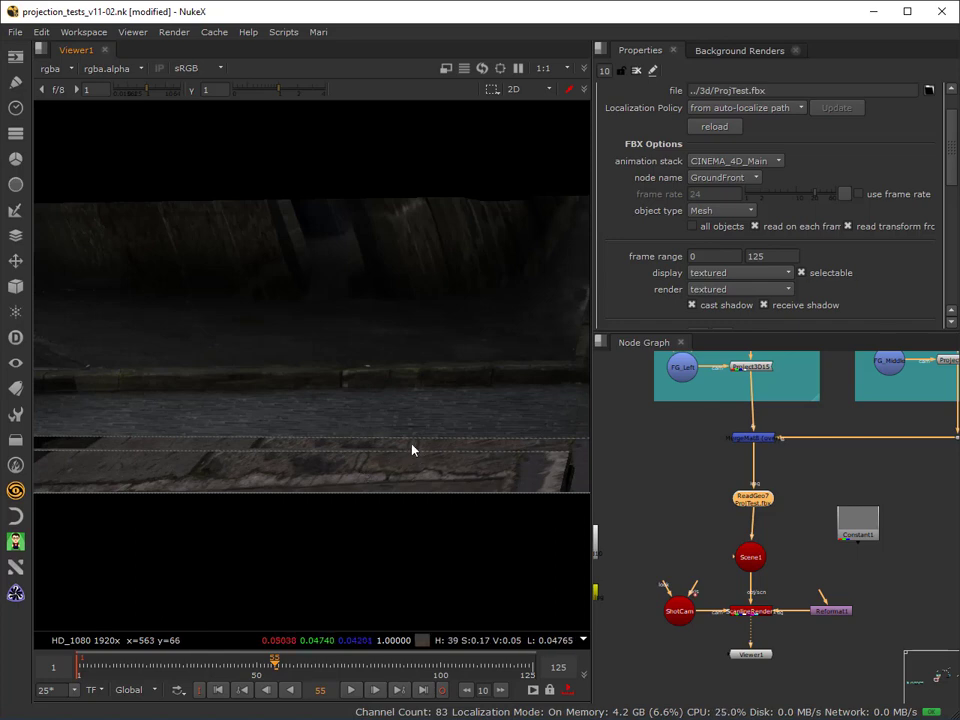
pyautogui.moveTo(528, 443); pyautogui.dragTo(475, 360, button='middle')
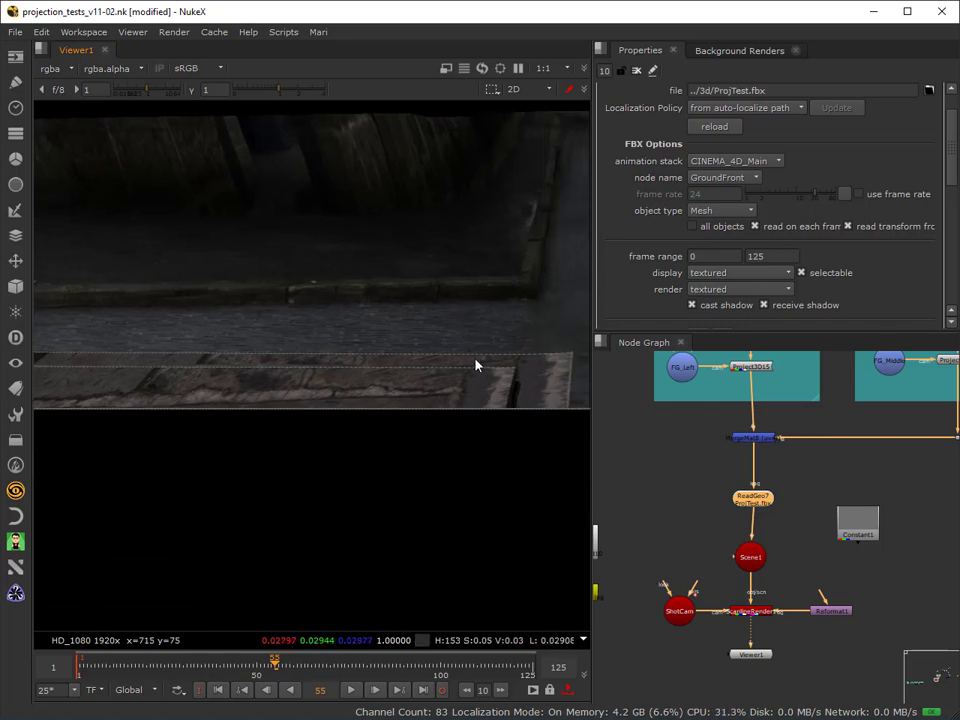
pyautogui.scroll(-1, 293, 358)
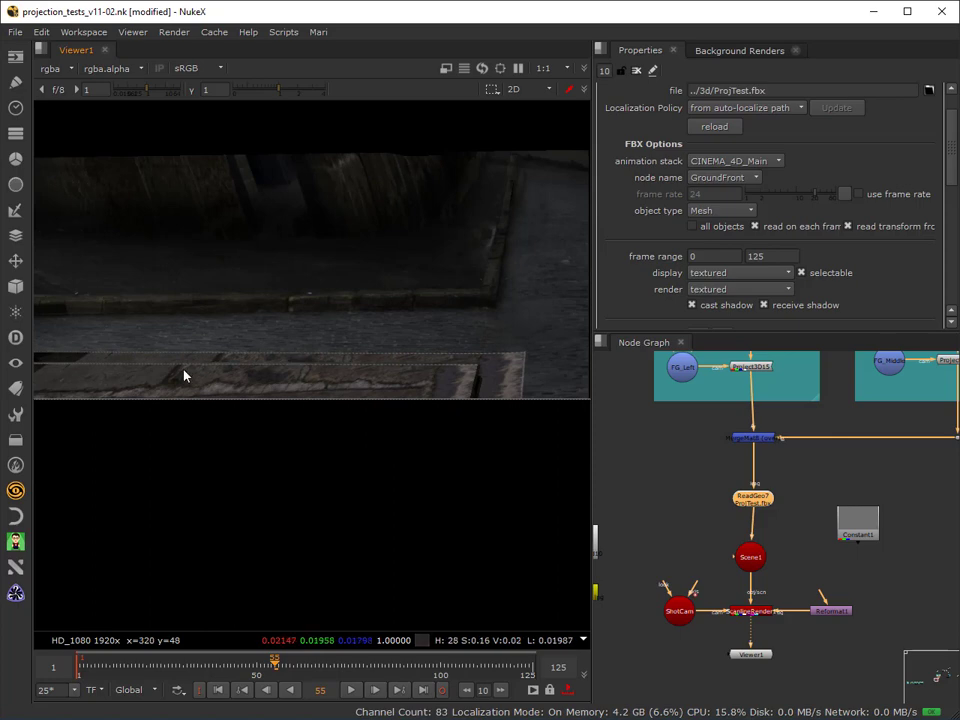
pyautogui.scroll(-1, 196, 367)
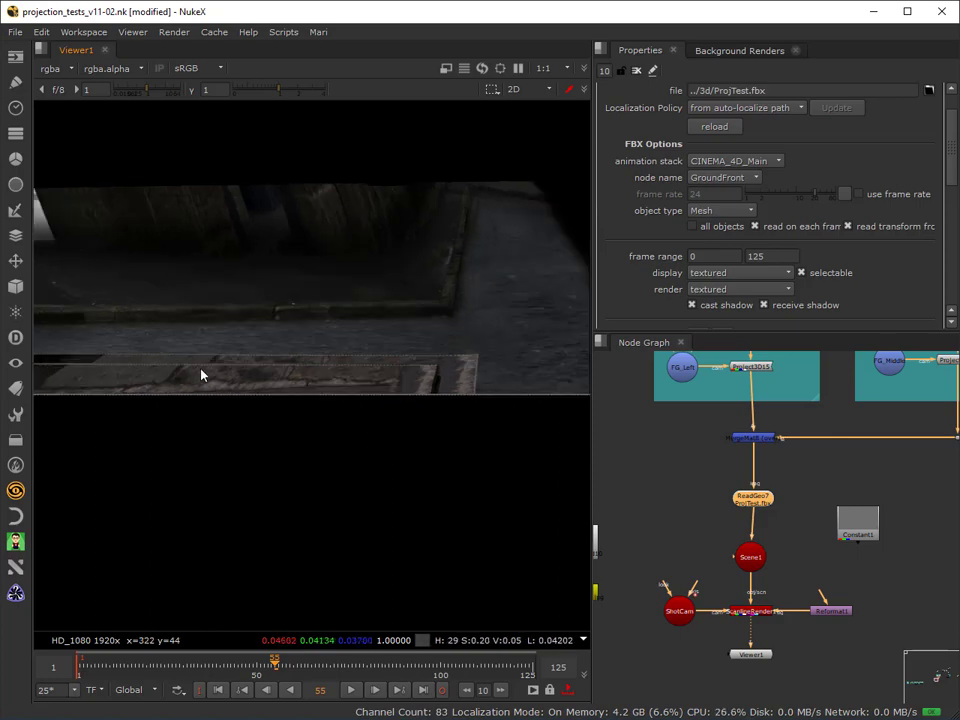
pyautogui.moveTo(202, 369); pyautogui.dragTo(343, 327, button='middle')
pyautogui.scroll(-1, 336, 339)
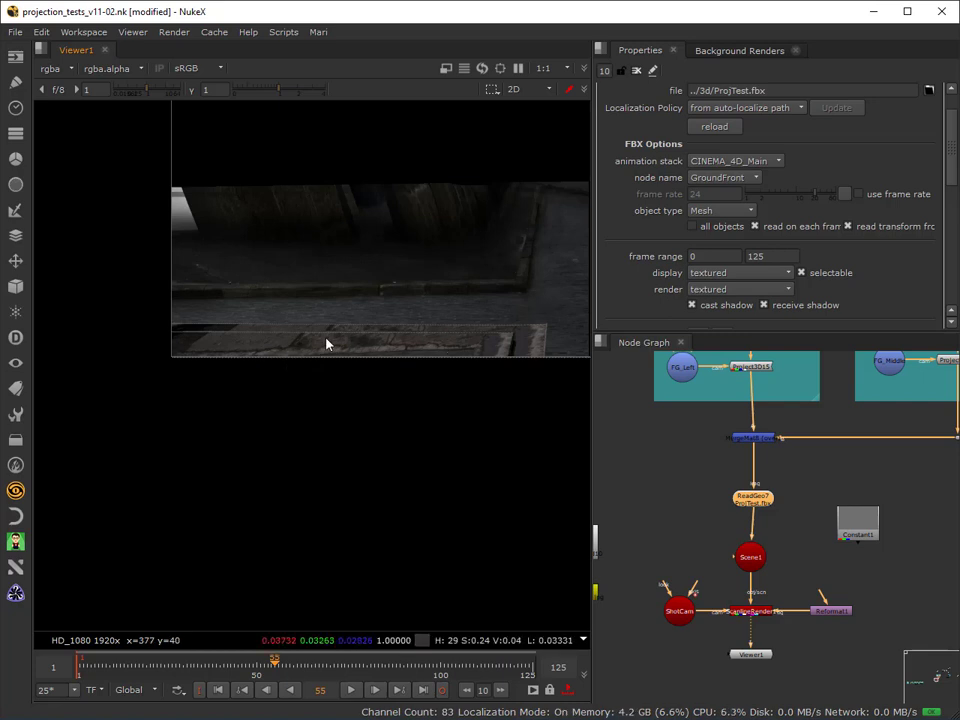
pyautogui.moveTo(381, 345); pyautogui.dragTo(272, 353, button='middle')
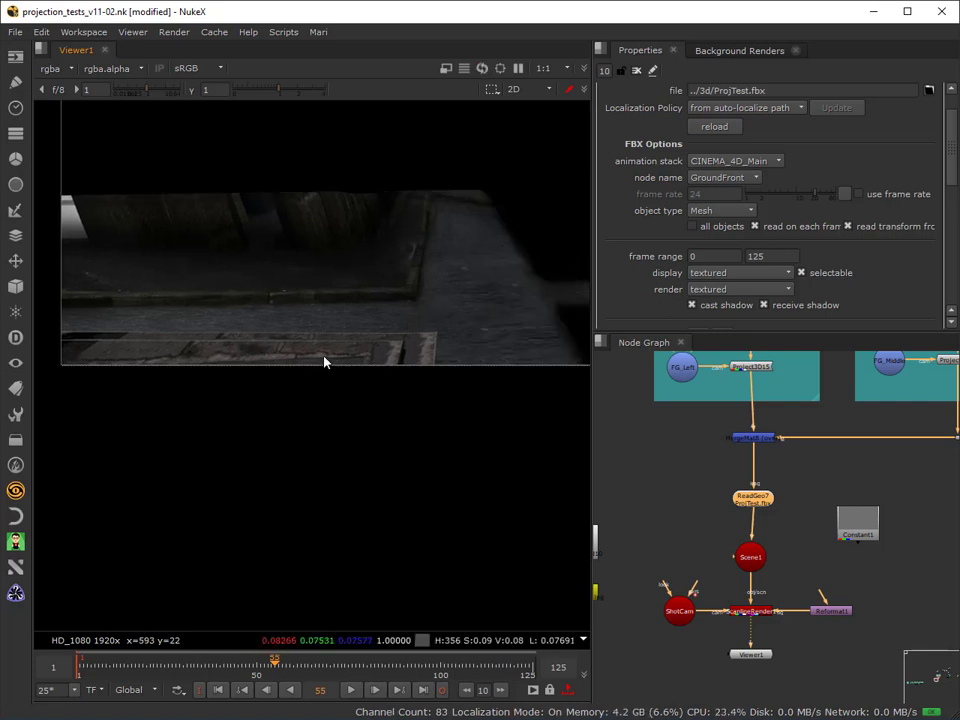
pyautogui.scroll(-2, 324, 360)
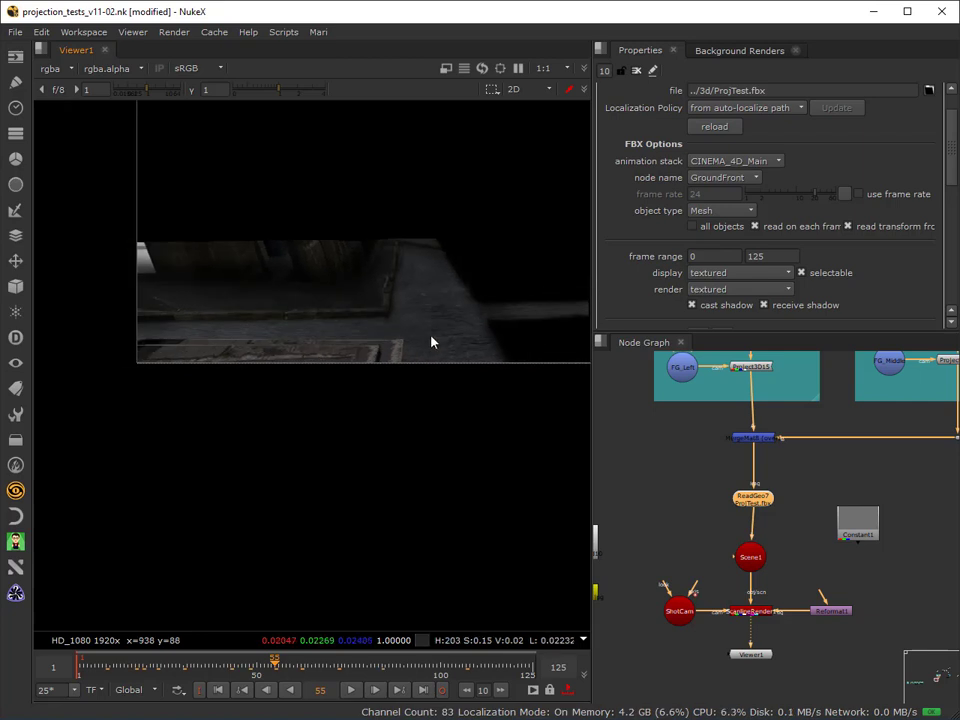
pyautogui.moveTo(522, 345); pyautogui.dragTo(300, 327, button='middle')
pyautogui.moveTo(460, 327); pyautogui.dragTo(305, 385, button='middle')
pyautogui.moveTo(438, 383); pyautogui.dragTo(534, 310, button='middle')
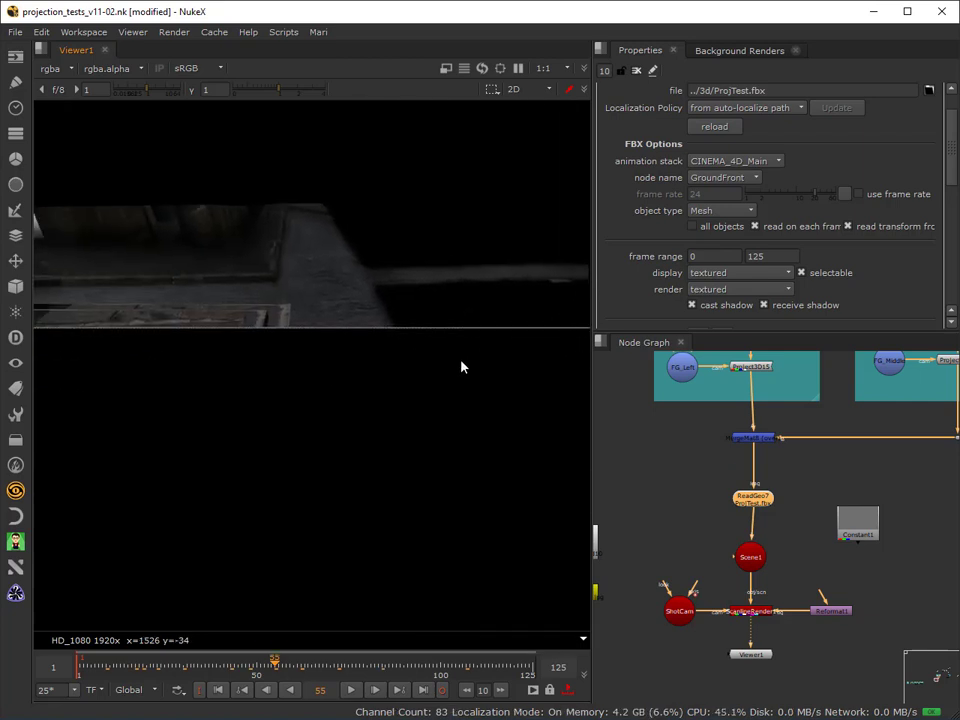
pyautogui.scroll(-4, 461, 366)
pyautogui.moveTo(406, 450); pyautogui.dragTo(366, 492, button='middle')
pyautogui.scroll(2, 325, 508)
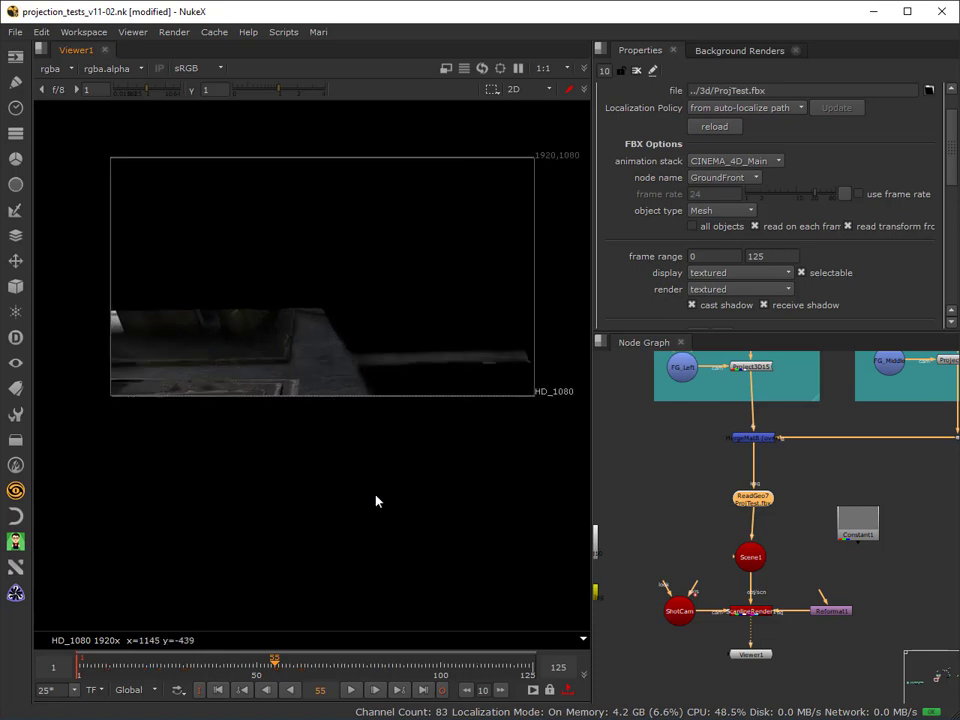
# Reconnect Premult2 to the red fg_left checkerboard in Read16 and Premult4 to the green fg_middle checkerboard in Read17.
pyautogui.moveTo(823, 563); pyautogui.dragTo(656, 617, button='middle')
pyautogui.moveTo(811, 598); pyautogui.dragTo(827, 599, button='middle')
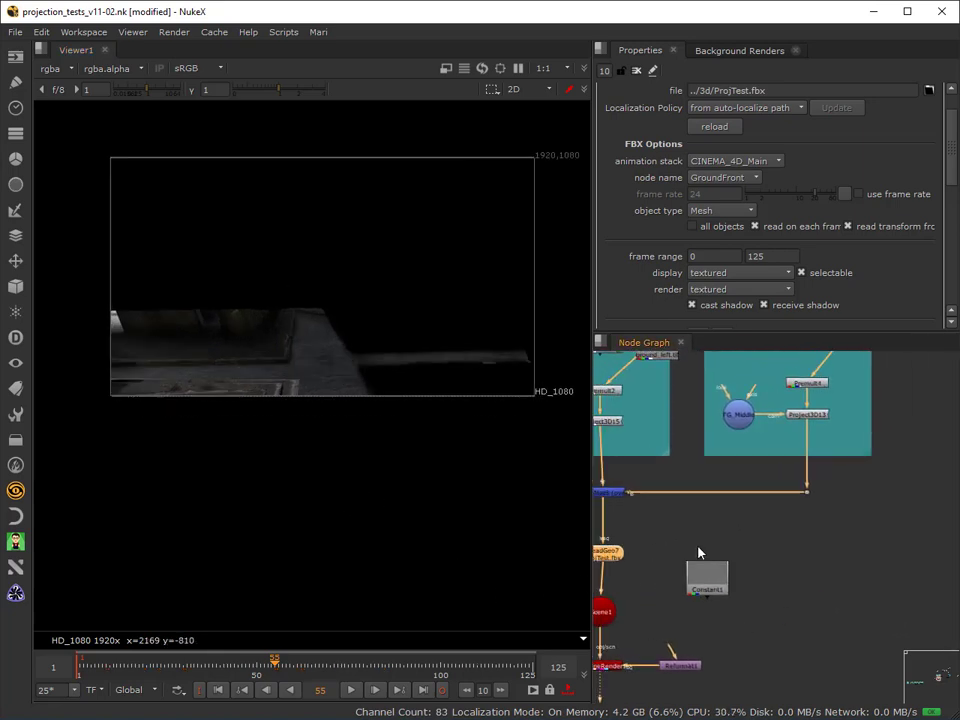
pyautogui.moveTo(699, 553); pyautogui.dragTo(843, 587, button='middle')
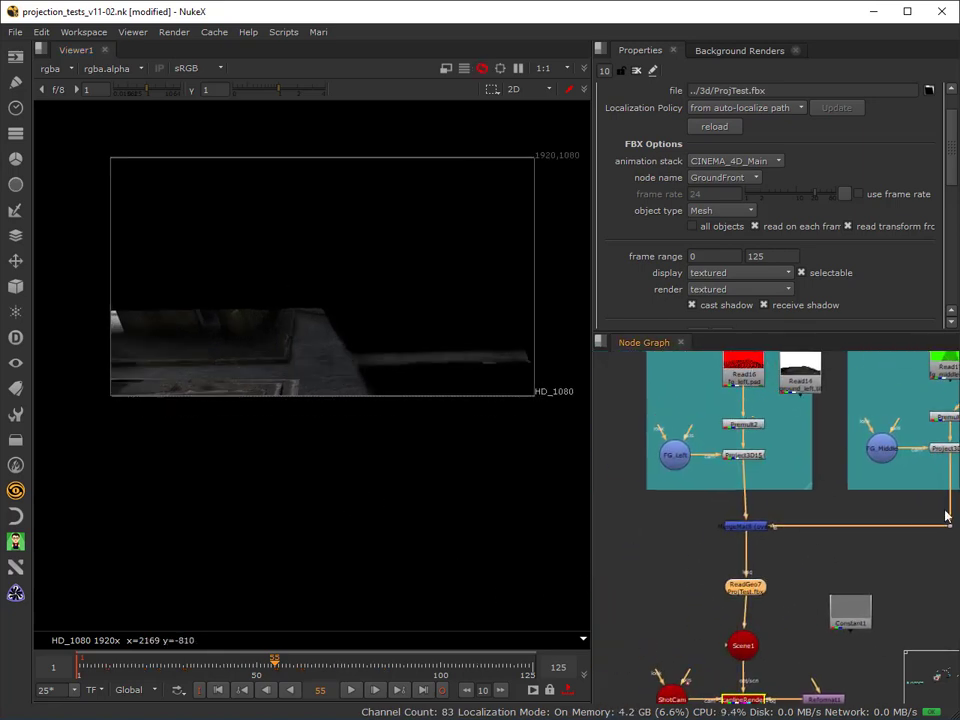
pyautogui.moveTo(947, 514); pyautogui.dragTo(765, 582, button='middle')
pyautogui.click(850, 443)
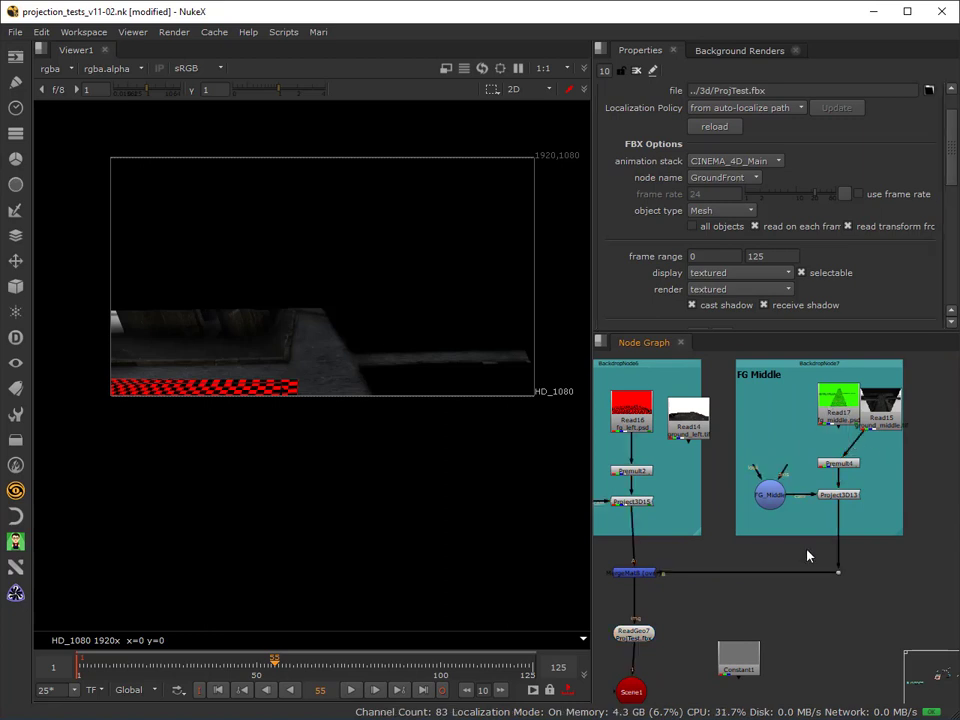
pyautogui.scroll(-10, 866, 659)
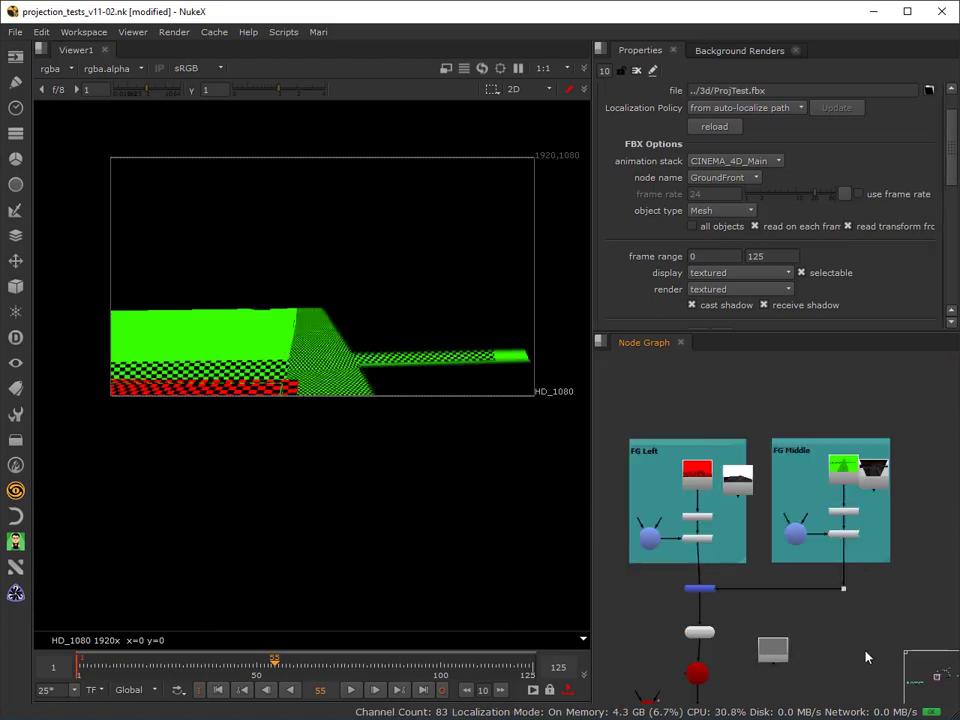
# Move the whole FG Right projection group with its merge node beside the FG Middle group.
pyautogui.scroll(5, 766, 592)
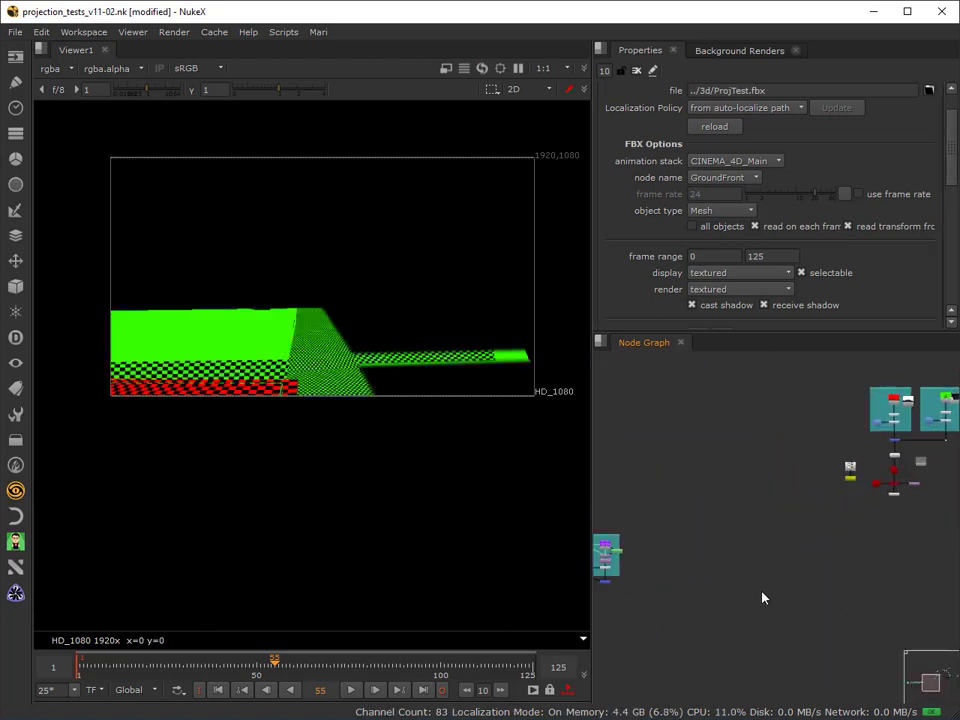
pyautogui.moveTo(883, 563); pyautogui.dragTo(643, 608, button='middle')
pyautogui.scroll(2, 643, 610)
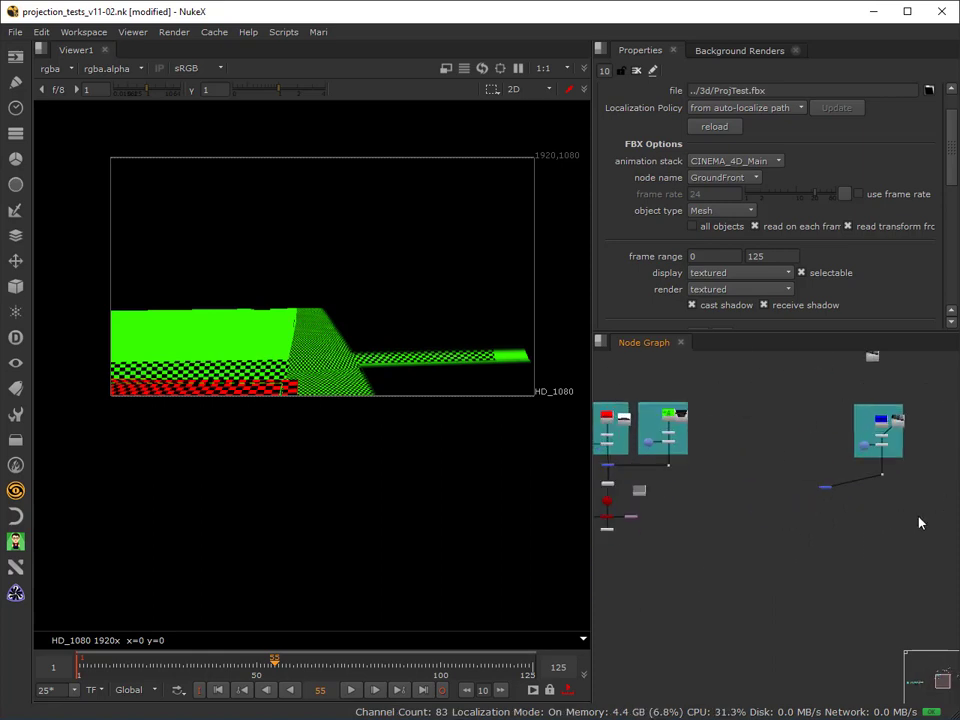
pyautogui.moveTo(918, 507); pyautogui.dragTo(793, 386)
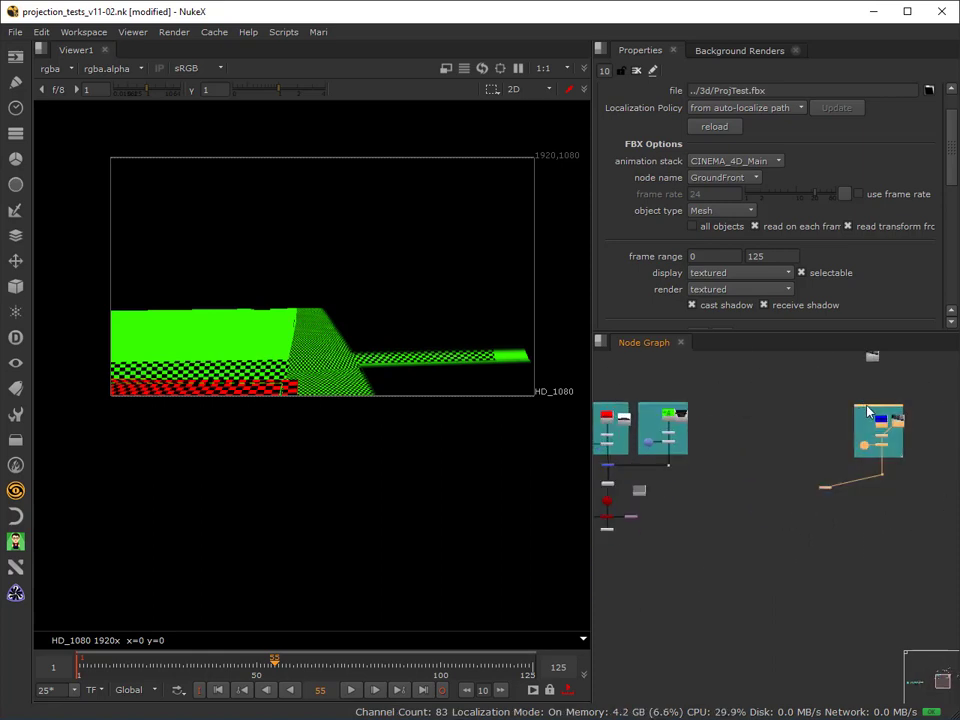
pyautogui.moveTo(862, 412); pyautogui.dragTo(712, 403)
# Connect the FG Right group's merge node to the output of MergeMat8 and feed its result into ReadGeo7.
pyautogui.scroll(-2, 677, 497)
pyautogui.moveTo(671, 541); pyautogui.dragTo(797, 506, button='middle')
pyautogui.scroll(5, 795, 485)
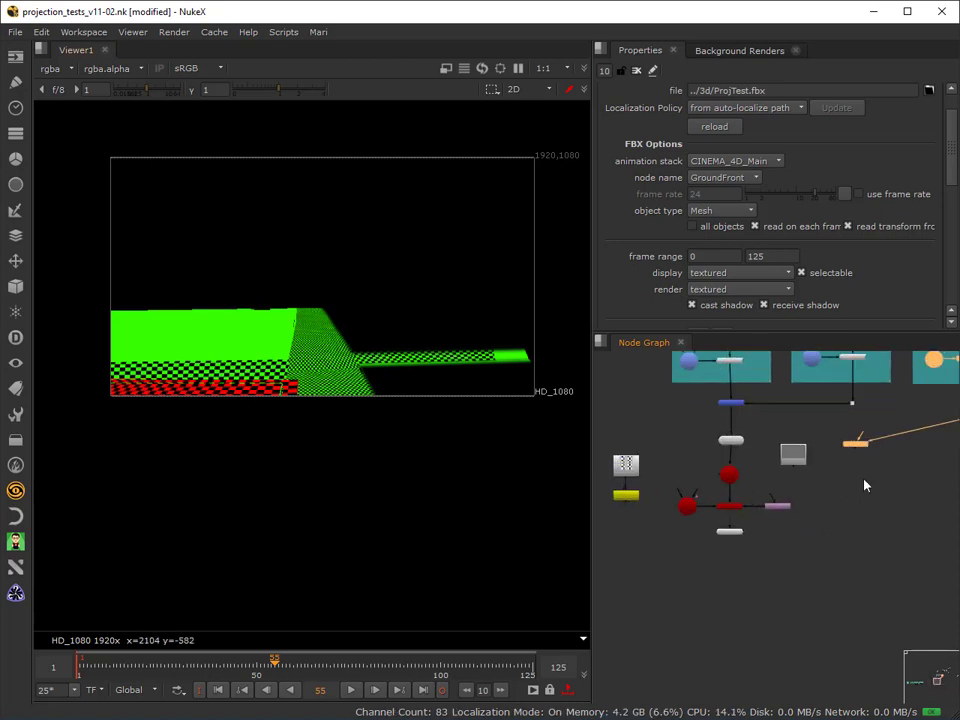
pyautogui.moveTo(866, 432); pyautogui.dragTo(731, 404)
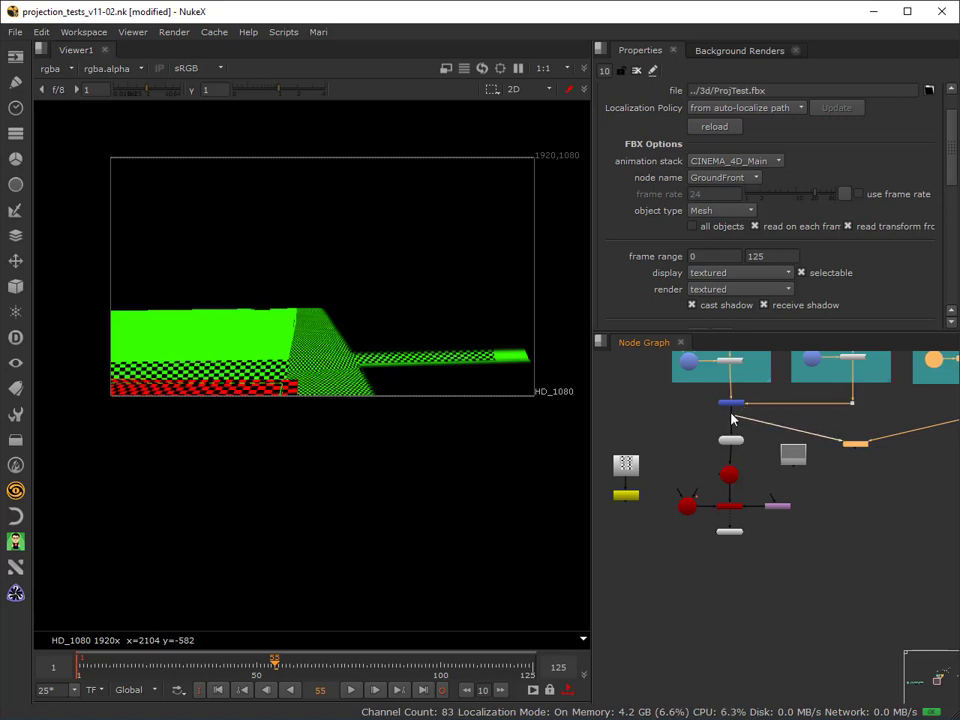
pyautogui.moveTo(731, 418)
pyautogui.mouseDown()
pyautogui.moveTo(851, 449)
pyautogui.moveTo(741, 428)
pyautogui.mouseUp()
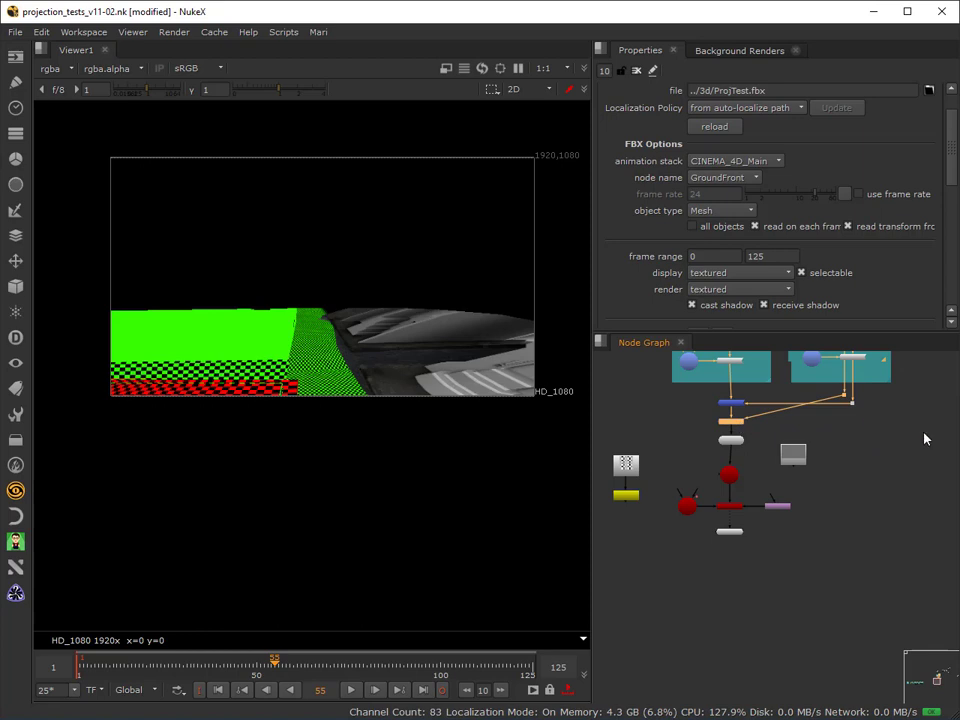
pyautogui.scroll(-1, 924, 438)
pyautogui.scroll(-1, 861, 516)
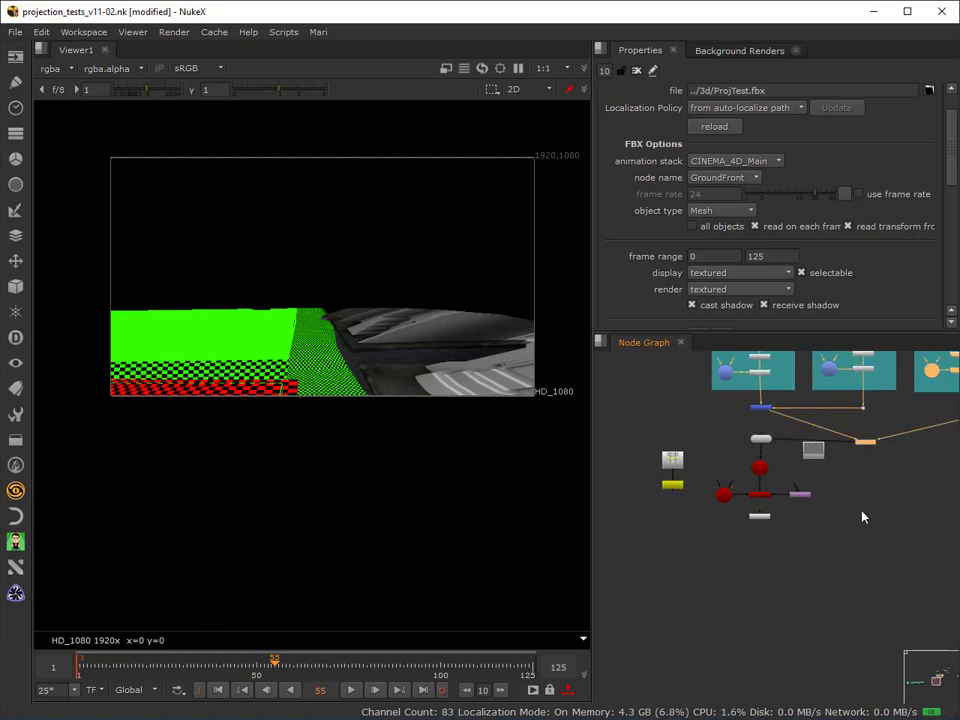
# Place the FG Right merge node alone between MergeMat8 and ReadGeo7, and feed the FG Right projection with its blue checkerboard.
pyautogui.scroll(-4, 860, 515)
pyautogui.scroll(5, 780, 480)
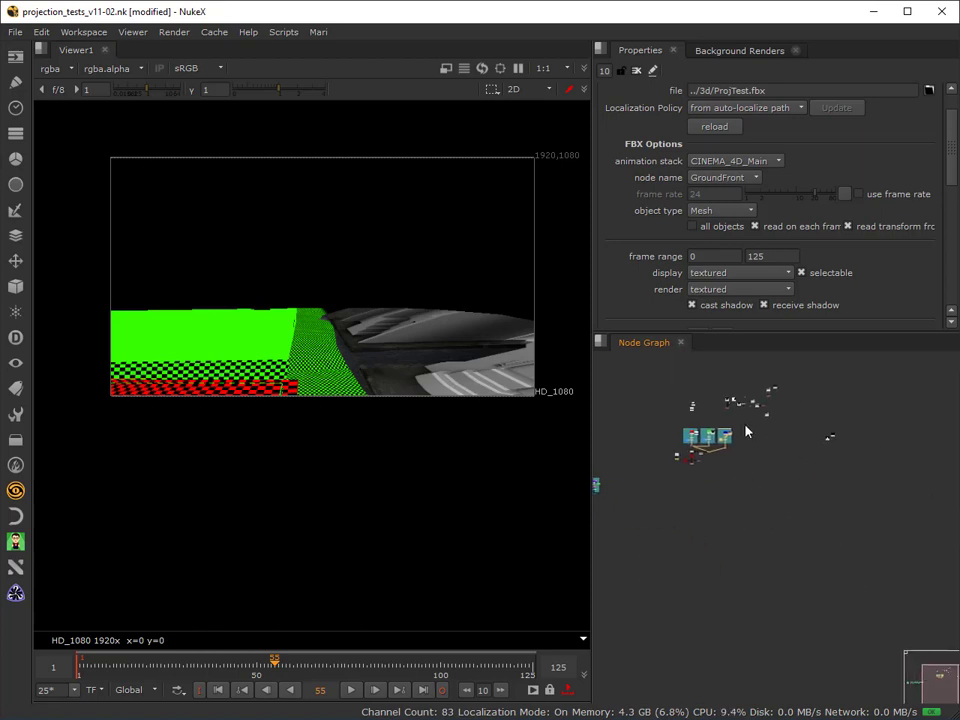
pyautogui.scroll(1, 819, 424)
pyautogui.moveTo(663, 465); pyautogui.dragTo(771, 487, button='middle')
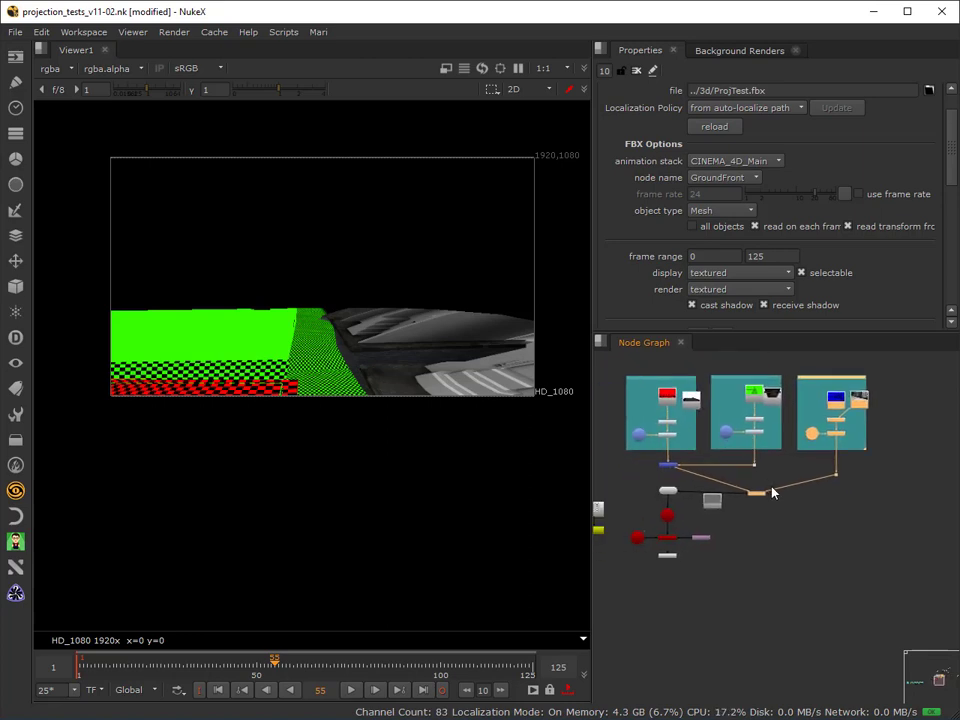
pyautogui.click(735, 503)
pyautogui.moveTo(755, 495); pyautogui.dragTo(671, 478)
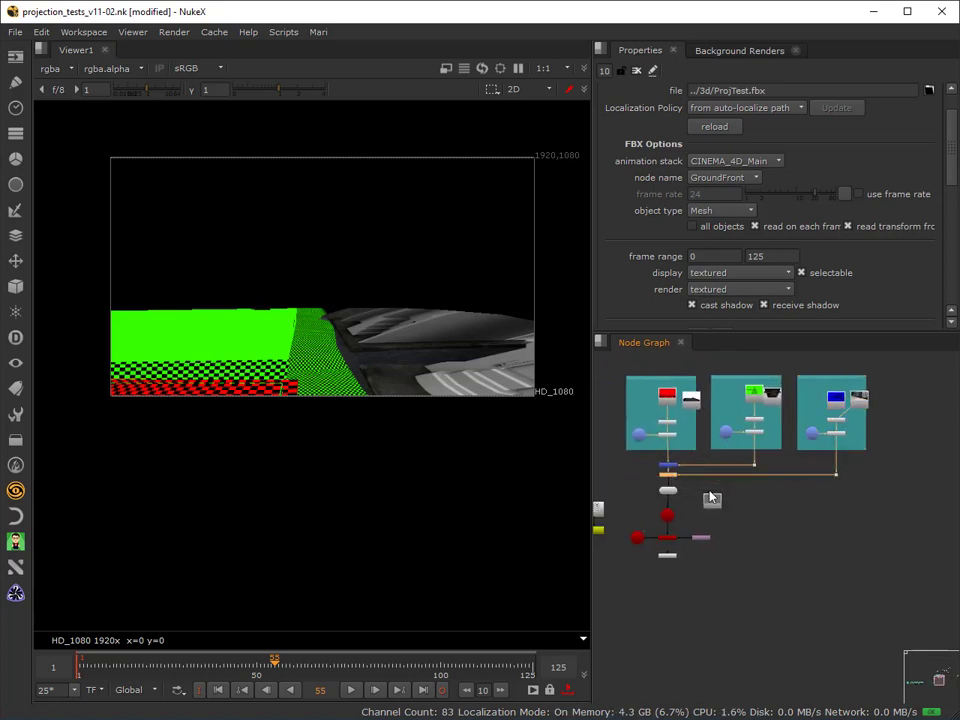
pyautogui.scroll(1, 835, 450)
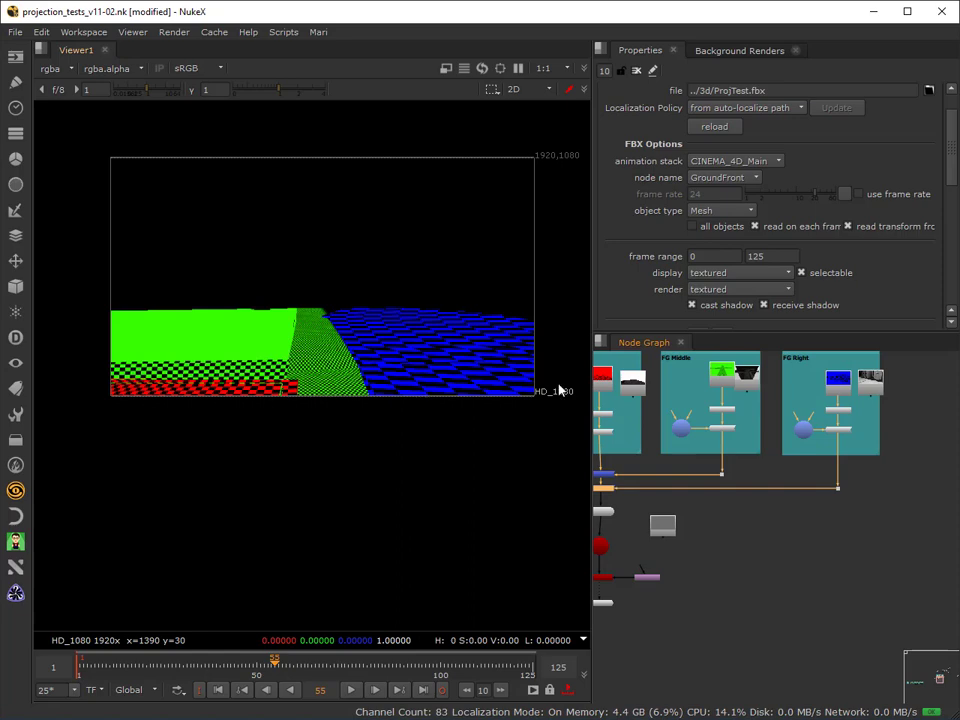
# View the ground geometry in 3D through the FG_Right camera and go to frame 13 to examine the checkerboard coverage.
pyautogui.doubleClick(805, 430)
pyautogui.click(548, 89)
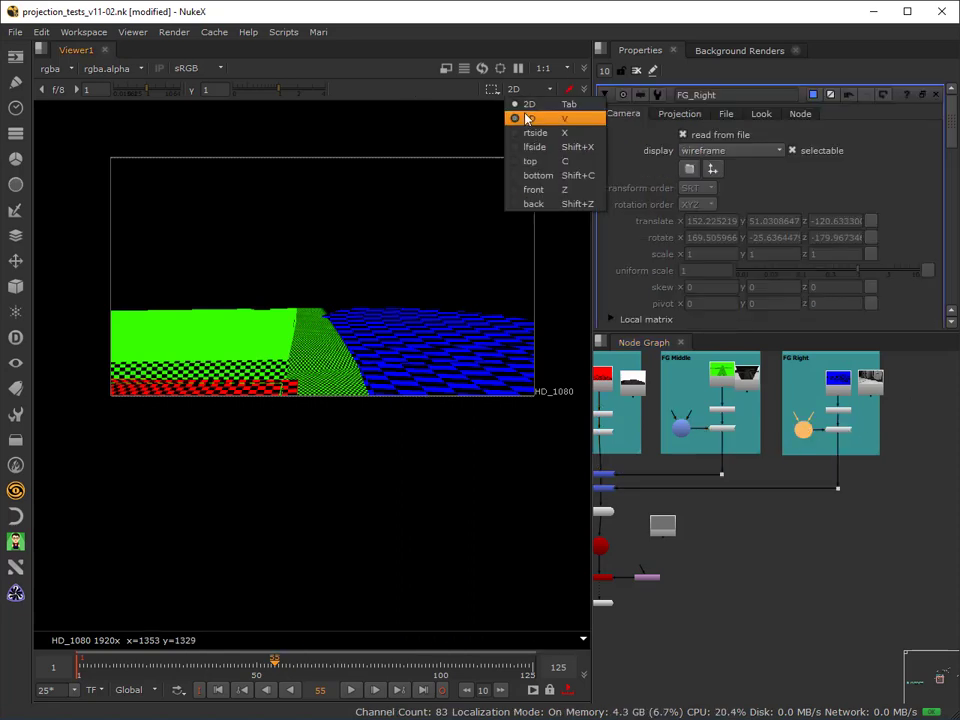
pyautogui.click(530, 118)
pyautogui.click(410, 90)
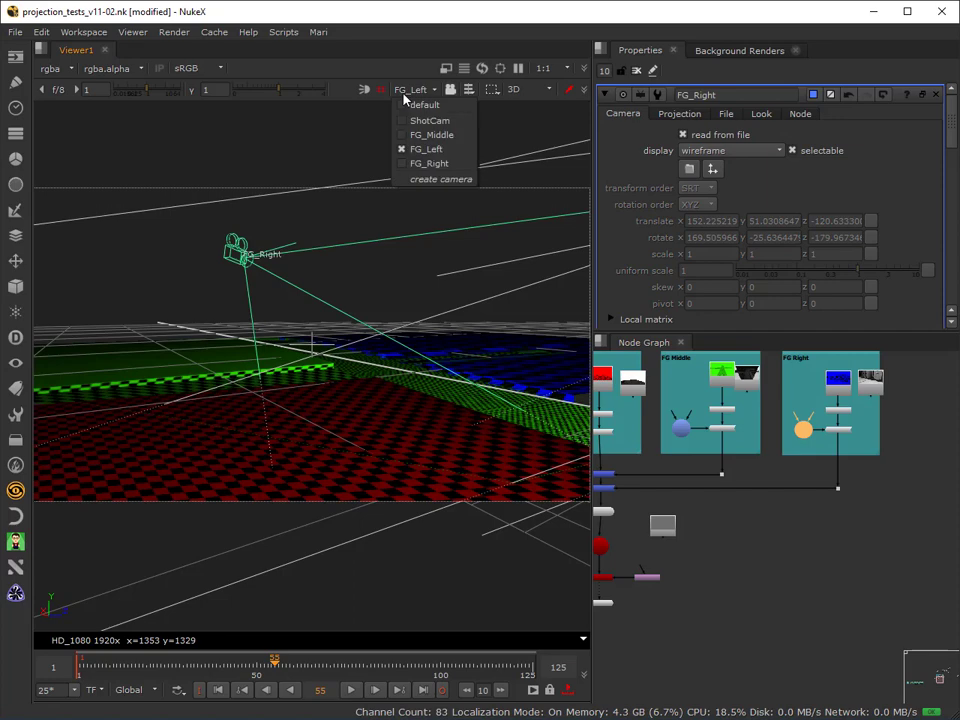
pyautogui.click(424, 163)
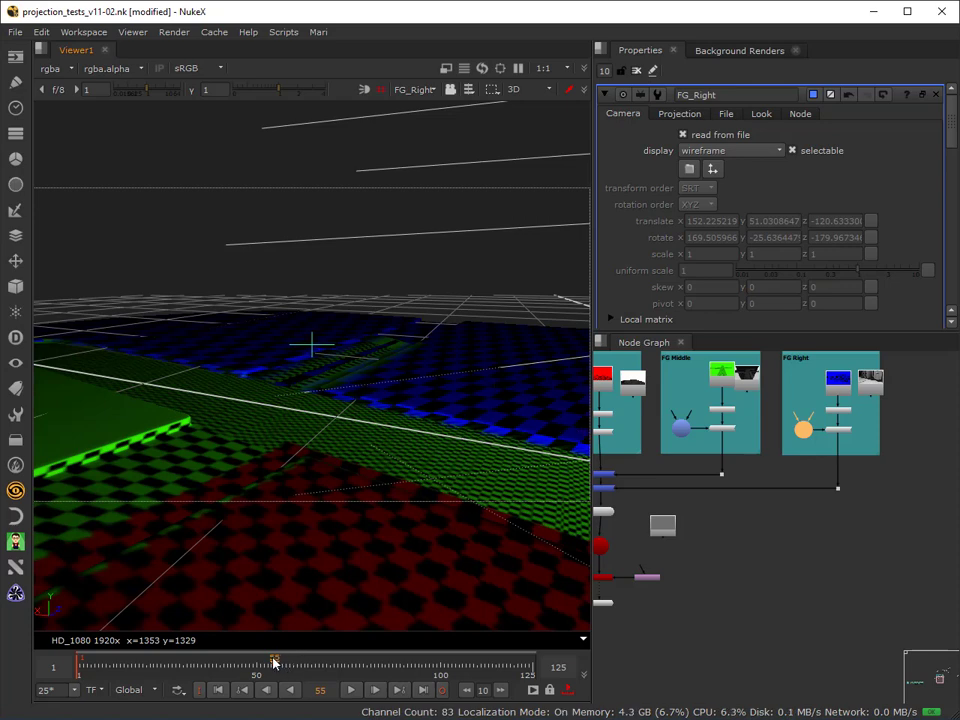
pyautogui.moveTo(274, 662); pyautogui.dragTo(124, 689)
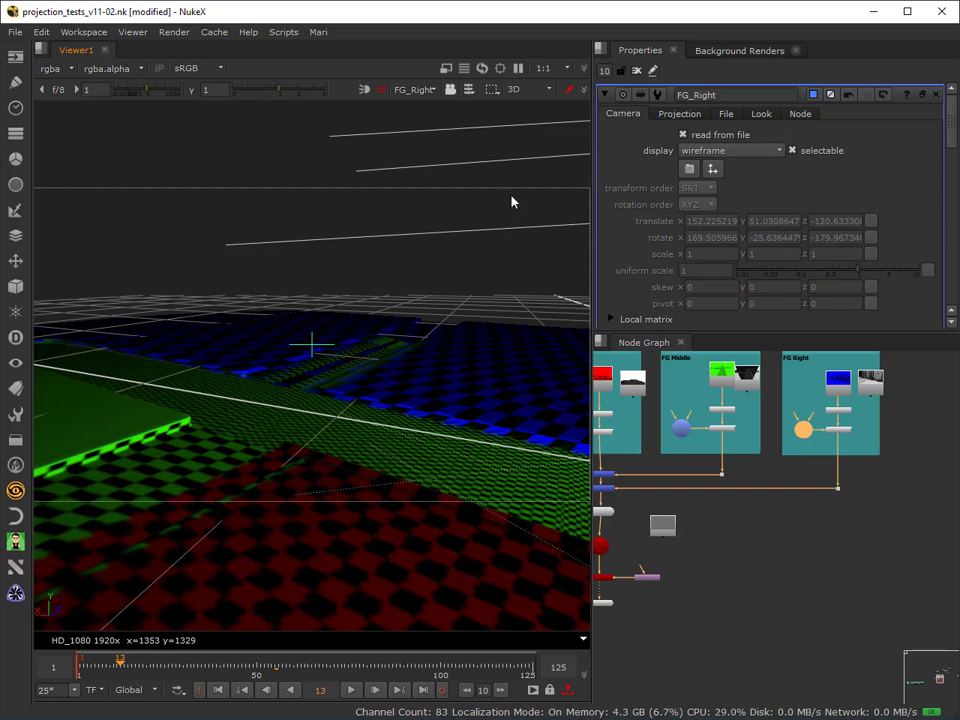
# View the rendered ground checkerboards in 2D and scrub back to the start of the sequence.
pyautogui.click(523, 92)
pyautogui.click(528, 103)
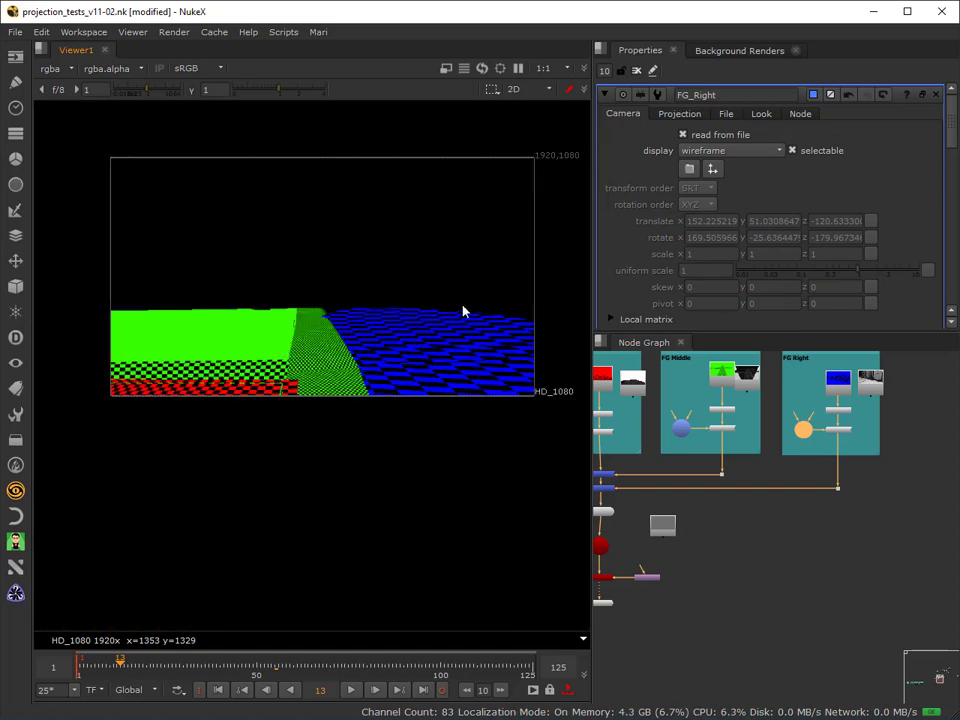
pyautogui.moveTo(94, 663); pyautogui.dragTo(77, 666)
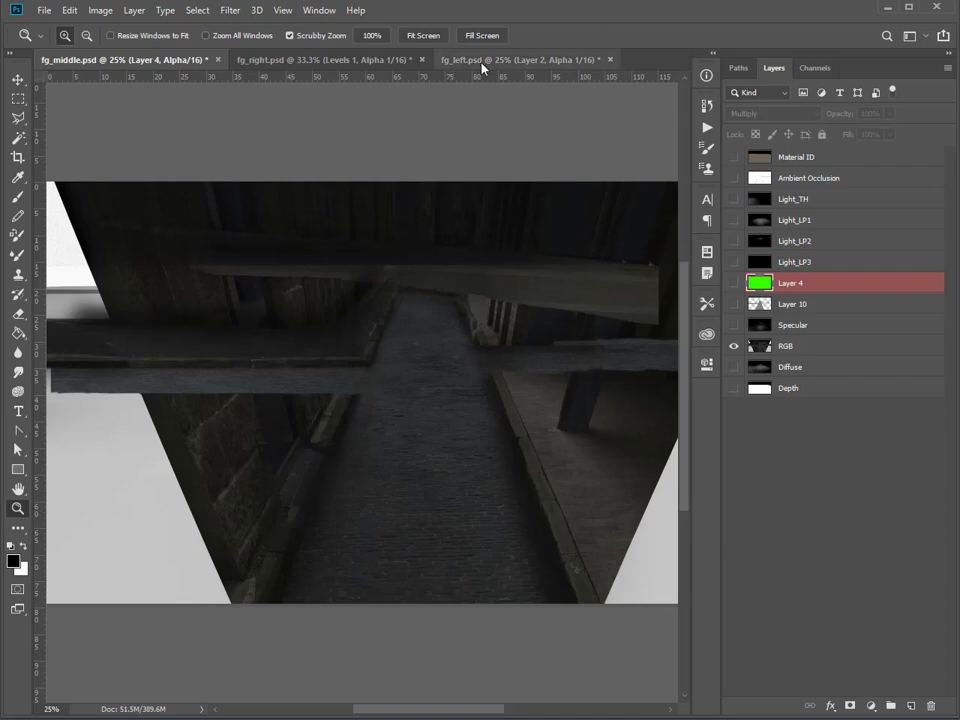
# In Photoshop, overlay the Alpha 1 channel on fg_right.psd to inspect the painted area's mask, and hide it again.
pyautogui.click(321, 60)
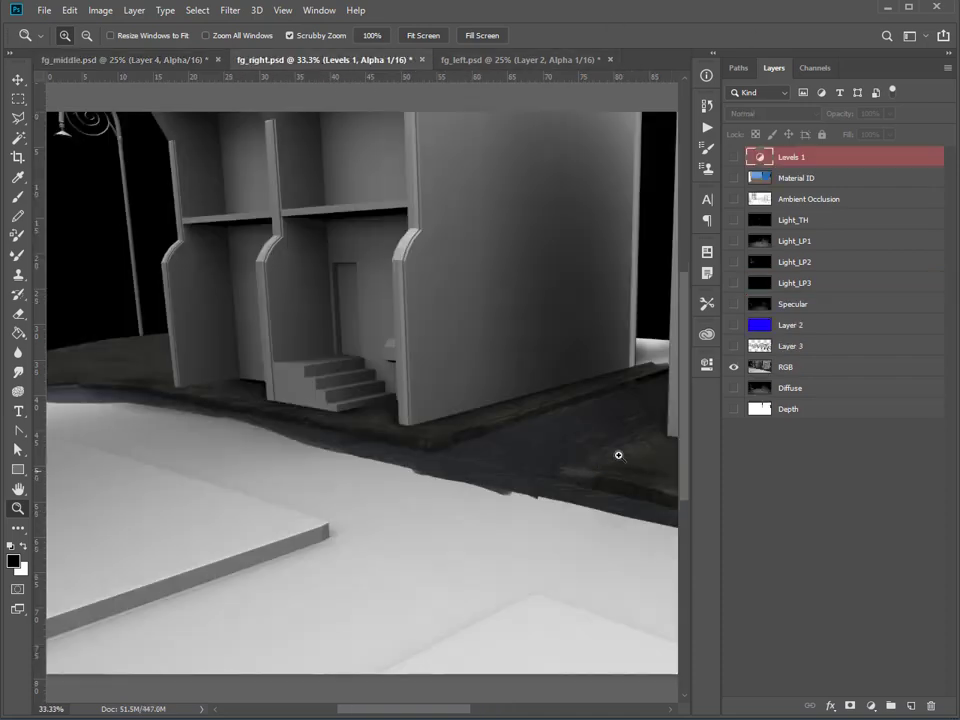
pyautogui.click(813, 68)
pyautogui.click(732, 163)
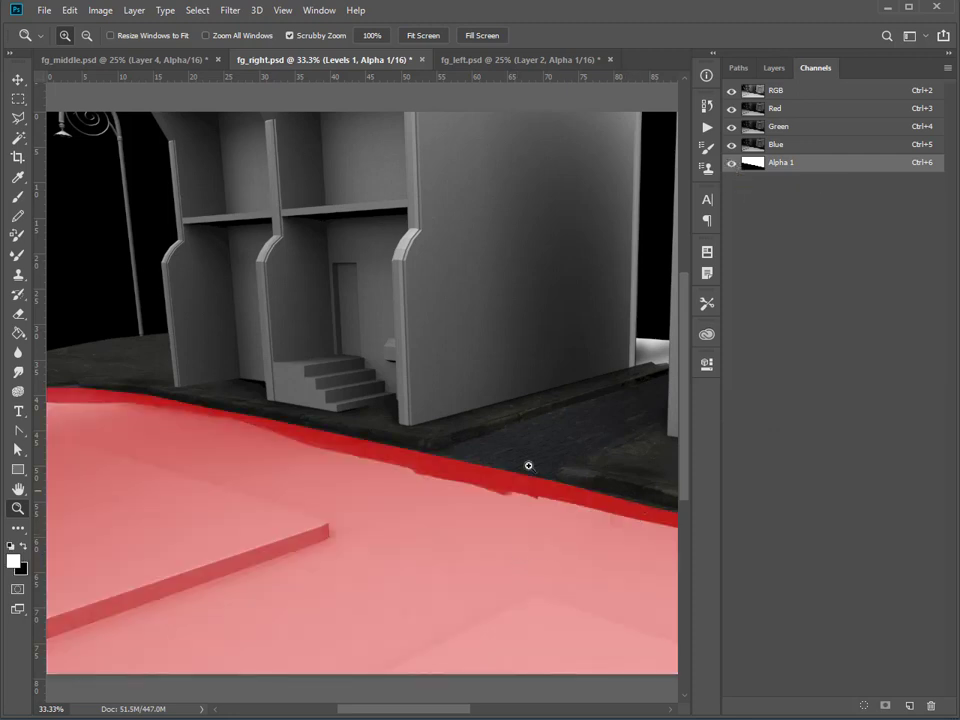
pyautogui.click(747, 148)
pyautogui.click(732, 163)
pyautogui.click(774, 69)
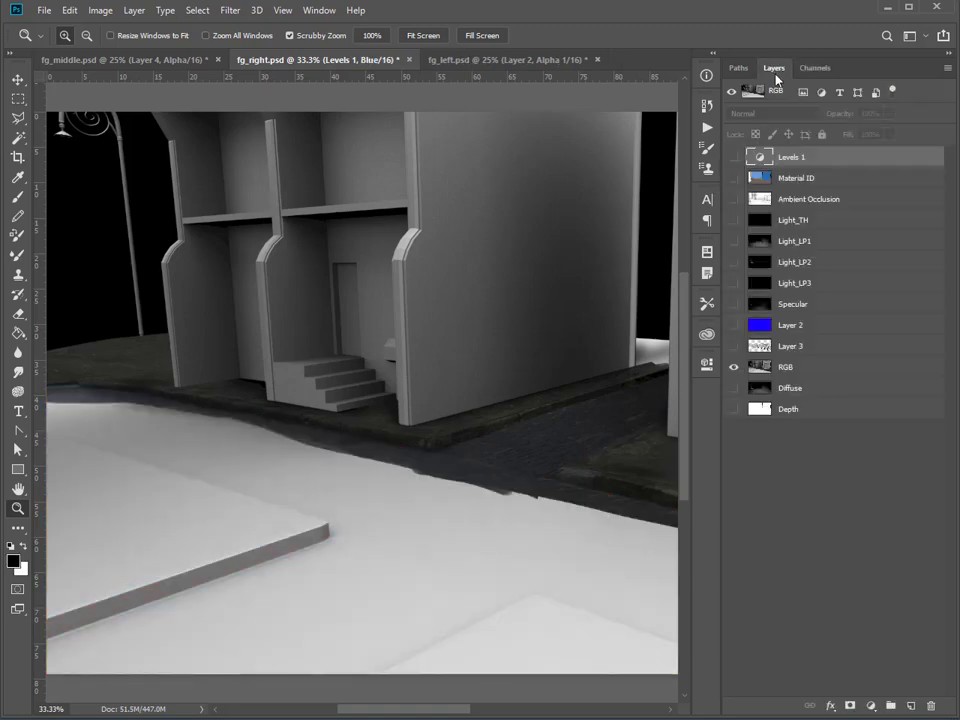
# Hide the RGB layer of fg_right.psd and show Layer 2 with Layer 3 to view the blue checkerboard.
pyautogui.click(733, 367)
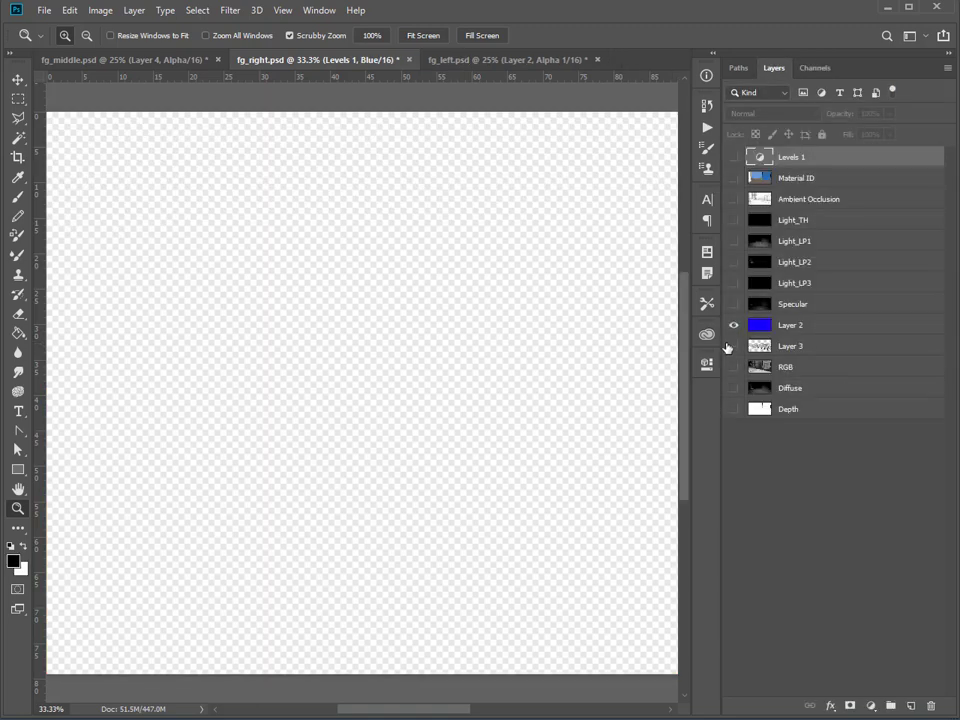
pyautogui.click(733, 325)
pyautogui.click(733, 346)
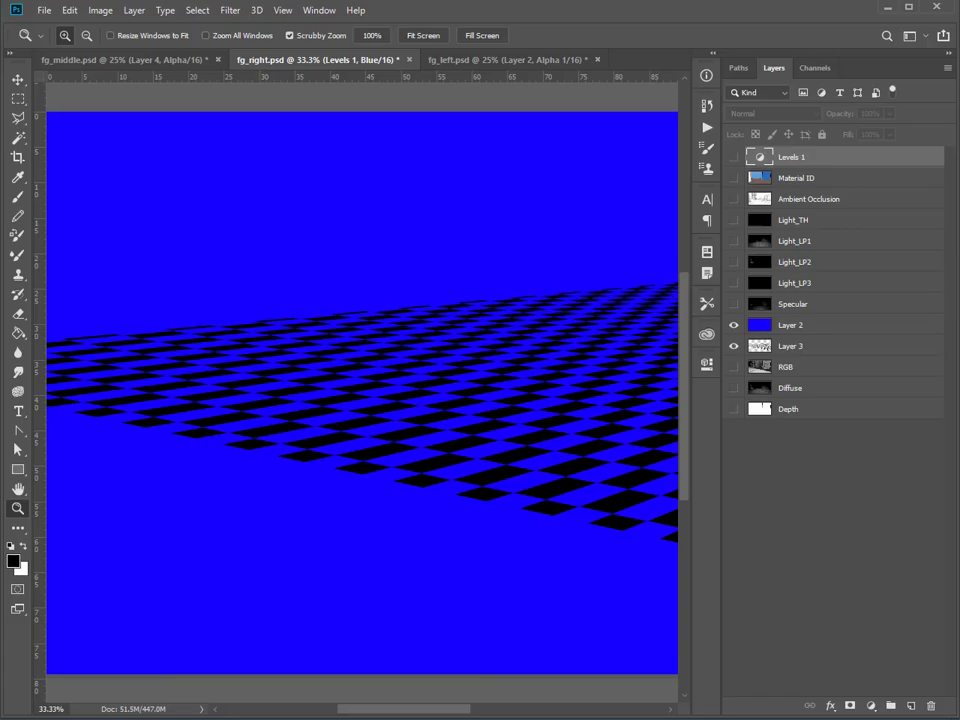
# Switch back to Nuke and scrub through the sequence to frame 53, examining how the three projected checkerboards cover the ground.
pyautogui.click(420, 700)
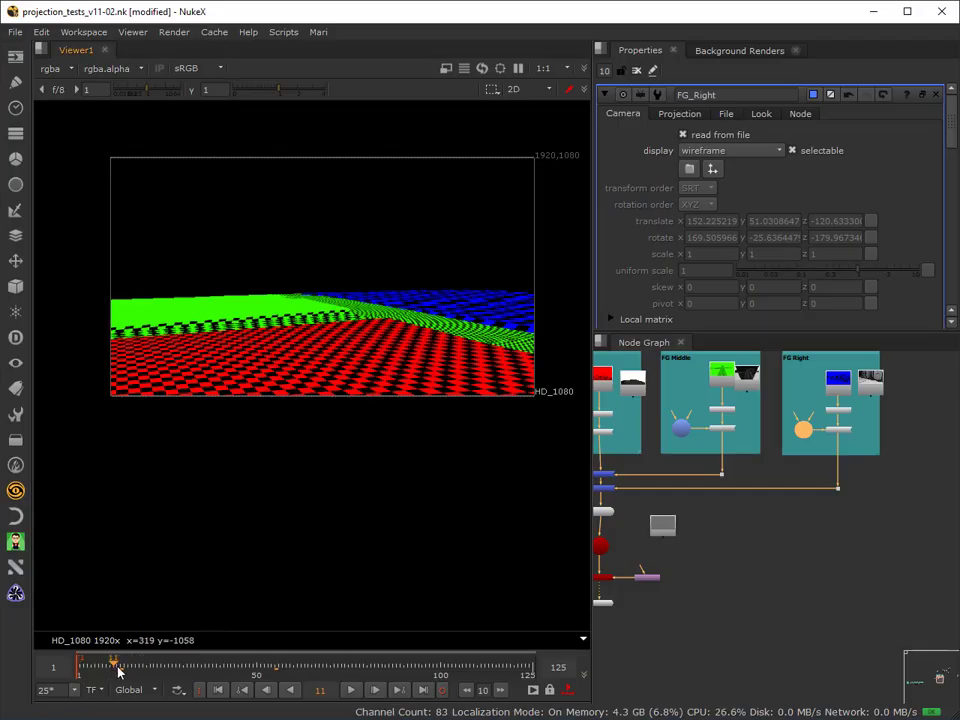
pyautogui.moveTo(116, 670); pyautogui.dragTo(407, 669)
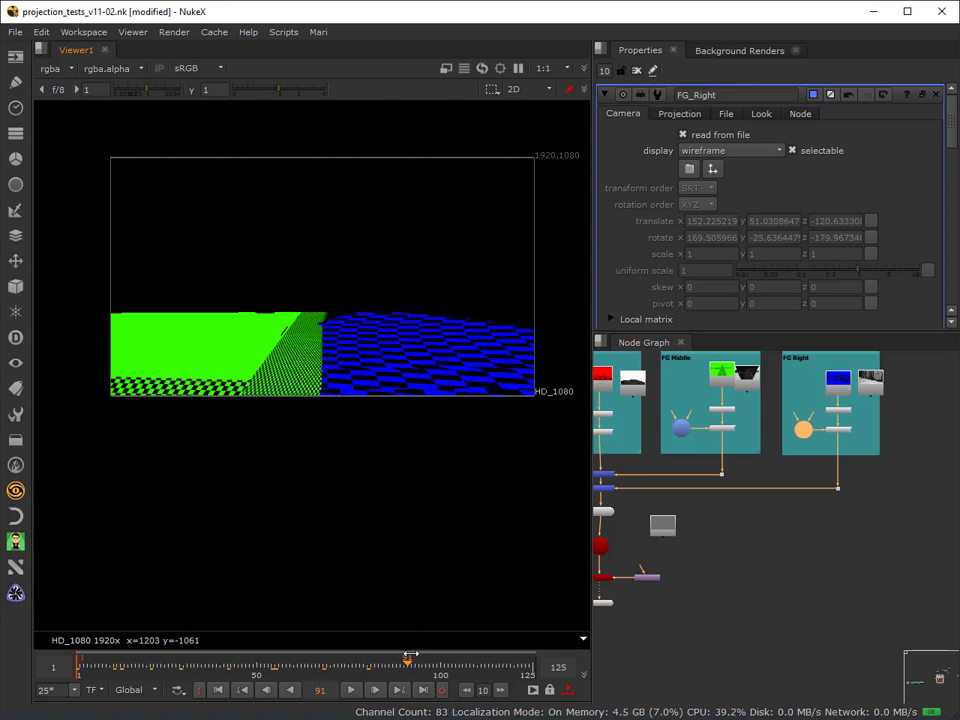
pyautogui.click(459, 667)
pyautogui.moveTo(489, 668); pyautogui.dragTo(139, 667)
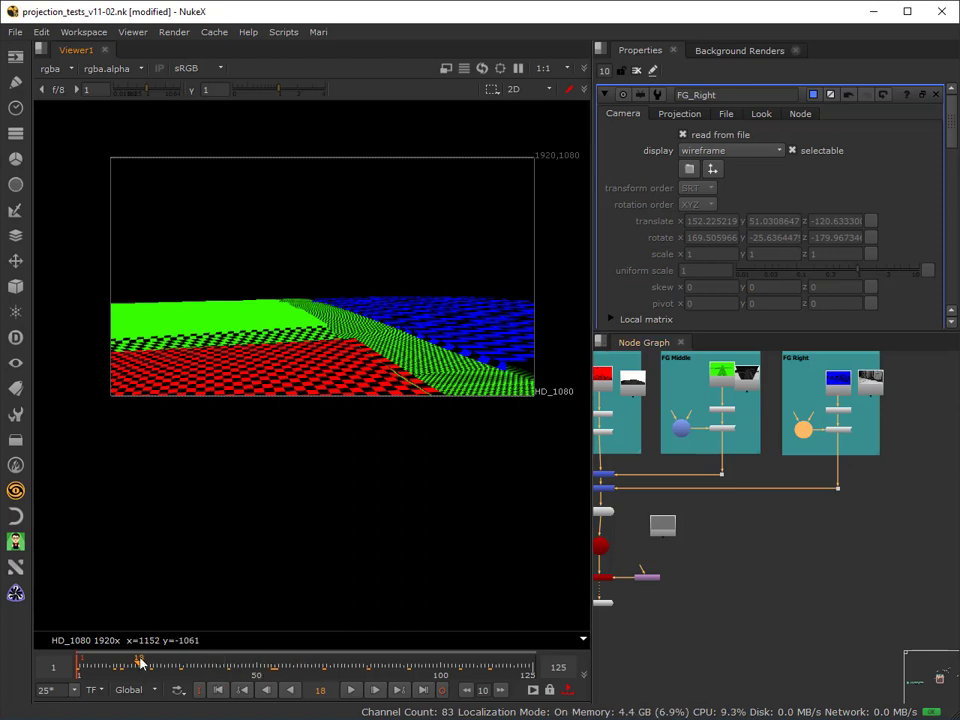
pyautogui.moveTo(145, 664); pyautogui.dragTo(205, 673)
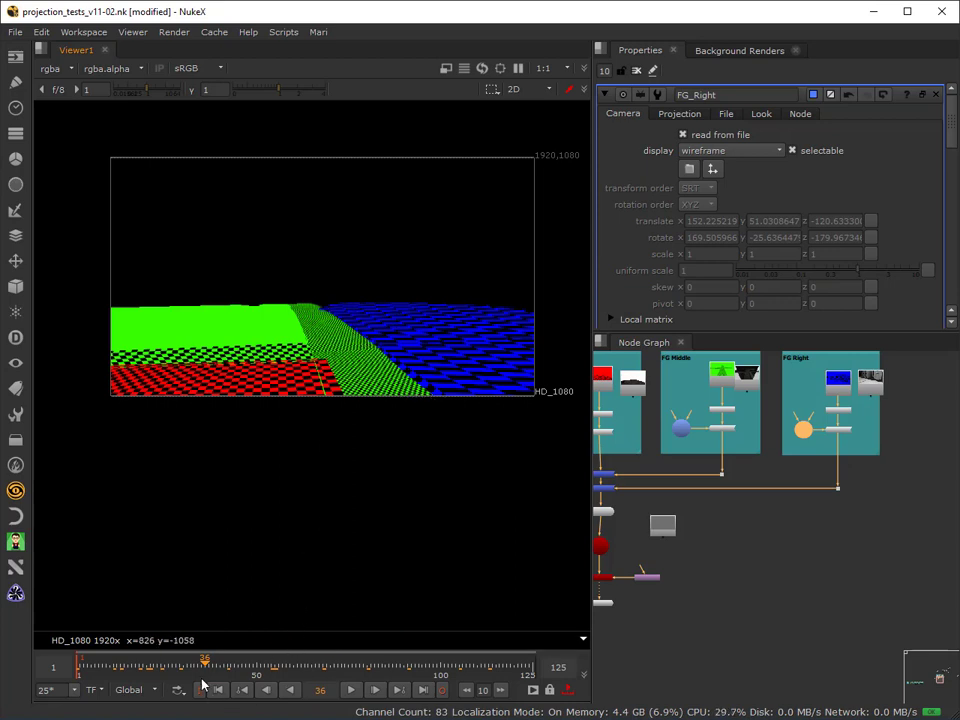
pyautogui.moveTo(205, 665); pyautogui.dragTo(268, 669)
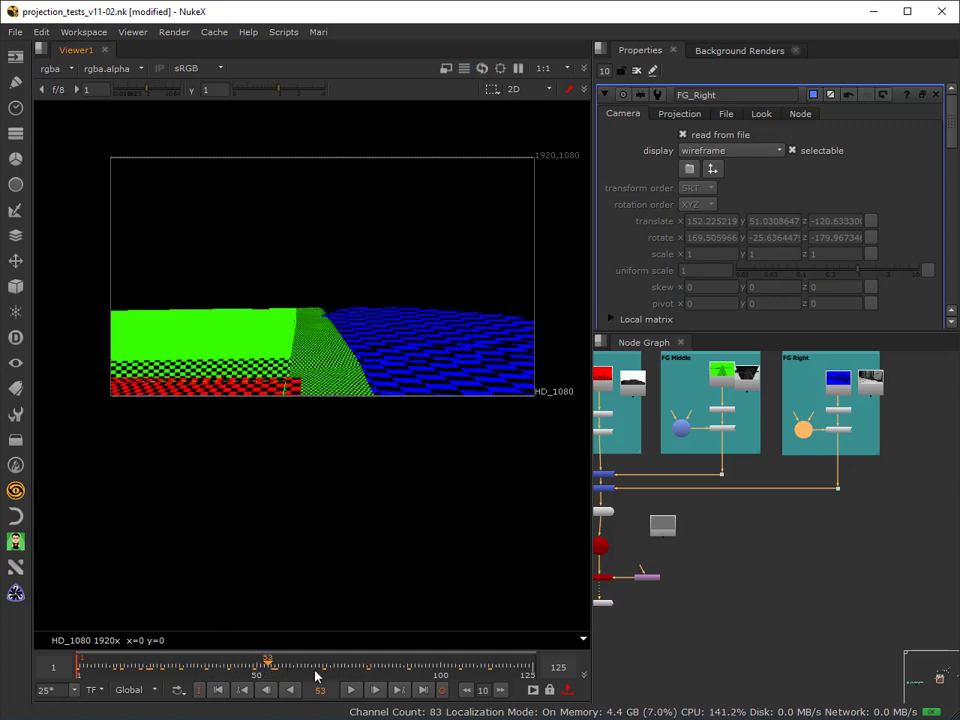
# Reconnect the FG Right, FG Middle and FG Left projections from their checkerboards to their painted texture images.
pyautogui.click(840, 390)
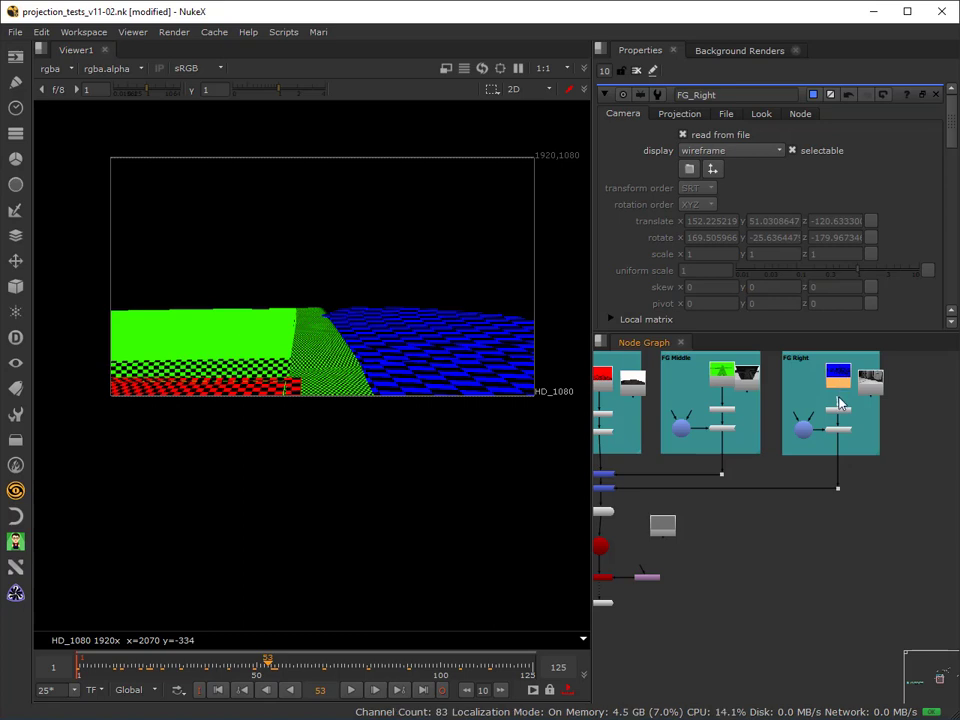
pyautogui.moveTo(838, 398); pyautogui.dragTo(872, 391)
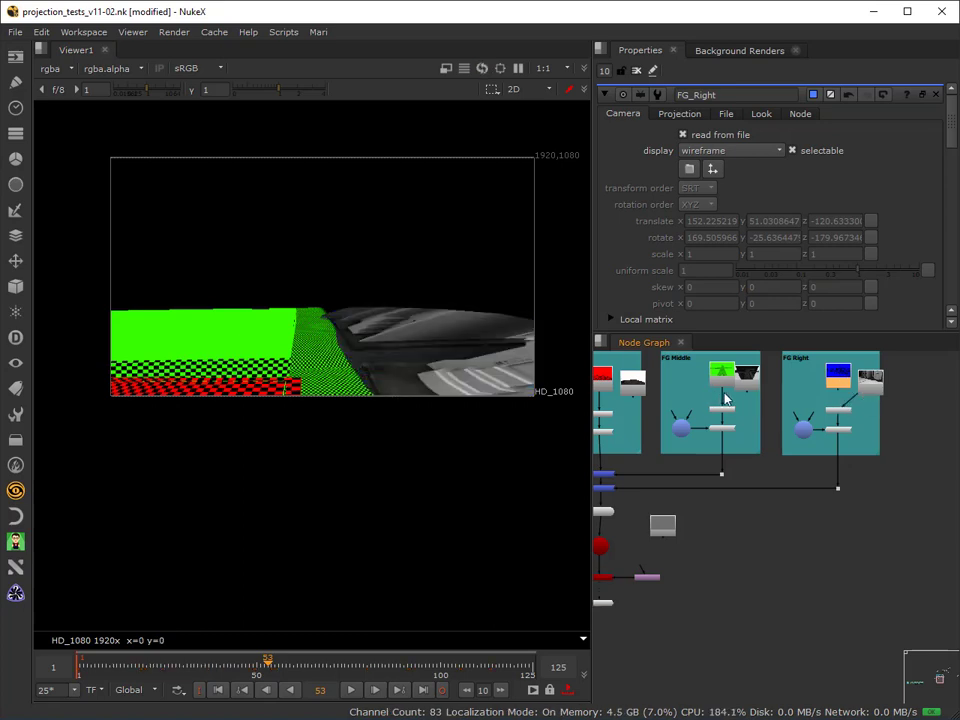
pyautogui.moveTo(724, 394); pyautogui.dragTo(750, 375)
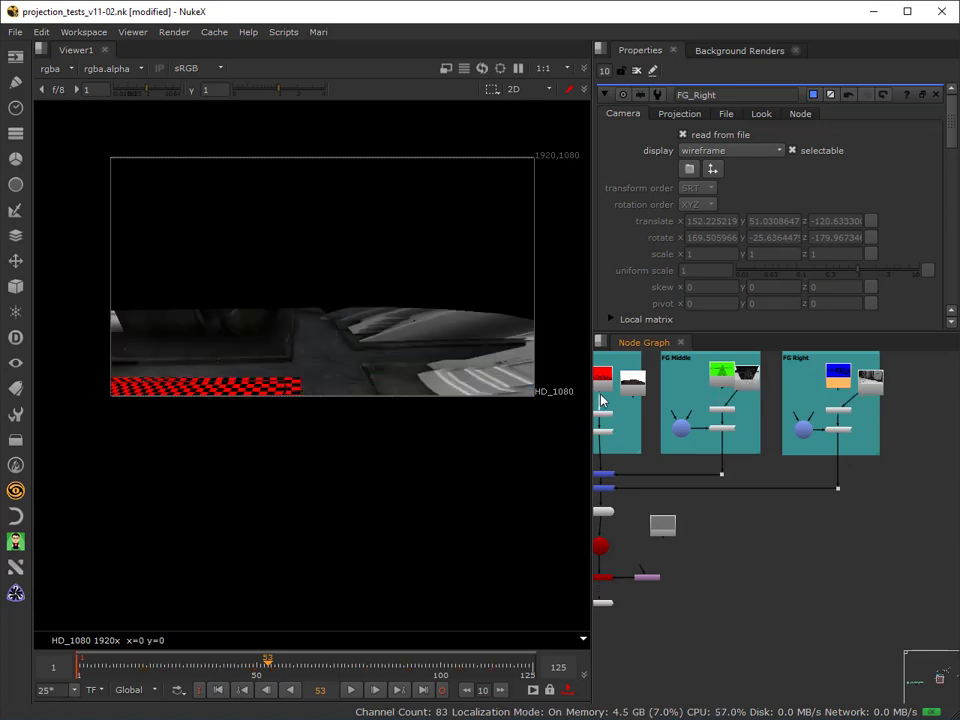
pyautogui.moveTo(600, 400); pyautogui.dragTo(643, 394)
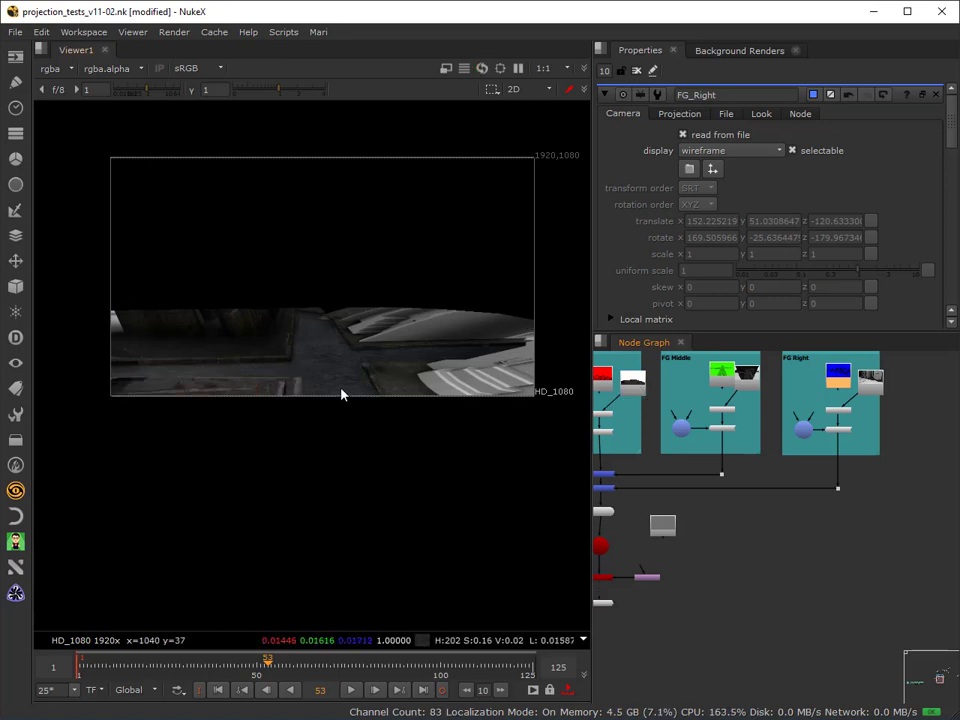
# Go to frame 1 and examine the painted ground textures up close, especially along the kerbs and the far right edge.
pyautogui.moveTo(109, 667); pyautogui.dragTo(76, 667)
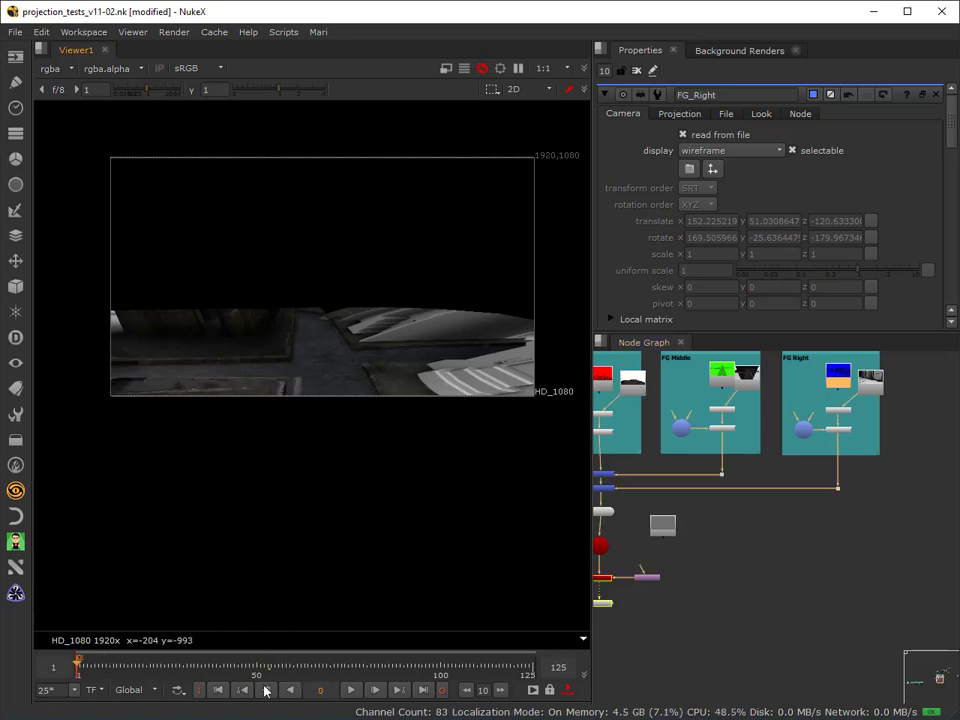
pyautogui.click(218, 690)
pyautogui.scroll(1, 416, 310)
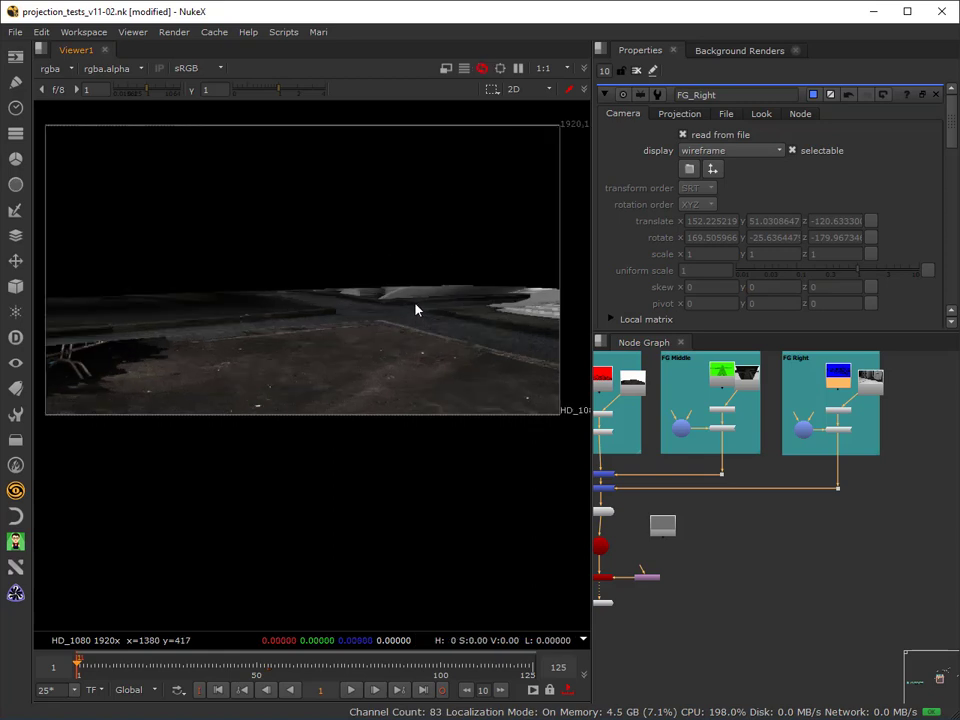
pyautogui.scroll(3, 416, 310)
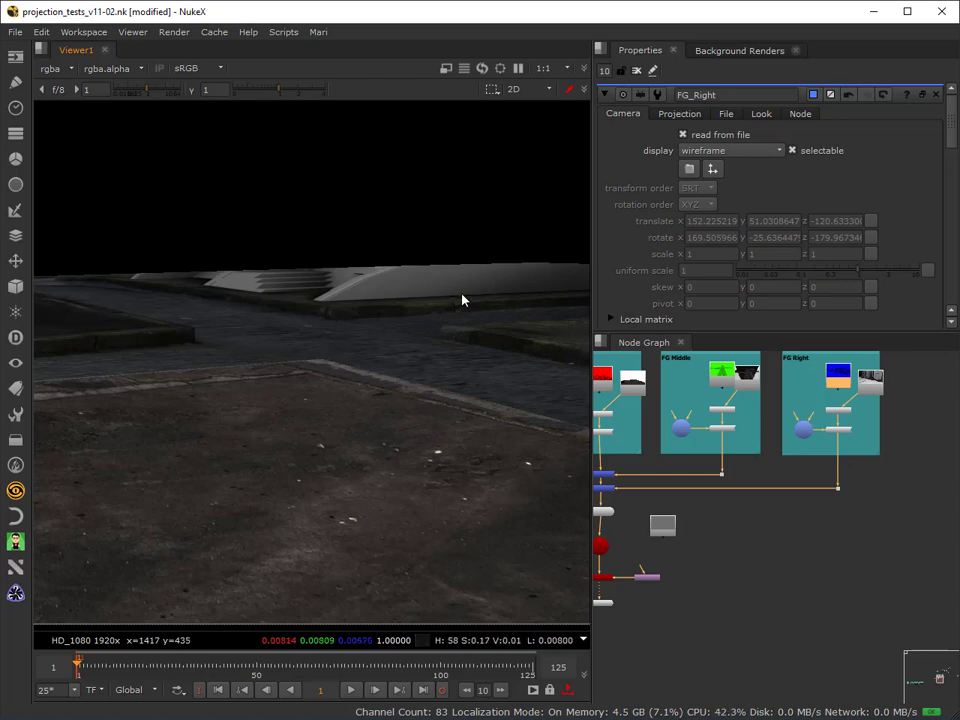
pyautogui.moveTo(484, 419); pyautogui.dragTo(127, 405, button='middle')
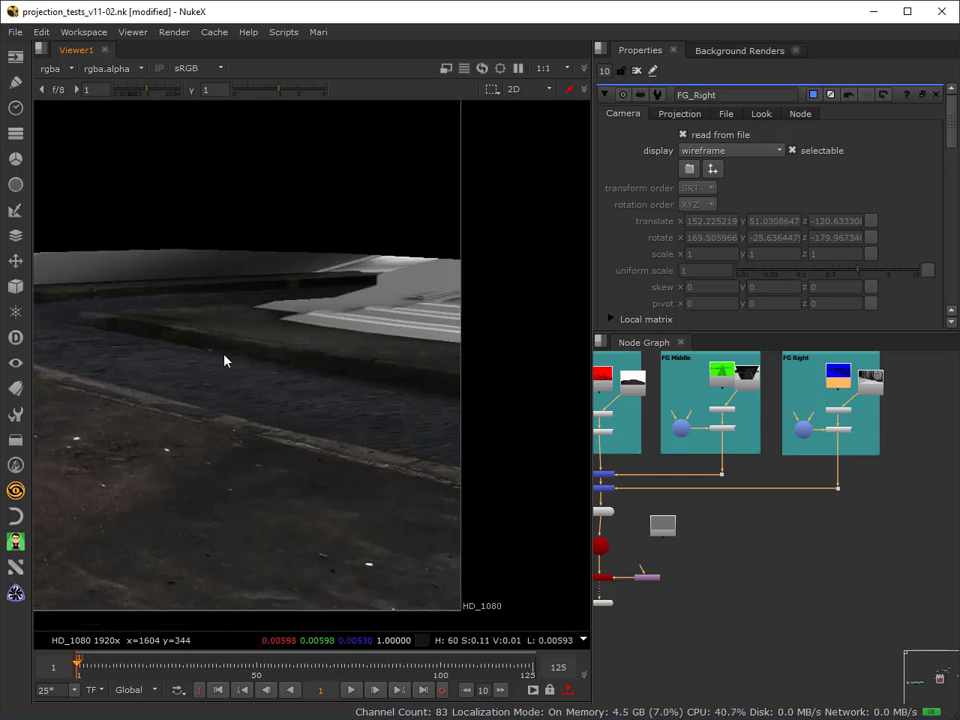
pyautogui.scroll(-2, 225, 362)
pyautogui.moveTo(175, 382); pyautogui.dragTo(380, 430, button='middle')
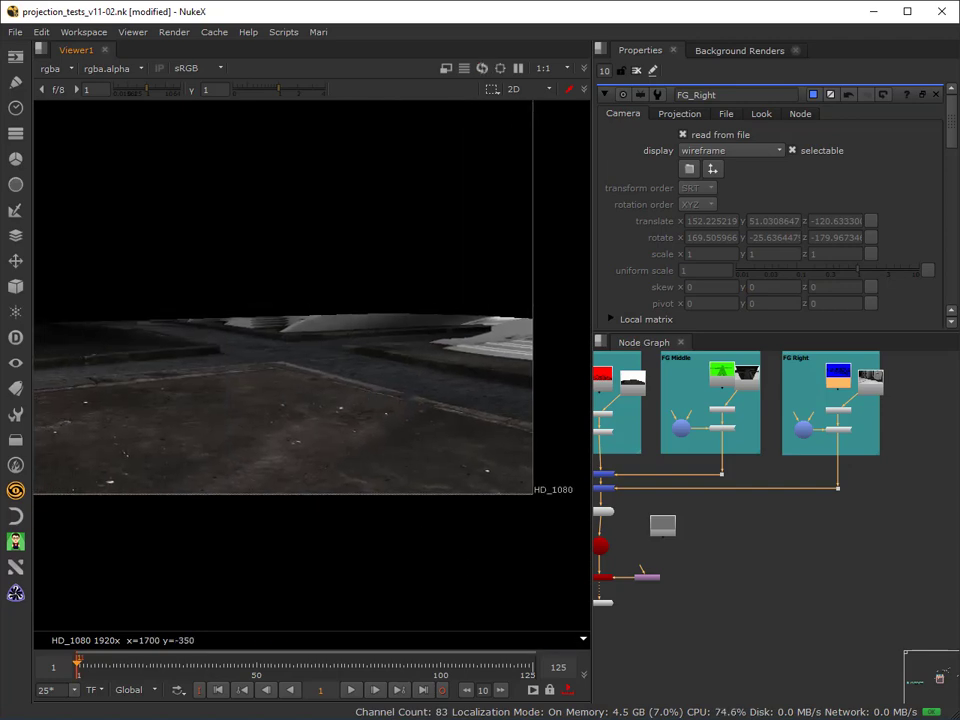
# Switch to Photoshop and show only the Diffuse layer of fg_right.psd to inspect the lit street geometry.
pyautogui.hotkey('alt', 'Tab')
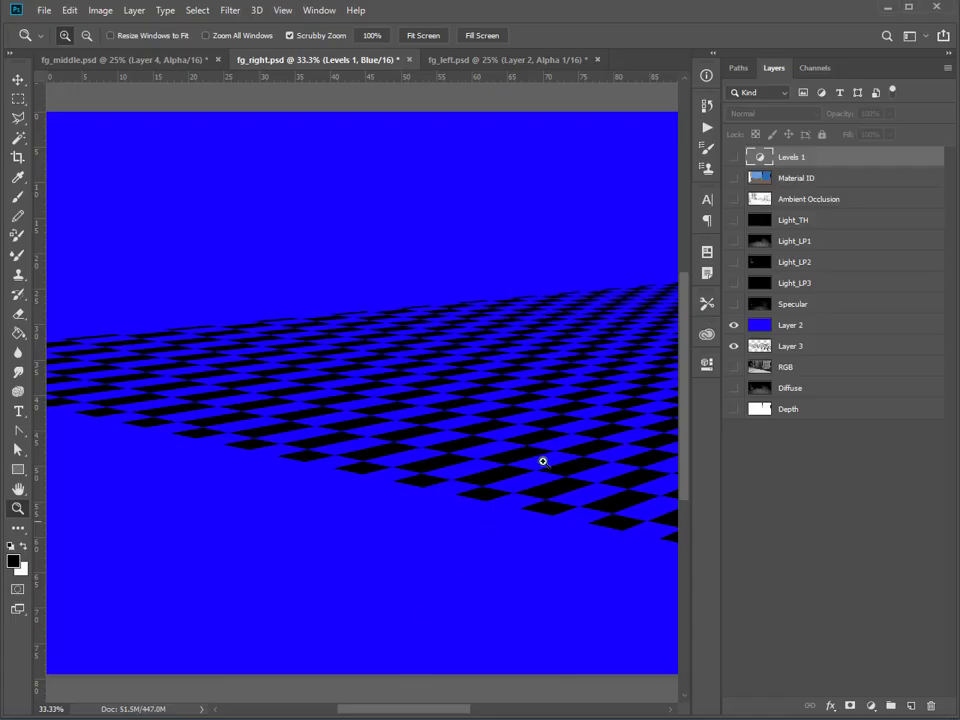
pyautogui.click(733, 325)
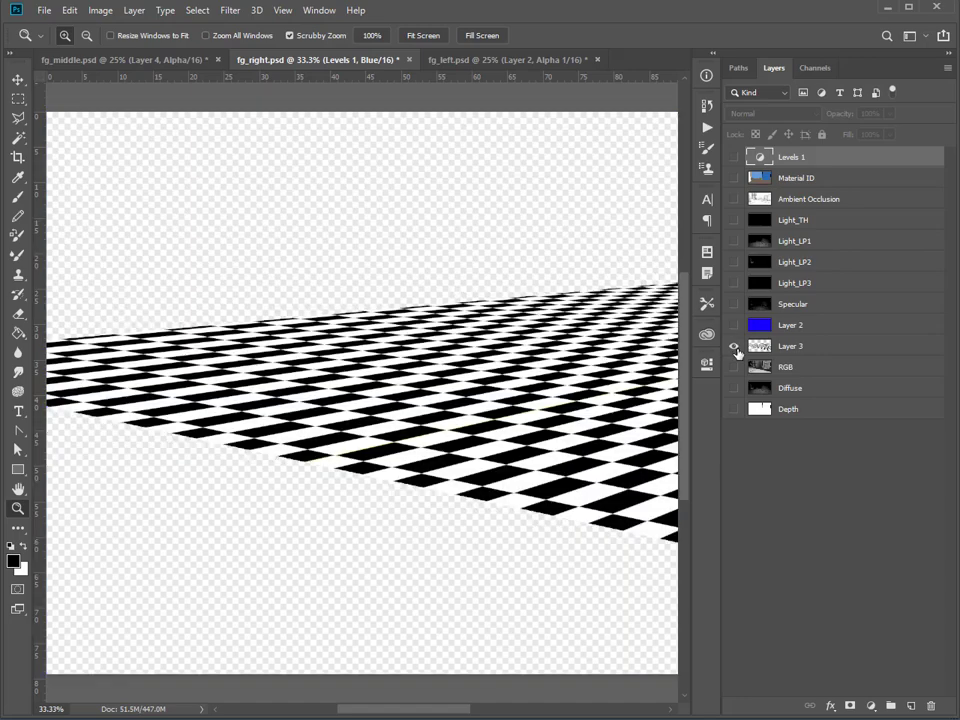
pyautogui.click(733, 346)
pyautogui.click(733, 388)
pyautogui.click(733, 367)
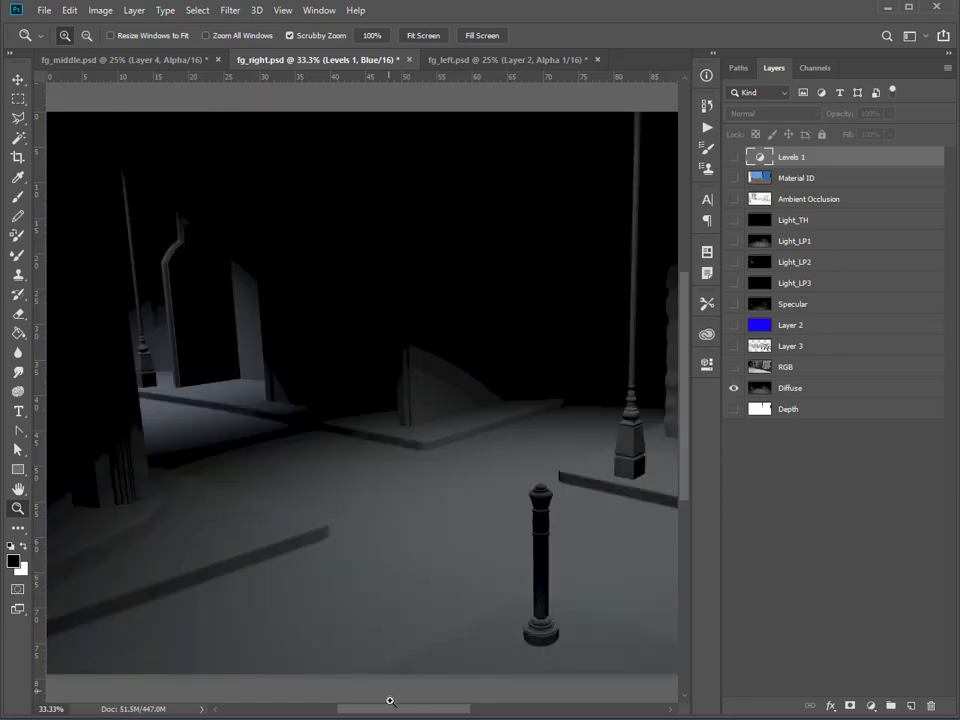
pyautogui.moveTo(391, 701); pyautogui.dragTo(432, 705)
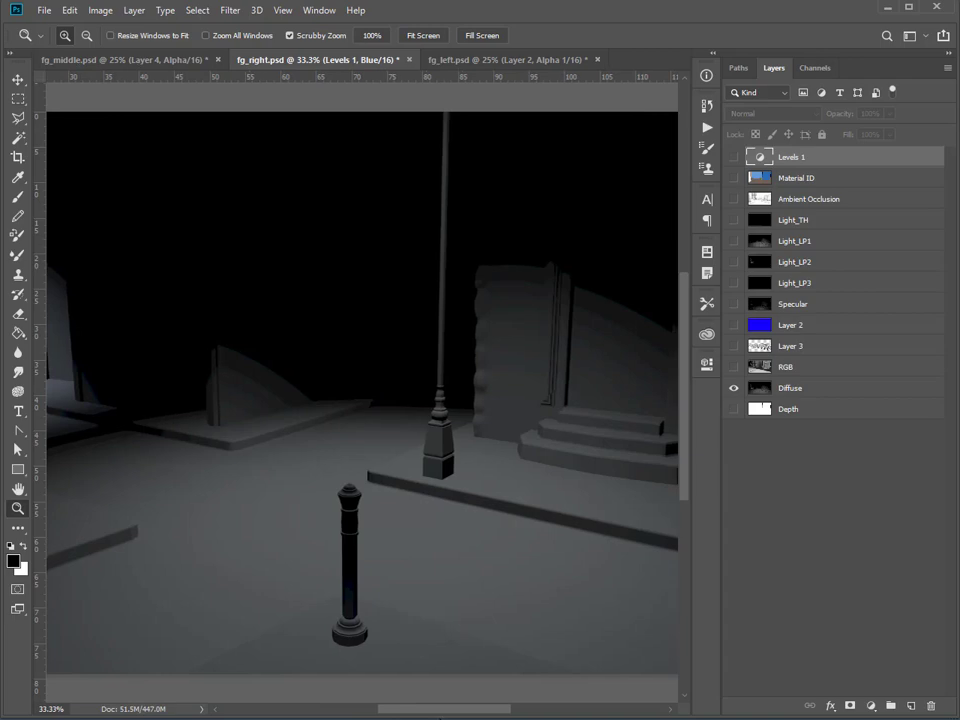
# Toggle the Layer 3 checkerboard and the blue Layer 2 over the Diffuse layer to compare coverage, leaving both hidden.
pyautogui.click(734, 346)
pyautogui.click(736, 345)
pyautogui.click(736, 345)
pyautogui.click(736, 345)
pyautogui.click(736, 345)
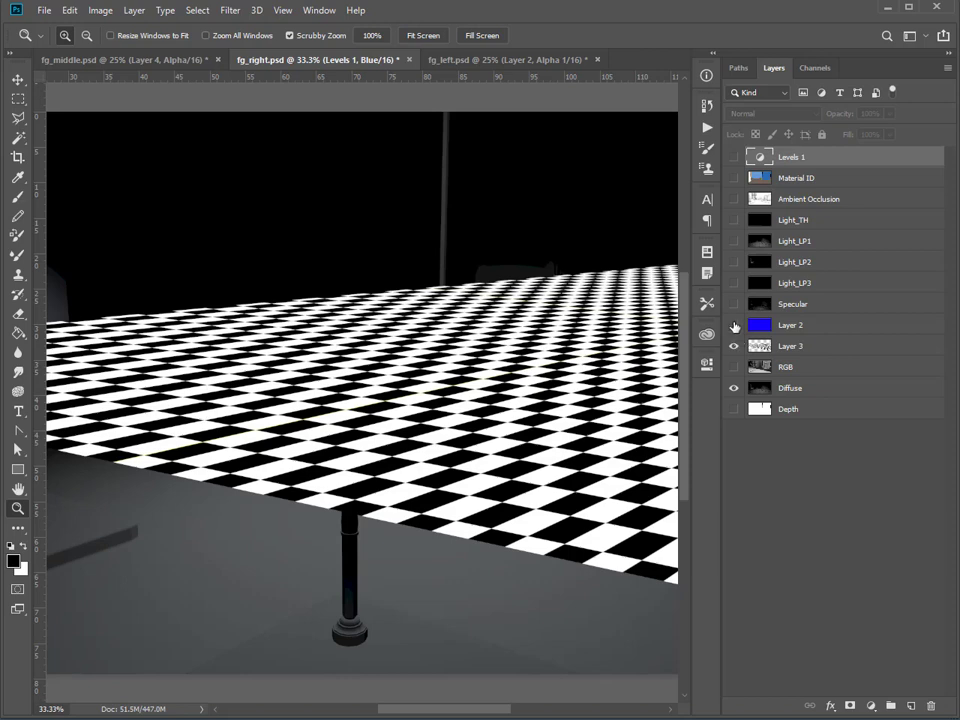
pyautogui.click(734, 326)
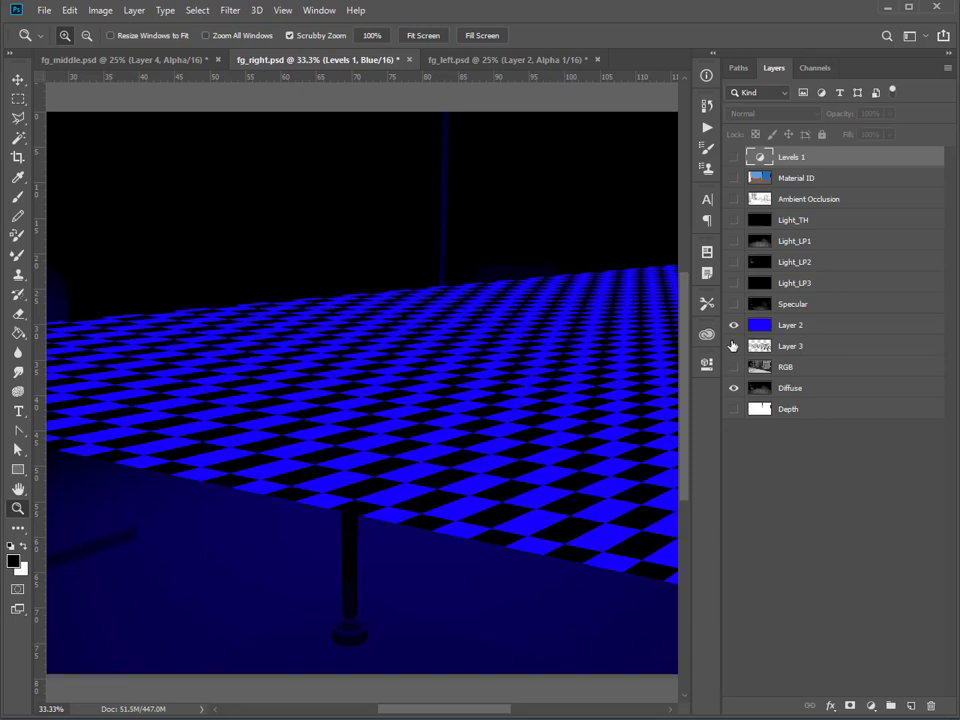
pyautogui.click(734, 345)
pyautogui.click(734, 326)
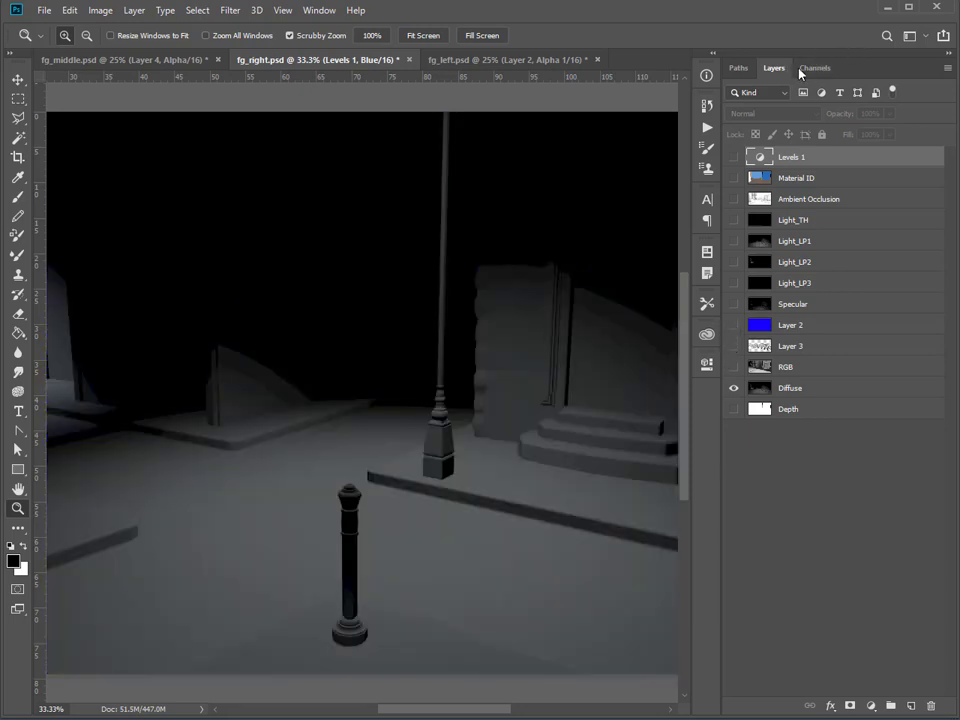
# Overlay the Alpha 1 channel on the Diffuse layer to check the mask edge against the pavement, and hide it again.
pyautogui.click(812, 68)
pyautogui.click(731, 162)
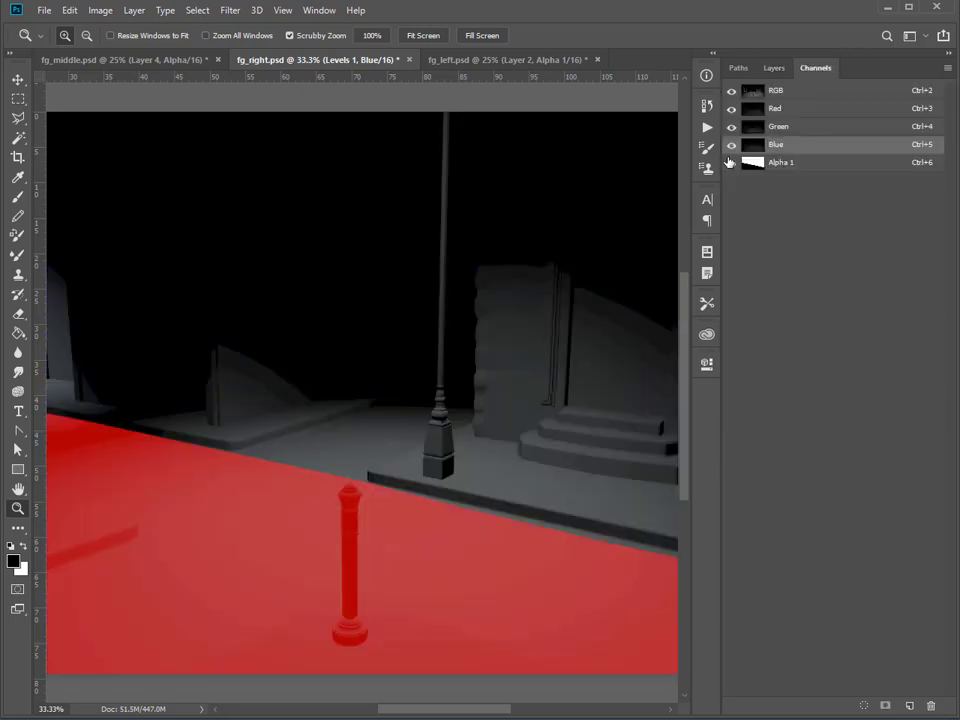
pyautogui.click(731, 162)
pyautogui.click(774, 68)
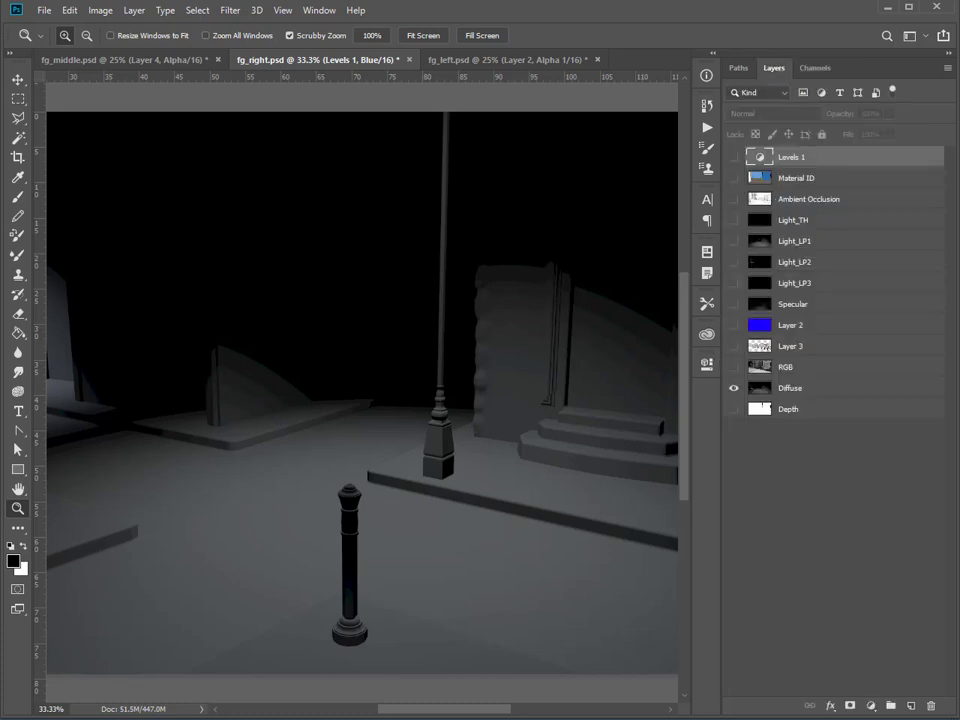
# Switch to Nuke, maximize the viewer, and play the sequence from frame 1 to review the painted ground projections.
pyautogui.moveTo(338, 718)
pyautogui.click(390, 712)
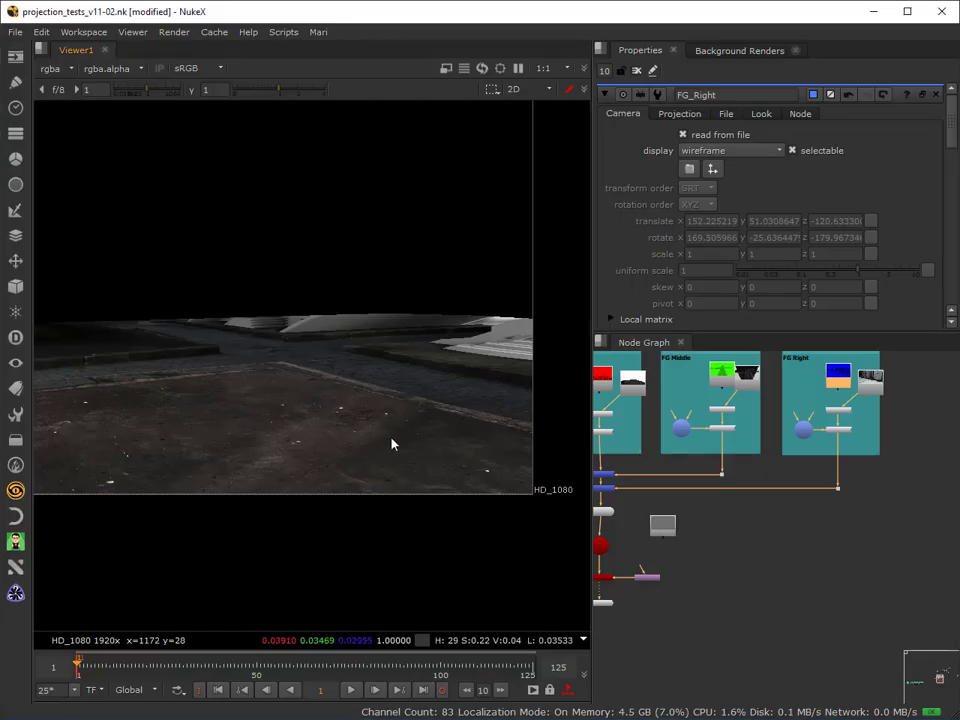
pyautogui.scroll(-2, 259, 381)
pyautogui.moveTo(260, 378); pyautogui.dragTo(407, 375, button='middle')
pyautogui.press('space')
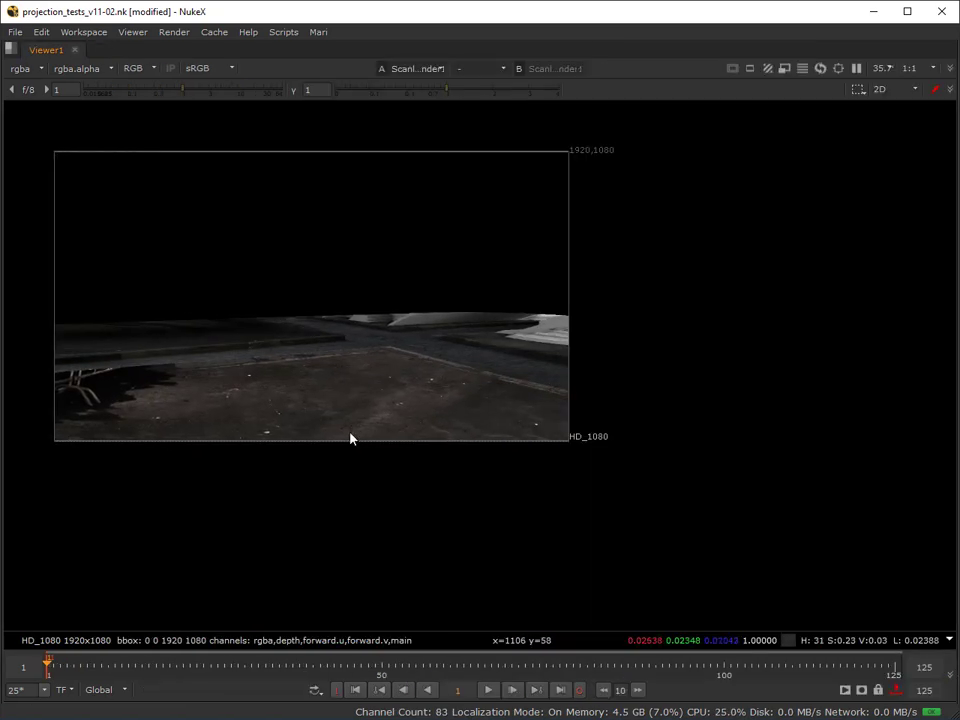
pyautogui.scroll(2, 88, 281)
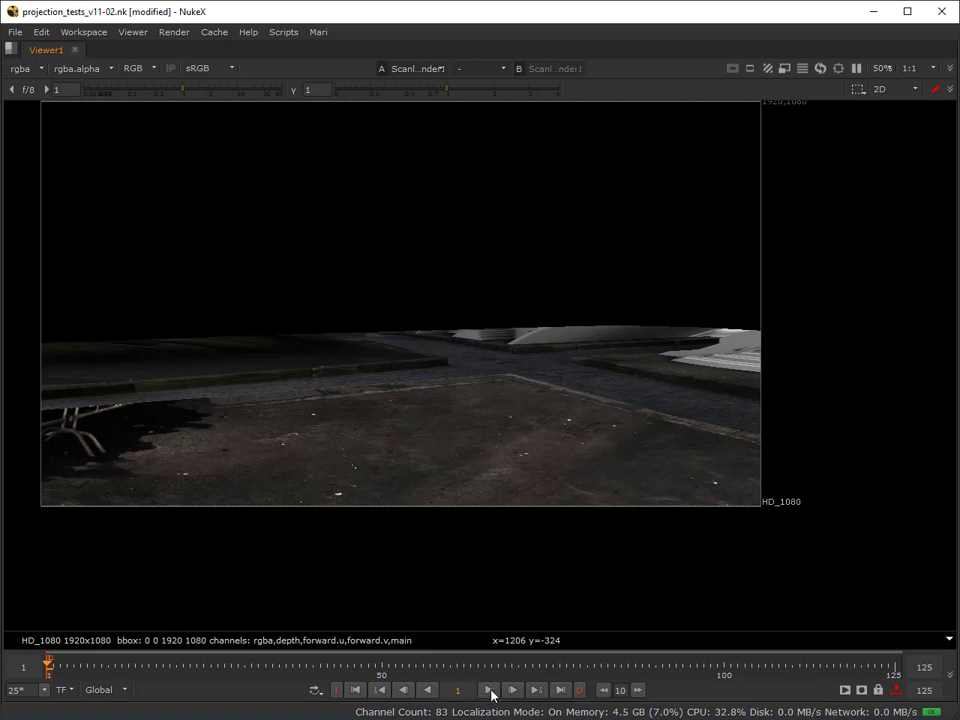
pyautogui.click(489, 692)
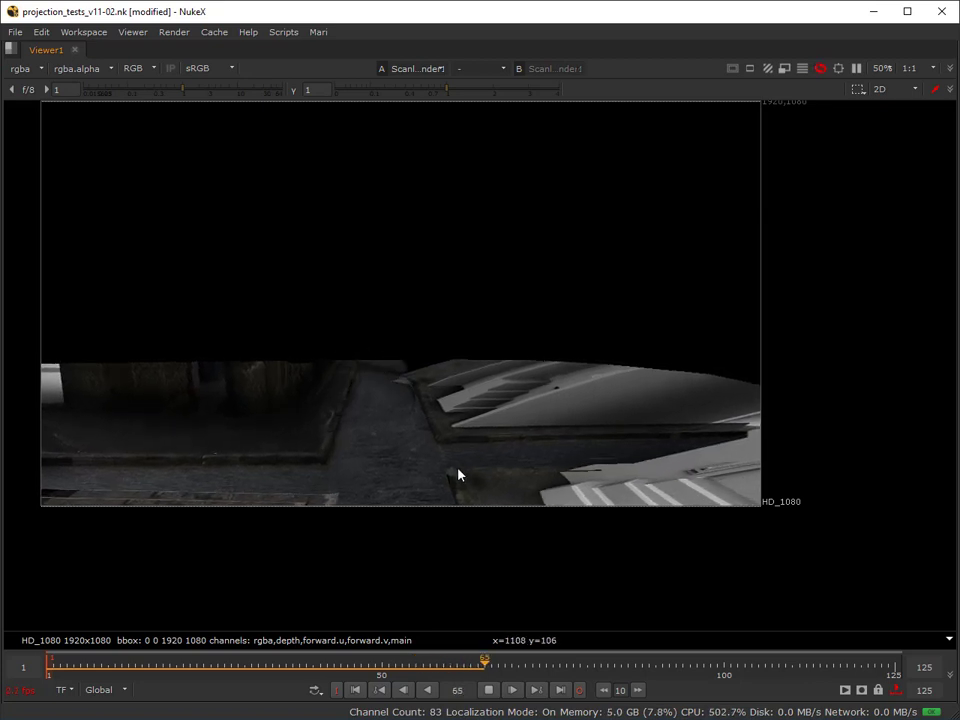
pyautogui.click(488, 689)
# Go to frame 125 to examine the joins between the ground projections, and scrub back to frame 1.
pyautogui.moveTo(870, 670); pyautogui.dragTo(895, 668)
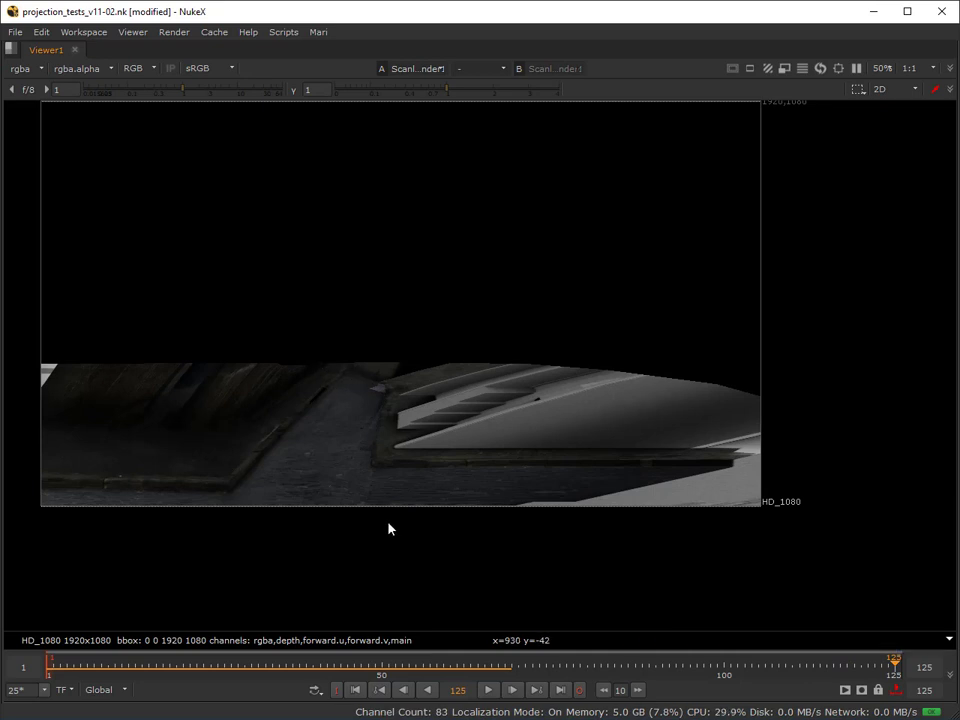
pyautogui.scroll(-2, 336, 460)
pyautogui.moveTo(336, 460); pyautogui.dragTo(415, 406, button='middle')
pyautogui.scroll(2, 415, 406)
pyautogui.scroll(1, 416, 411)
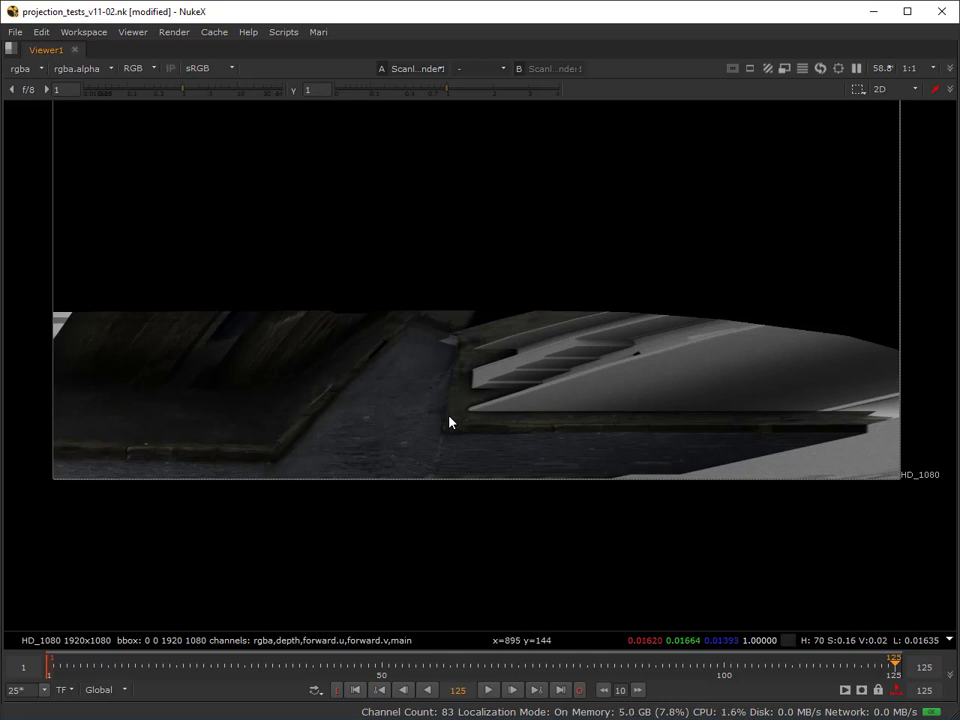
pyautogui.moveTo(452, 435); pyautogui.dragTo(444, 511, button='middle')
pyautogui.scroll(-1, 444, 510)
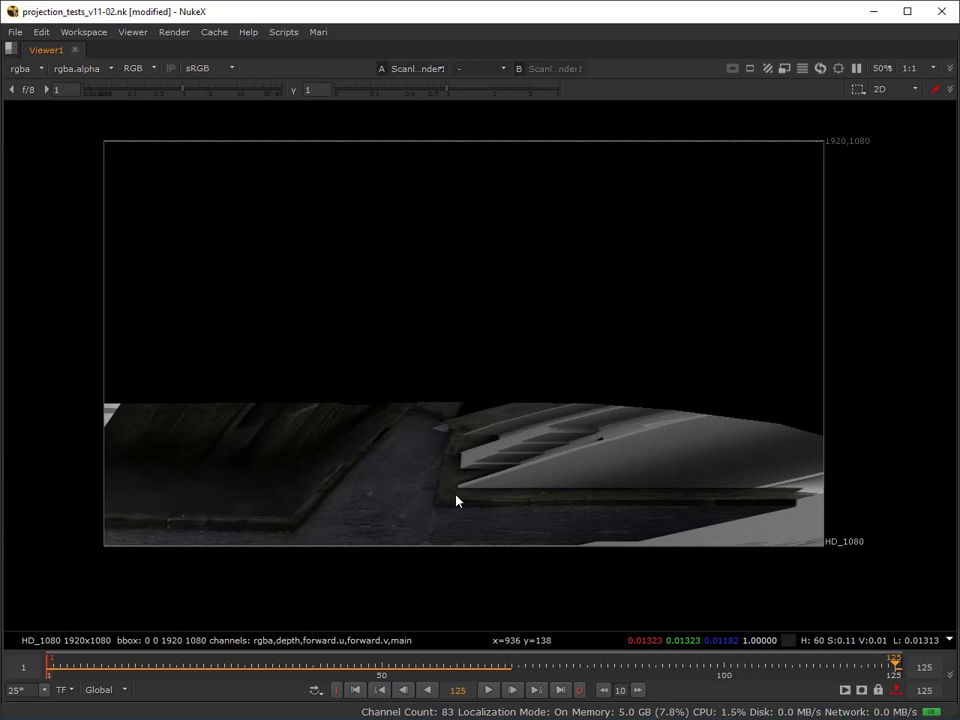
pyautogui.moveTo(358, 663); pyautogui.dragTo(67, 697)
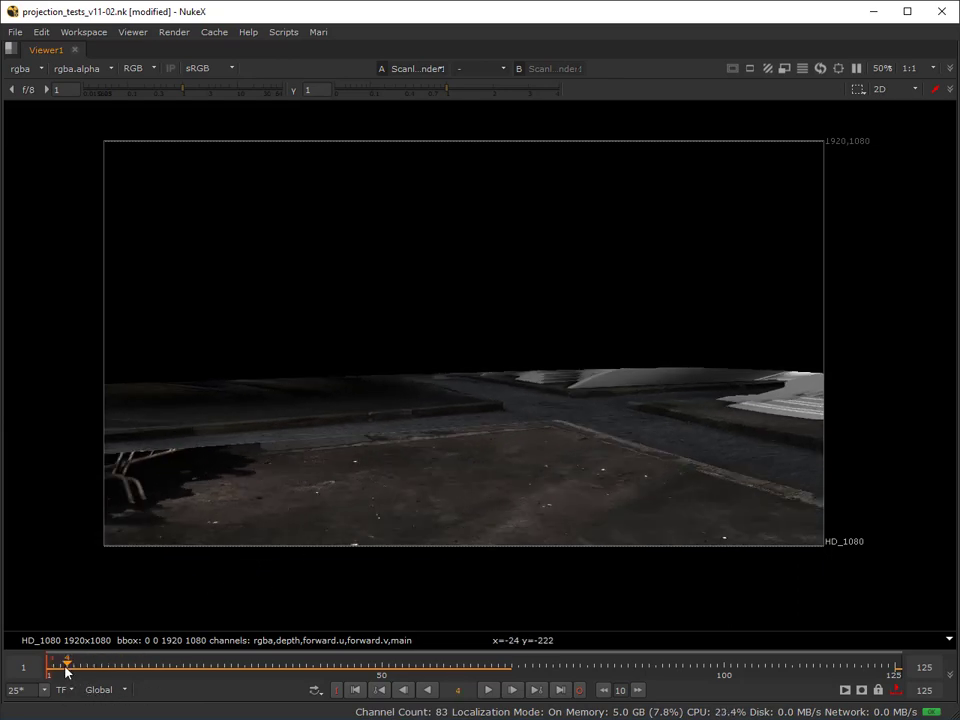
pyautogui.moveTo(67, 672); pyautogui.dragTo(49, 697)
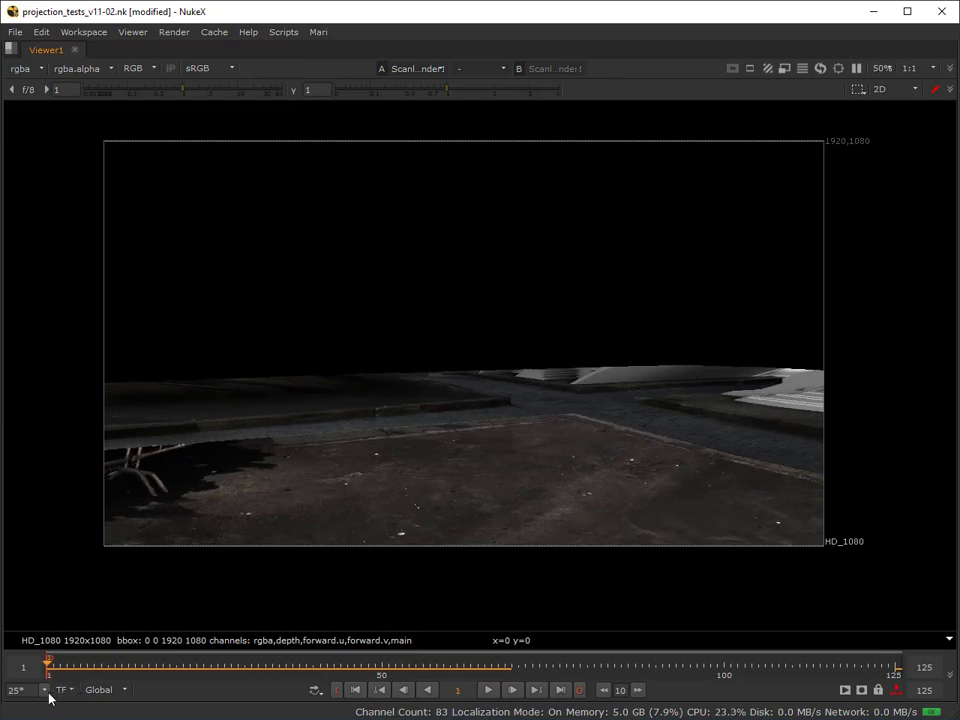